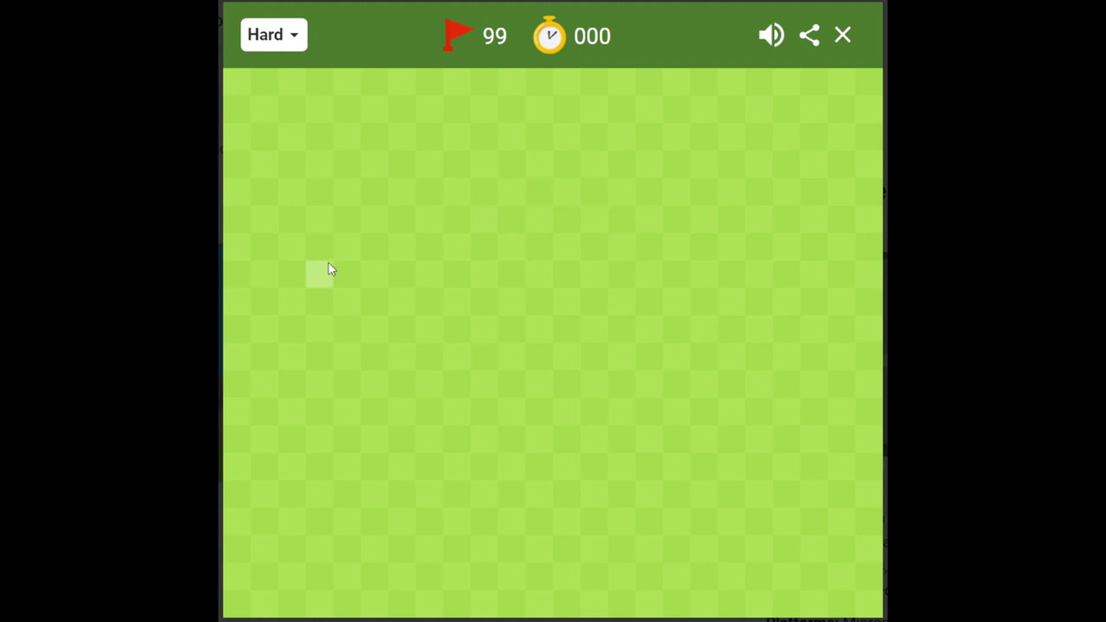
# Make the first dig on the blank Hard board, opening a numbered region at lower right.
pyautogui.click(760, 482)
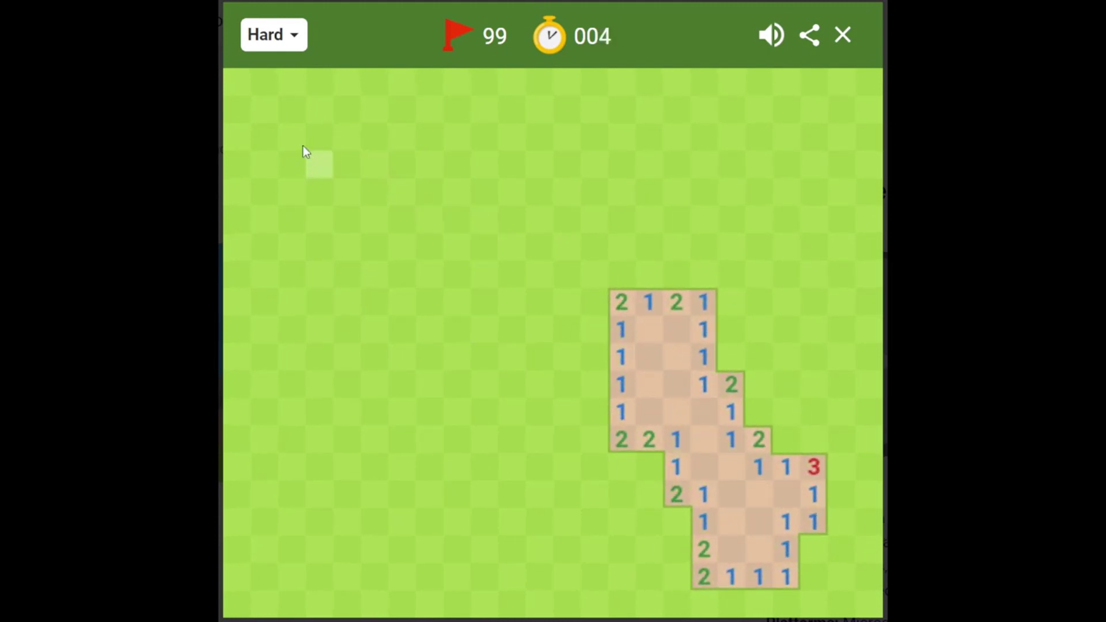
# Check the difficulty menu unchanged, then flag two left-edge mines and reveal safe tiles beside them.
pyautogui.click(298, 39)
pyautogui.click(344, 36)
pyautogui.rightClick(648, 467)
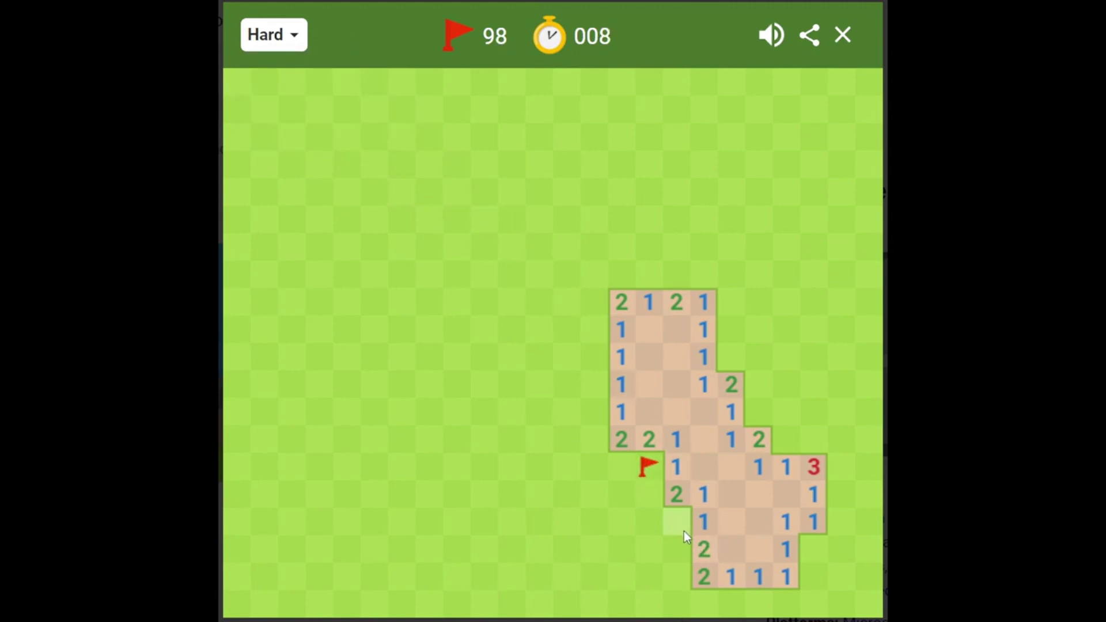
pyautogui.rightClick(683, 532)
pyautogui.click(705, 531)
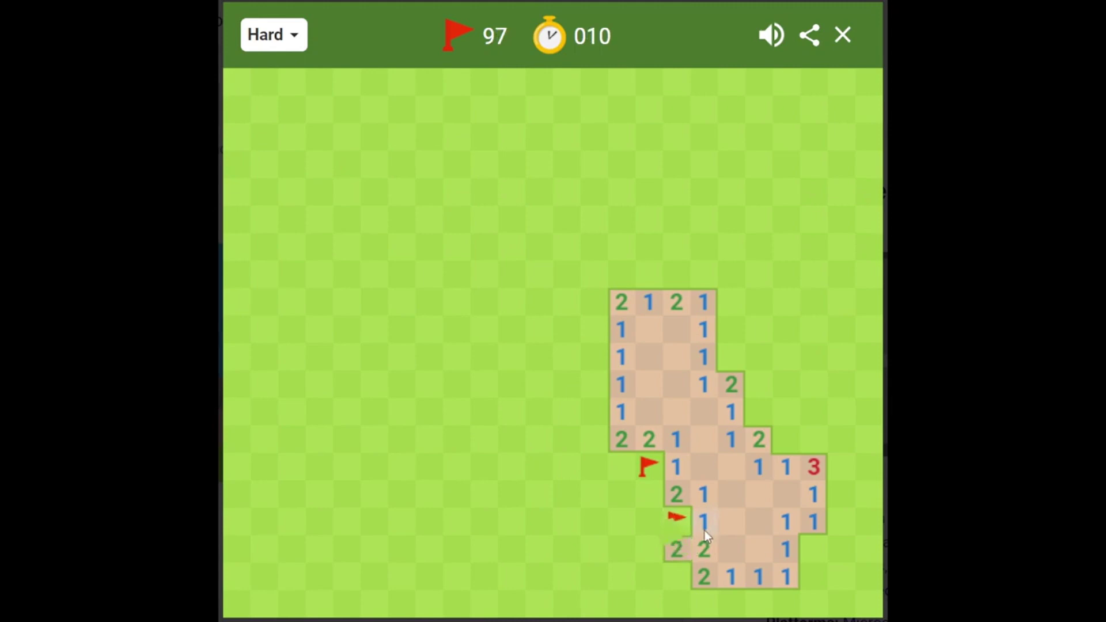
pyautogui.click(679, 468)
# Flag five more mines along the right edge, beside the 1s, and left of the flag.
pyautogui.rightClick(806, 545)
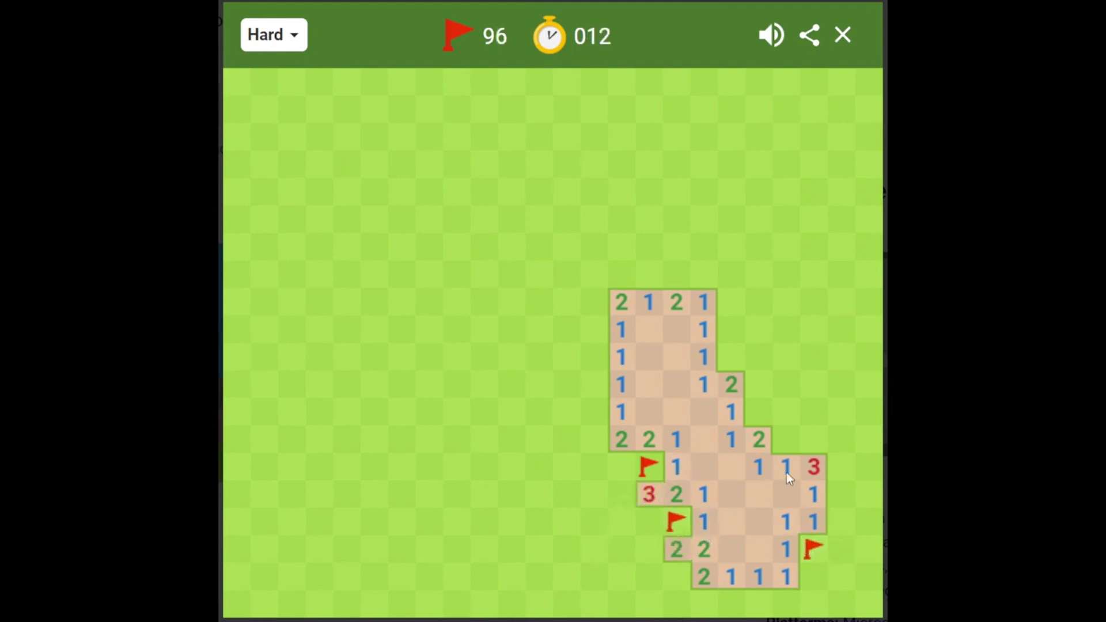
pyautogui.rightClick(786, 443)
pyautogui.rightClick(760, 407)
pyautogui.rightClick(729, 358)
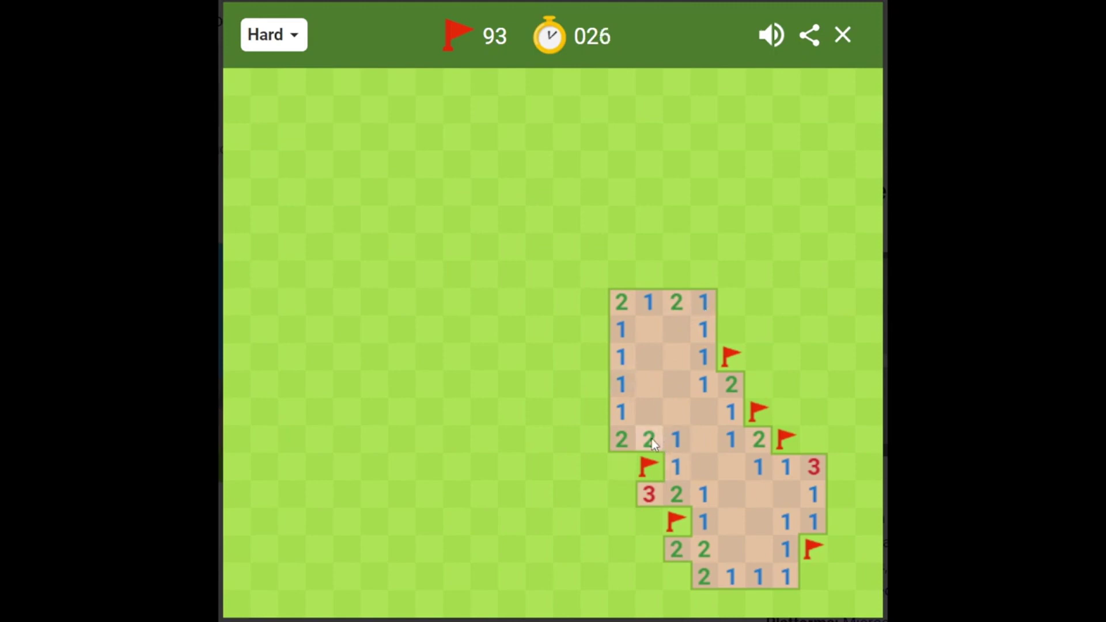
pyautogui.rightClick(619, 466)
# Clear tiles around the red 3 and bottom 2s, flagging the mine below the 2s.
pyautogui.click(644, 502)
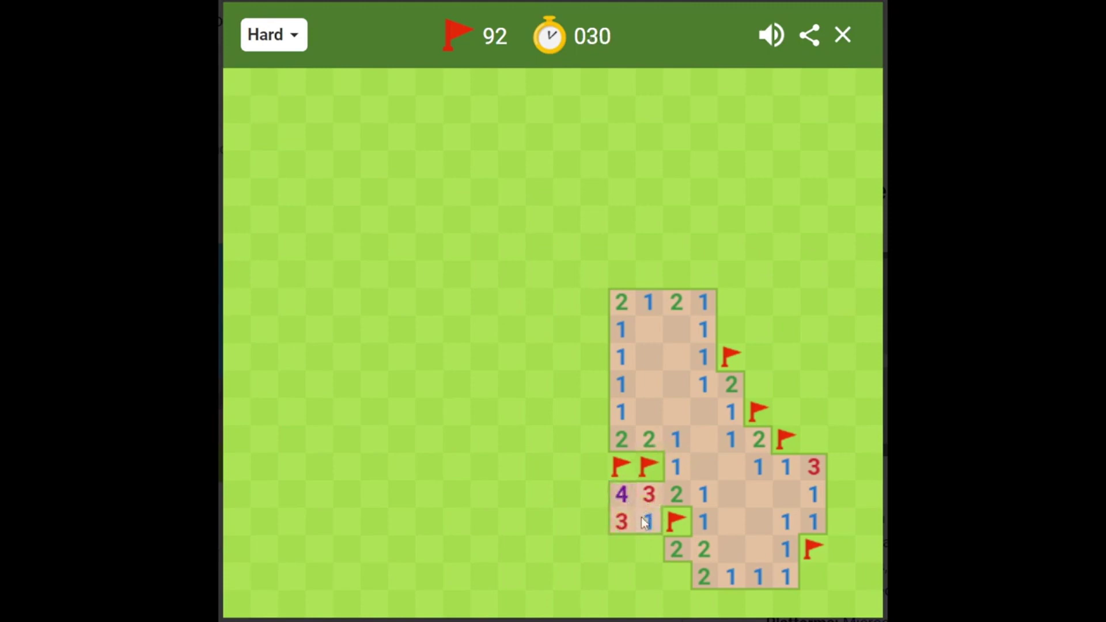
pyautogui.click(643, 522)
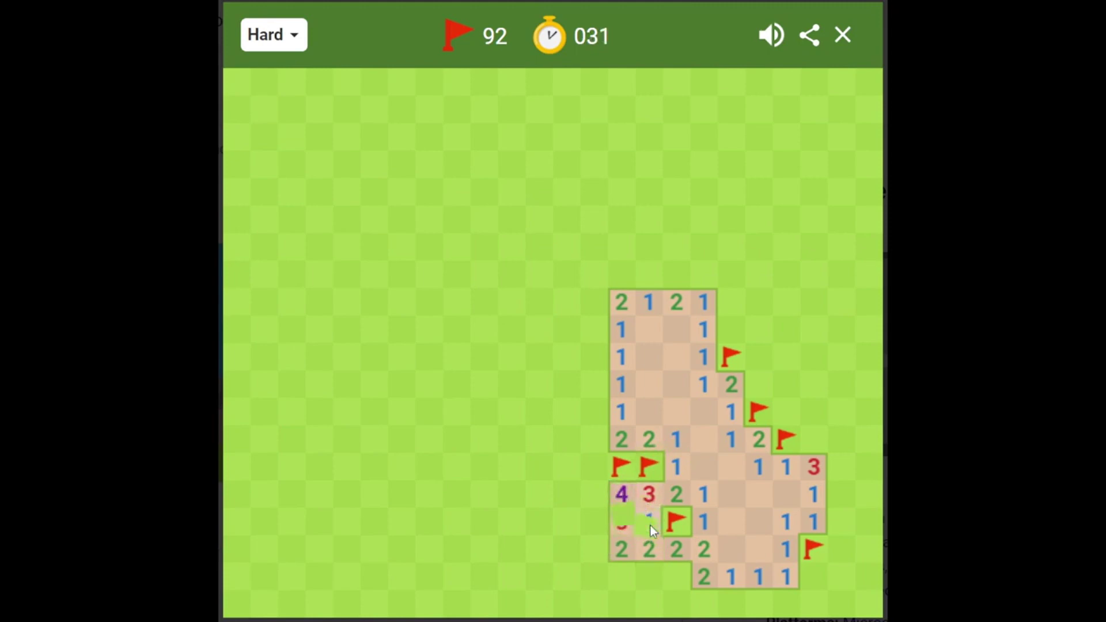
pyautogui.rightClick(673, 571)
pyautogui.click(648, 578)
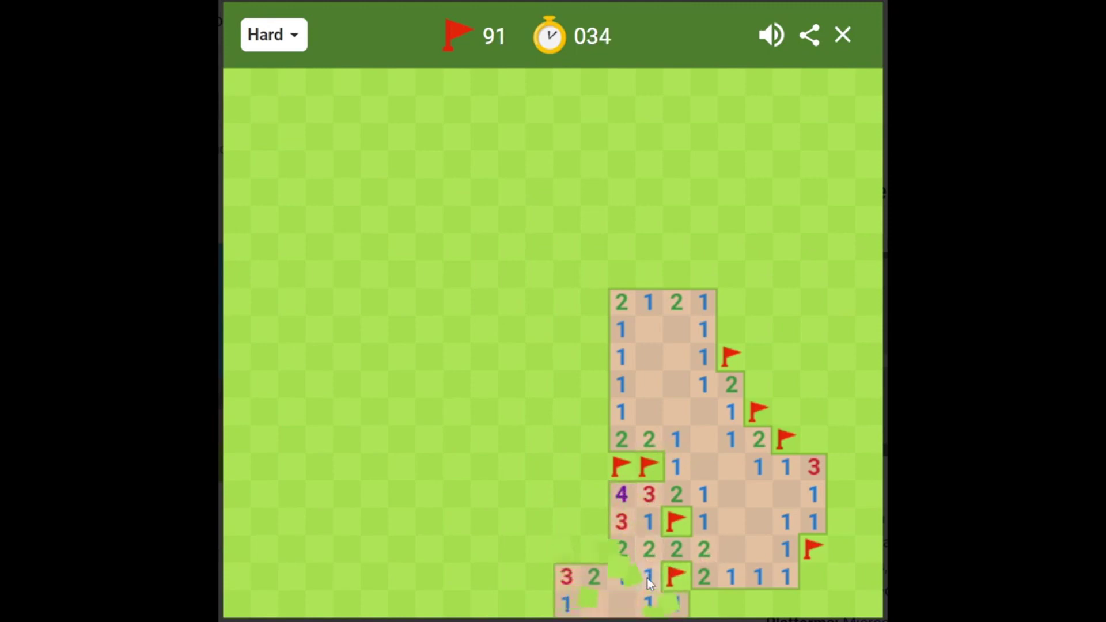
pyautogui.click(703, 605)
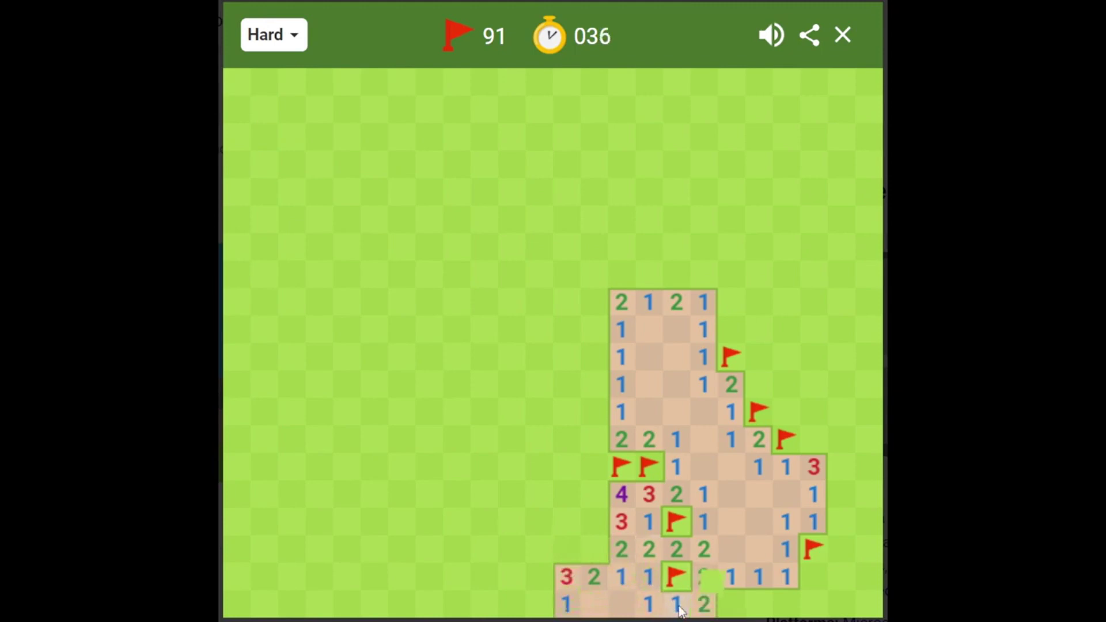
# Flag mines left of the numbers, the 3, 4 and upper 1, and reveal the left column.
pyautogui.rightClick(597, 551)
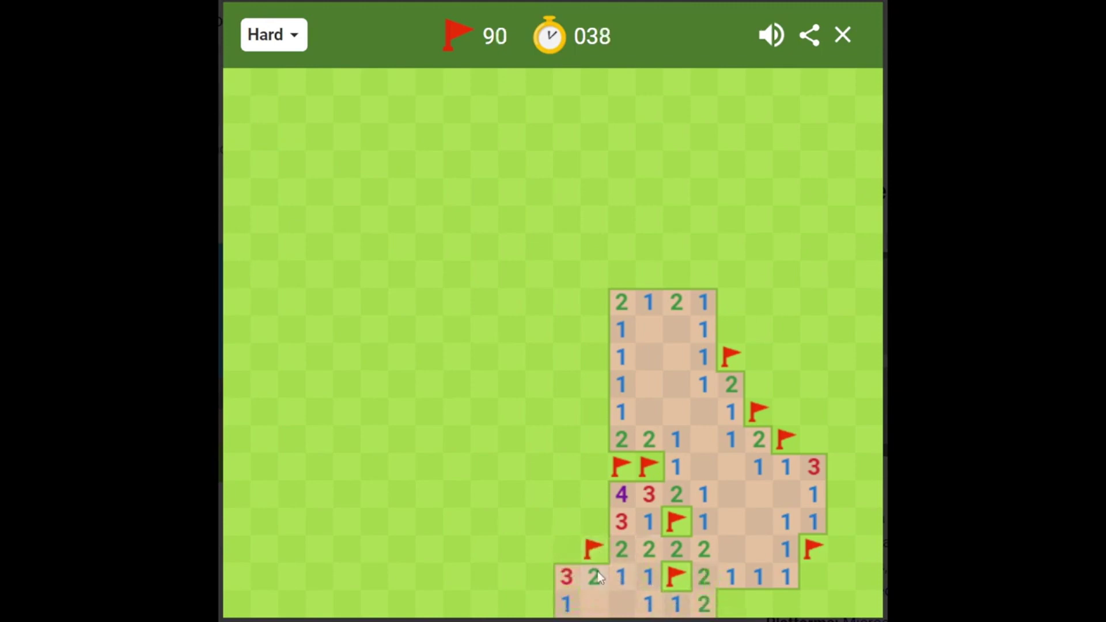
pyautogui.rightClick(603, 517)
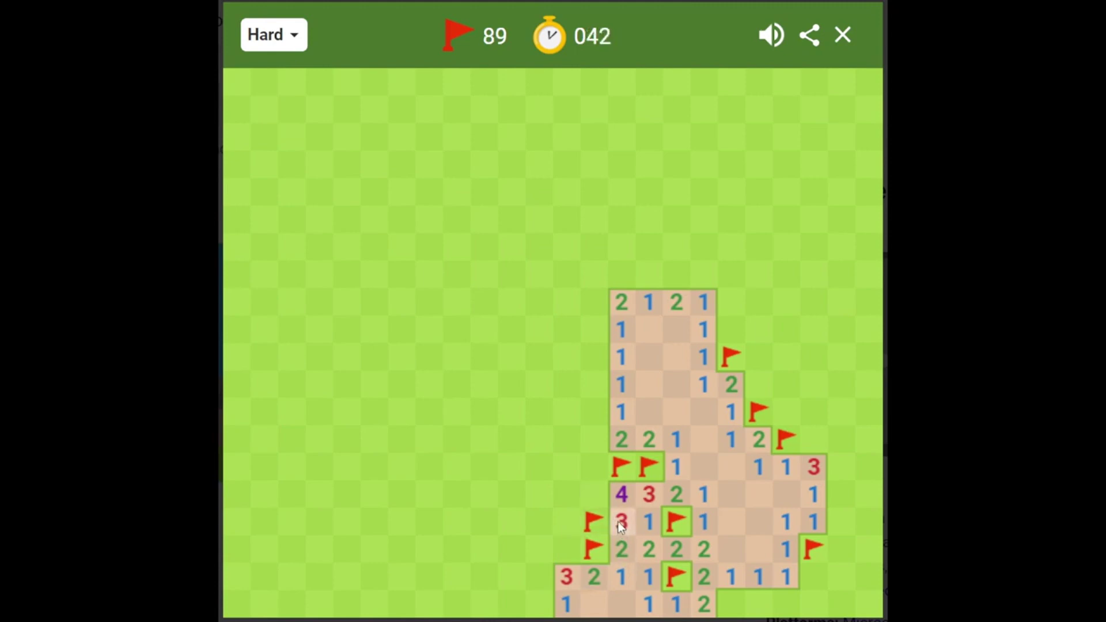
pyautogui.rightClick(601, 494)
pyautogui.click(622, 502)
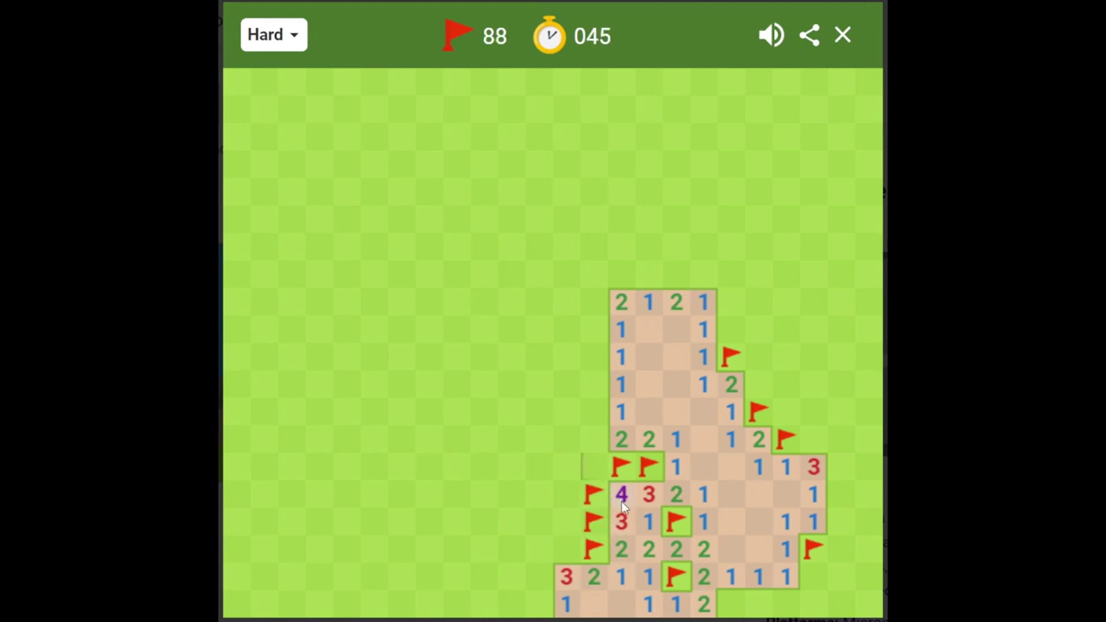
pyautogui.click(624, 439)
pyautogui.rightClick(596, 386)
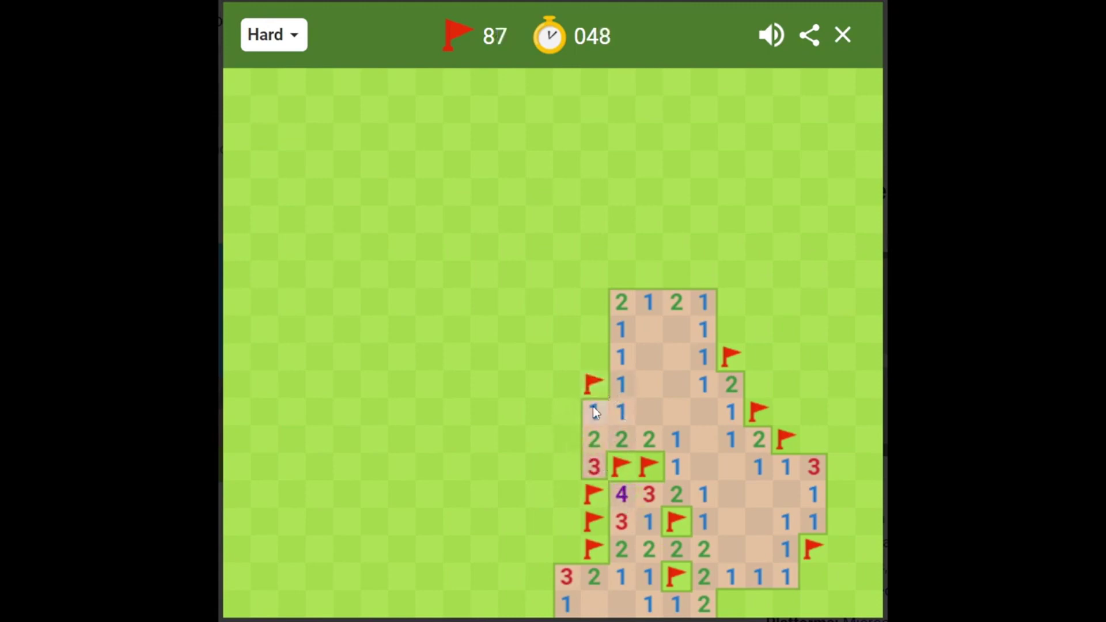
pyautogui.click(595, 412)
# Open the blank area to the left, flagging top-edge mines beside the 4 and the far-left mine.
pyautogui.click(568, 414)
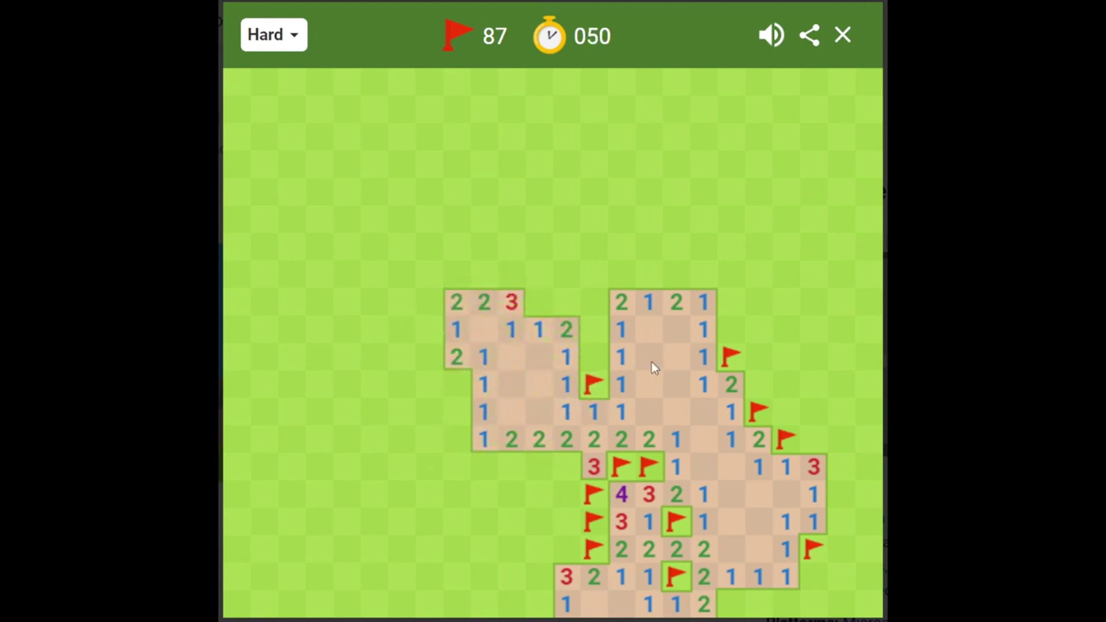
pyautogui.click(620, 358)
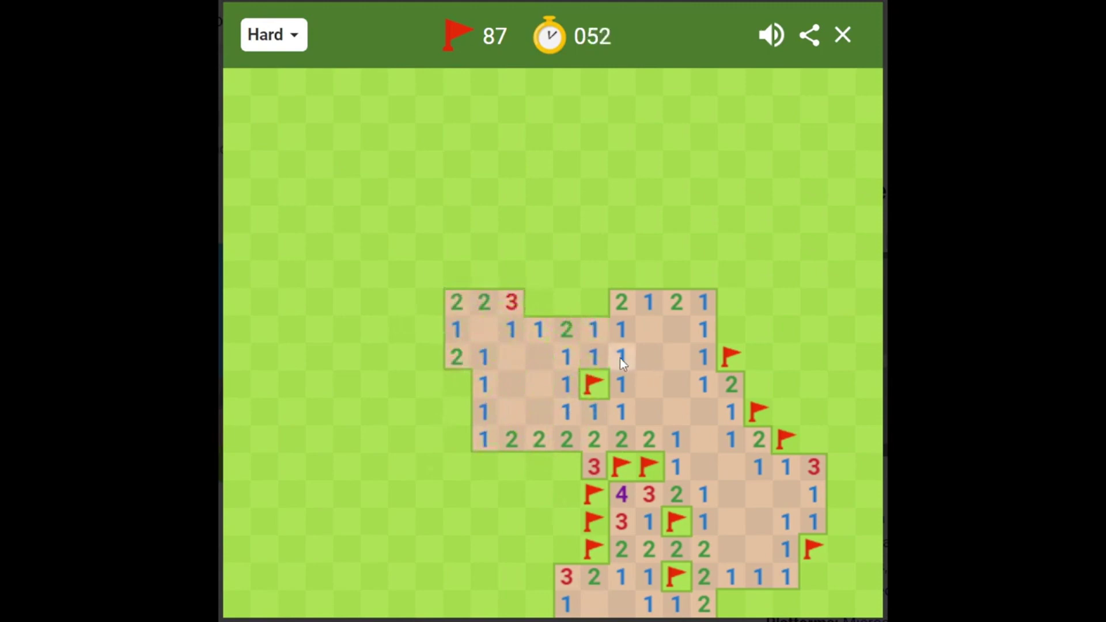
pyautogui.rightClick(533, 306)
pyautogui.click(537, 320)
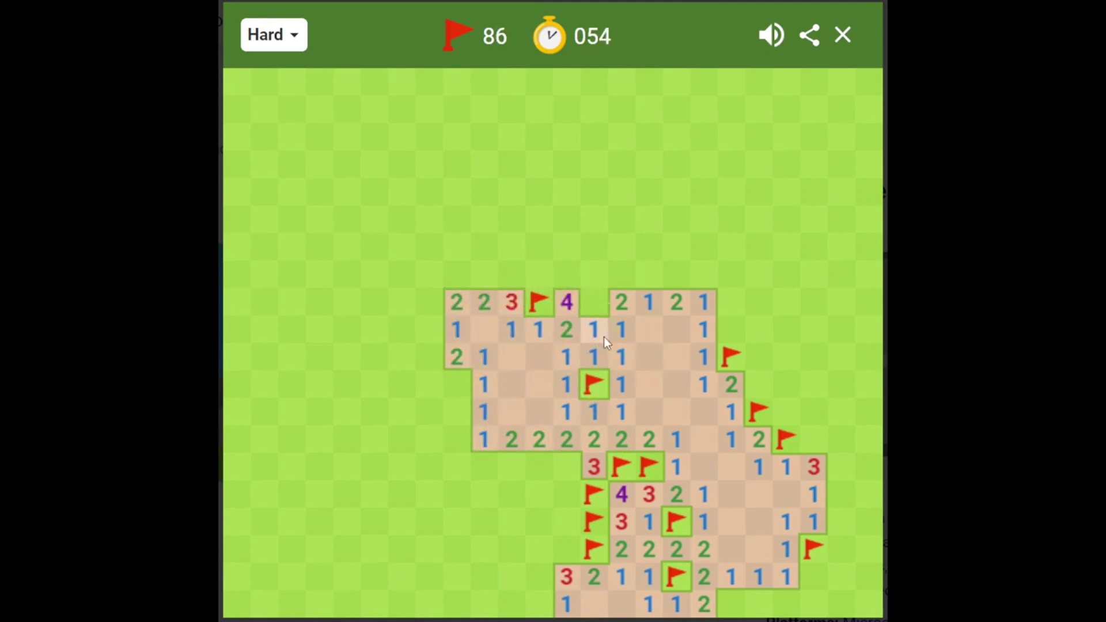
pyautogui.rightClick(598, 302)
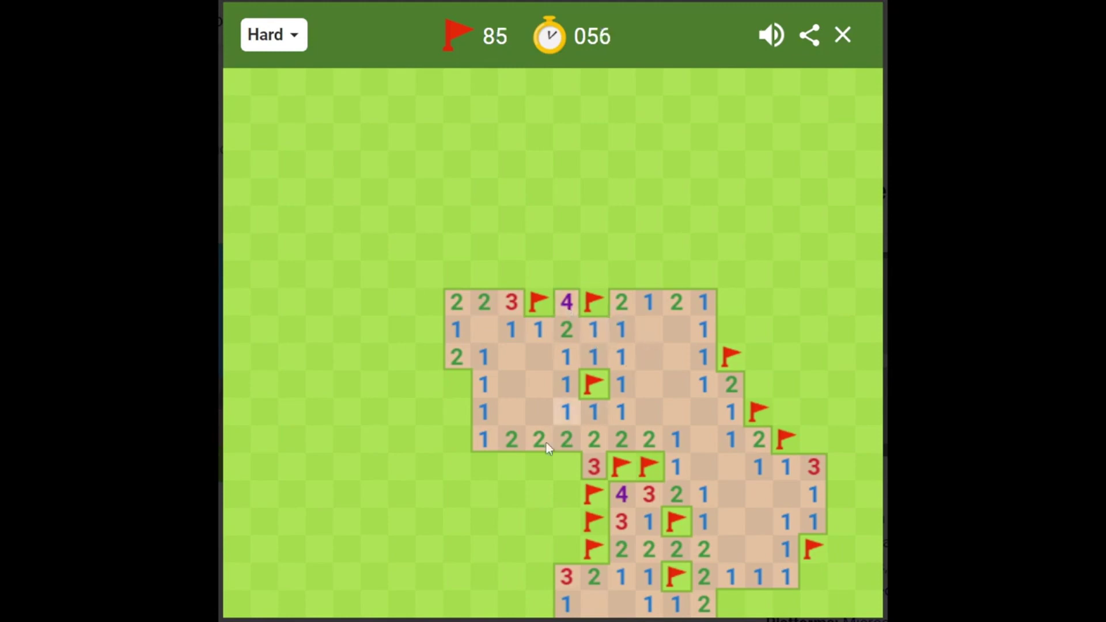
pyautogui.rightClick(463, 390)
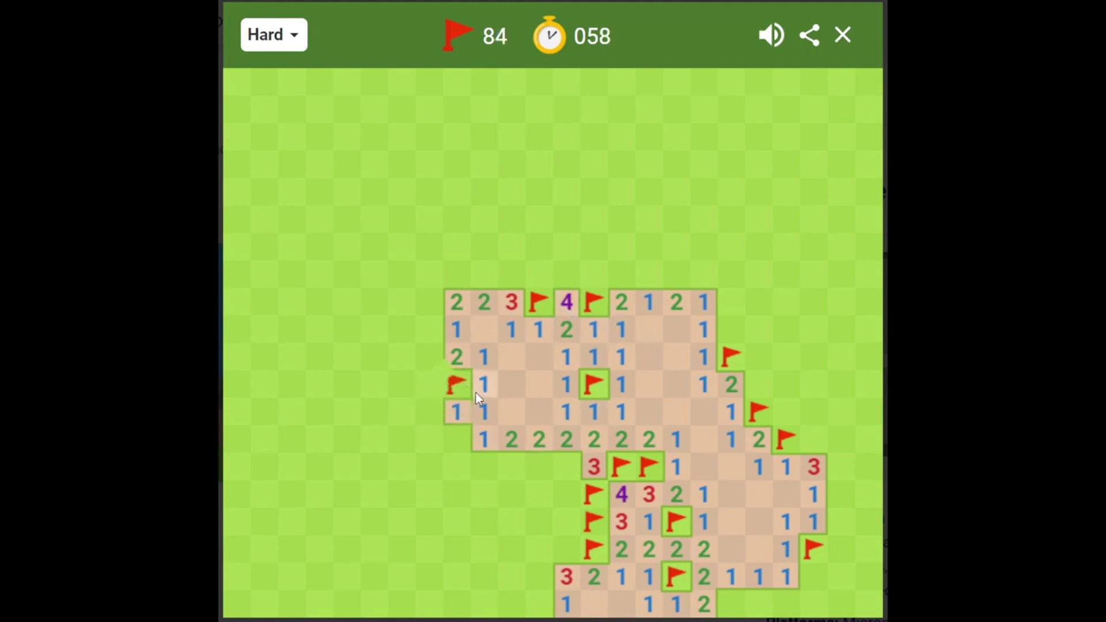
pyautogui.click(457, 415)
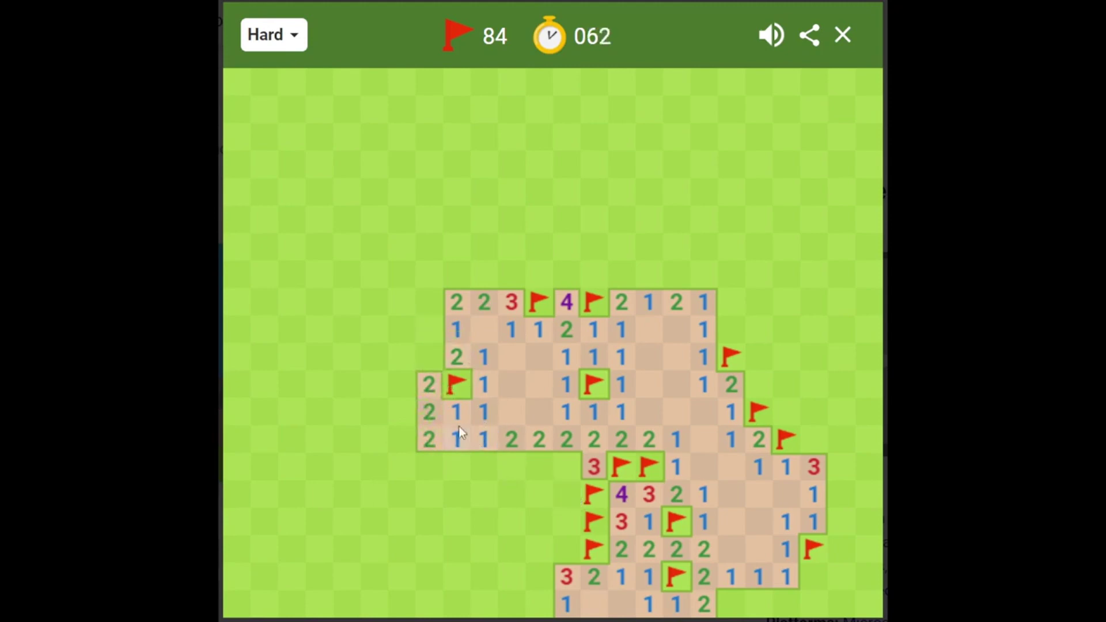
# Flag three mines left of the 3s along the lower left, uncovering the 5, 3, 1 and 2.
pyautogui.click(595, 445)
pyautogui.rightClick(576, 464)
pyautogui.click(563, 497)
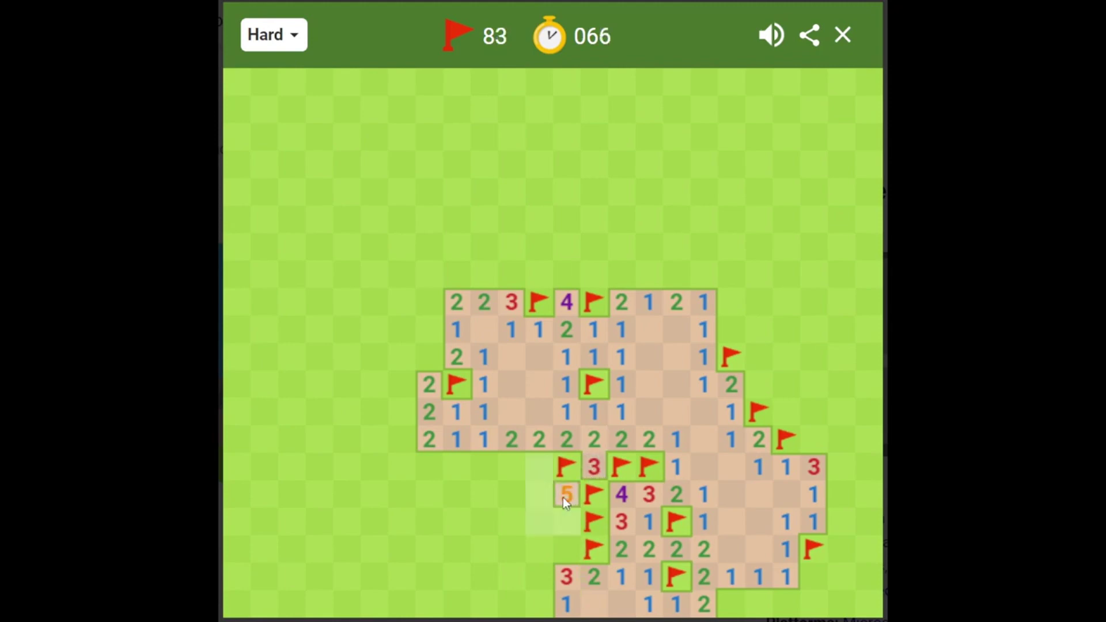
pyautogui.rightClick(544, 466)
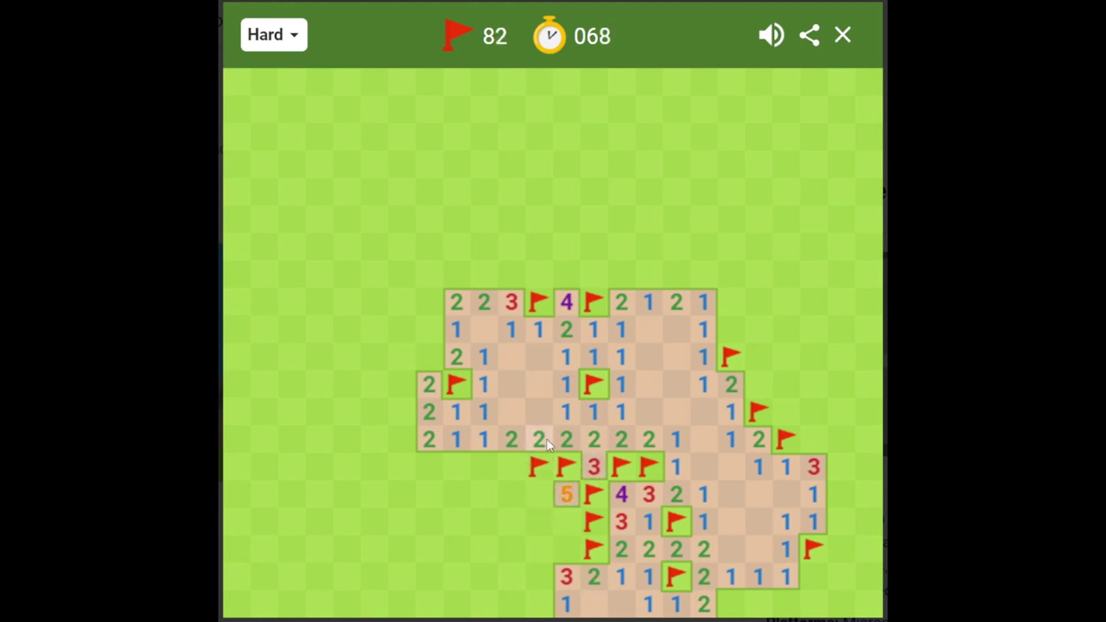
pyautogui.click(548, 438)
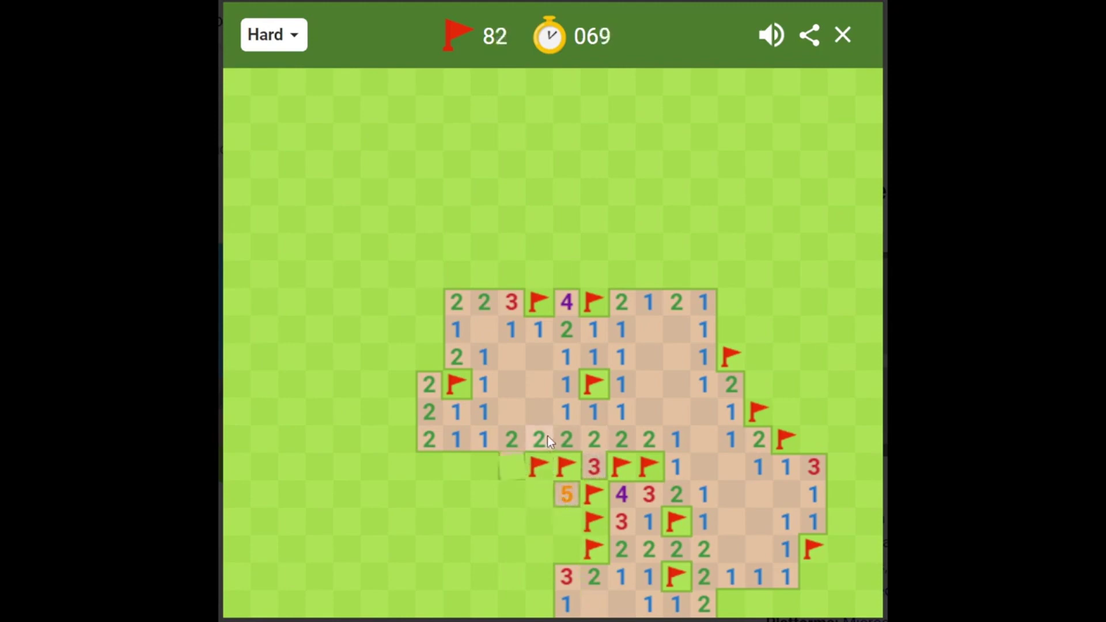
pyautogui.rightClick(490, 460)
pyautogui.click(467, 437)
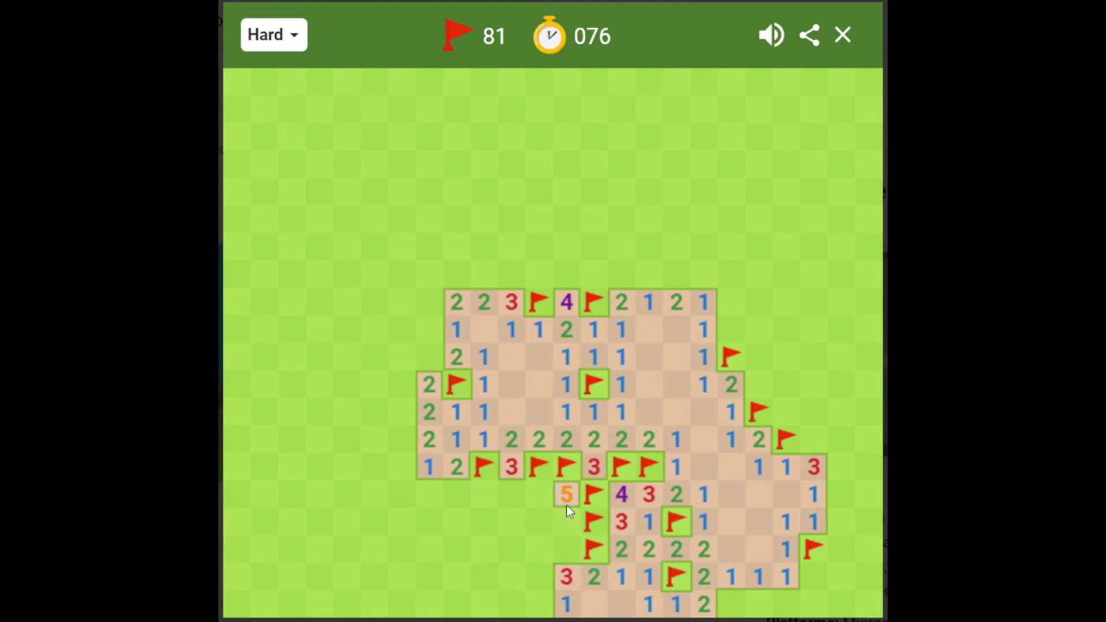
# Clear cells on the lower left and flag the mine up-left of the bottom 2.
pyautogui.click(513, 466)
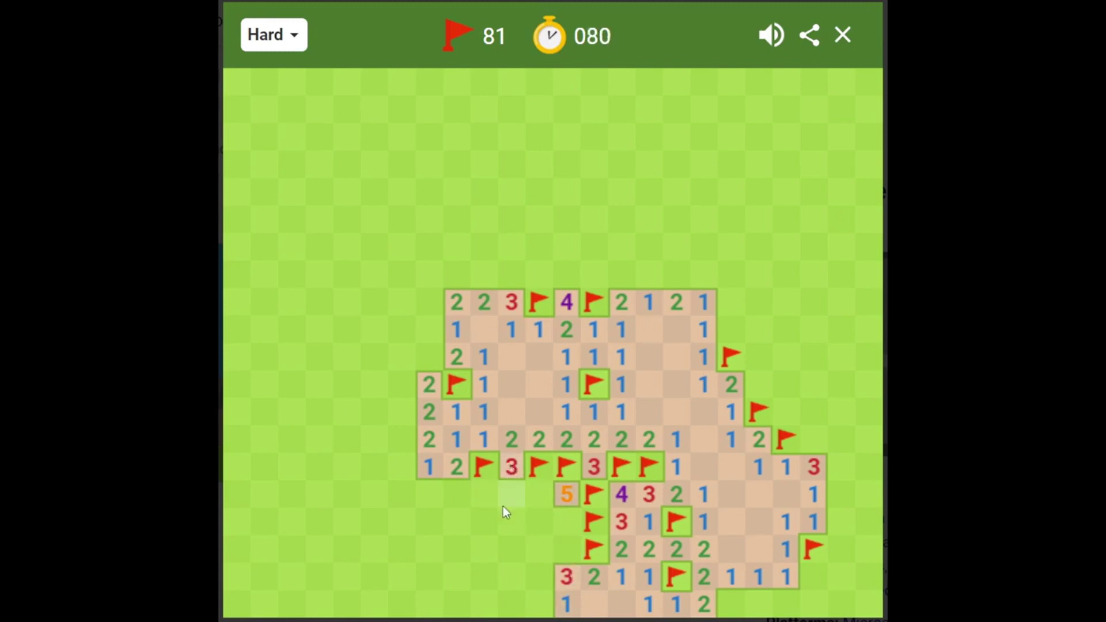
pyautogui.click(562, 498)
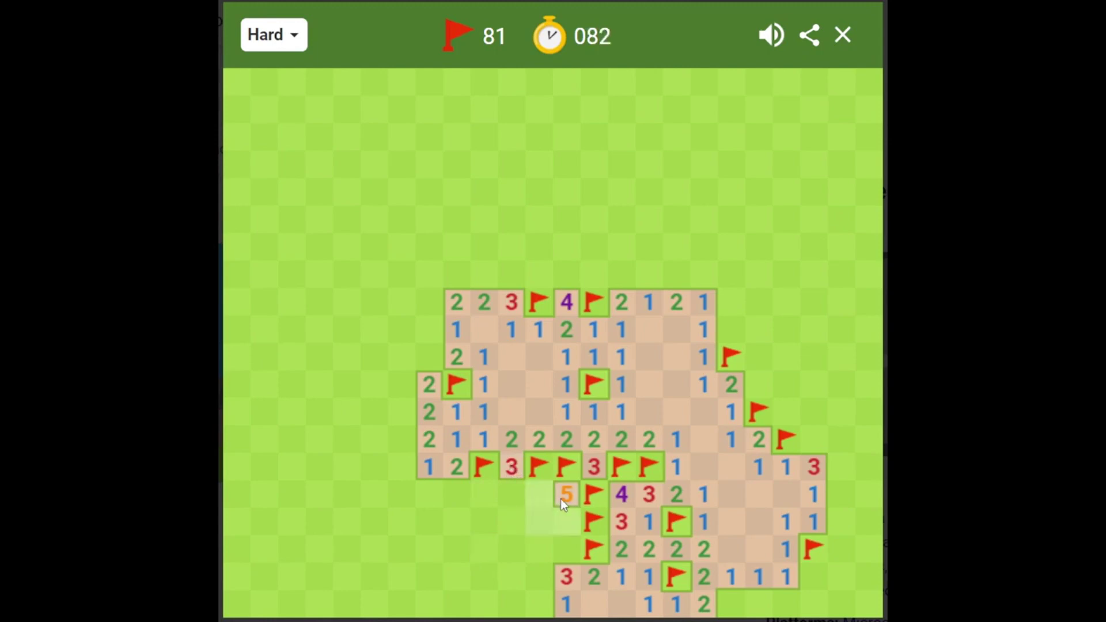
pyautogui.click(596, 575)
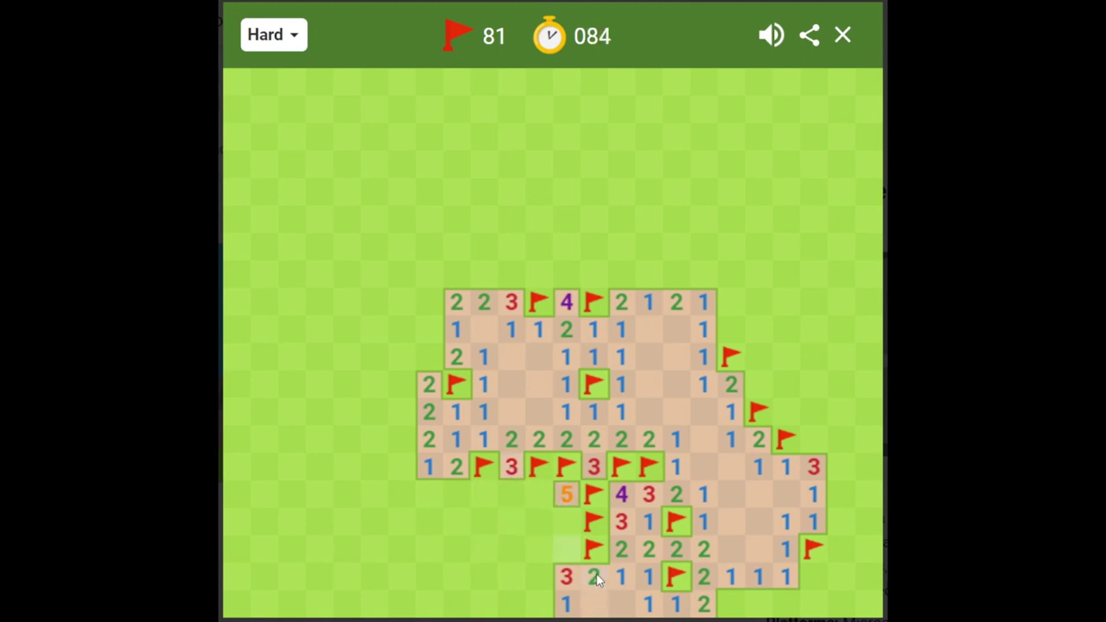
pyautogui.rightClick(565, 548)
pyautogui.click(564, 577)
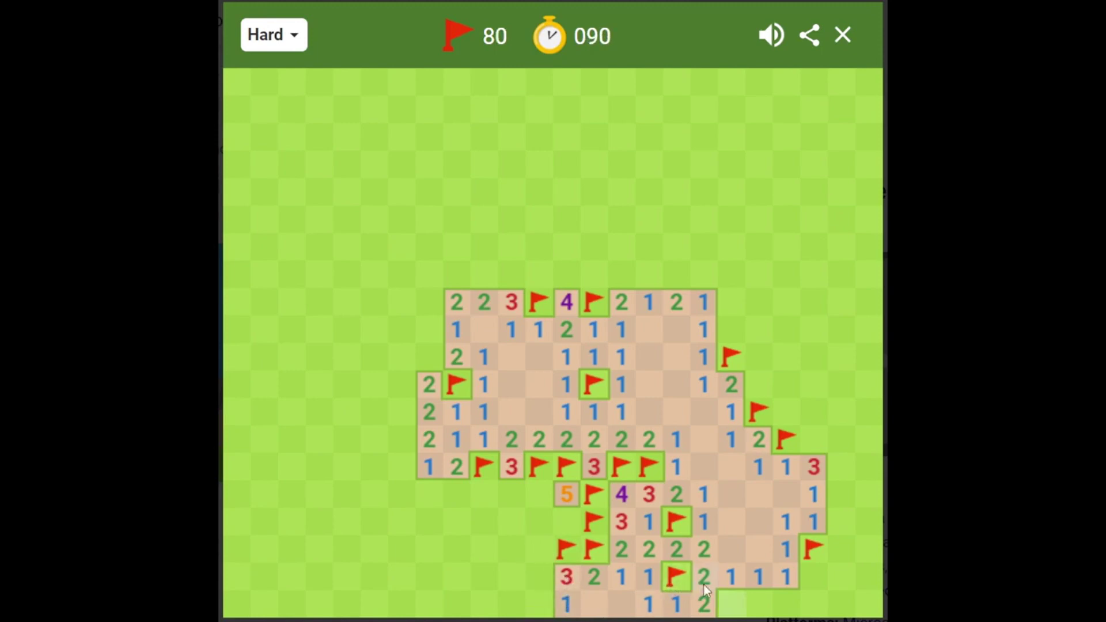
# Flag mines in the bottom-right corner and up the right edge, revealing the safe tiles around them.
pyautogui.rightClick(730, 599)
pyautogui.click(750, 577)
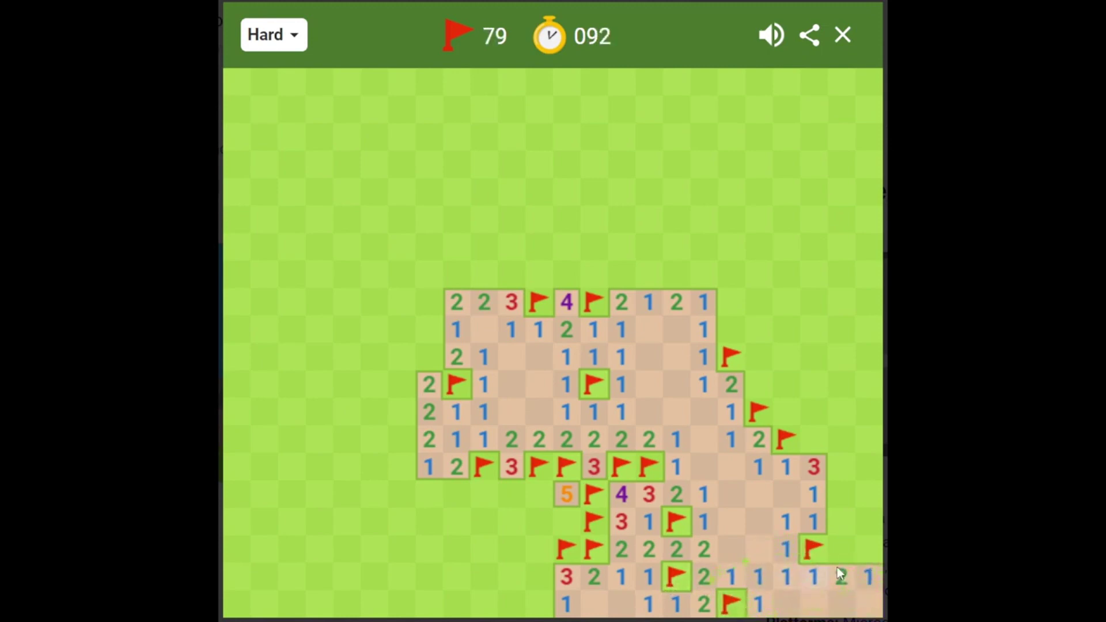
pyautogui.rightClick(865, 553)
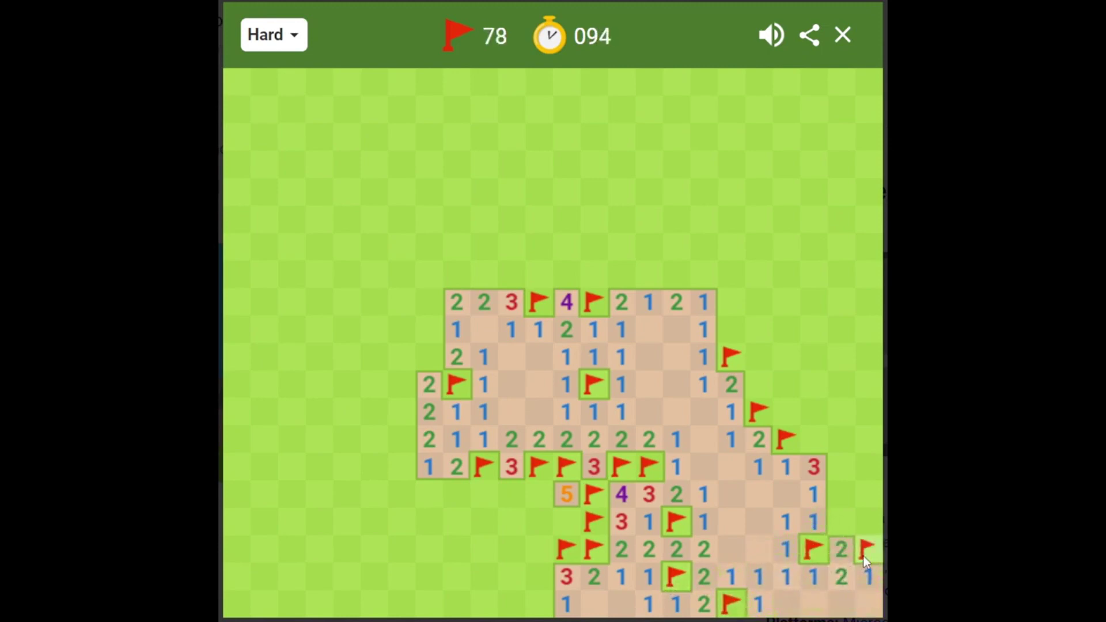
pyautogui.click(844, 544)
pyautogui.click(852, 494)
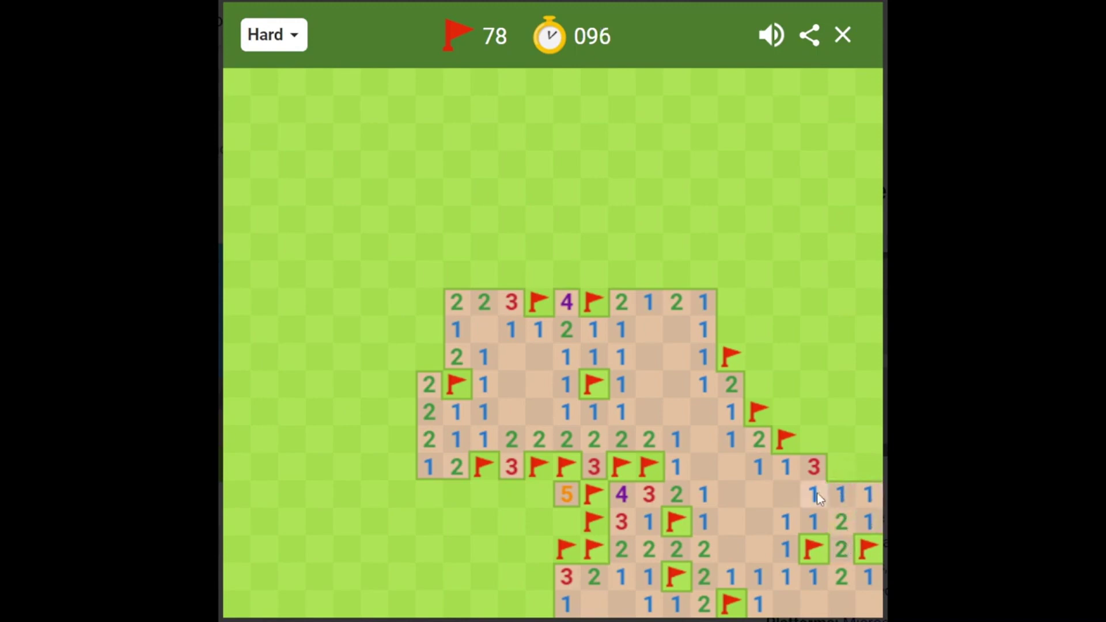
pyautogui.rightClick(836, 473)
pyautogui.click(844, 491)
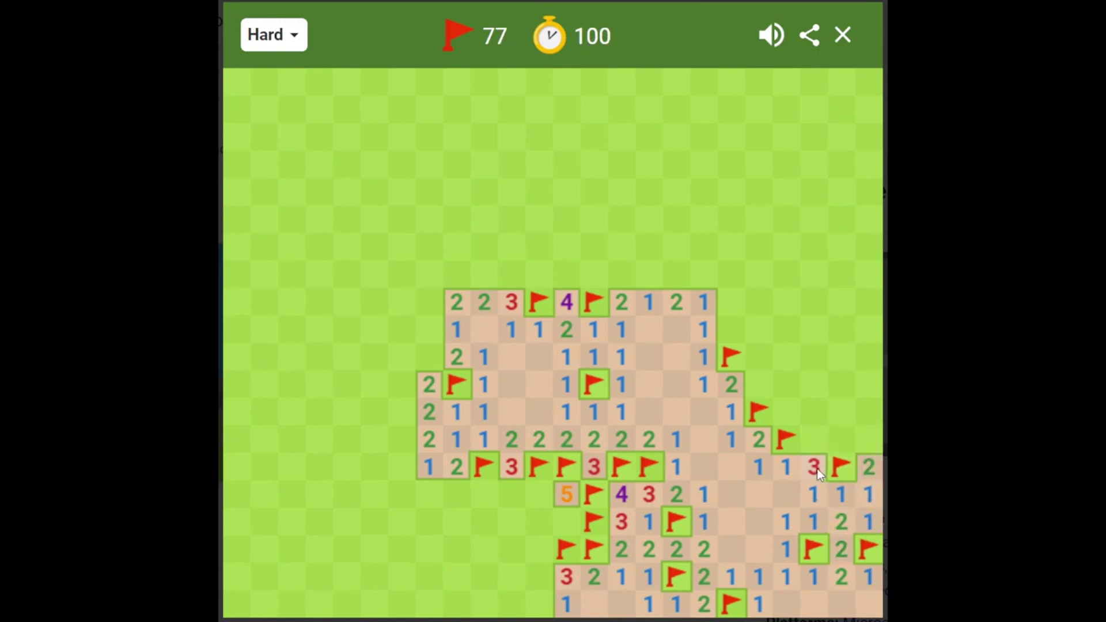
# Reveal safe tiles up the upper-right border toward the top-right corner.
pyautogui.click(786, 411)
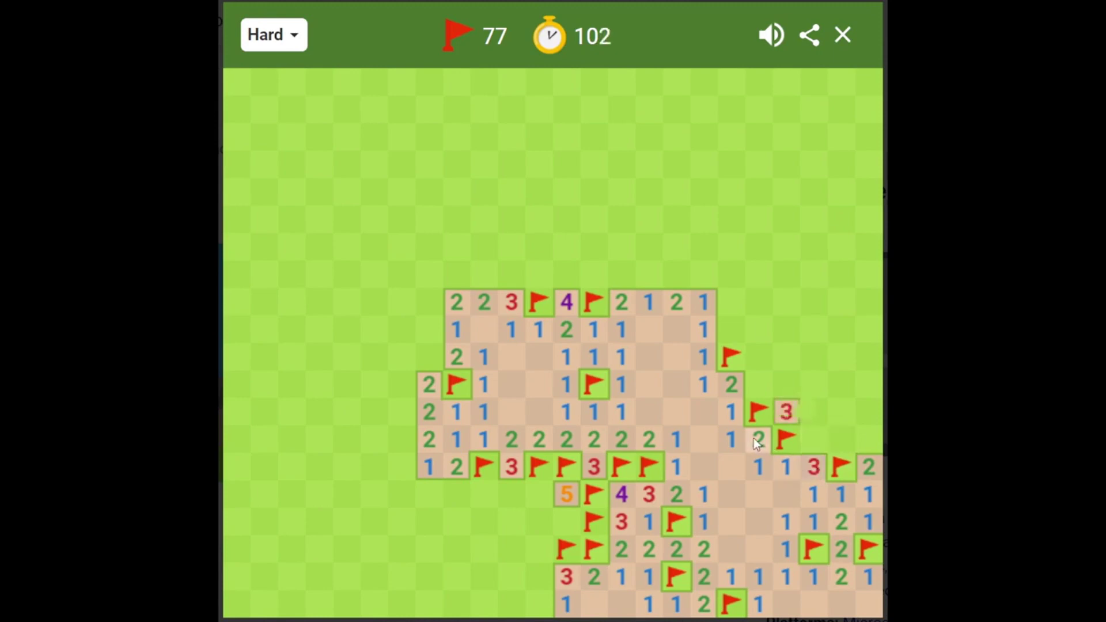
pyautogui.click(750, 387)
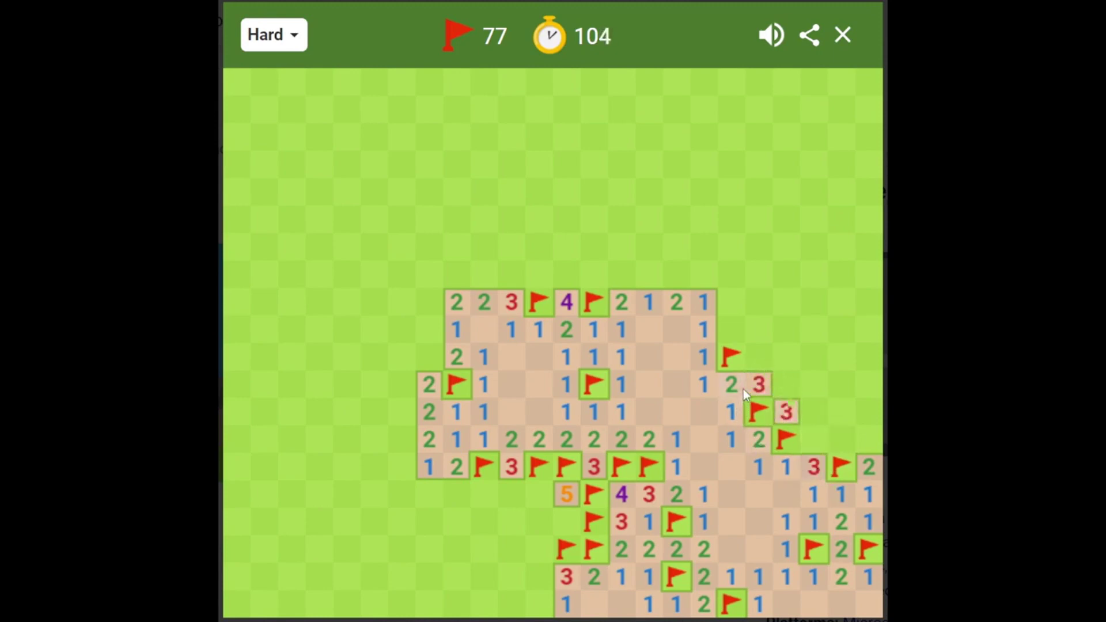
pyautogui.click(750, 369)
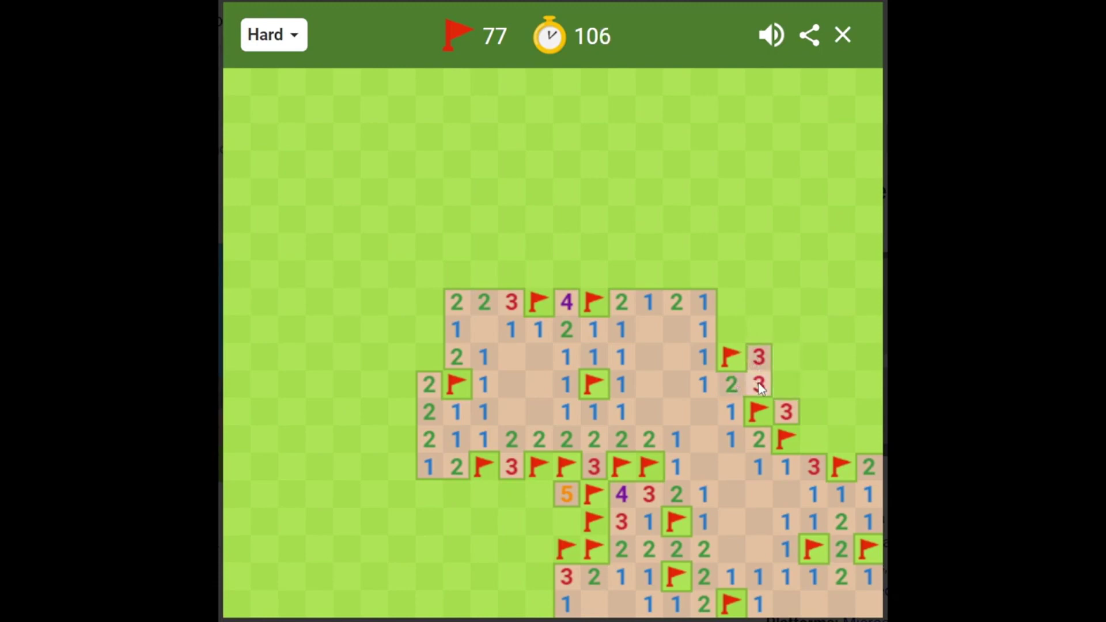
pyautogui.click(701, 359)
# Reveal safe tiles on the right border and flag the mine beside the new 3.
pyautogui.click(706, 329)
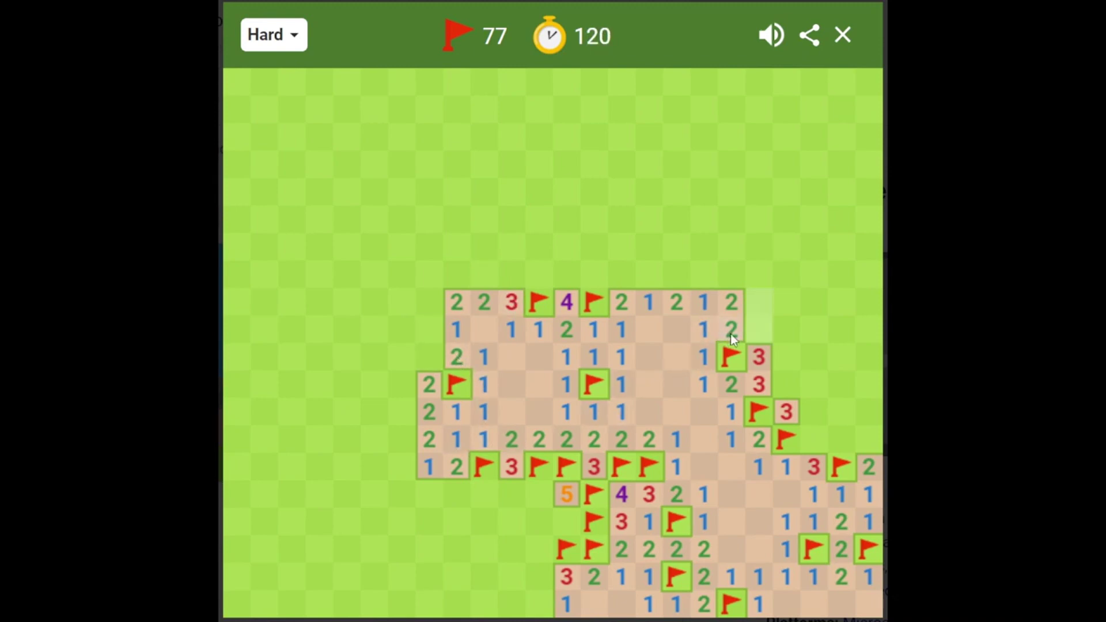
pyautogui.click(787, 470)
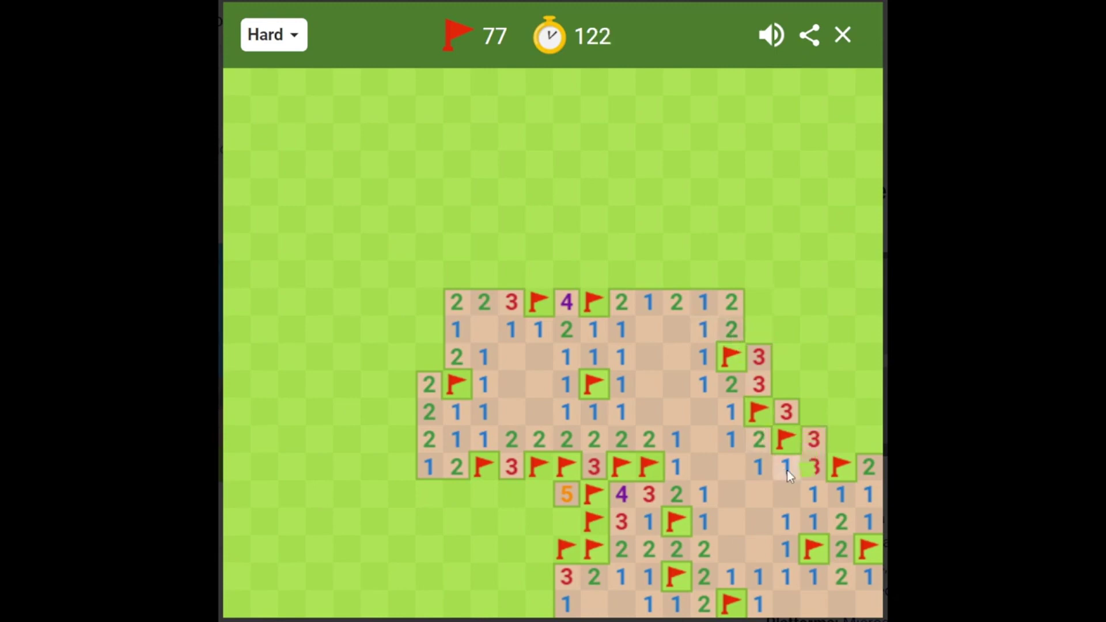
pyautogui.rightClick(833, 439)
pyautogui.click(814, 438)
pyautogui.click(877, 453)
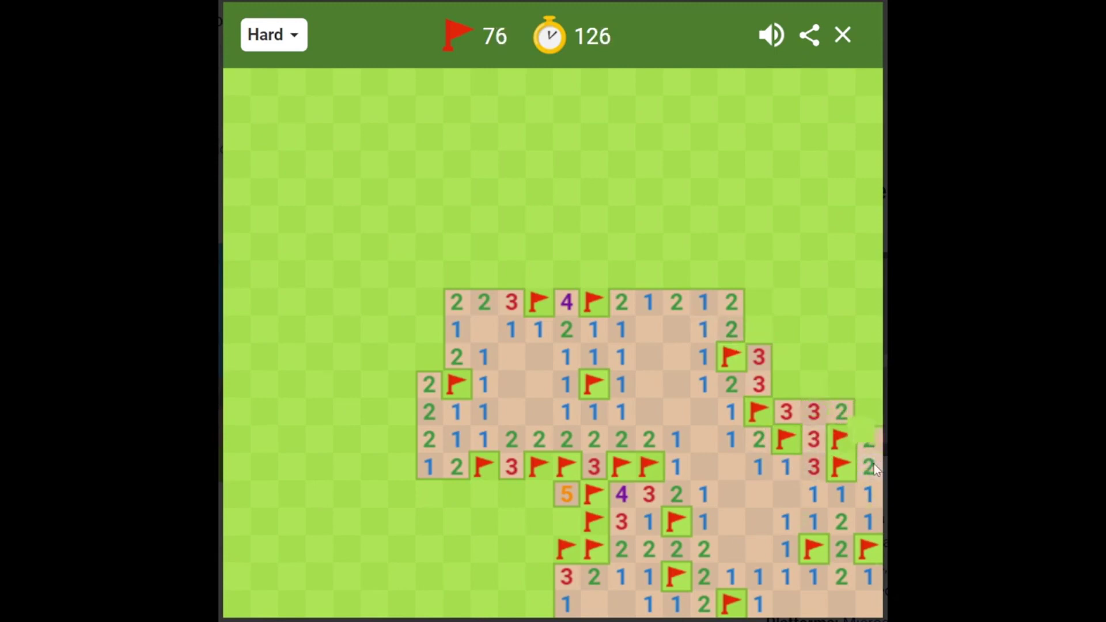
pyautogui.click(870, 415)
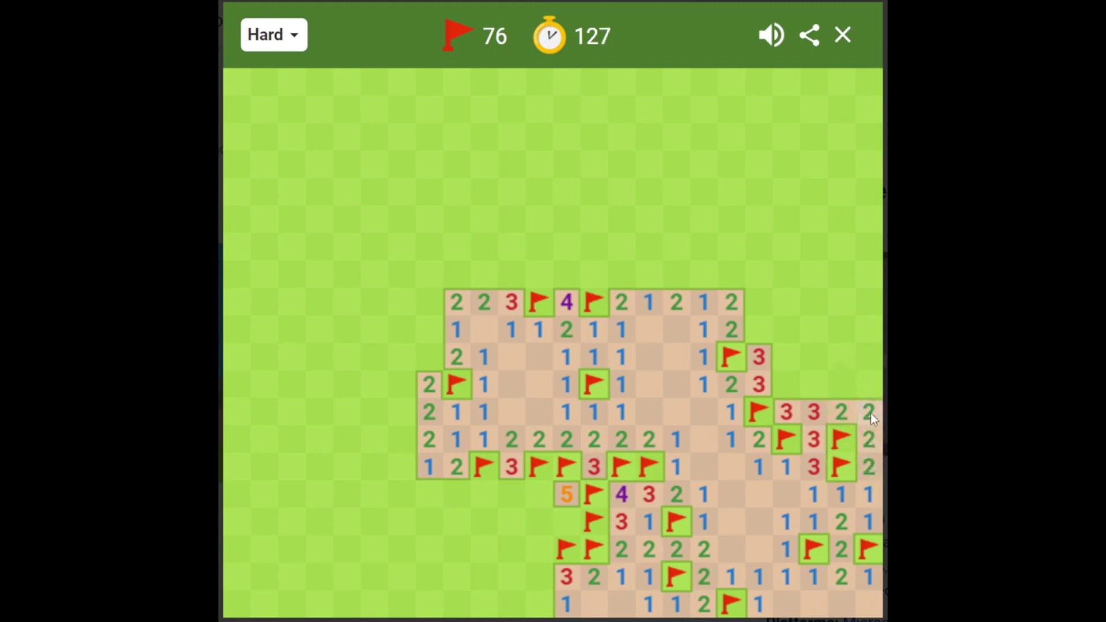
# Chord-click numbered cells across the board to test their neighbours.
pyautogui.click(817, 415)
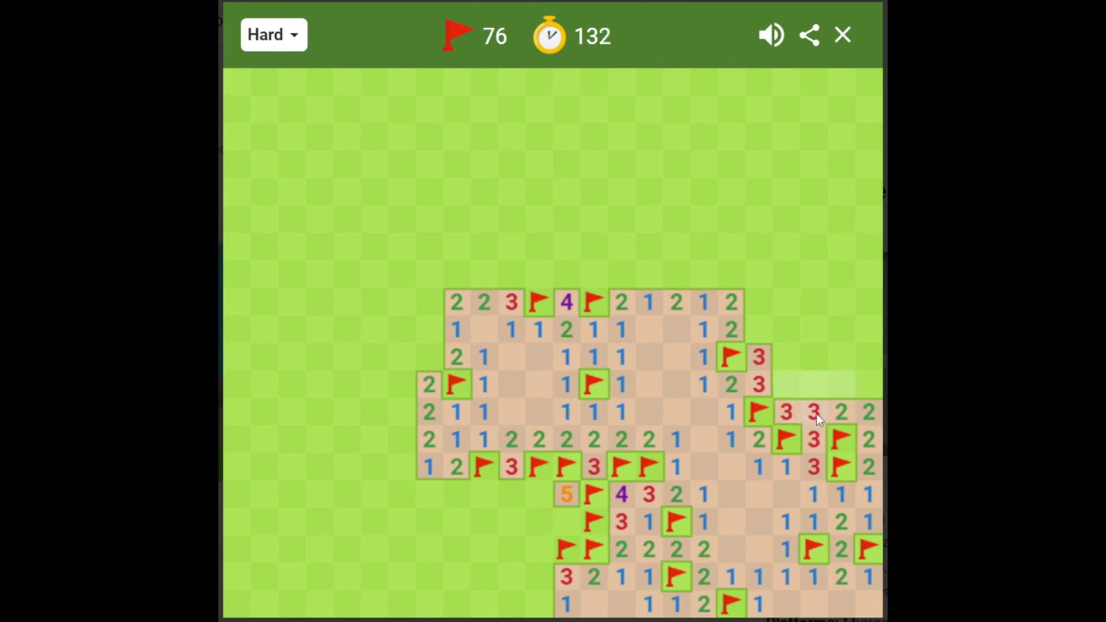
pyautogui.click(564, 578)
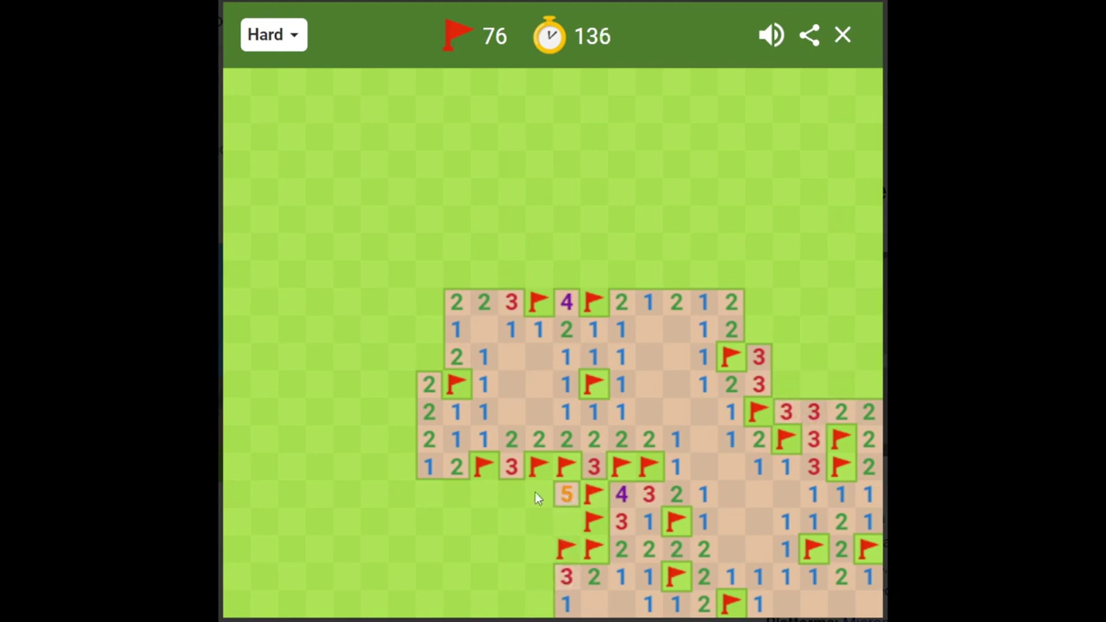
pyautogui.click(508, 465)
pyautogui.click(459, 467)
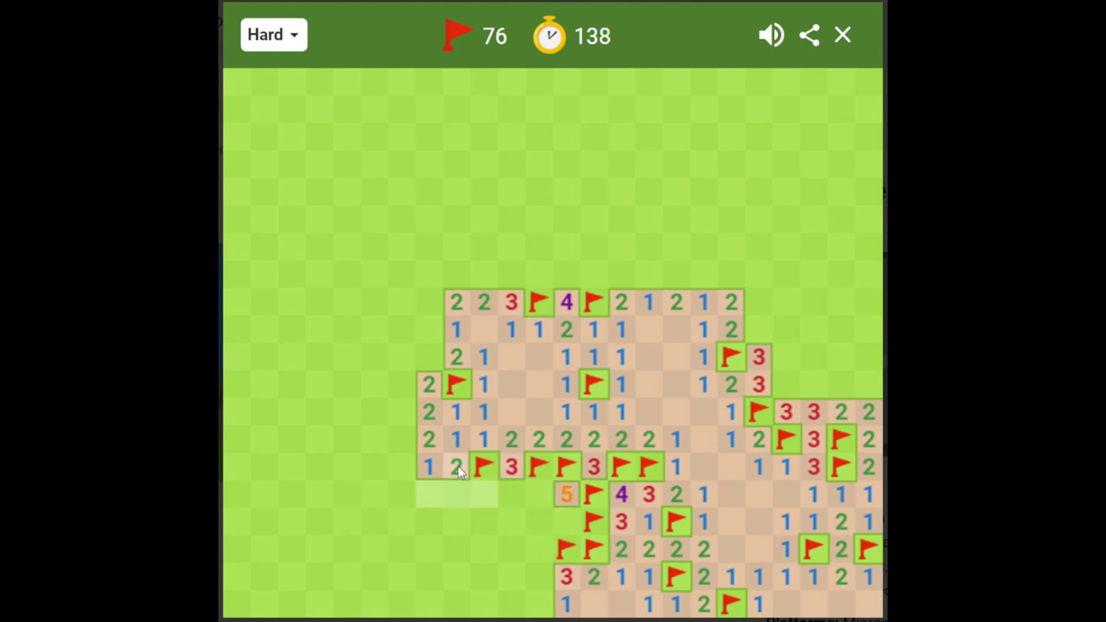
pyautogui.click(427, 381)
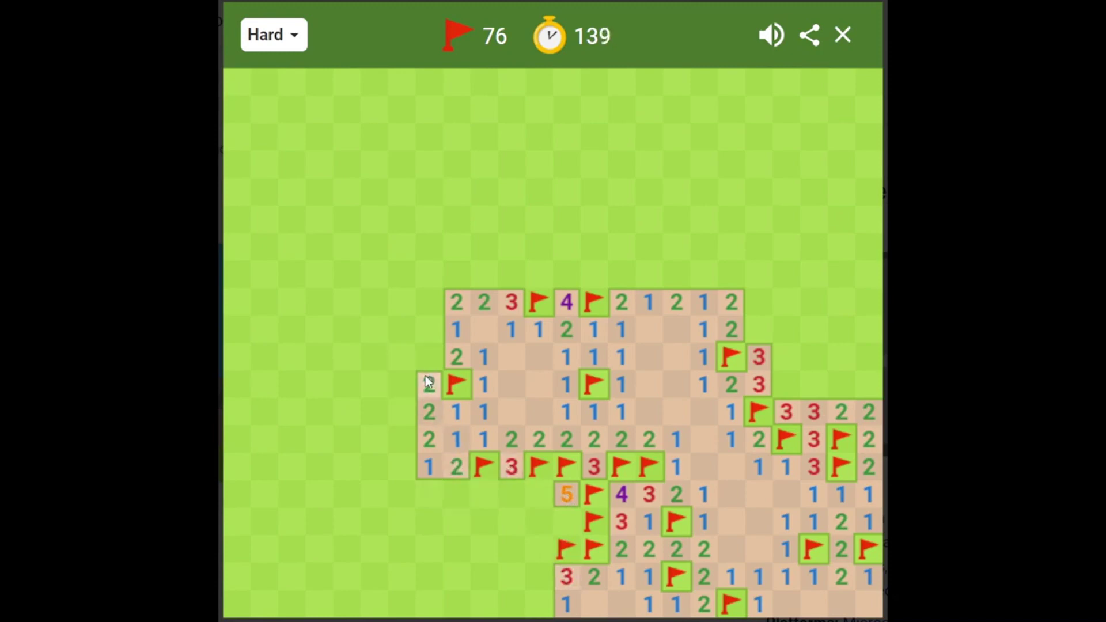
pyautogui.click(564, 304)
pyautogui.click(622, 296)
pyautogui.click(755, 384)
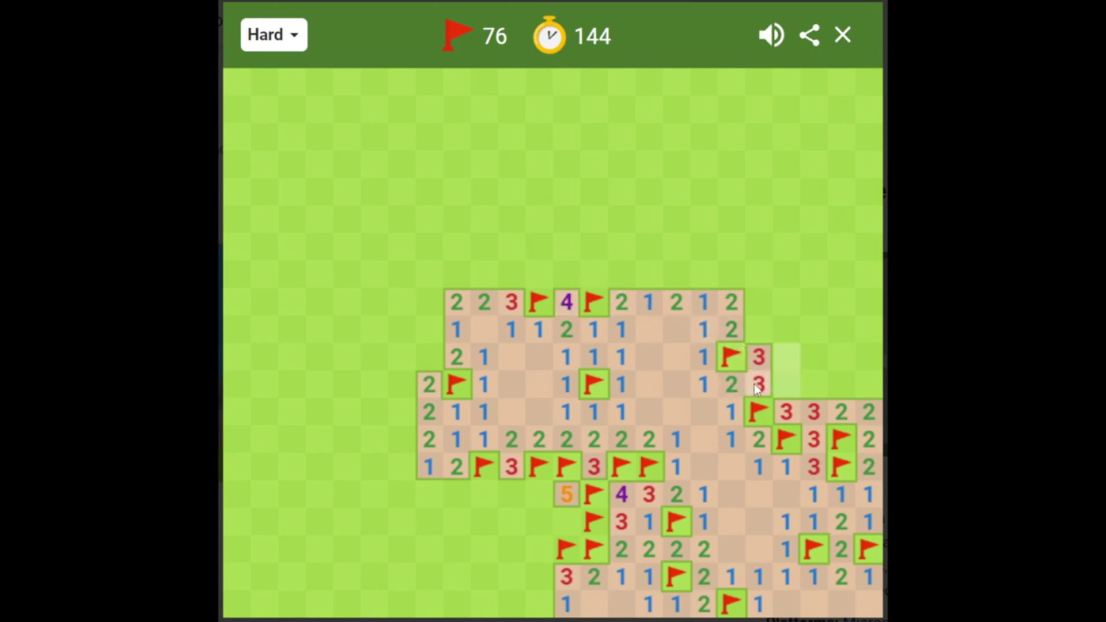
pyautogui.click(757, 359)
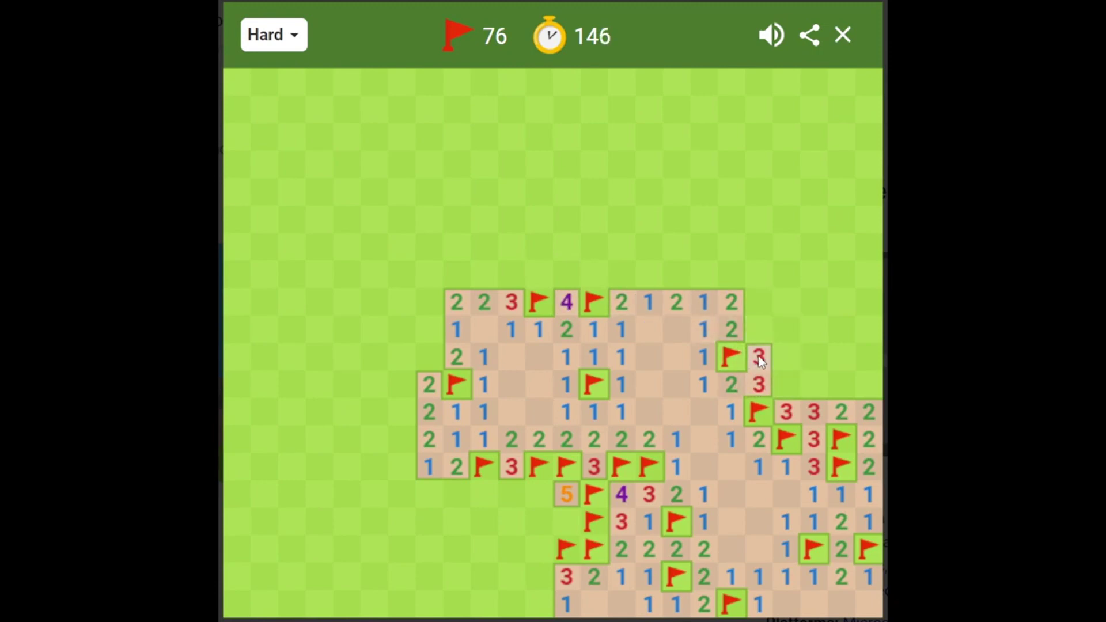
pyautogui.click(786, 413)
pyautogui.click(813, 413)
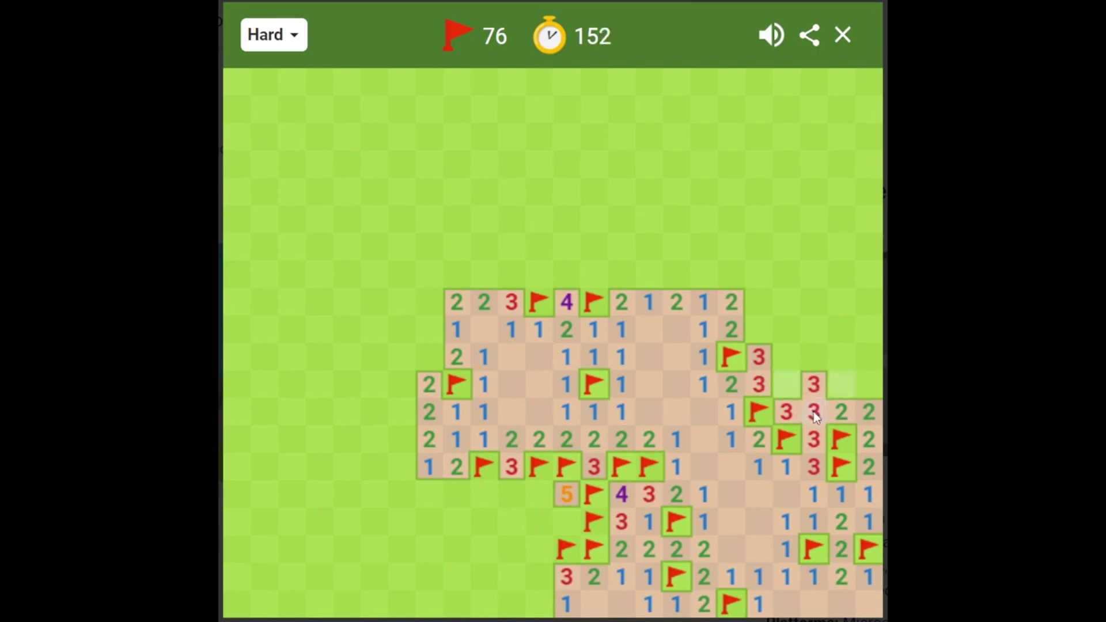
pyautogui.click(785, 412)
# Flag the mines above the 3s and at the right edge, revealing safe top-border tiles.
pyautogui.rightClick(787, 385)
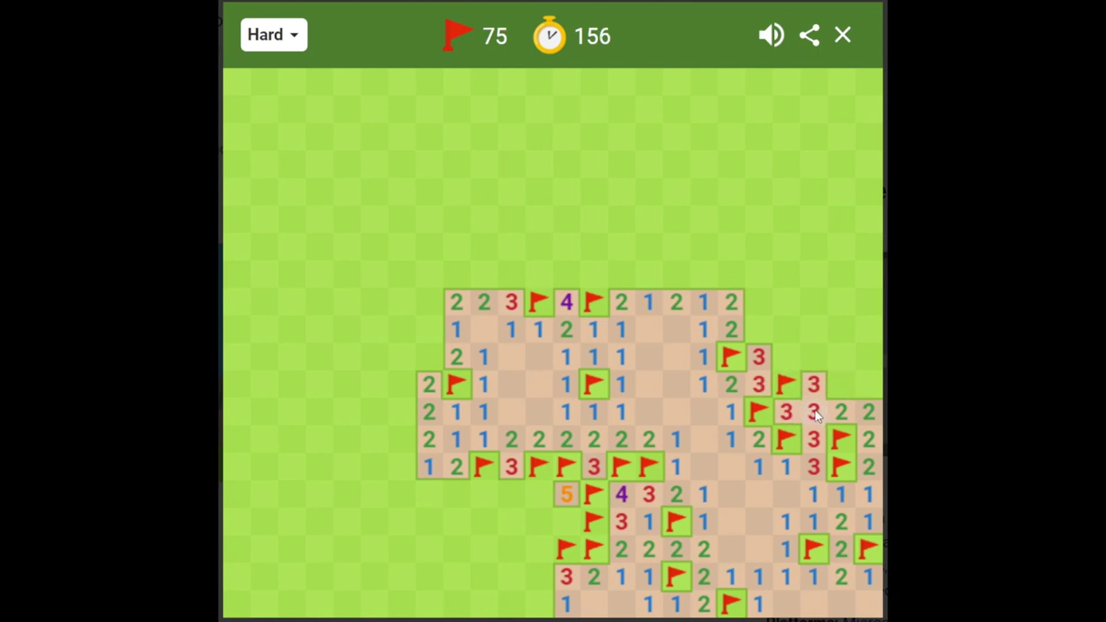
pyautogui.click(815, 410)
pyautogui.click(794, 360)
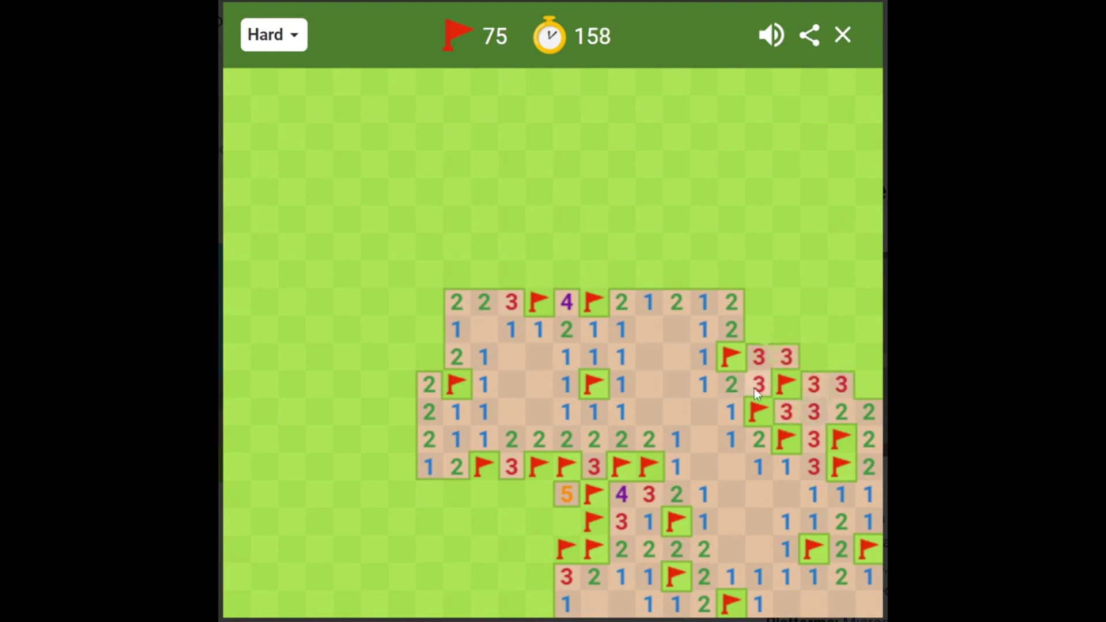
pyautogui.click(805, 383)
pyautogui.rightClick(814, 361)
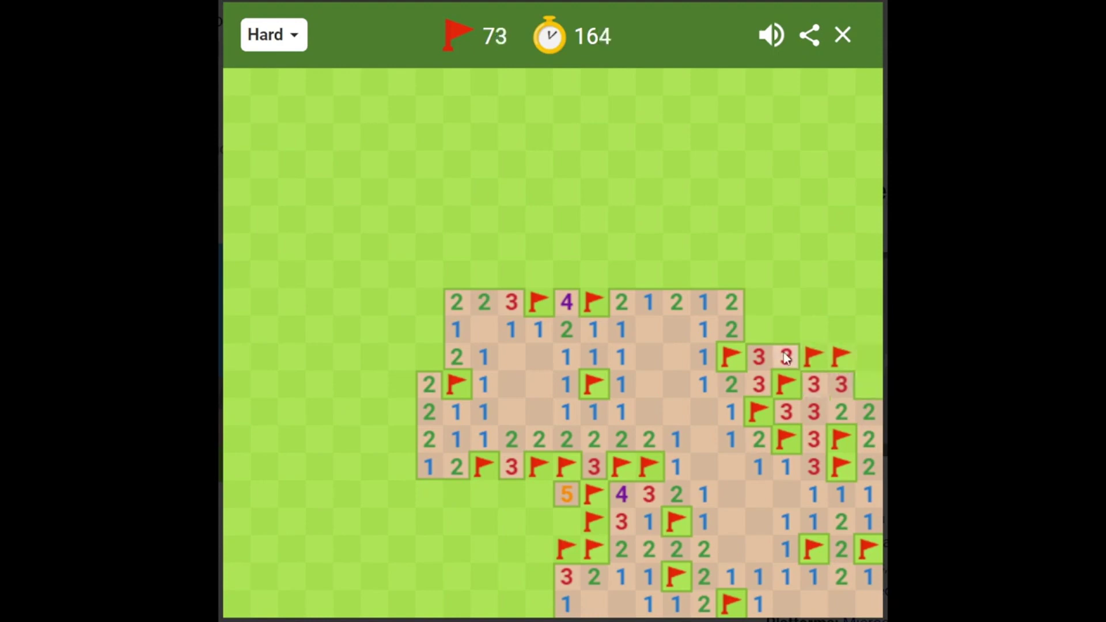
pyautogui.click(754, 357)
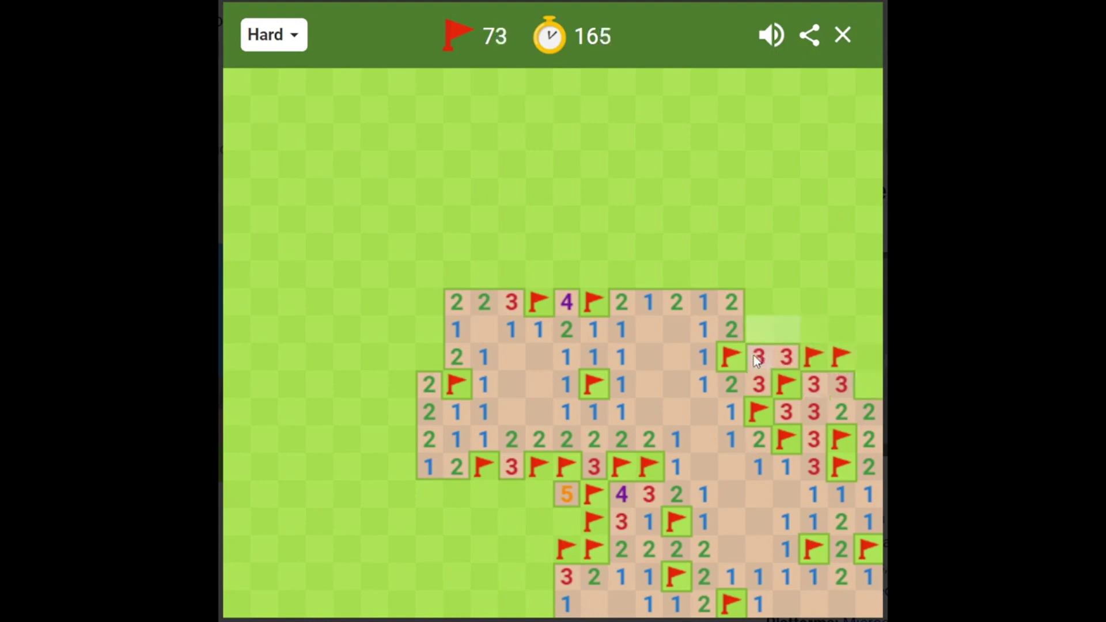
pyautogui.click(731, 332)
pyautogui.click(846, 415)
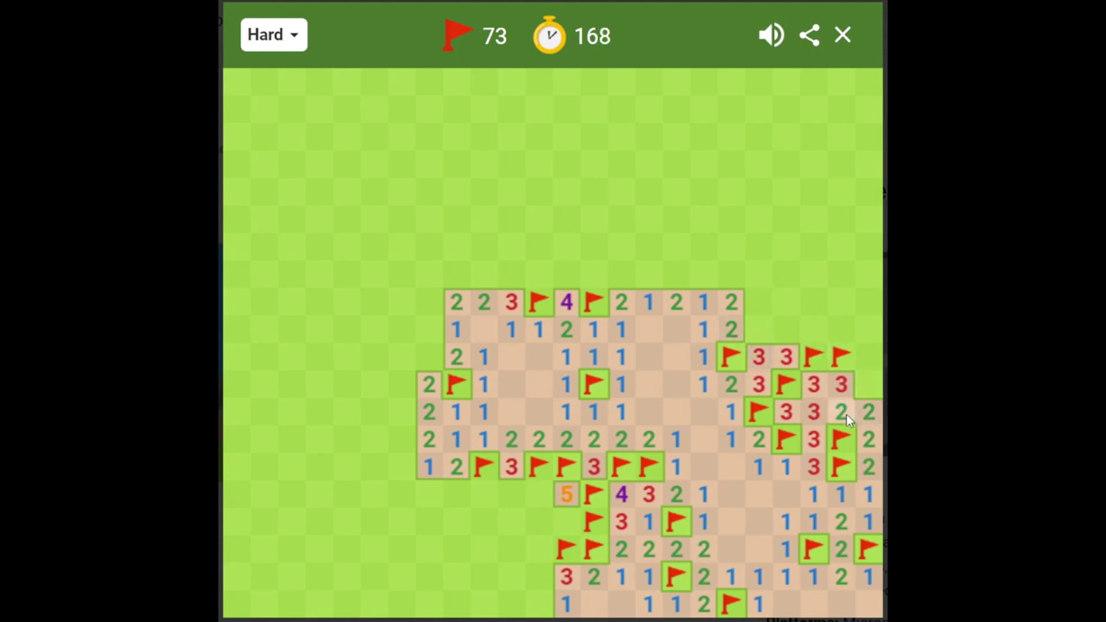
pyautogui.rightClick(867, 387)
# Open the tiles up the right edge and flag the mine in the upper-right column.
pyautogui.click(843, 391)
pyautogui.click(862, 359)
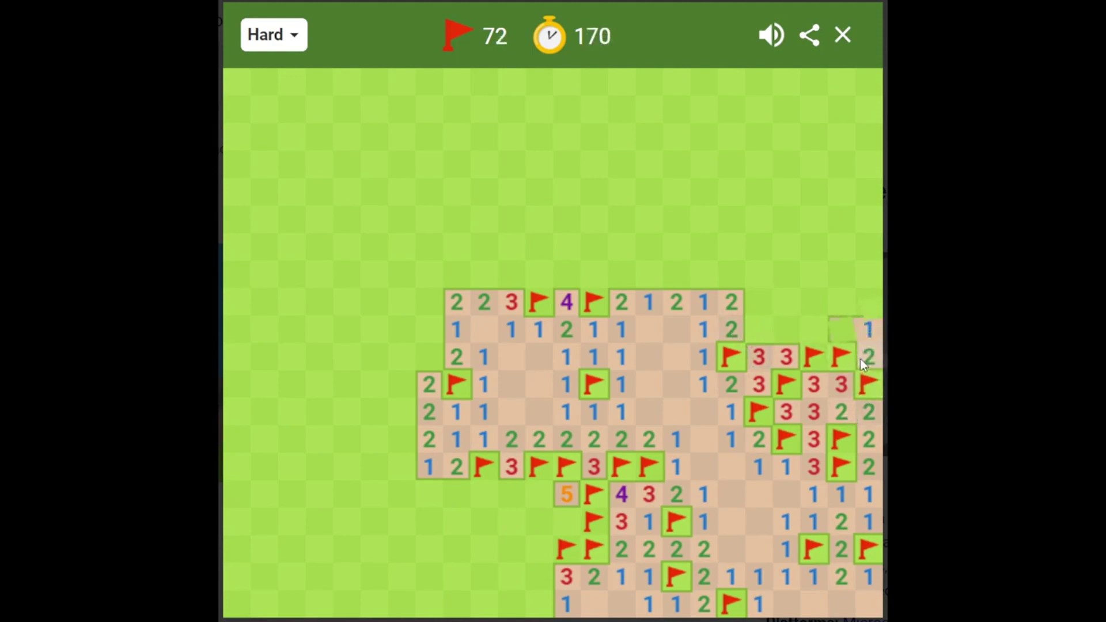
pyautogui.click(841, 329)
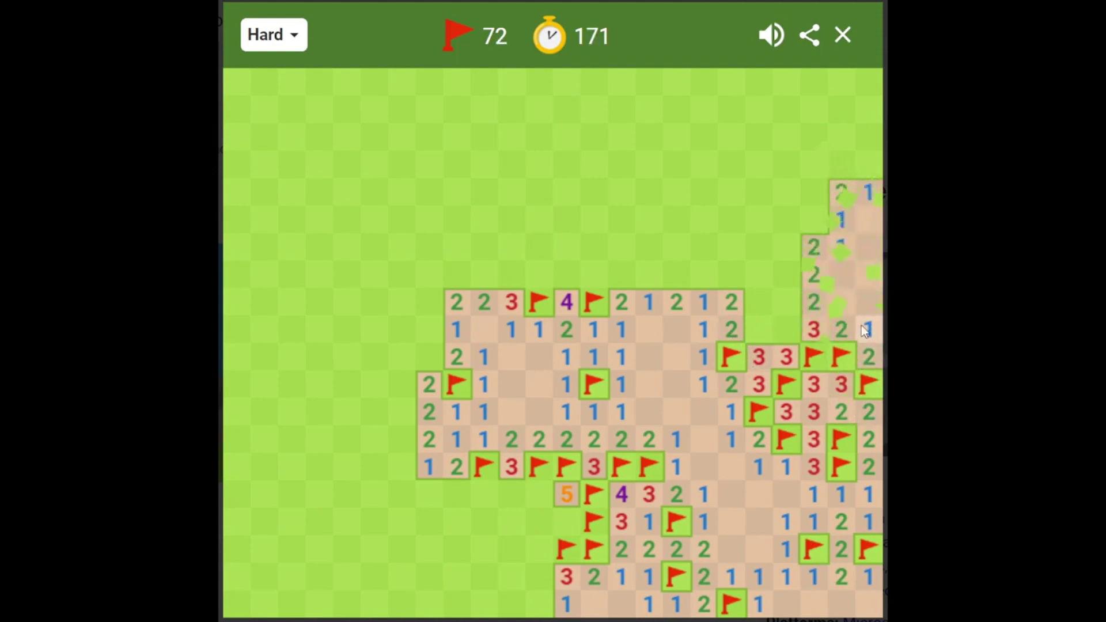
pyautogui.rightClick(812, 208)
pyautogui.click(835, 227)
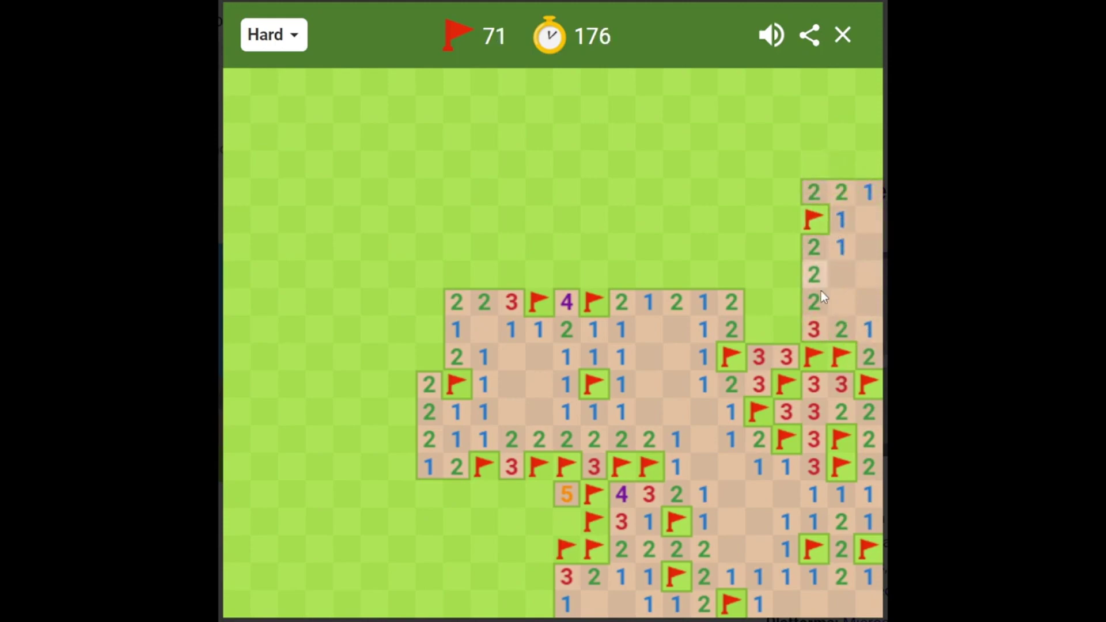
# Chord-click numbered cells, including the 2s, to try clearing their neighbours.
pyautogui.click(786, 359)
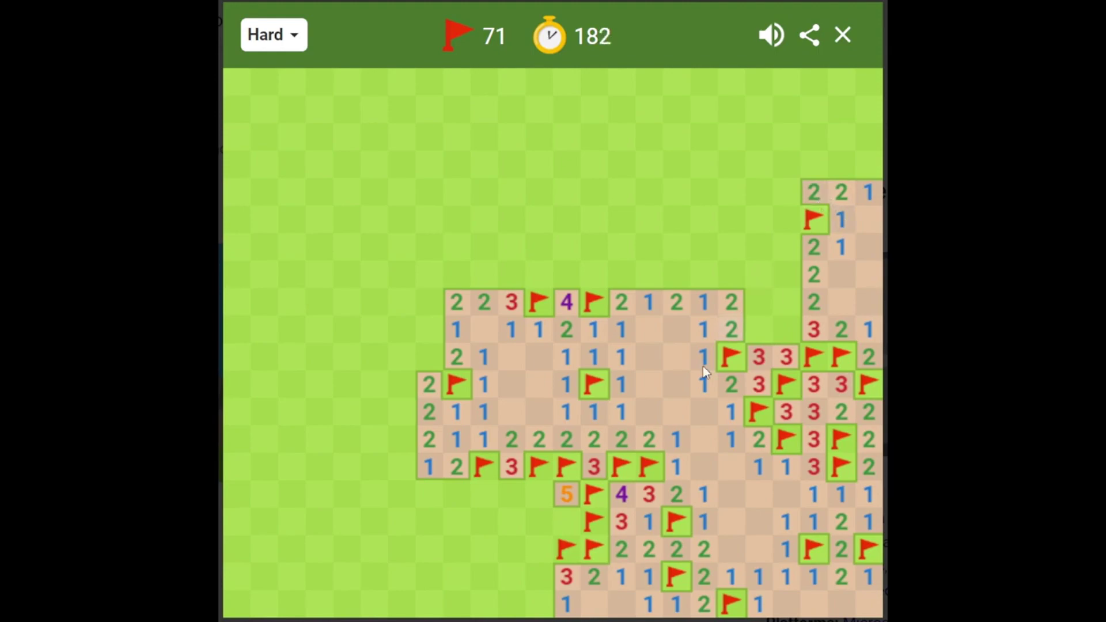
pyautogui.click(626, 306)
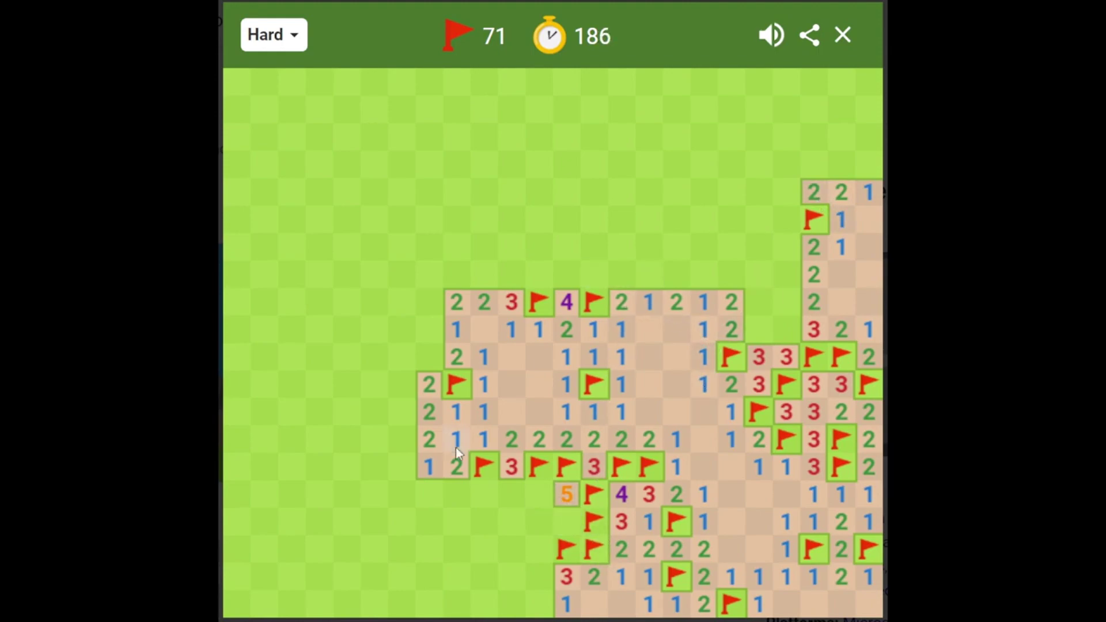
pyautogui.click(449, 469)
pyautogui.click(781, 363)
pyautogui.click(808, 336)
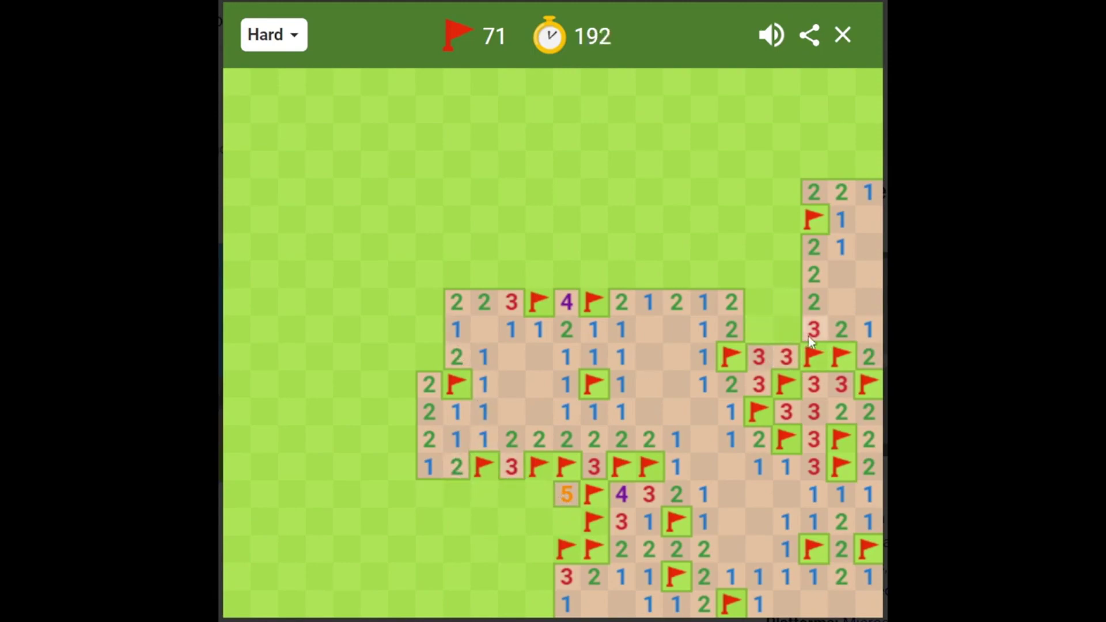
pyautogui.click(813, 301)
# Try clearing above the row of 3s, then dig a cell there and hit a mine.
pyautogui.click(761, 356)
pyautogui.click(786, 357)
pyautogui.click(786, 358)
pyautogui.click(762, 336)
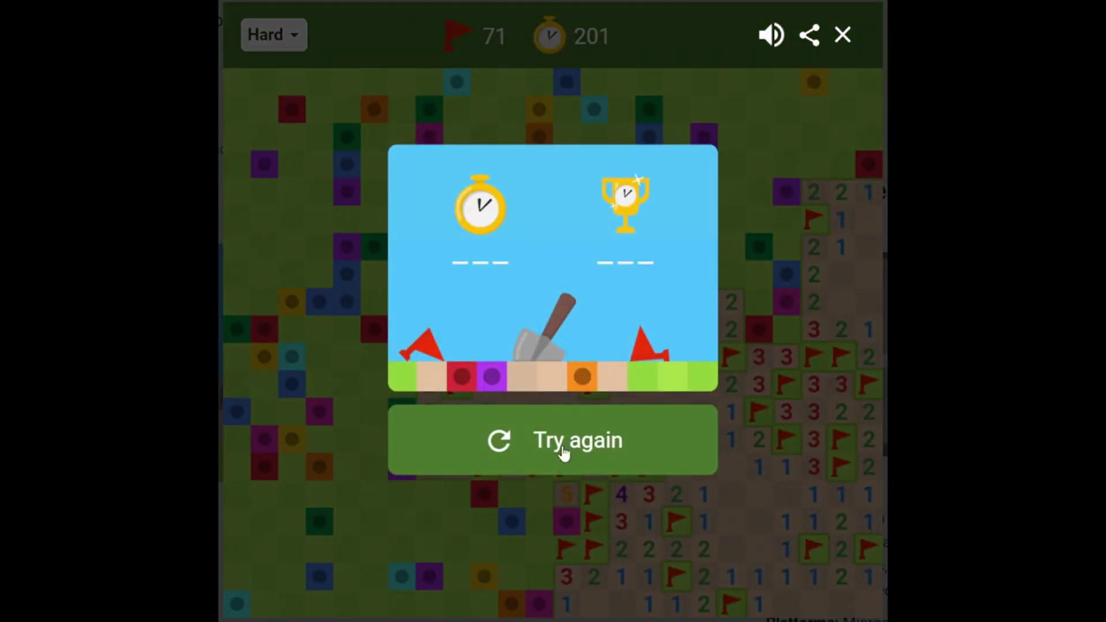
# Choose Try again on the game-over screen to start a new Hard game.
pyautogui.click(565, 451)
# Dig the first cell, then flag mines beside the 2s and the red 3 and reveal nearby cells.
pyautogui.click(371, 274)
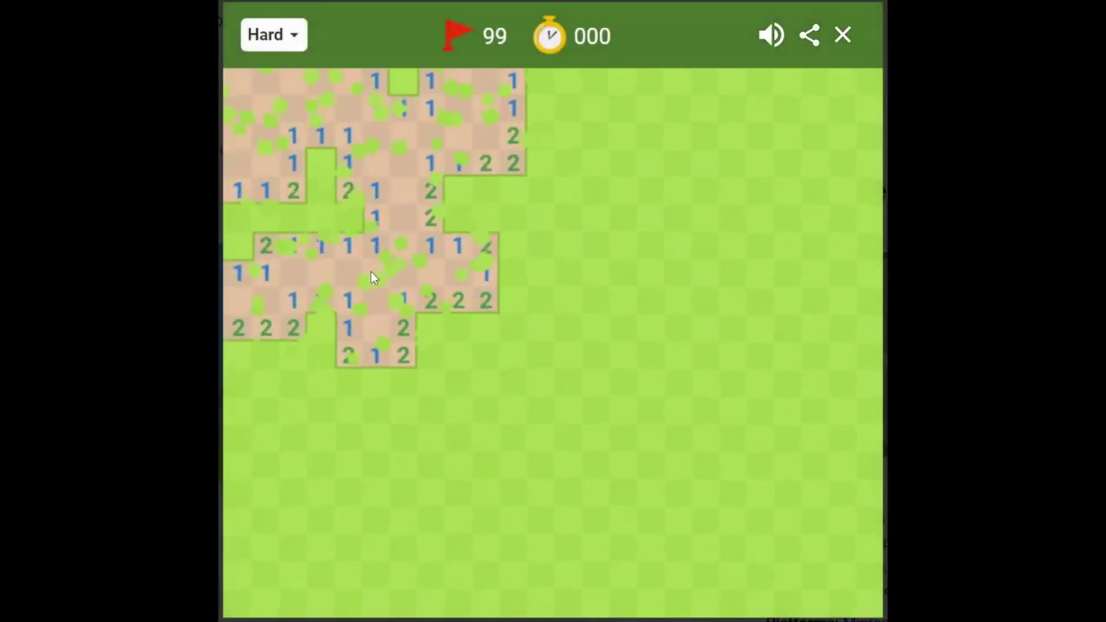
pyautogui.rightClick(459, 193)
pyautogui.rightClick(449, 220)
pyautogui.click(461, 243)
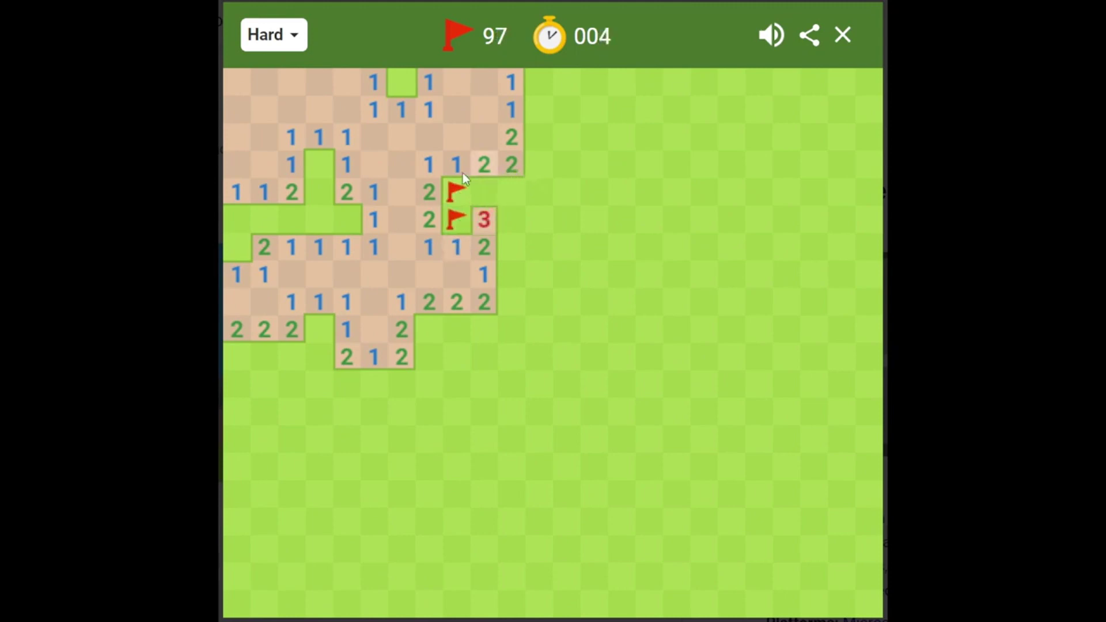
pyautogui.click(492, 194)
pyautogui.rightClick(510, 191)
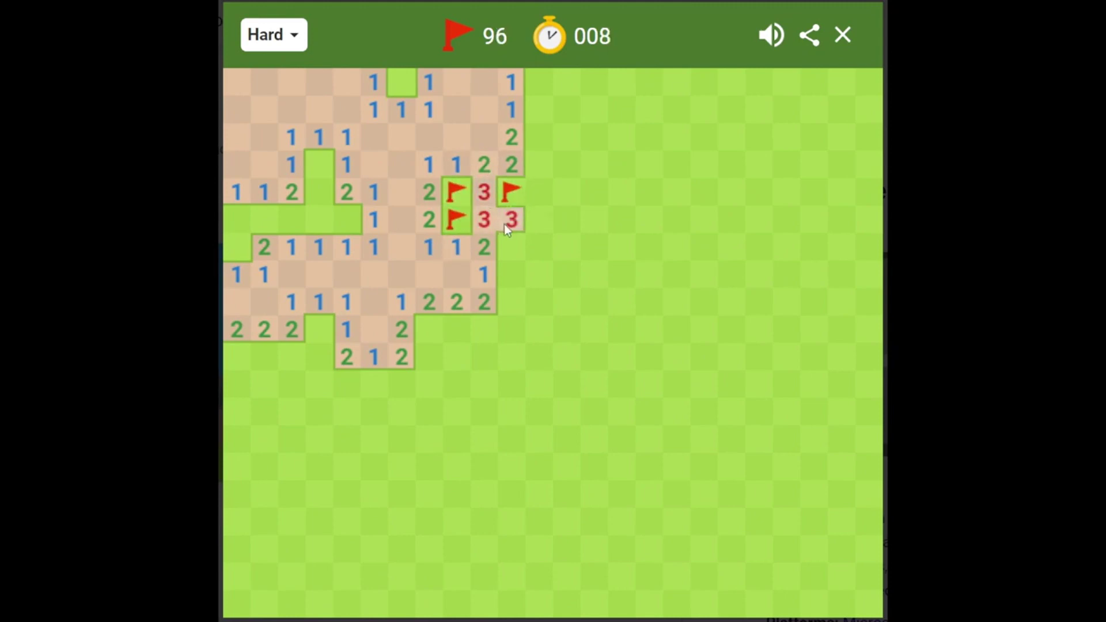
pyautogui.click(489, 224)
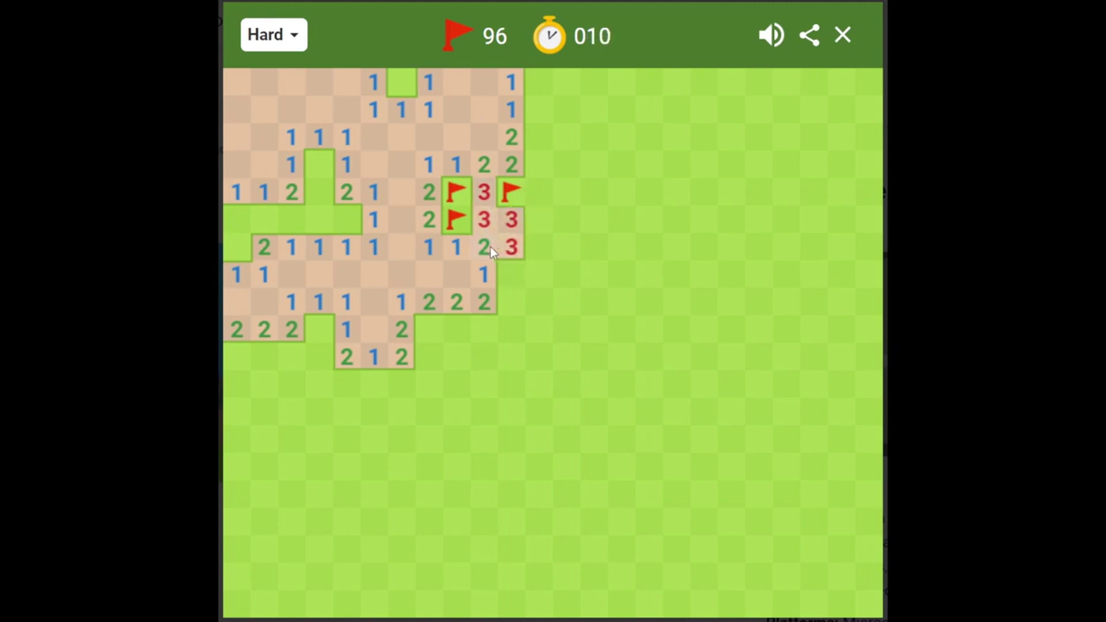
# Flag the mine below the column of 3s and four mines along the lower edge, clearing around them.
pyautogui.rightClick(510, 276)
pyautogui.click(491, 276)
pyautogui.click(510, 302)
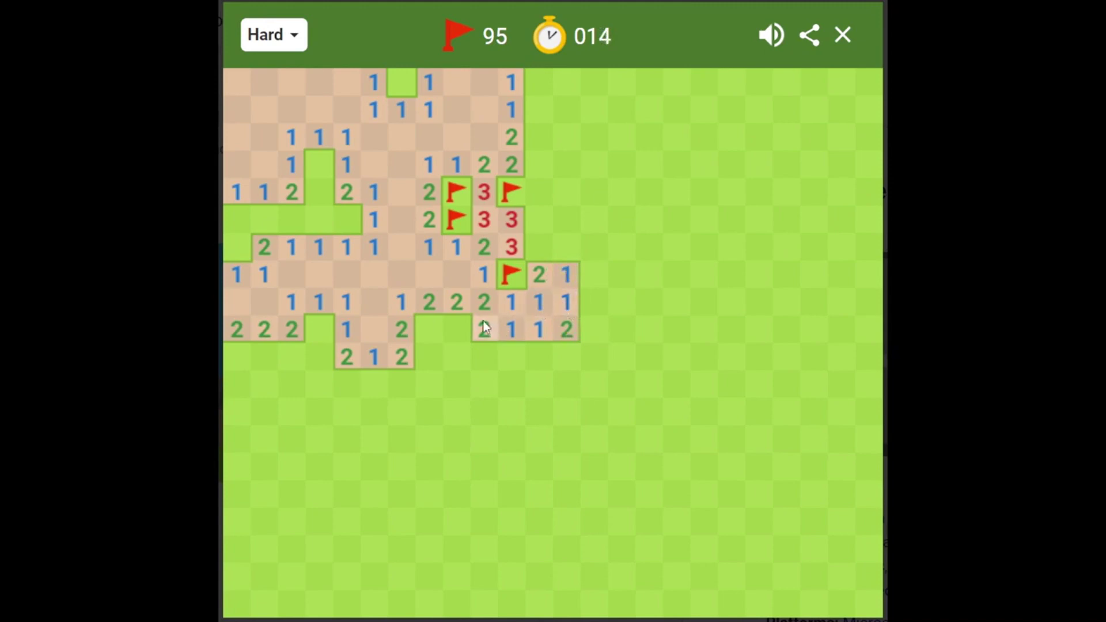
pyautogui.rightClick(458, 327)
pyautogui.rightClick(438, 328)
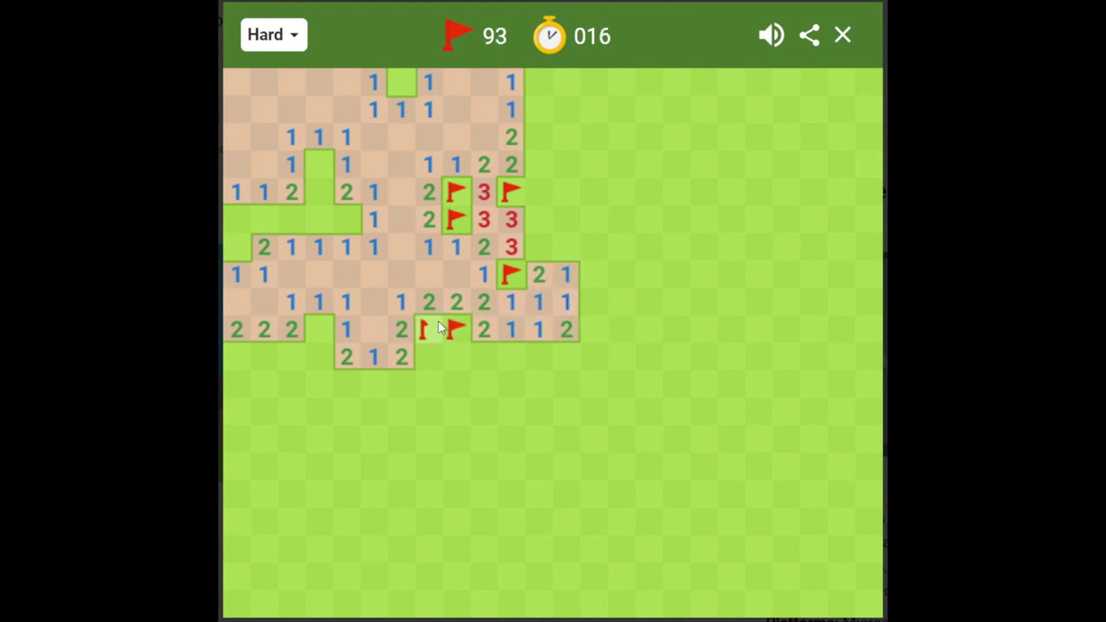
pyautogui.rightClick(424, 358)
pyautogui.rightClick(327, 329)
pyautogui.click(347, 329)
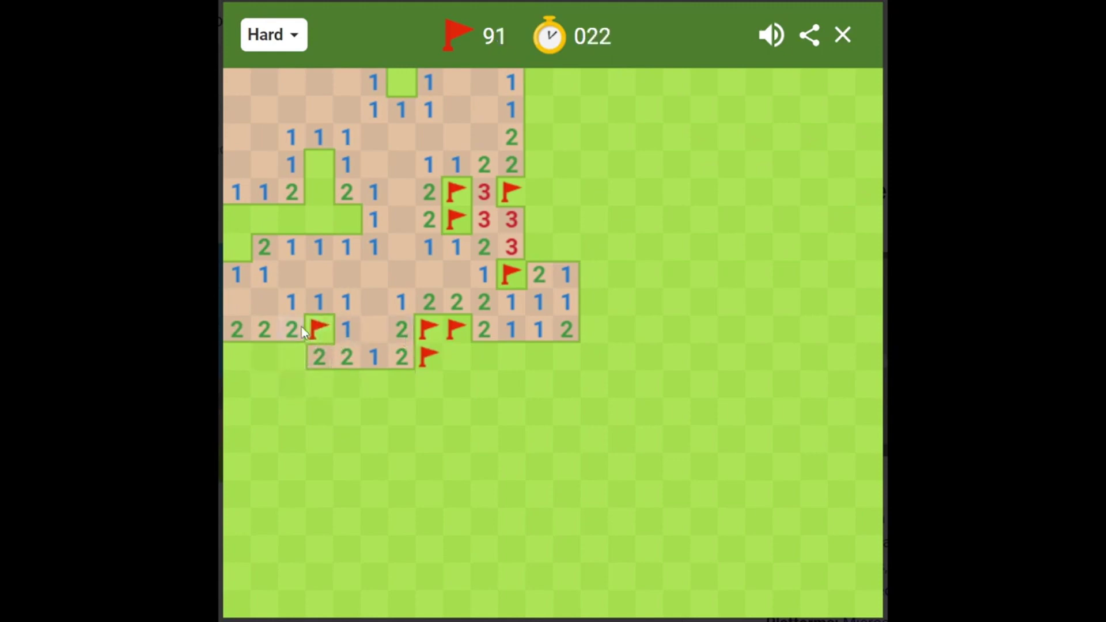
# Flag the left-edge and left-pocket mines and reveal the safe cells in that pocket.
pyautogui.rightClick(232, 251)
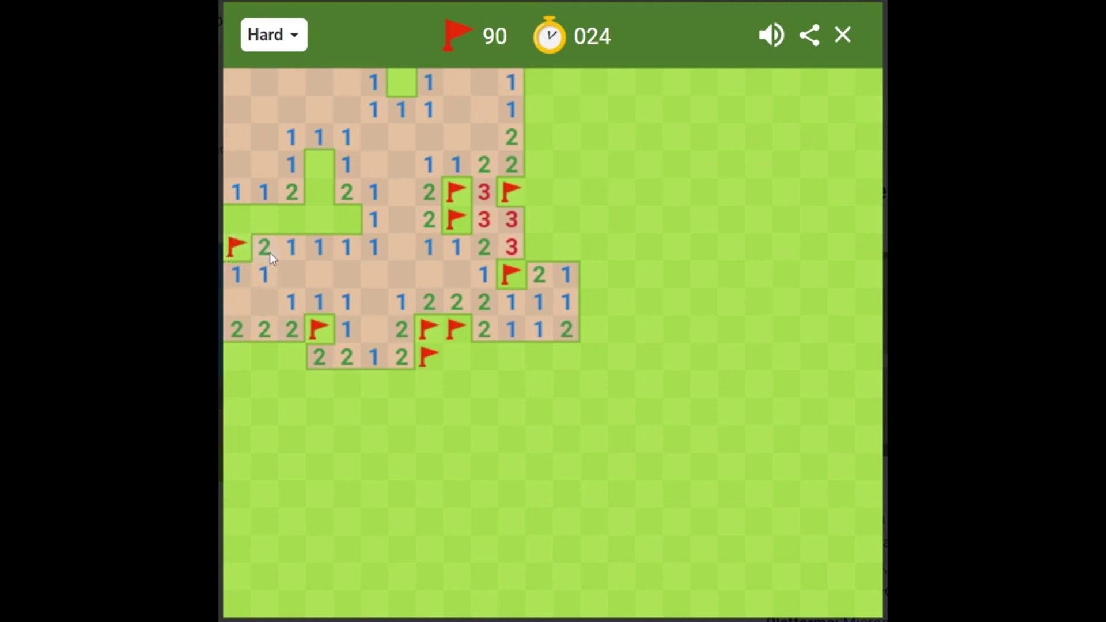
pyautogui.rightClick(346, 222)
pyautogui.click(320, 246)
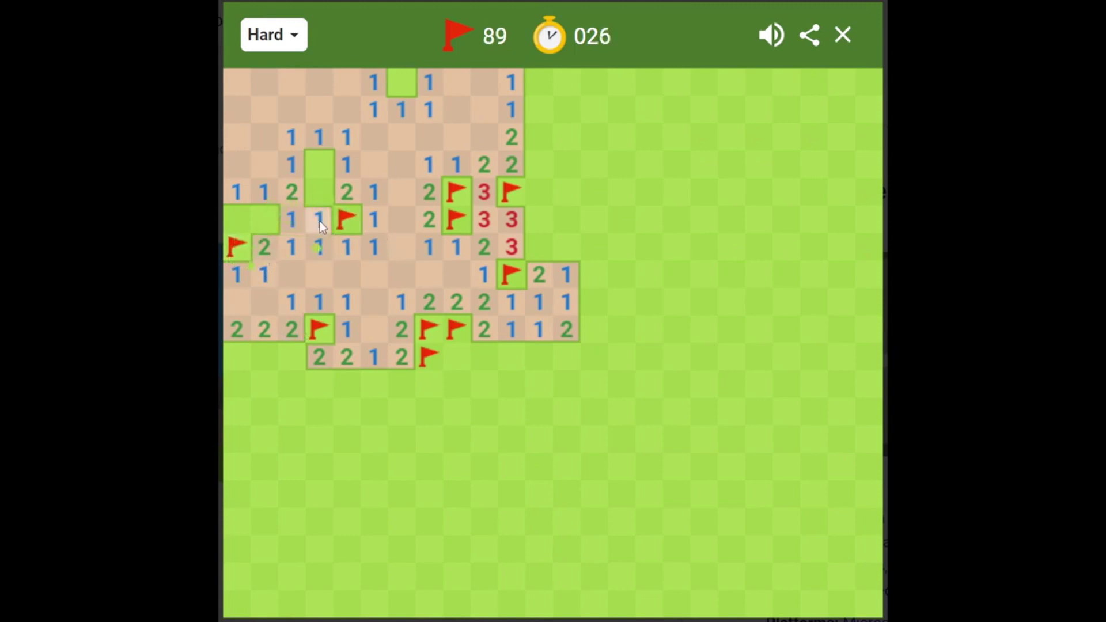
pyautogui.click(319, 218)
pyautogui.rightClick(326, 171)
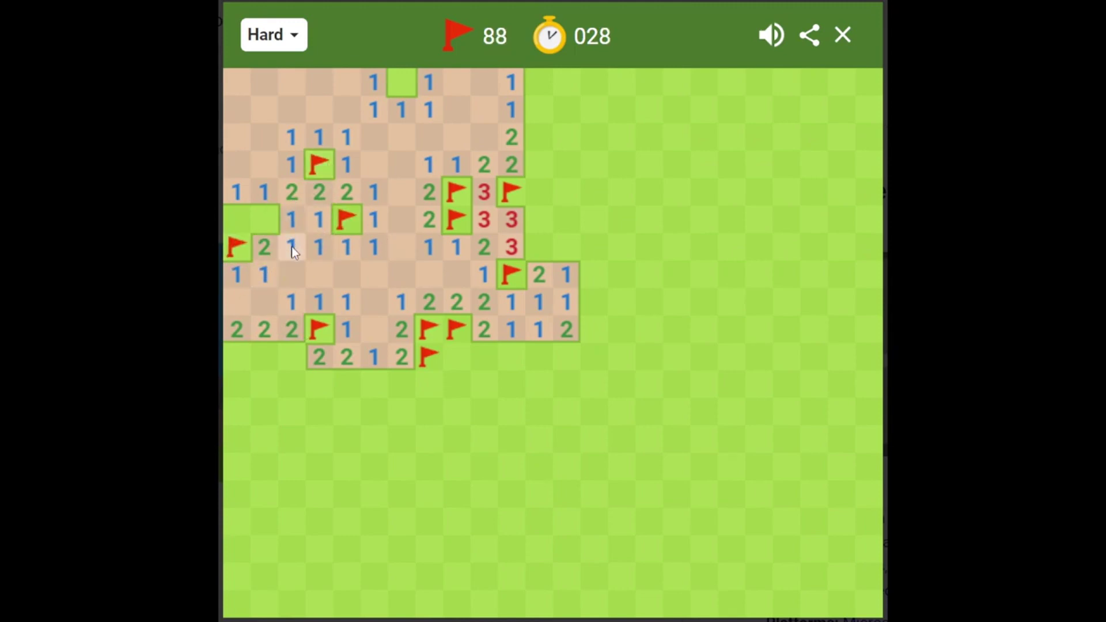
pyautogui.click(243, 220)
pyautogui.rightClick(266, 221)
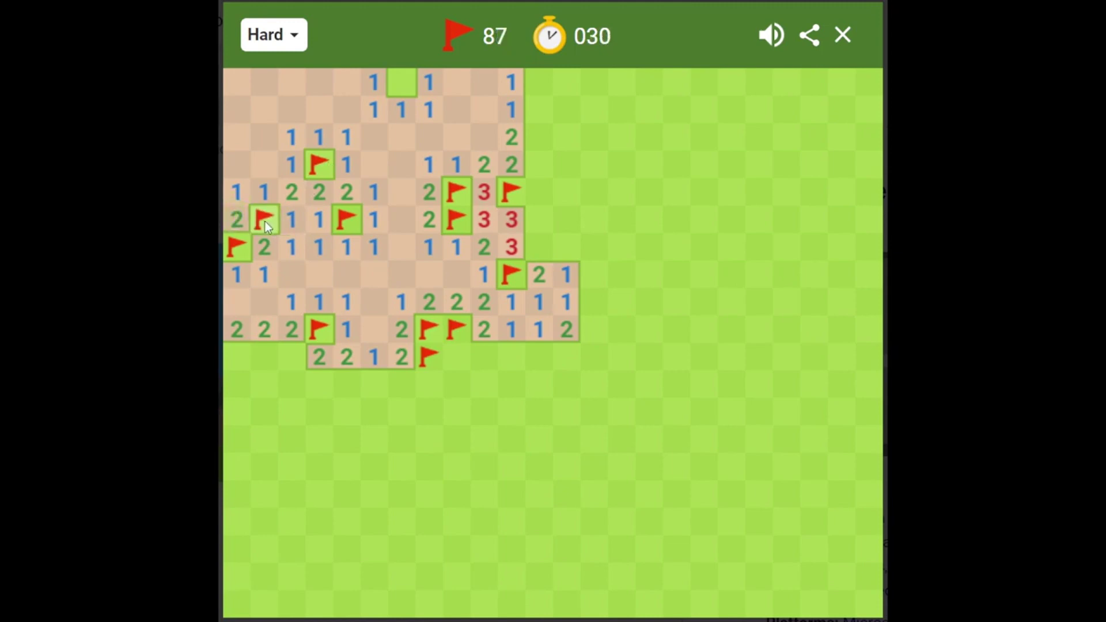
# Flag the top-notch mine, two mines right of the 3s and one on the right edge.
pyautogui.rightClick(403, 82)
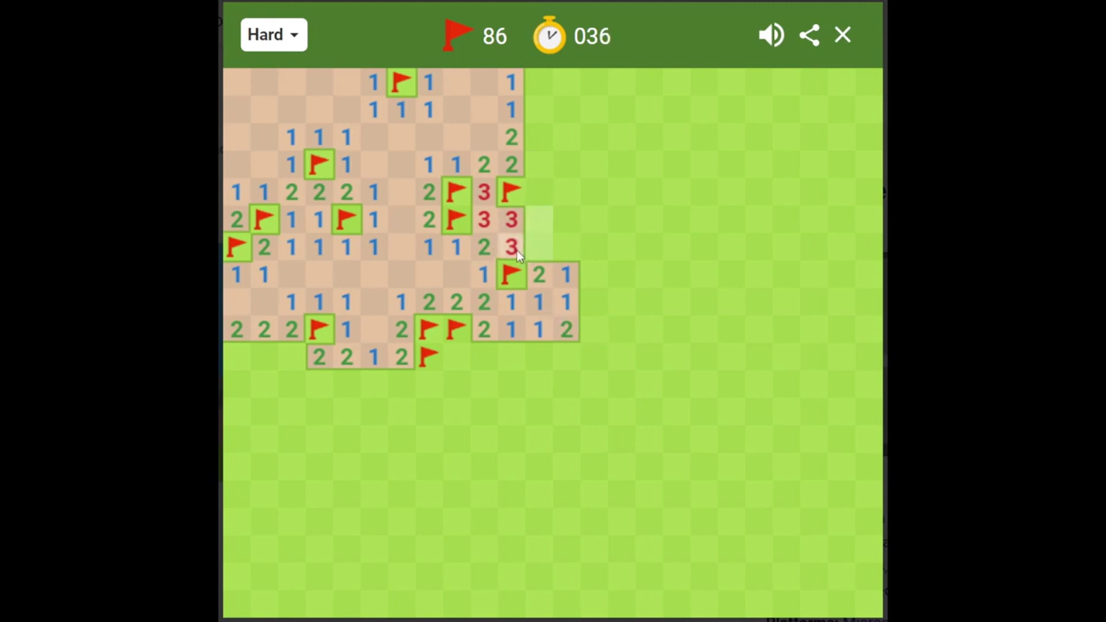
pyautogui.rightClick(538, 247)
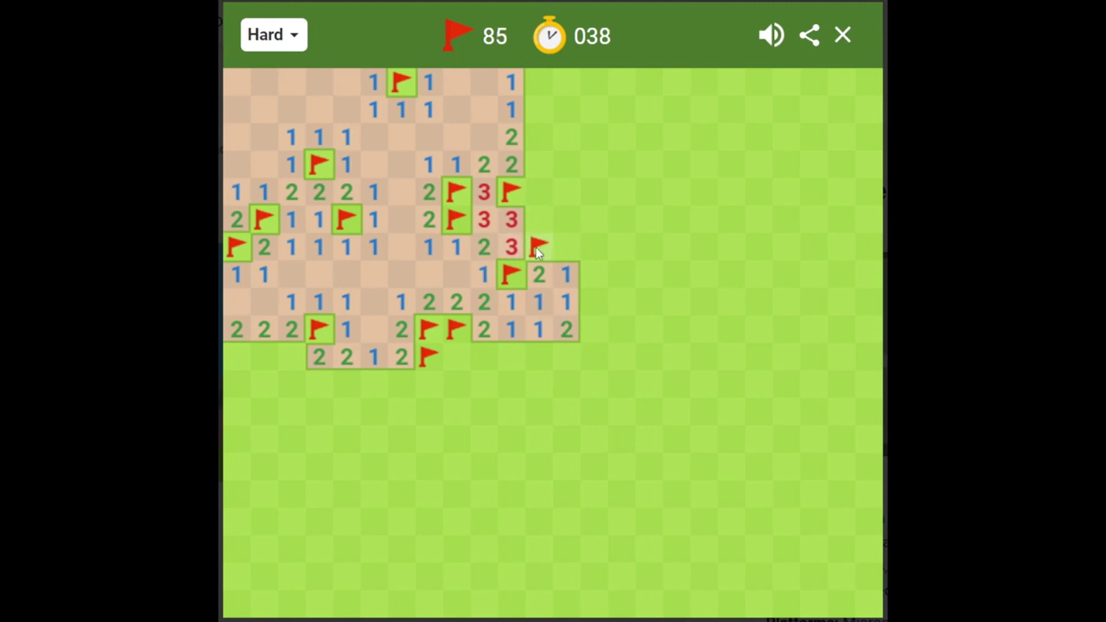
pyautogui.rightClick(539, 220)
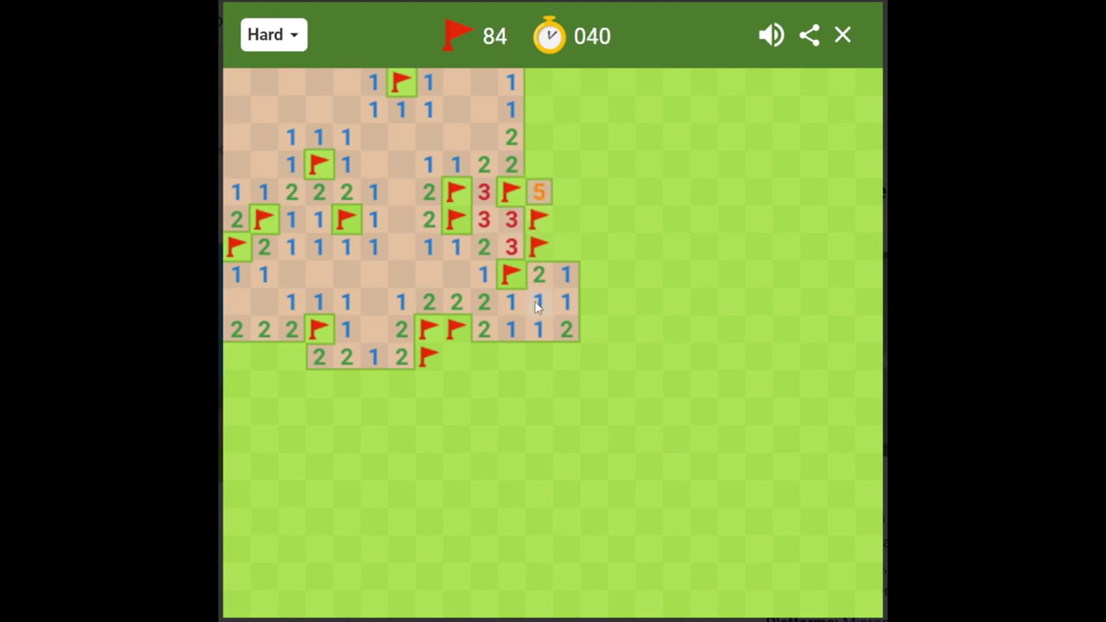
pyautogui.click(538, 275)
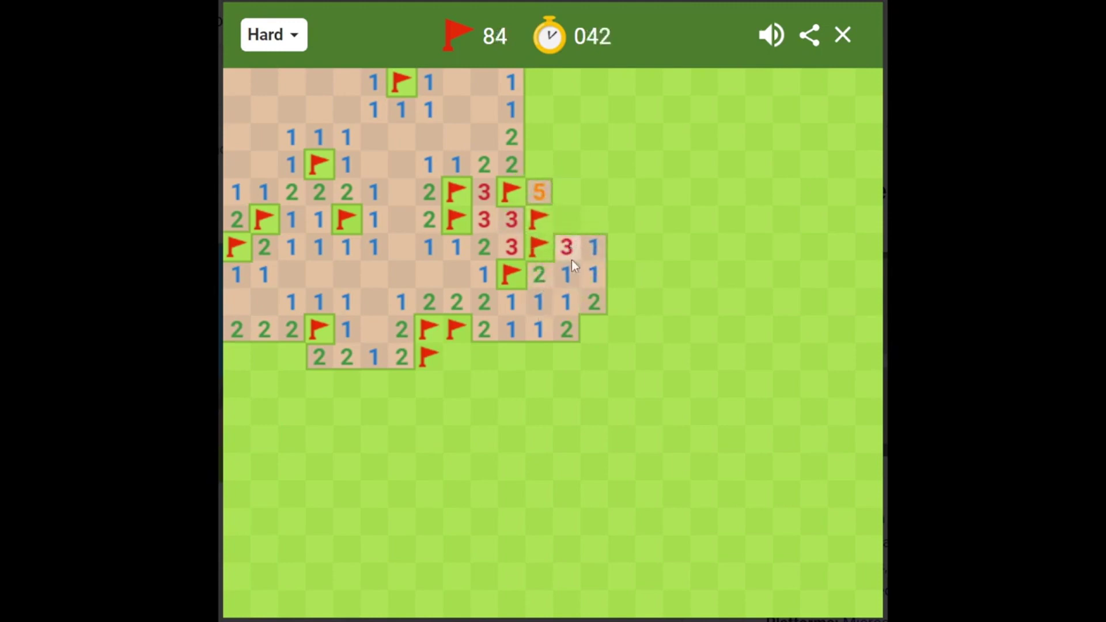
pyautogui.rightClick(594, 329)
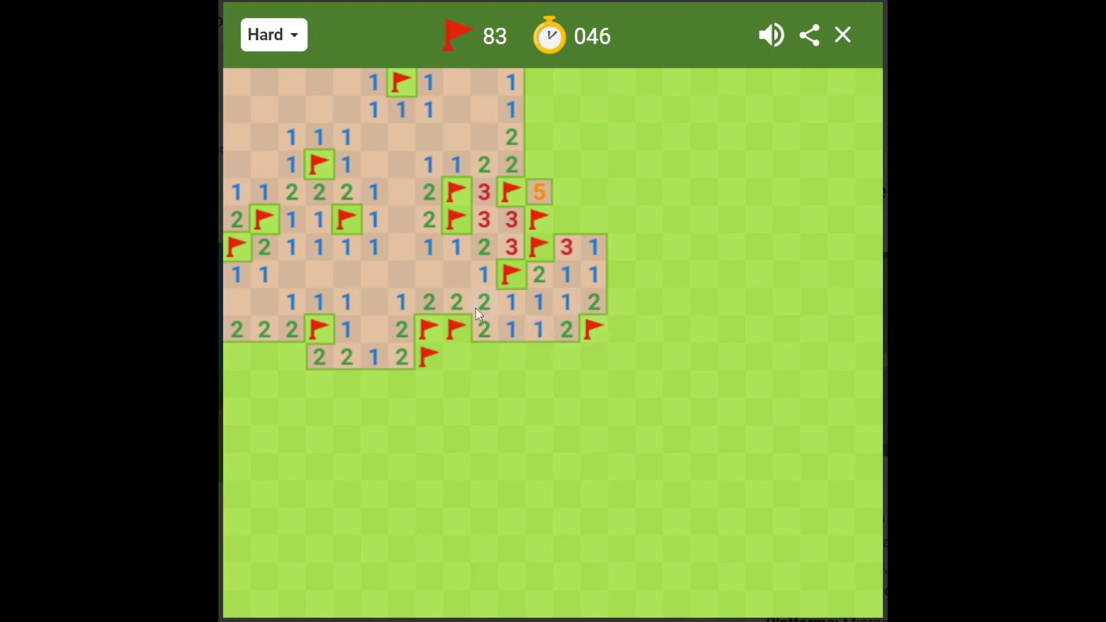
# Try clearing around the 2, red 3 and 5, then dig guesses across the unopened field.
pyautogui.click(485, 329)
pyautogui.click(567, 250)
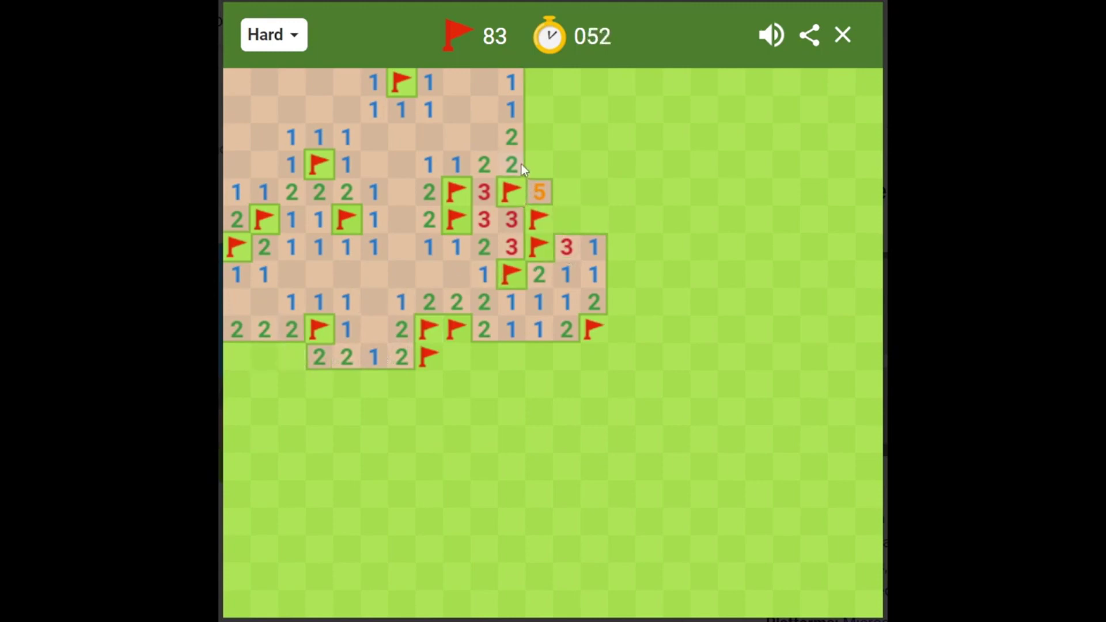
pyautogui.click(544, 183)
pyautogui.click(400, 523)
pyautogui.click(759, 301)
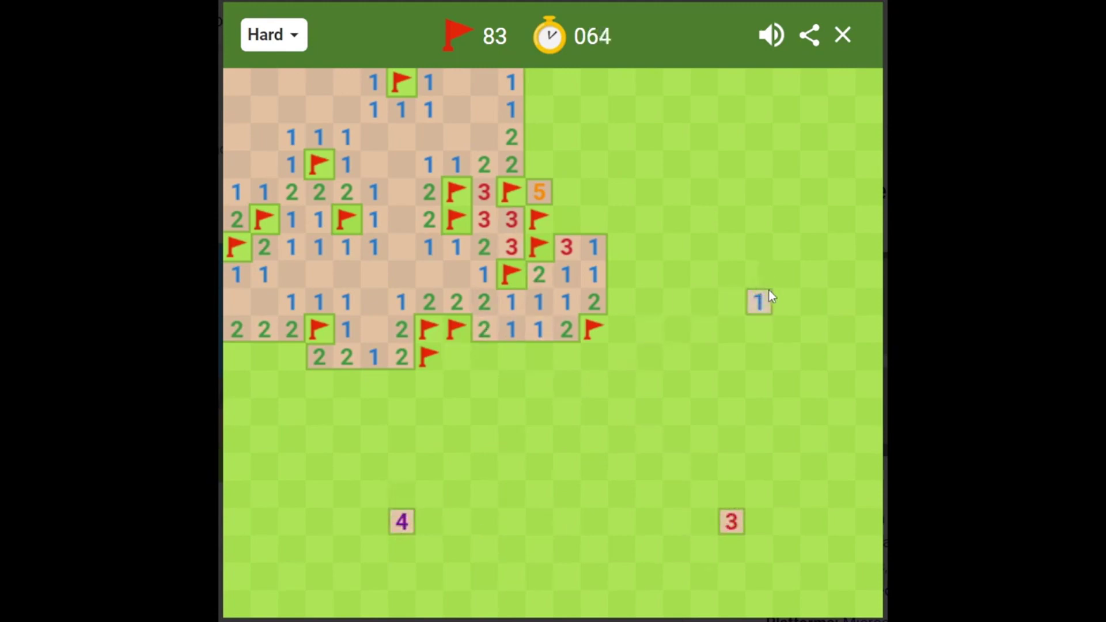
pyautogui.click(730, 166)
pyautogui.click(595, 496)
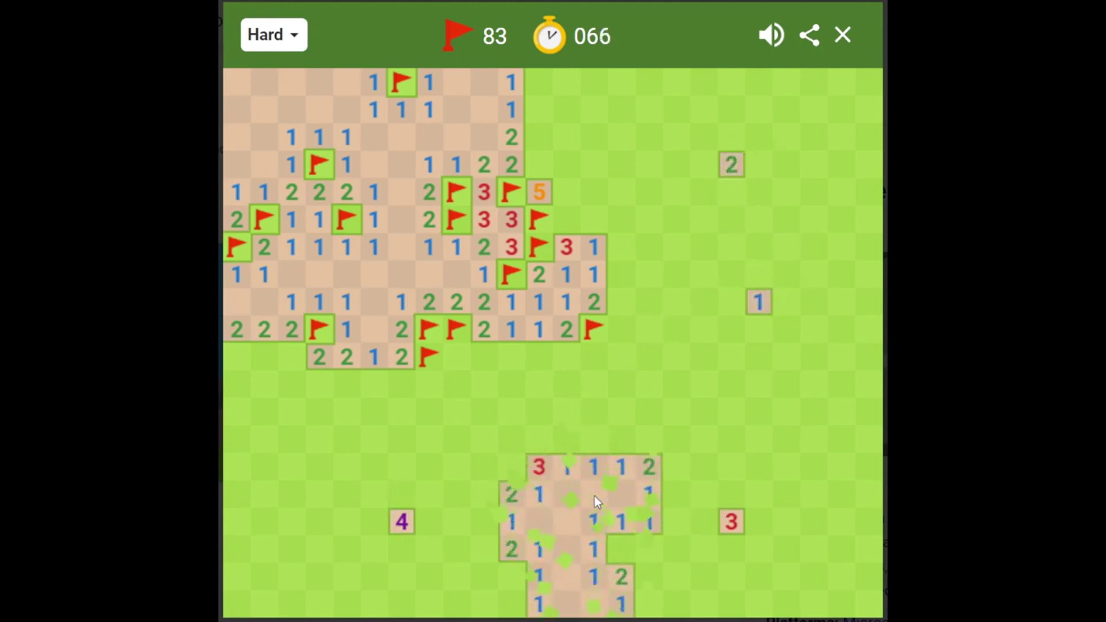
# Flag several mines around the new lower region and clear cells beside them.
pyautogui.rightClick(622, 552)
pyautogui.click(647, 525)
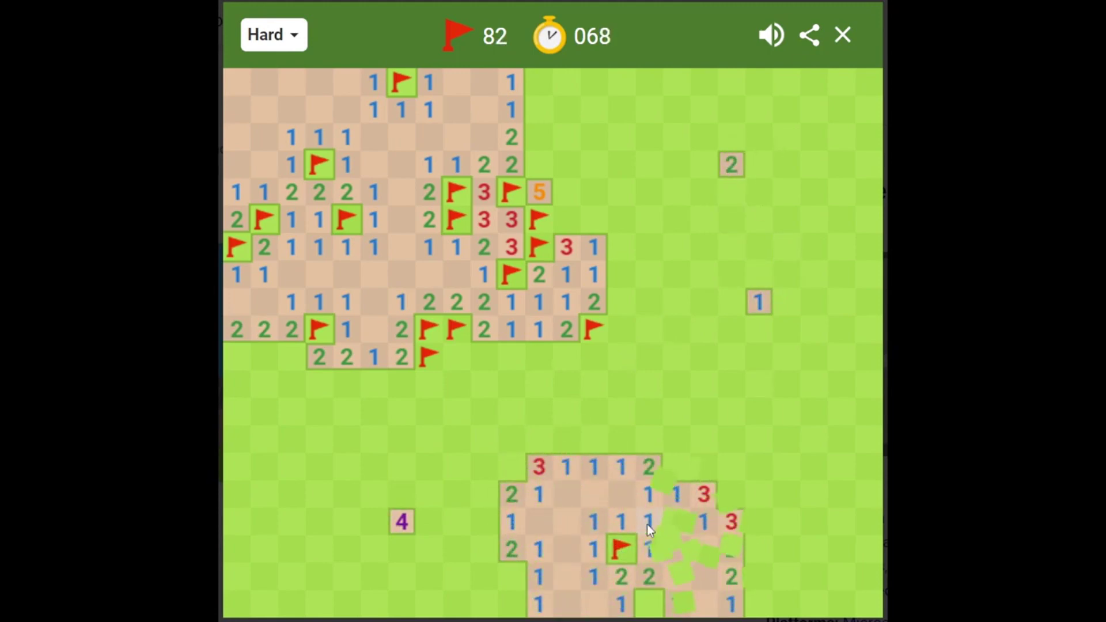
pyautogui.rightClick(649, 605)
pyautogui.rightClick(511, 468)
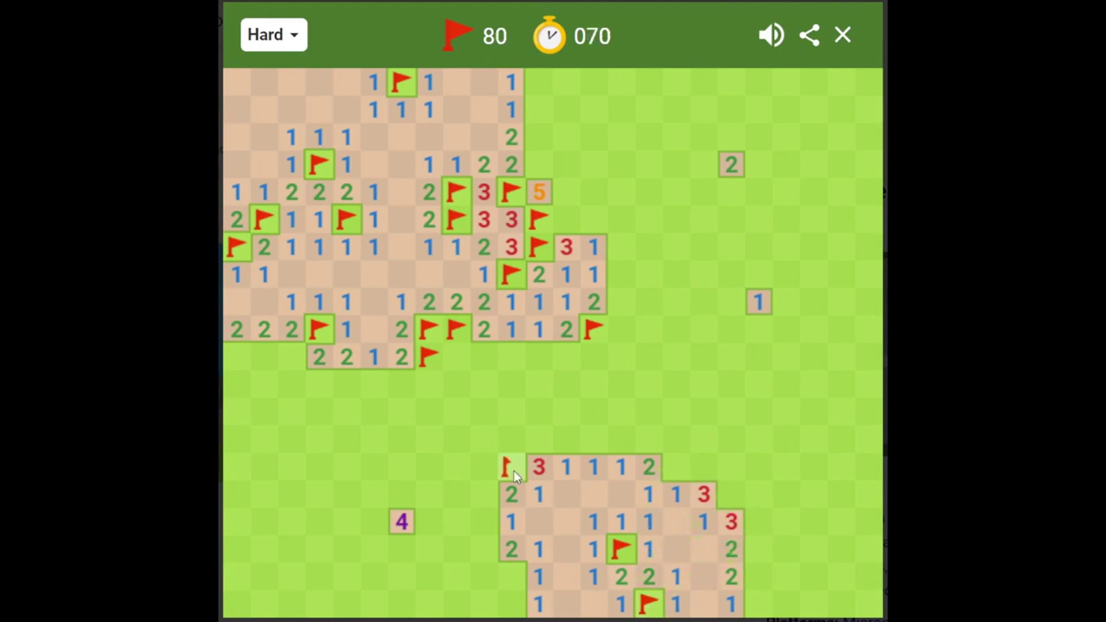
pyautogui.rightClick(677, 467)
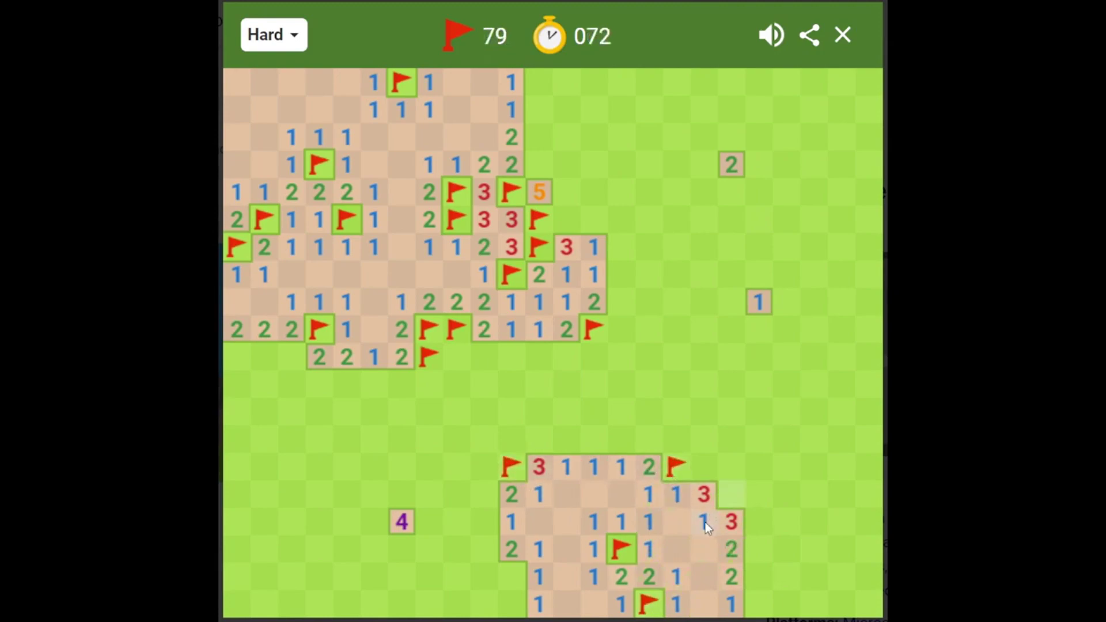
pyautogui.rightClick(730, 494)
# Reveal cells around the new 3 and flag mines beside it and on the left edge.
pyautogui.click(680, 493)
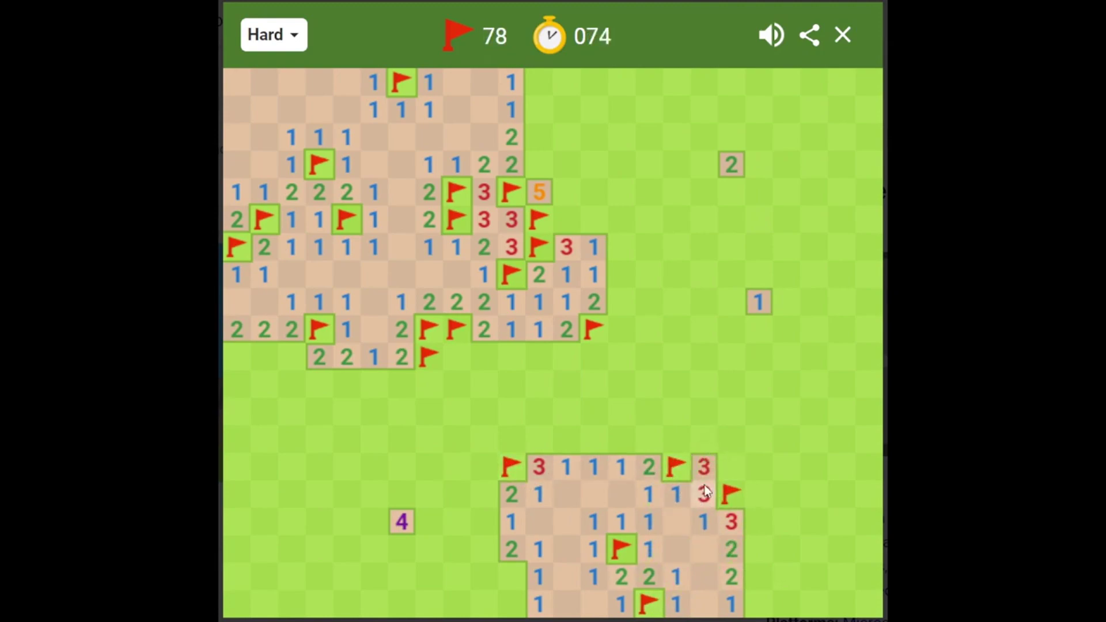
pyautogui.rightClick(725, 470)
pyautogui.click(710, 472)
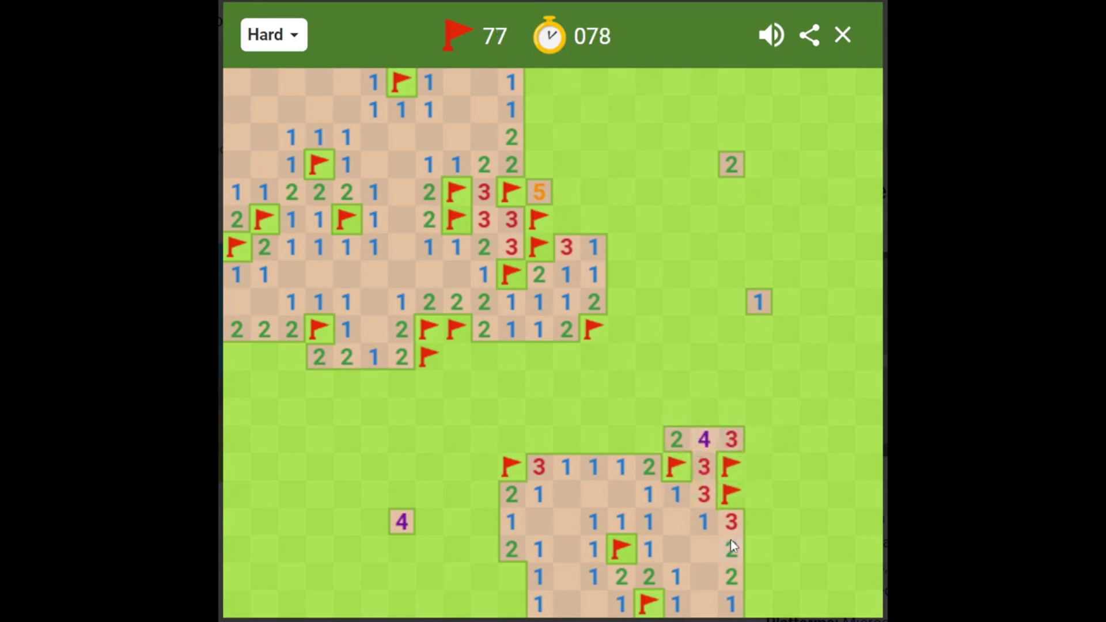
pyautogui.rightClick(513, 576)
pyautogui.click(515, 602)
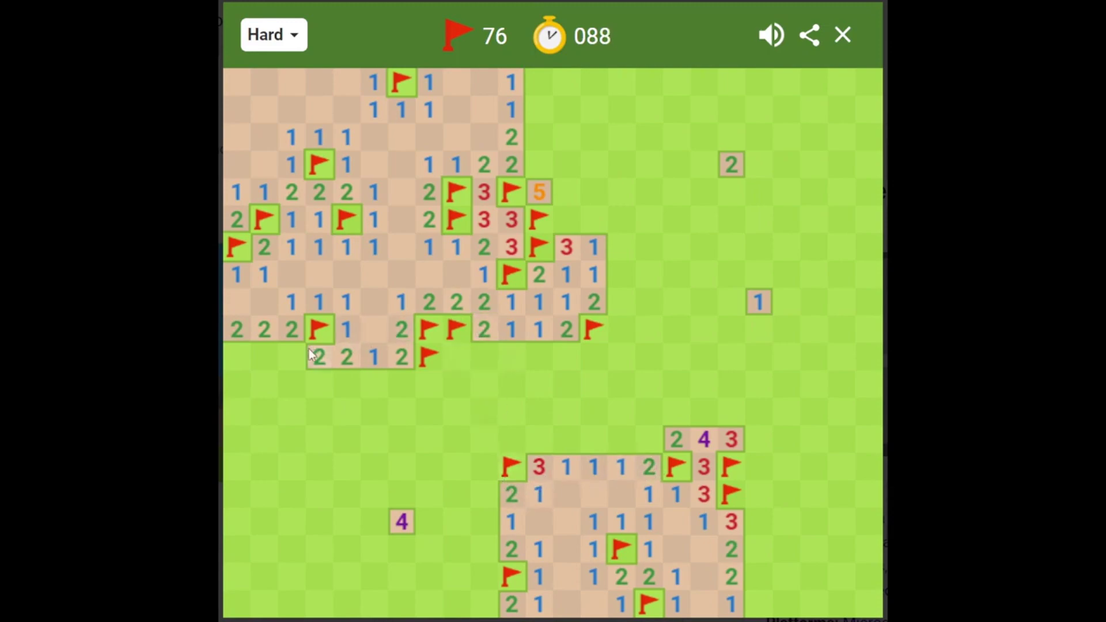
# Clear around the 1 and the 3, then guess a right-side tile that hits a mine.
pyautogui.click(512, 520)
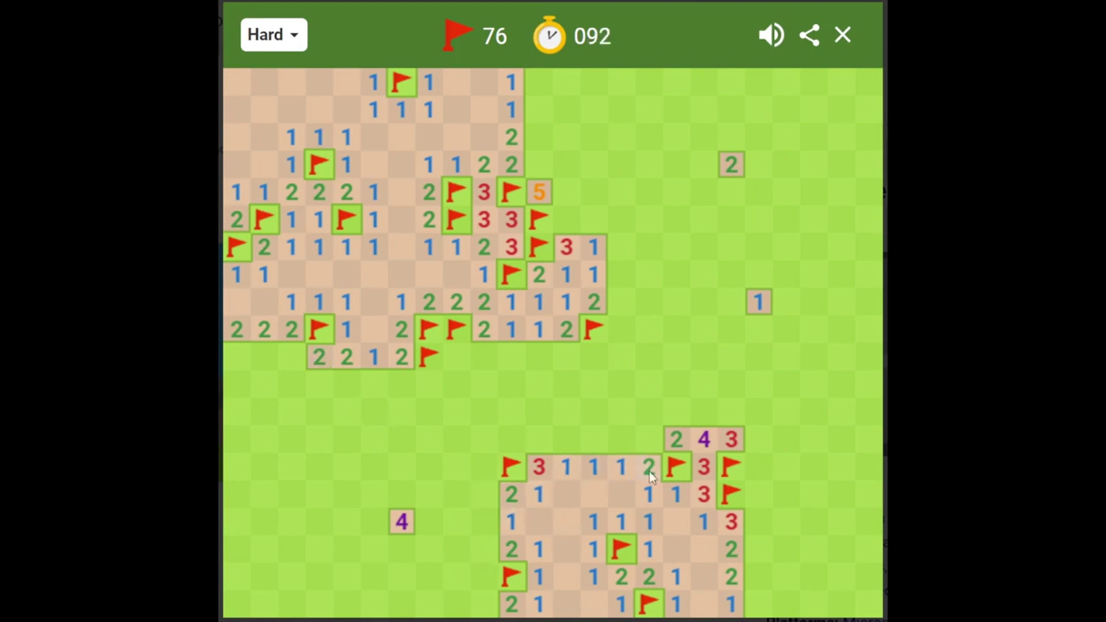
pyautogui.click(570, 252)
pyautogui.click(816, 495)
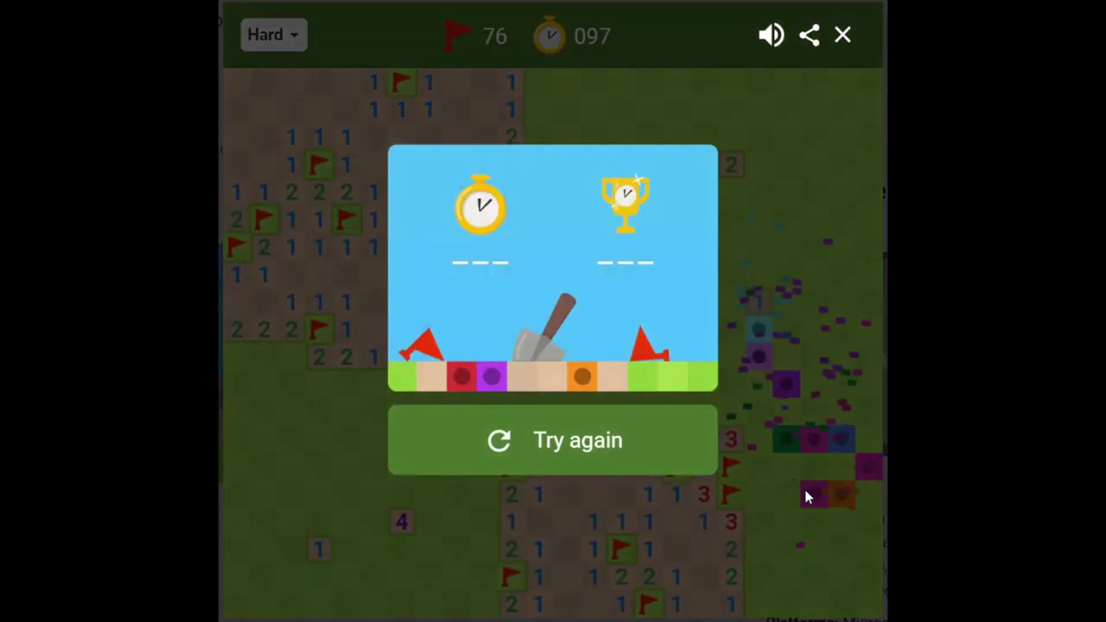
# Restart twice, opening a few tiles on each new board before losing.
pyautogui.click(584, 458)
pyautogui.click(342, 346)
pyautogui.click(703, 192)
pyautogui.rightClick(707, 466)
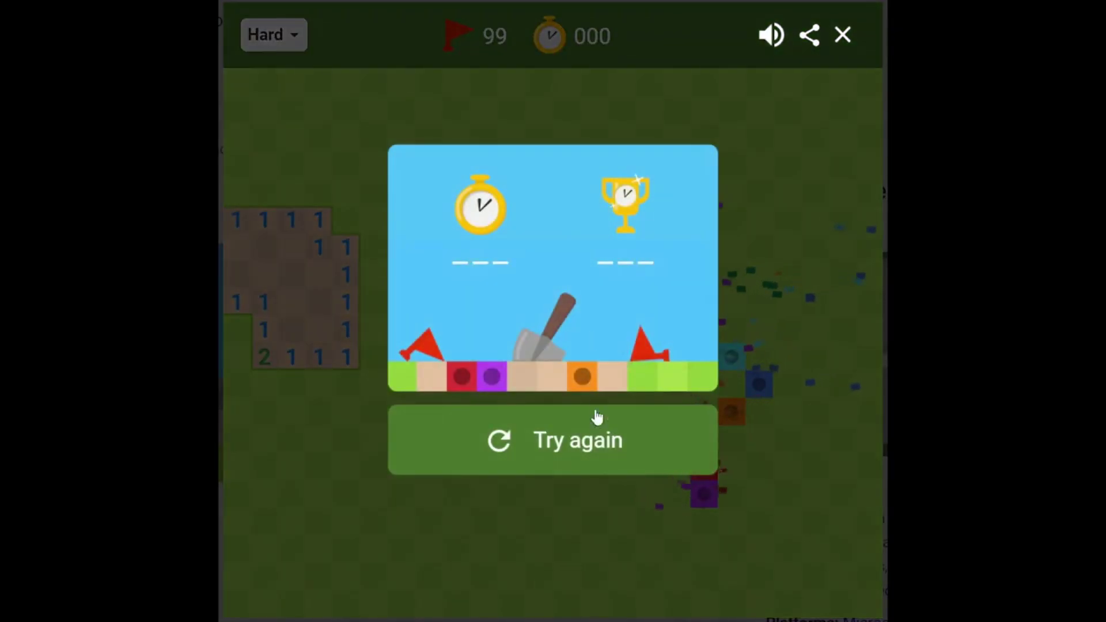
pyautogui.click(597, 418)
pyautogui.click(404, 350)
pyautogui.click(601, 166)
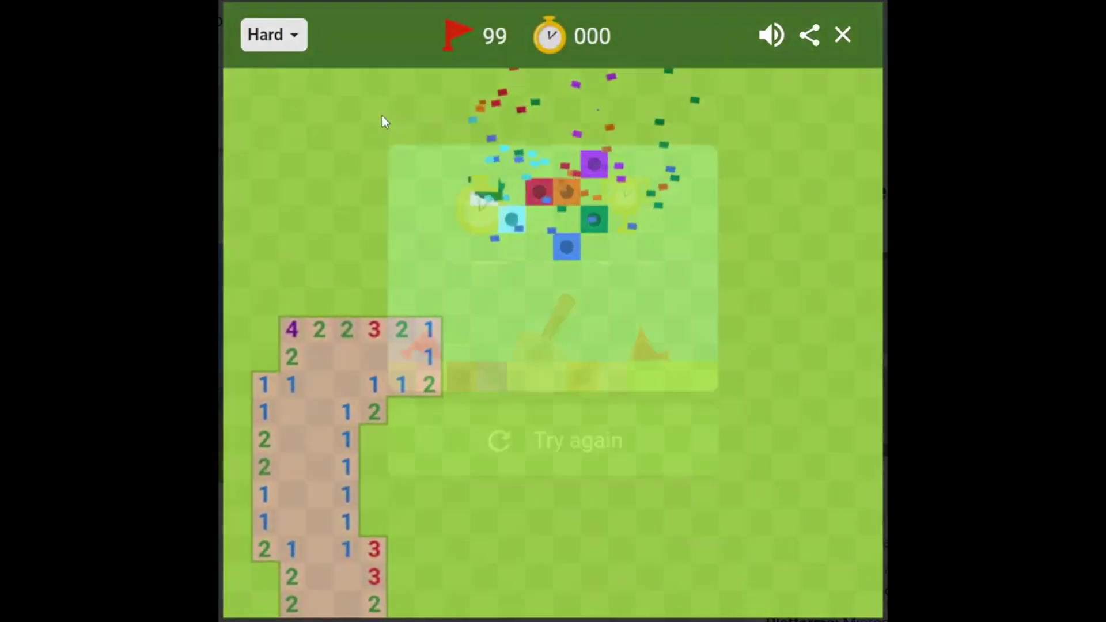
# Start another board, open scattered tiles and one flag until a mine is hit.
pyautogui.click(545, 437)
pyautogui.click(432, 432)
pyautogui.click(802, 279)
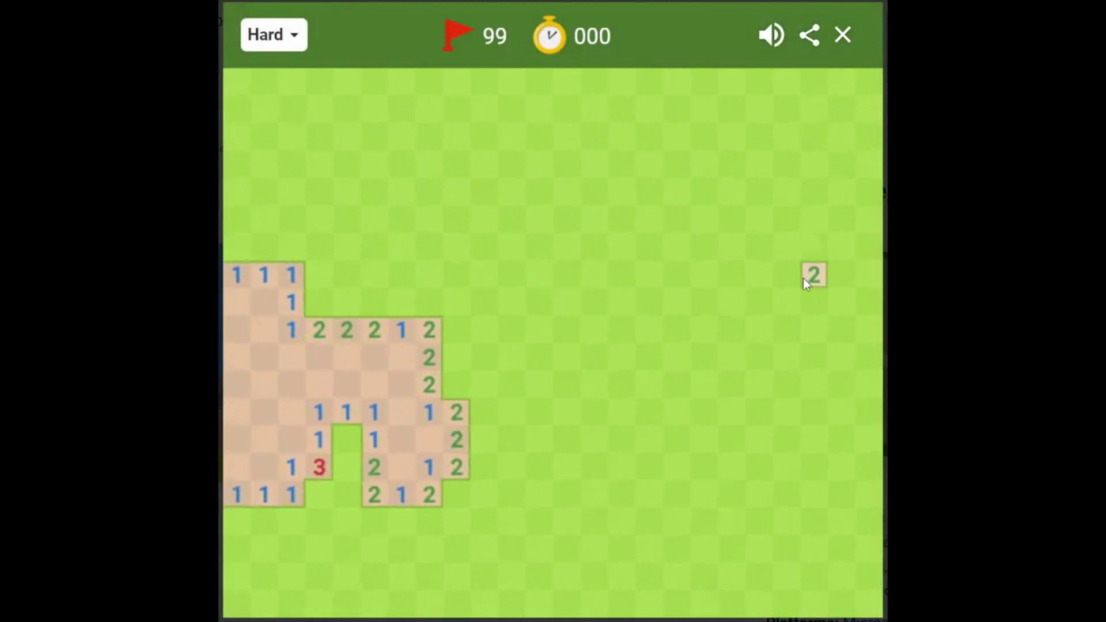
pyautogui.rightClick(758, 436)
pyautogui.click(677, 164)
pyautogui.click(622, 440)
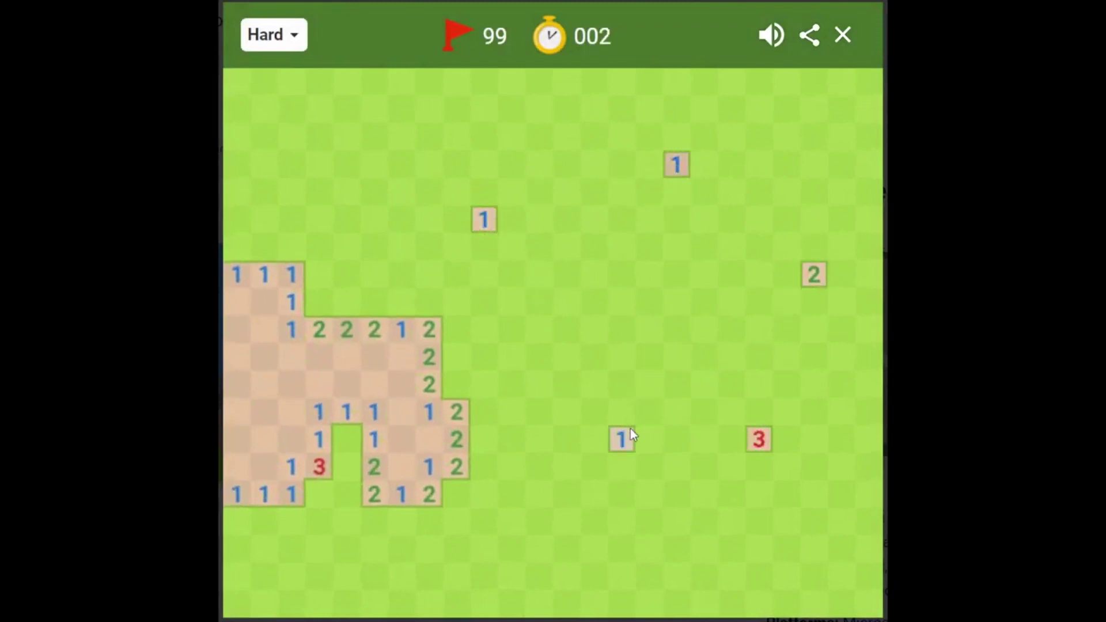
pyautogui.click(759, 550)
pyautogui.click(431, 570)
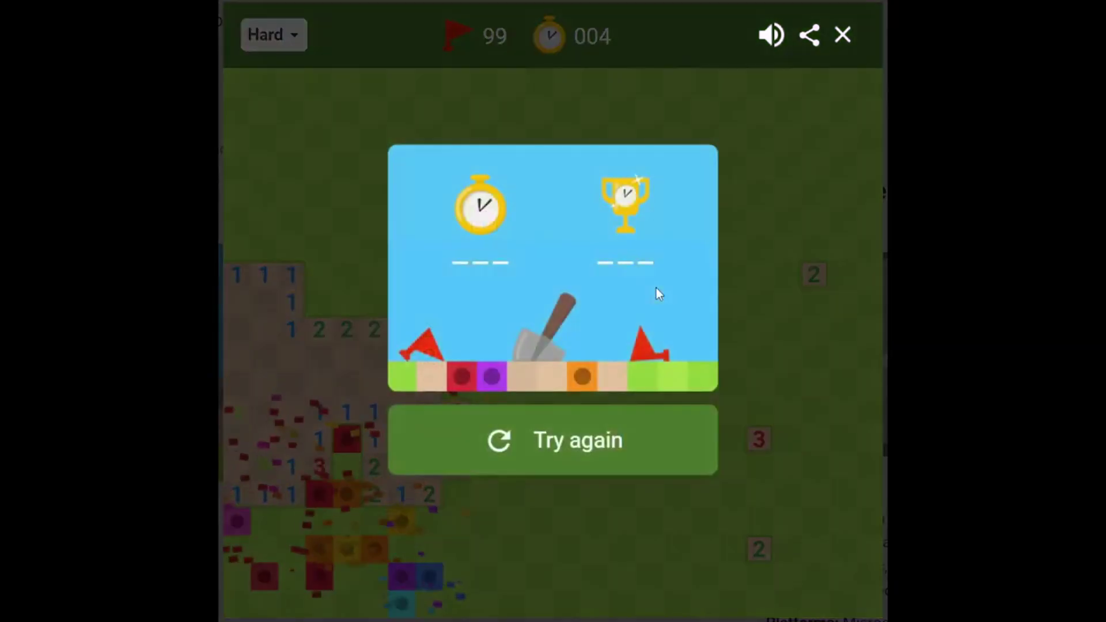
# Start one more board and uncover scattered tiles until it is lost.
pyautogui.click(649, 445)
pyautogui.click(679, 237)
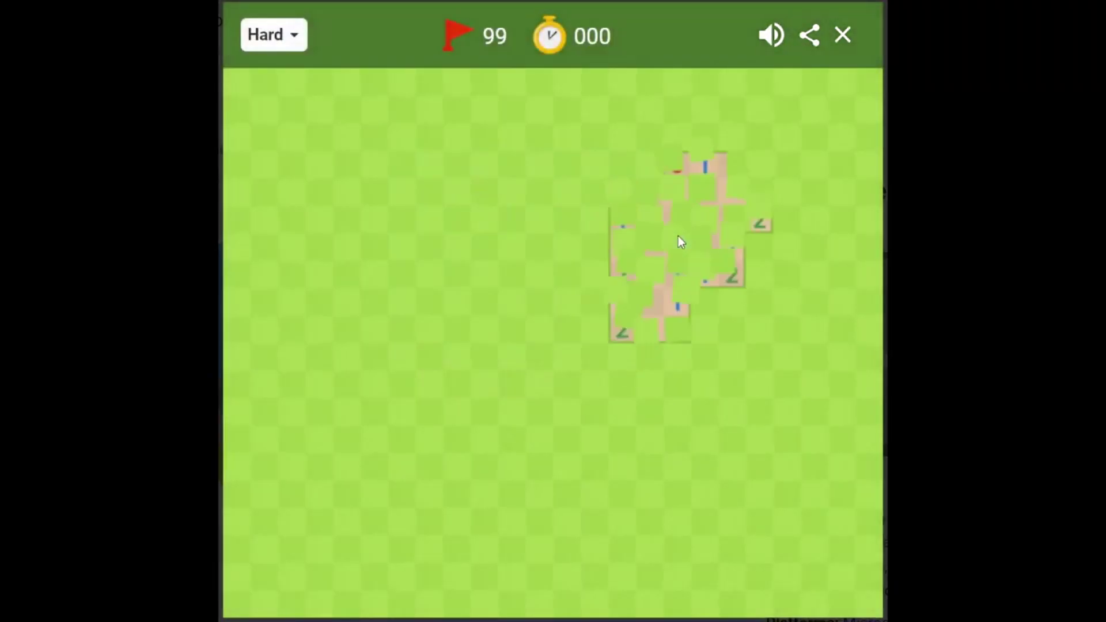
pyautogui.click(347, 245)
pyautogui.click(457, 302)
pyautogui.click(676, 495)
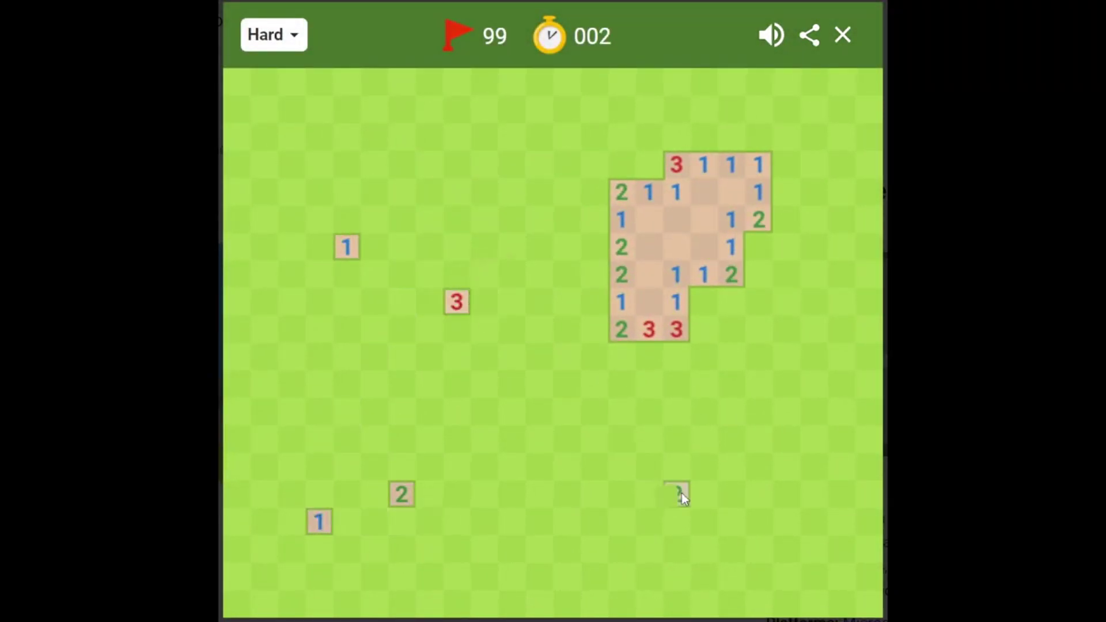
pyautogui.click(757, 577)
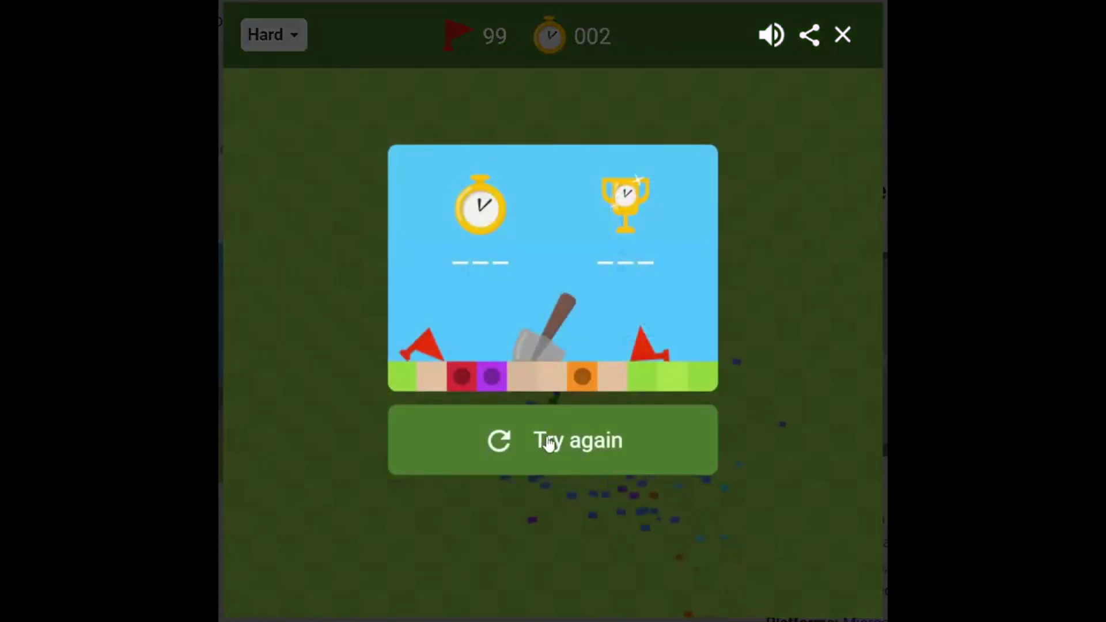
# Start a new game and open areas at upper left, lower right and scattered spots.
pyautogui.click(548, 447)
pyautogui.click(437, 238)
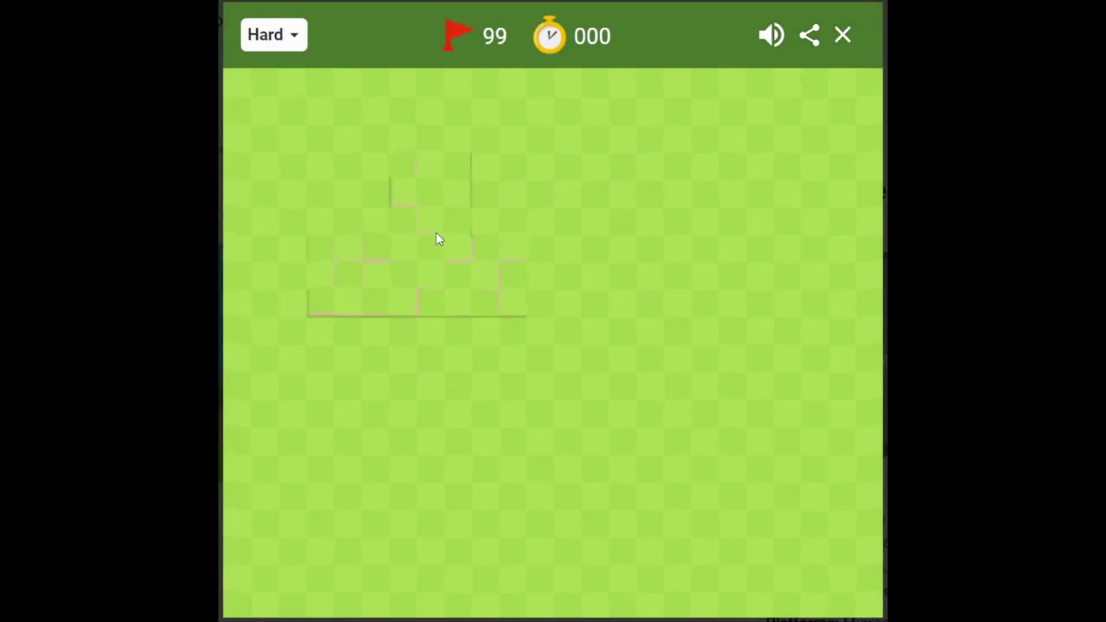
pyautogui.click(792, 497)
pyautogui.click(330, 491)
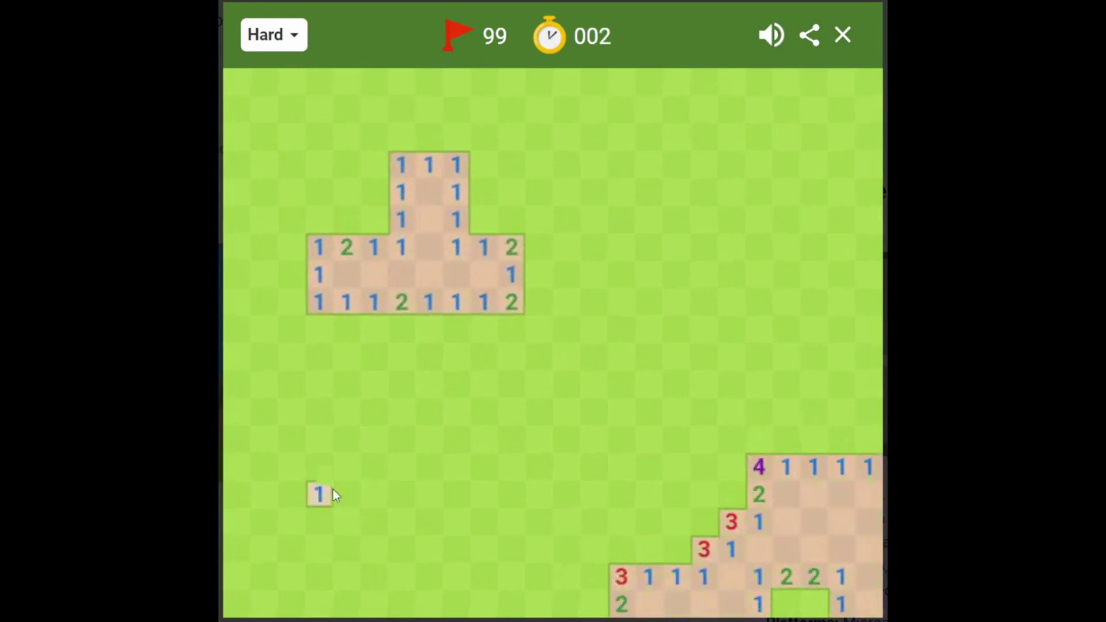
pyautogui.click(773, 333)
pyautogui.click(269, 106)
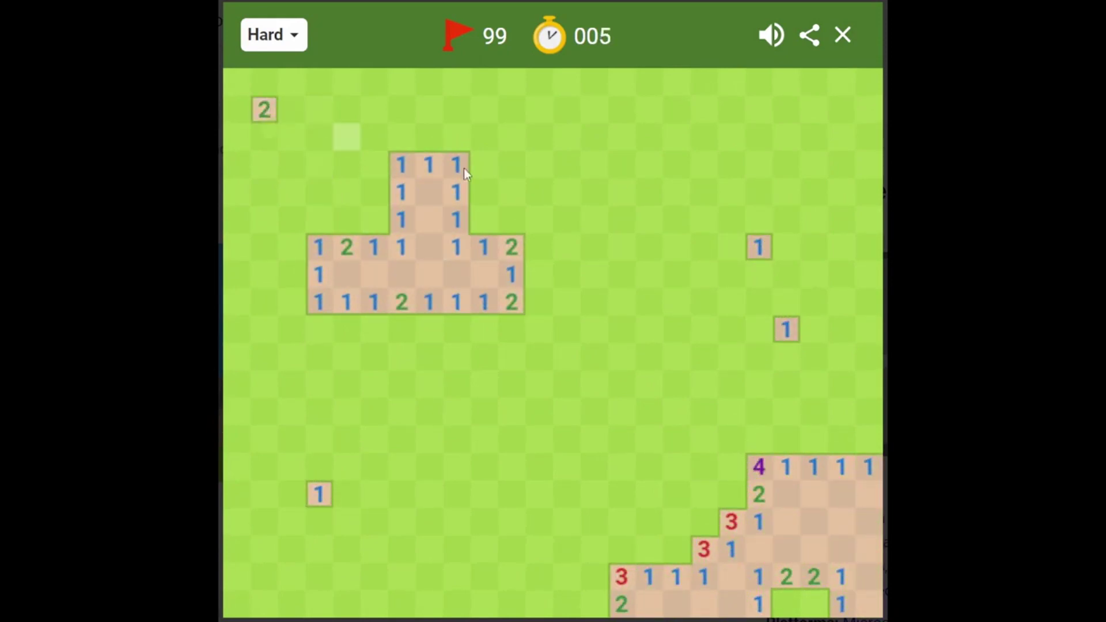
pyautogui.click(761, 112)
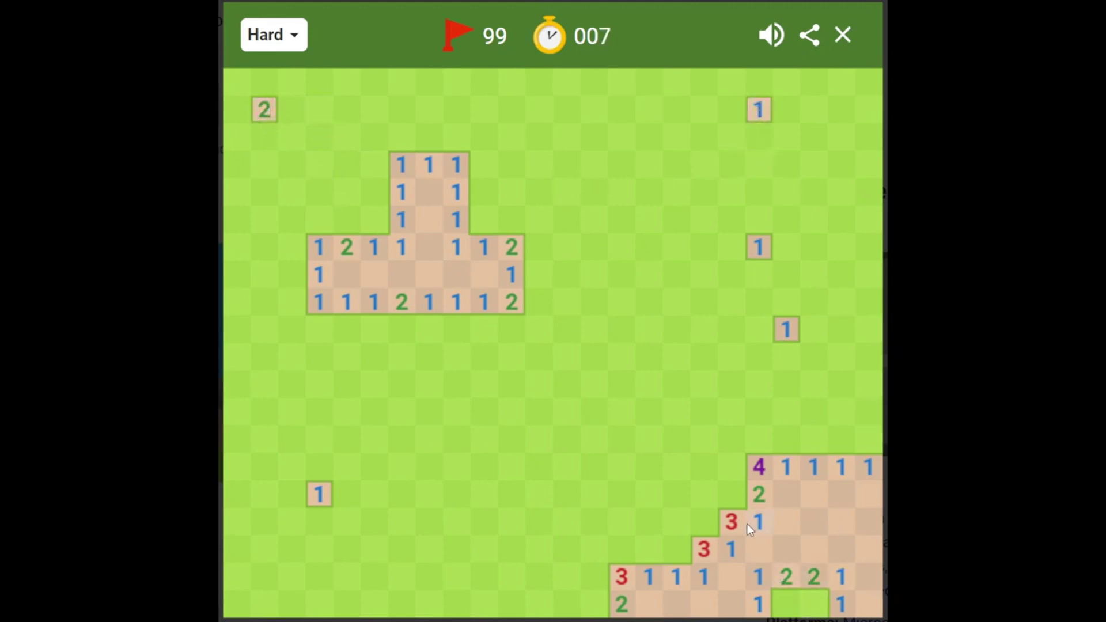
# Flag the mines along the lower-right staircase edge and uncover two safe tiles beside it.
pyautogui.rightClick(814, 604)
pyautogui.rightClick(731, 494)
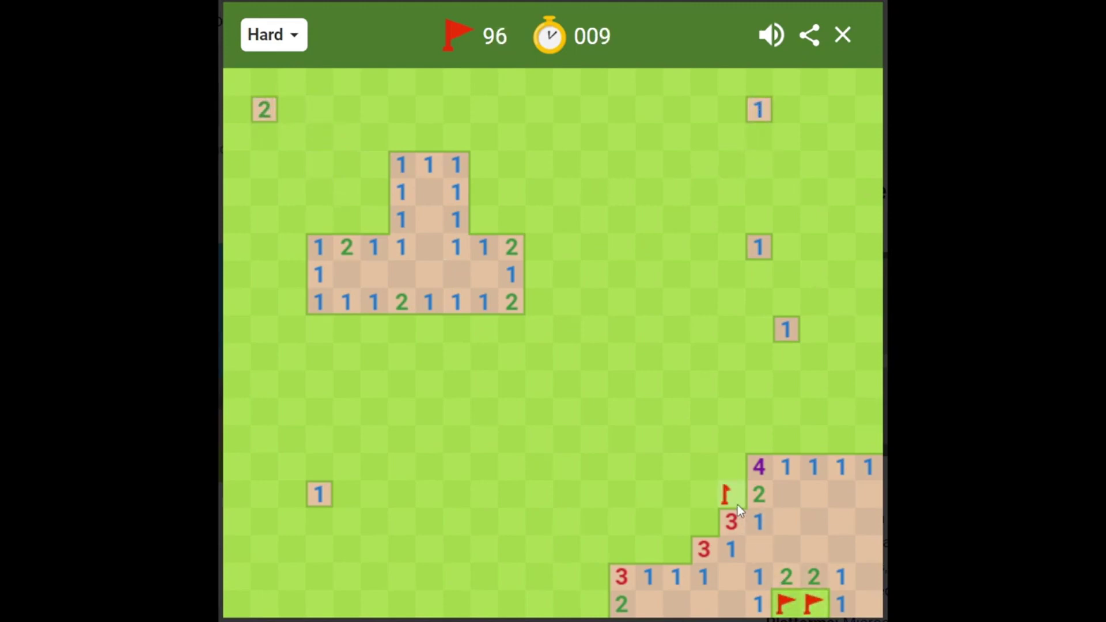
pyautogui.rightClick(703, 522)
pyautogui.rightClick(676, 550)
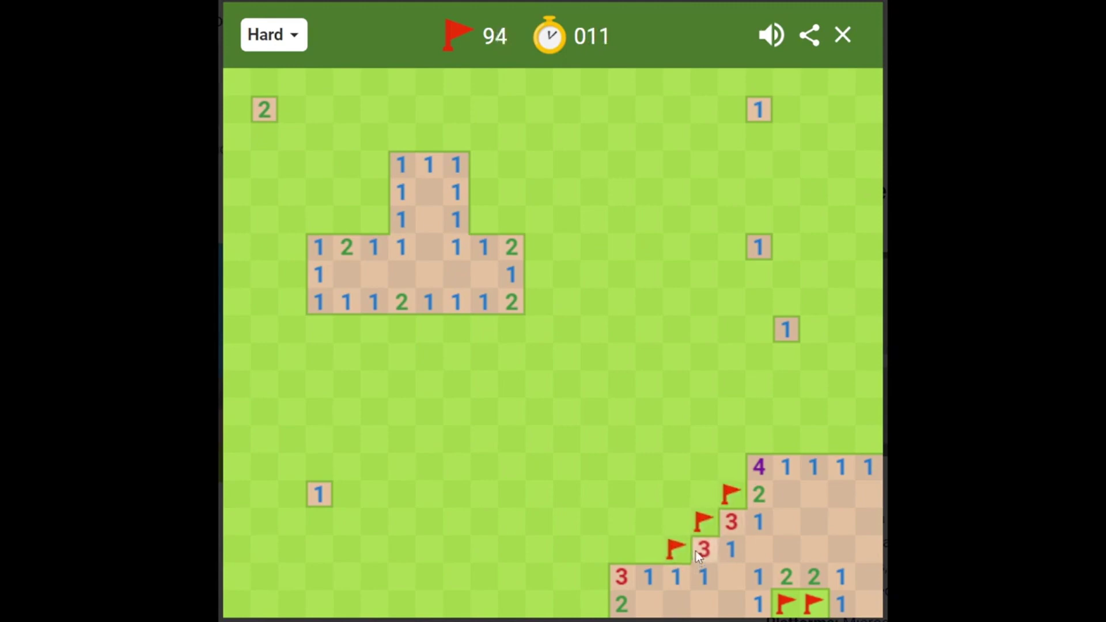
pyautogui.rightClick(676, 522)
pyautogui.rightClick(707, 496)
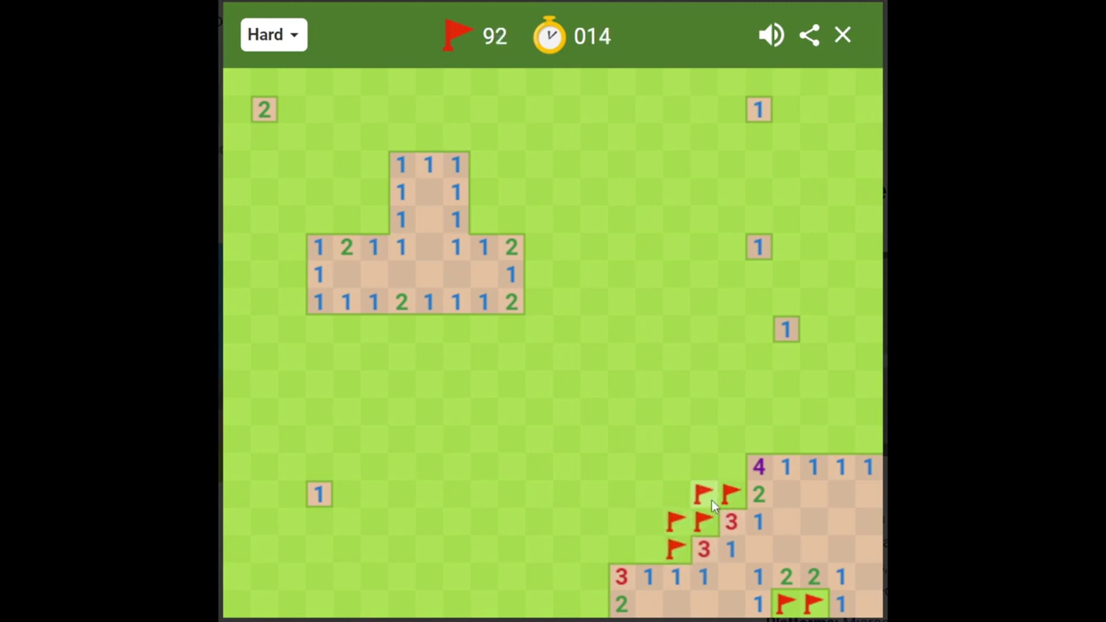
pyautogui.rightClick(737, 471)
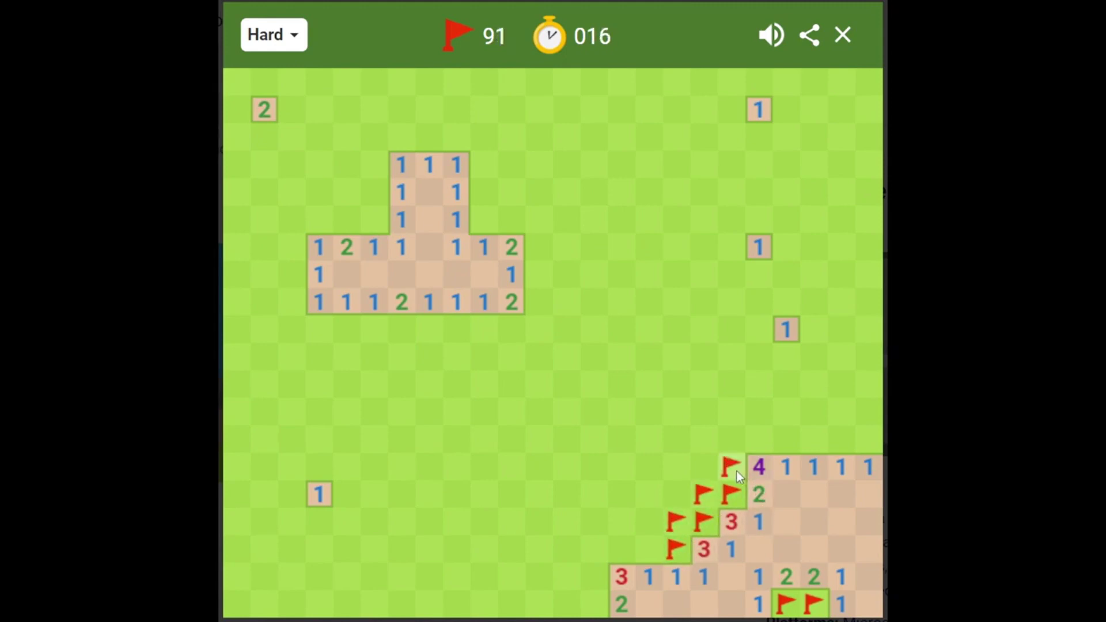
pyautogui.click(621, 550)
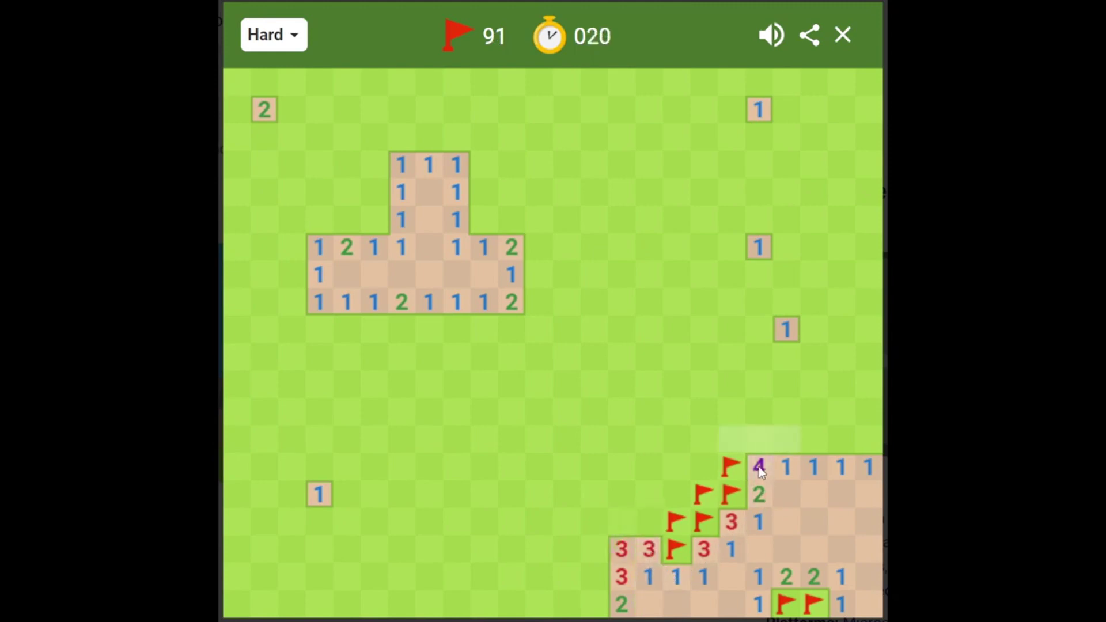
# Flag mines on the upper region's right and left edges and uncover safe tiles around them.
pyautogui.rightClick(487, 221)
pyautogui.click(461, 193)
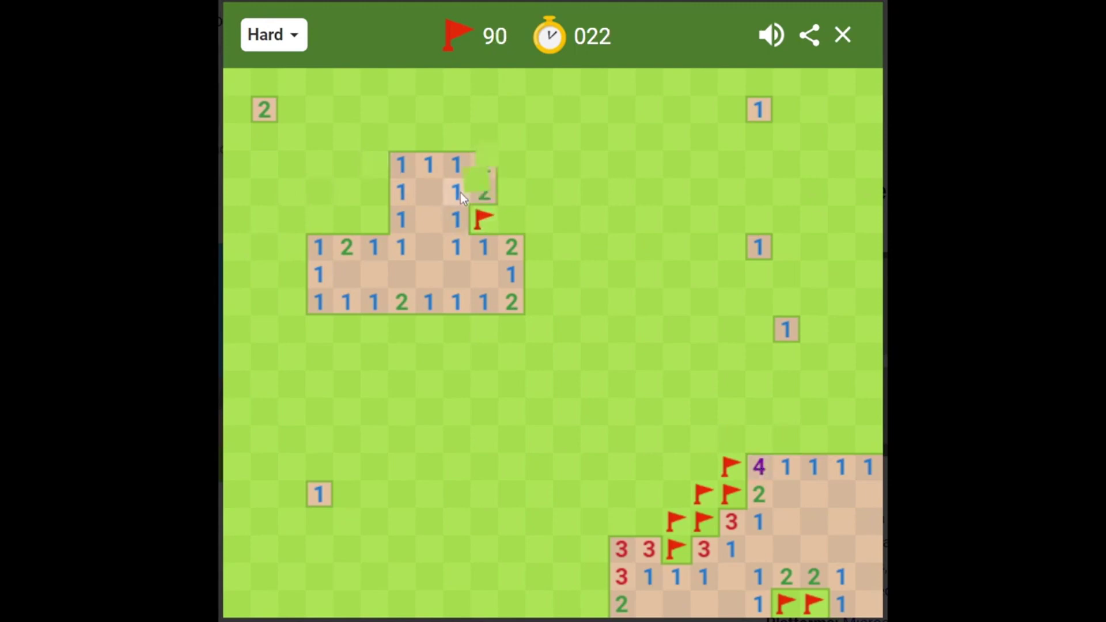
pyautogui.click(481, 236)
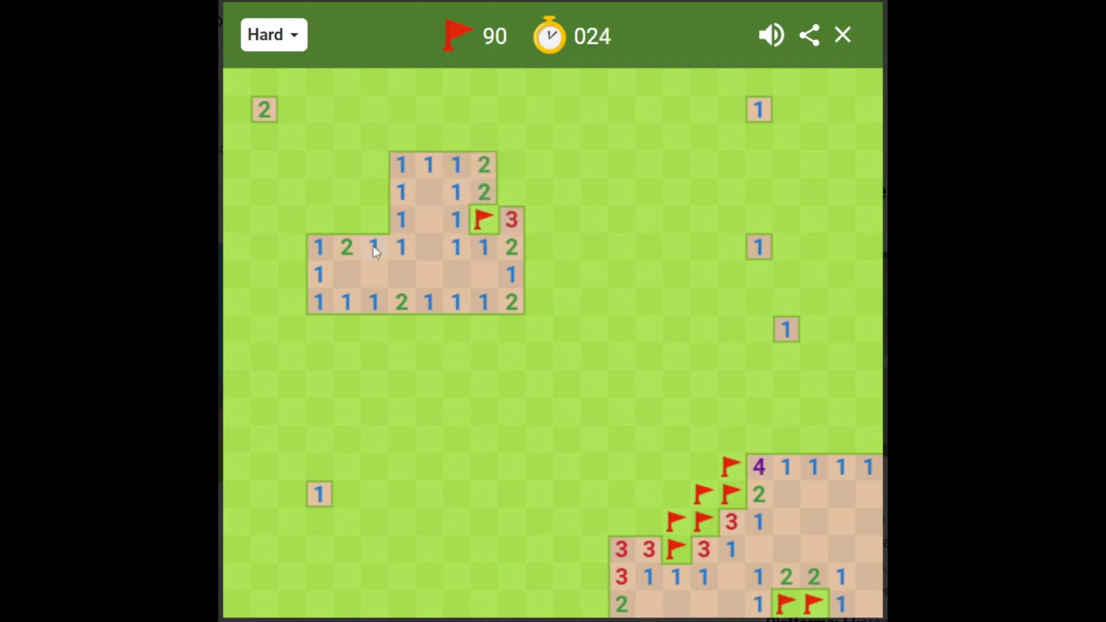
pyautogui.rightClick(378, 222)
pyautogui.click(391, 223)
pyautogui.click(396, 184)
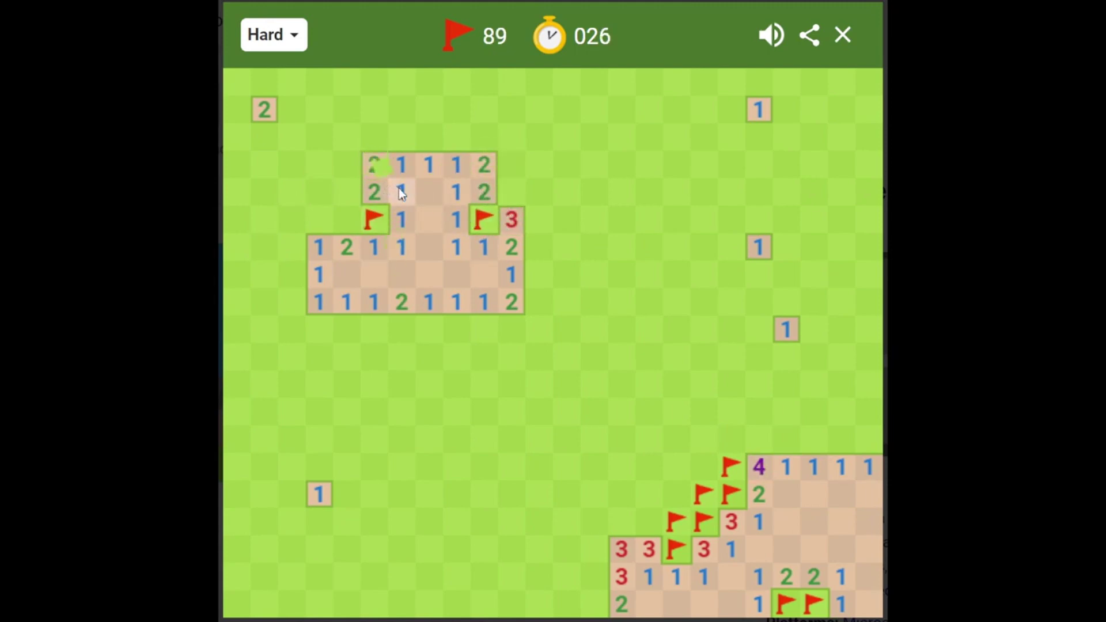
pyautogui.click(345, 224)
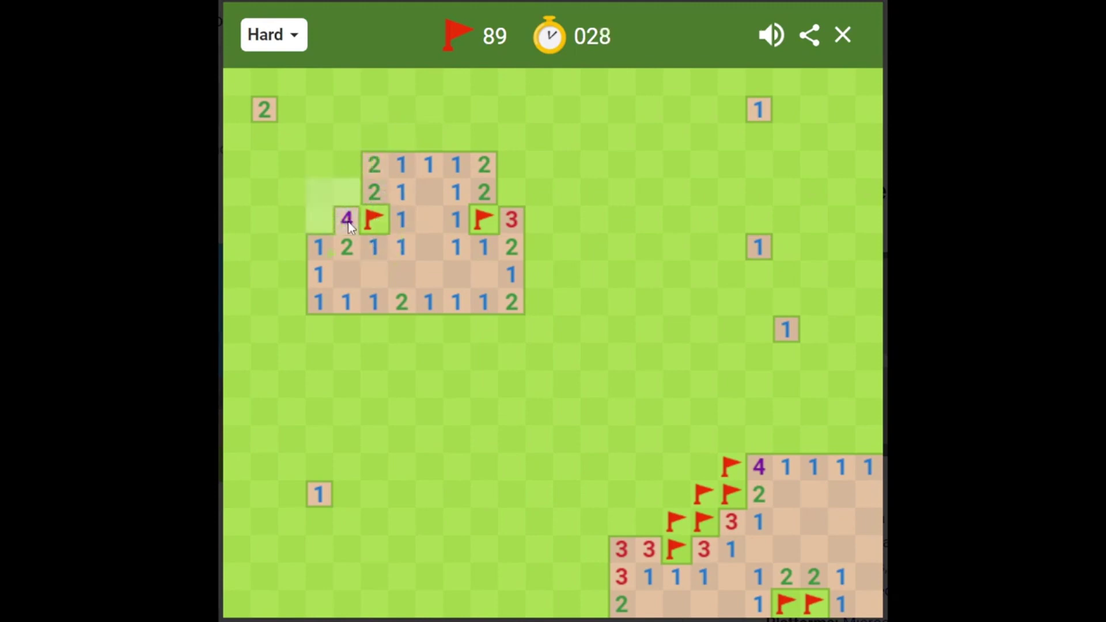
# Flag mines left of the 4 and below the upper region, and open safe tiles further down.
pyautogui.rightClick(323, 227)
pyautogui.click(320, 245)
pyautogui.rightClick(297, 305)
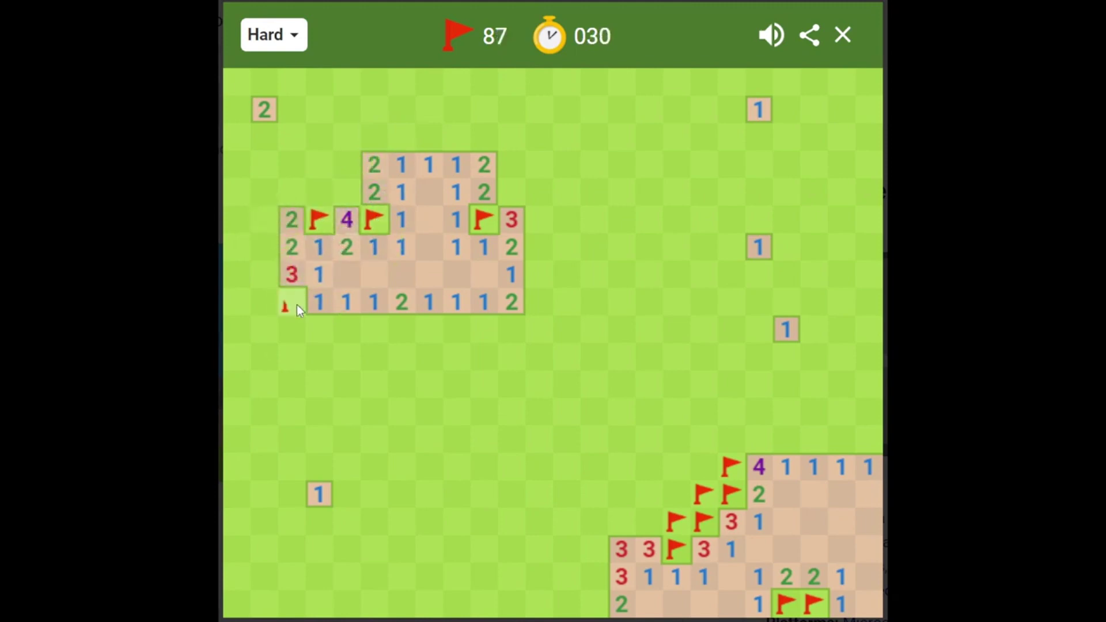
pyautogui.click(324, 307)
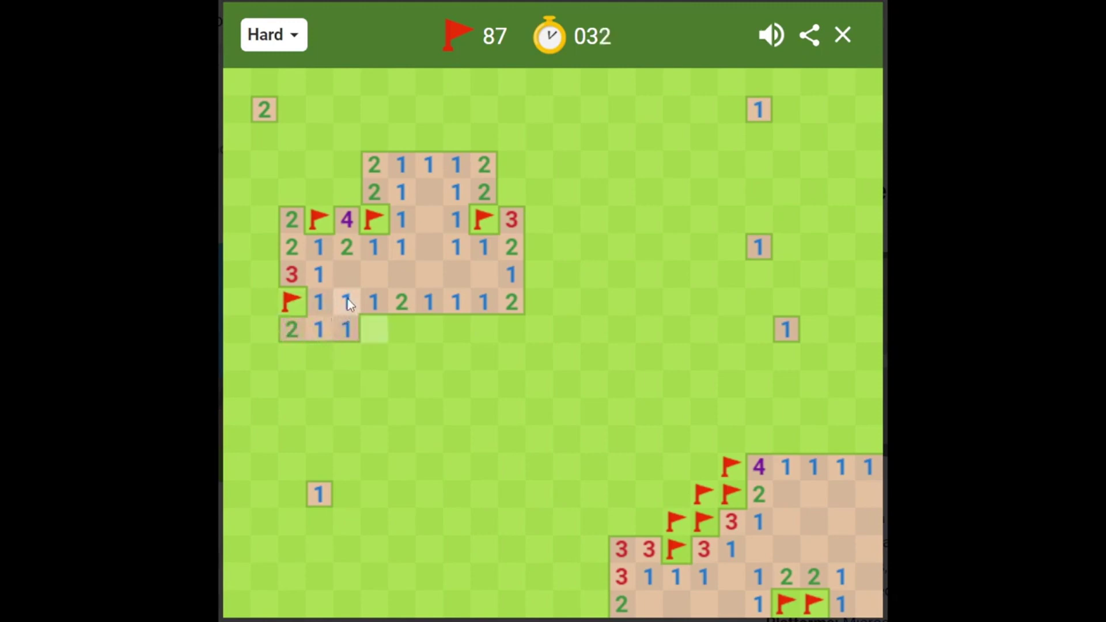
pyautogui.rightClick(374, 329)
pyautogui.click(345, 327)
pyautogui.click(401, 327)
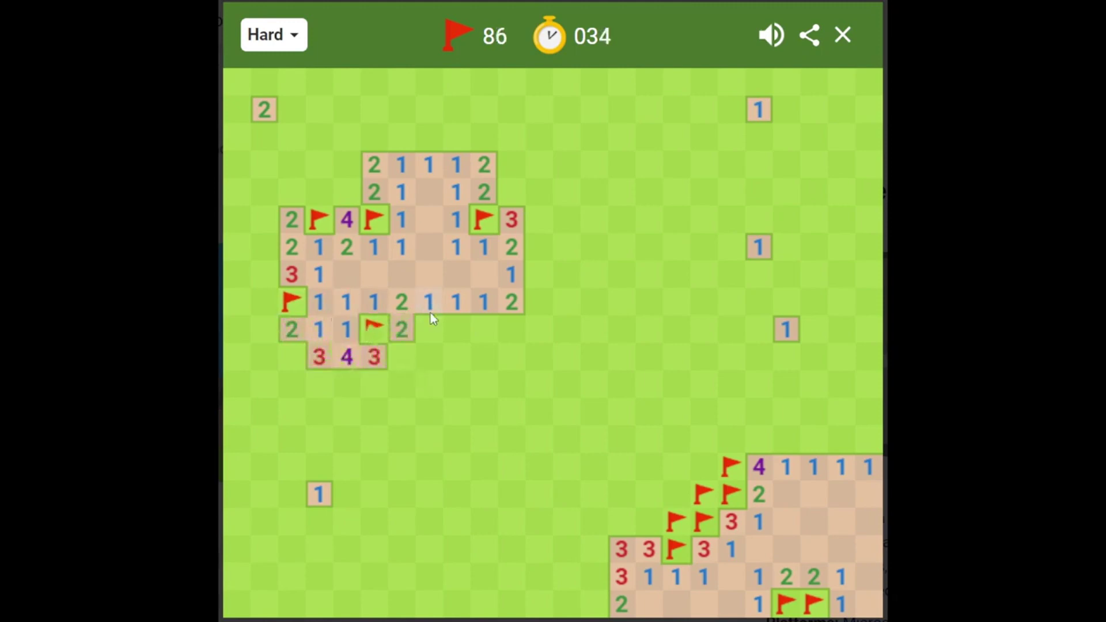
pyautogui.rightClick(430, 329)
pyautogui.click(401, 357)
pyautogui.click(430, 356)
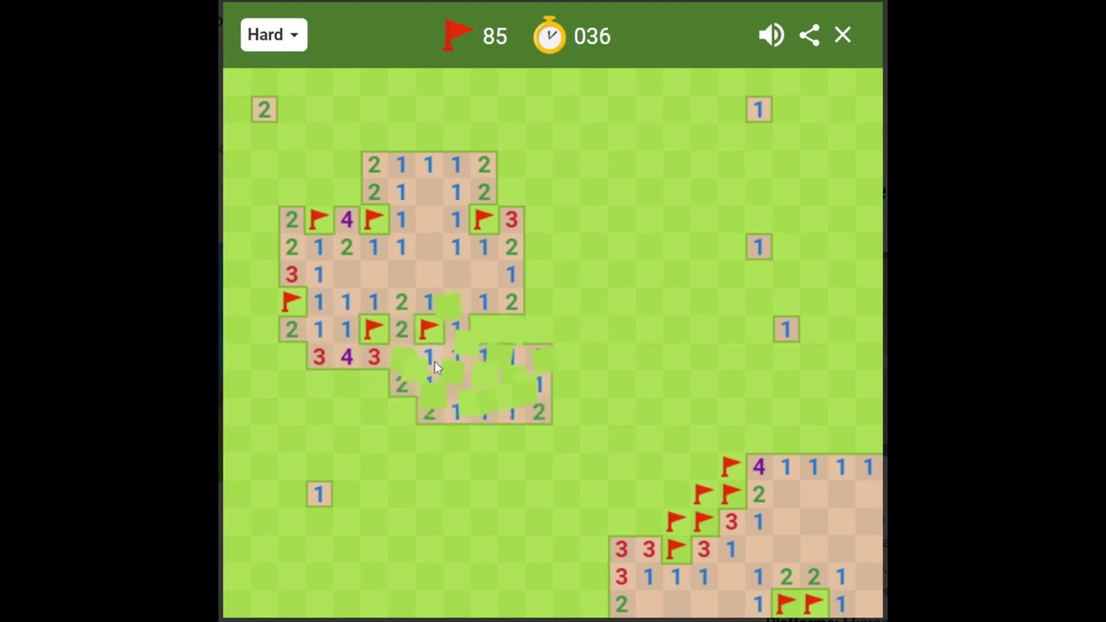
# Flag mines at the region's lower right and around the lower 3, revealing adjacent squares.
pyautogui.rightClick(510, 332)
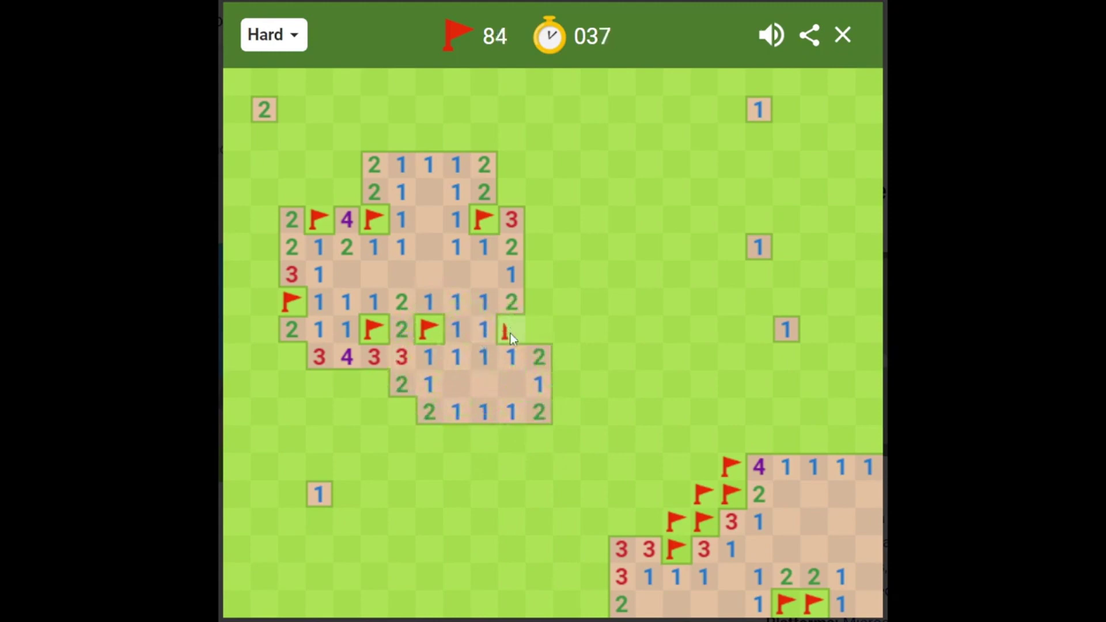
pyautogui.click(542, 331)
pyautogui.rightClick(402, 413)
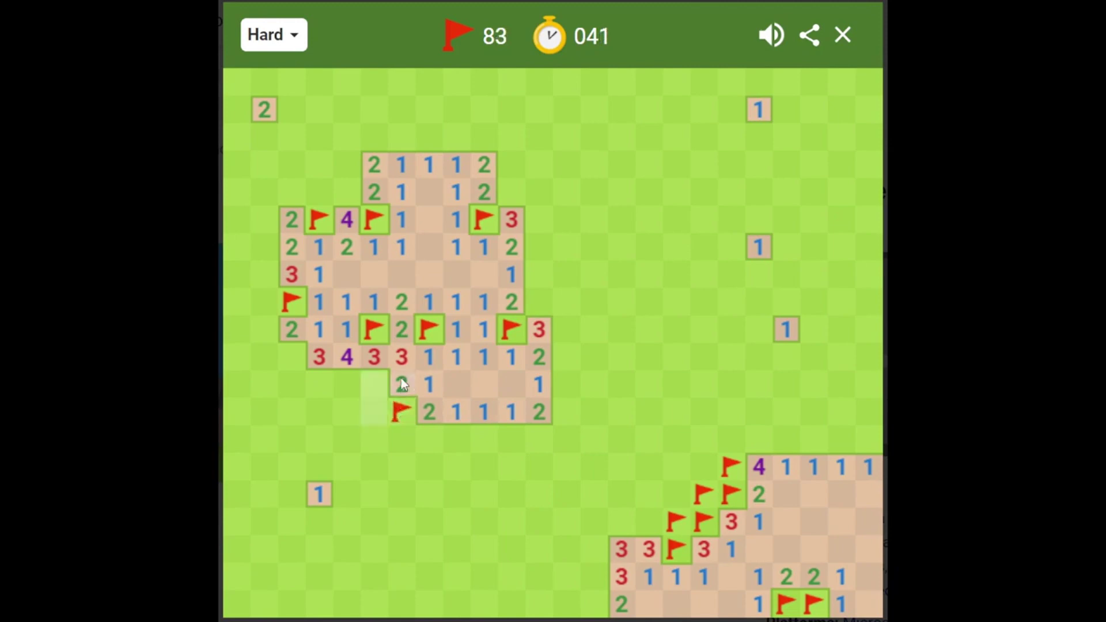
pyautogui.rightClick(375, 386)
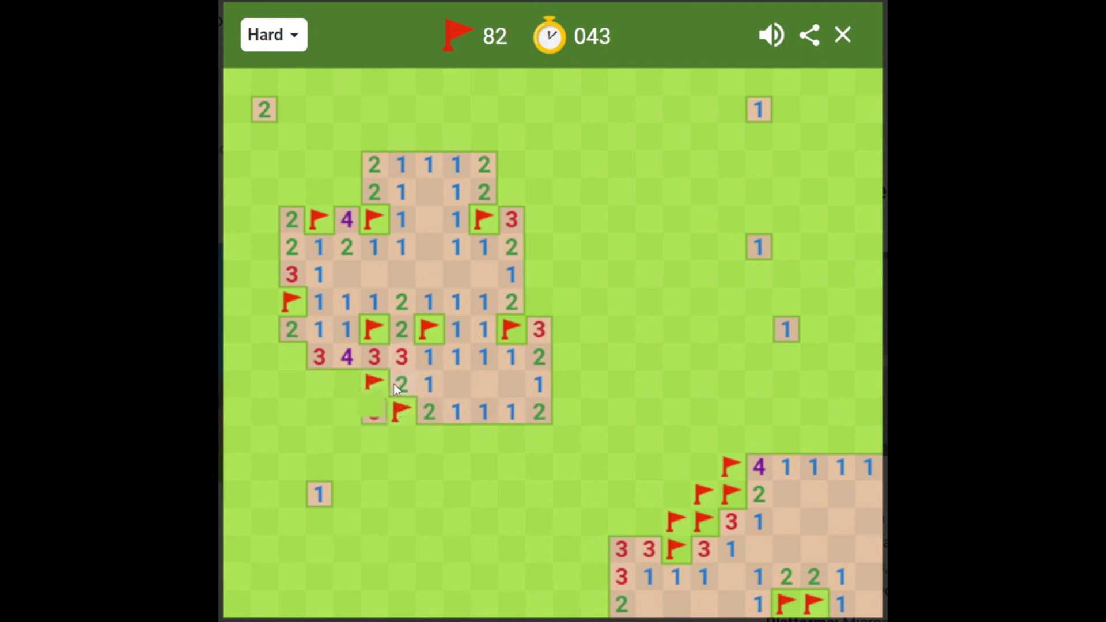
pyautogui.click(373, 415)
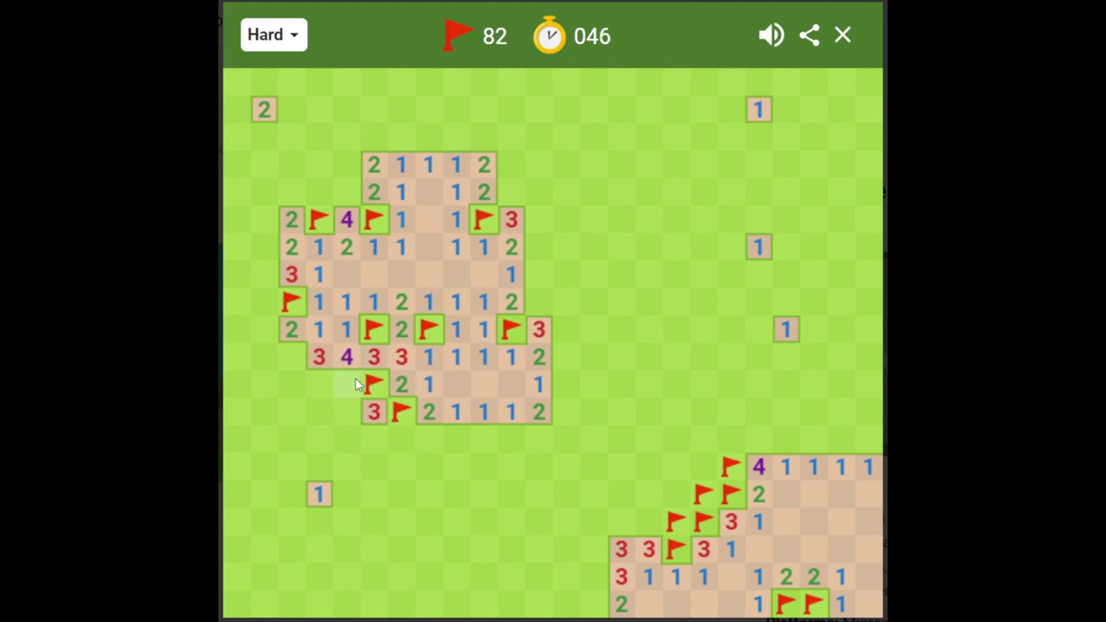
pyautogui.rightClick(346, 384)
pyautogui.click(377, 410)
# Open the lower-left pocket, flag its mines and those between the regions, revealing a 4.
pyautogui.click(373, 467)
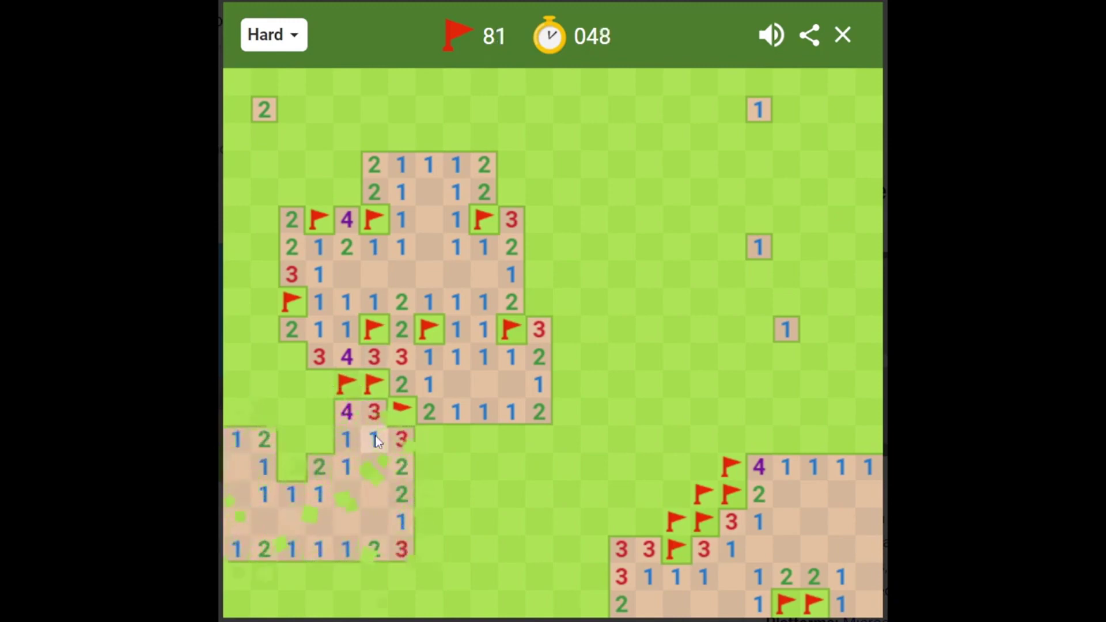
pyautogui.rightClick(292, 466)
pyautogui.click(268, 472)
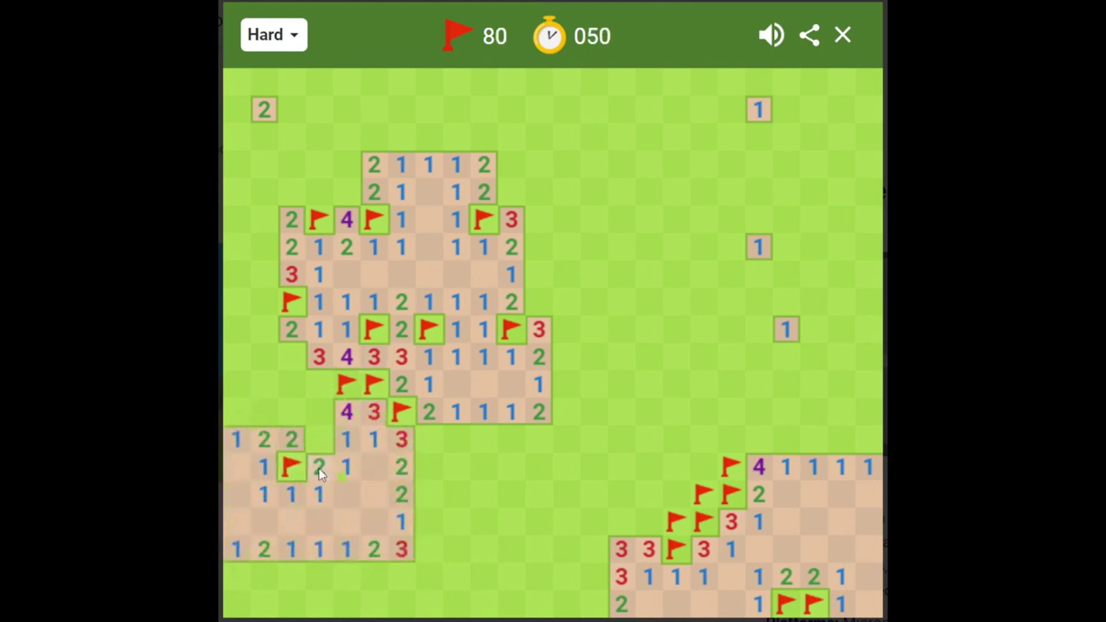
pyautogui.rightClick(323, 451)
pyautogui.click(294, 439)
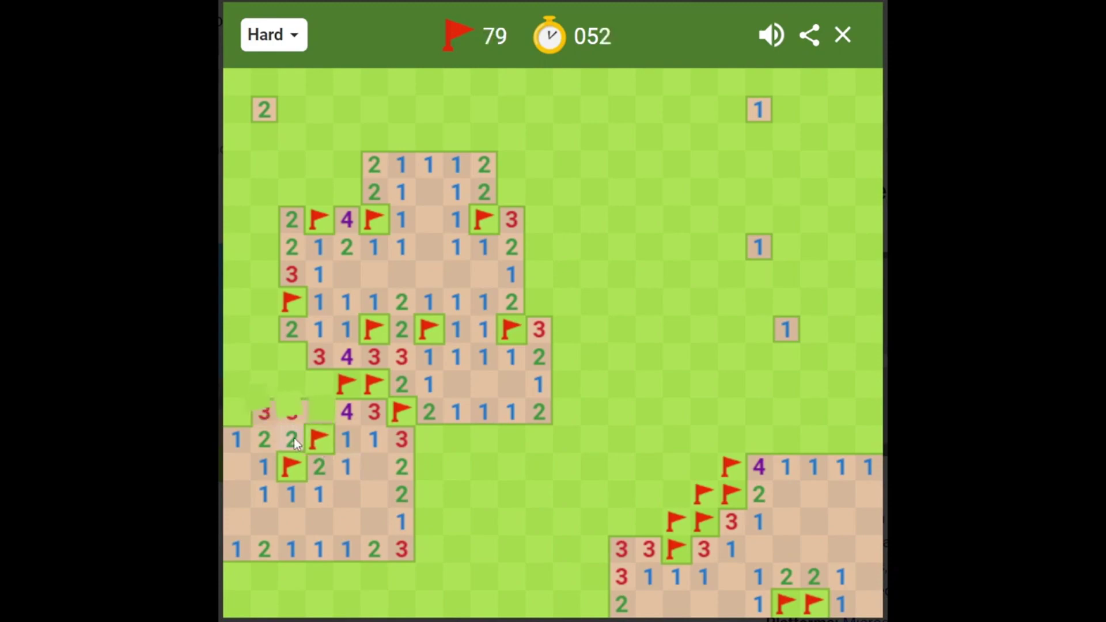
pyautogui.rightClick(324, 395)
pyautogui.rightClick(295, 386)
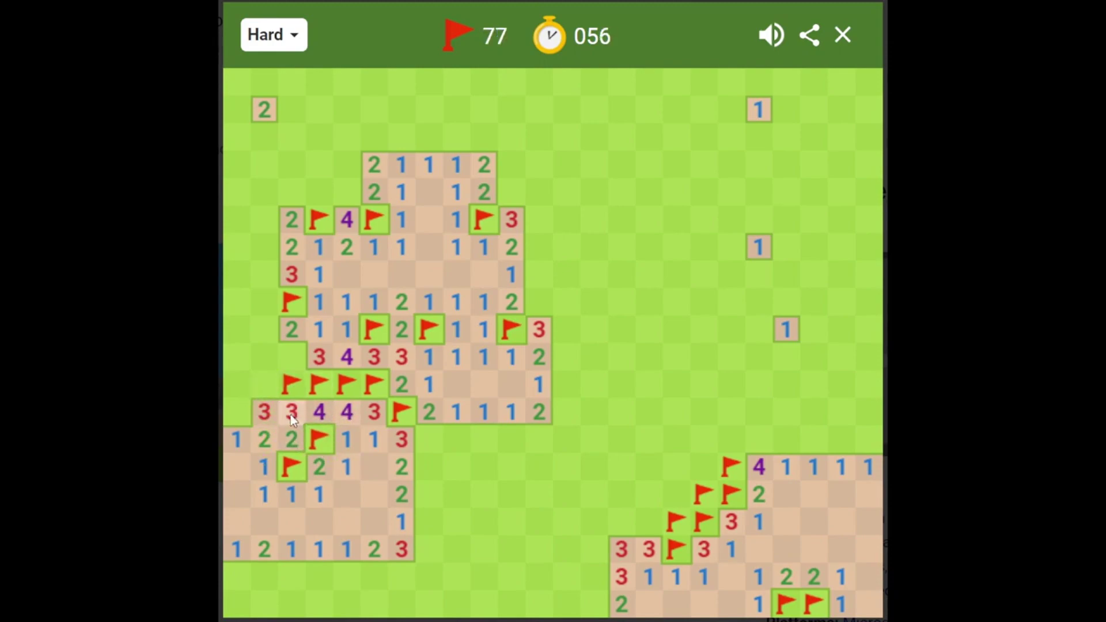
pyautogui.click(290, 415)
# Flag mines along the left edge, reveal left-edge squares including a 2, and flag above the top cluster.
pyautogui.rightClick(246, 407)
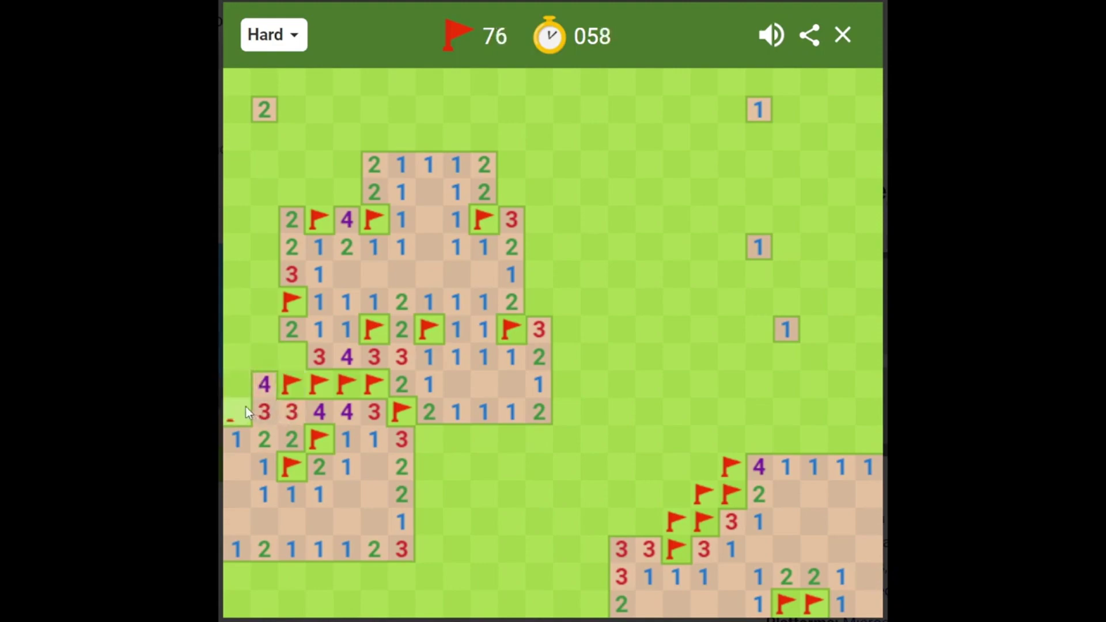
pyautogui.rightClick(246, 392)
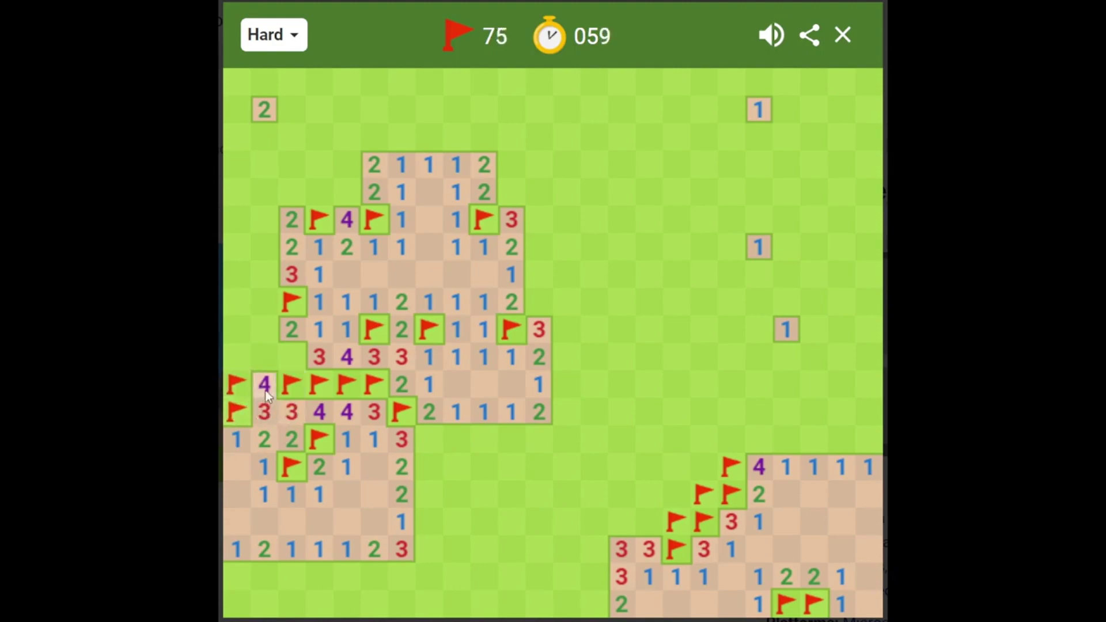
pyautogui.click(317, 338)
pyautogui.click(279, 353)
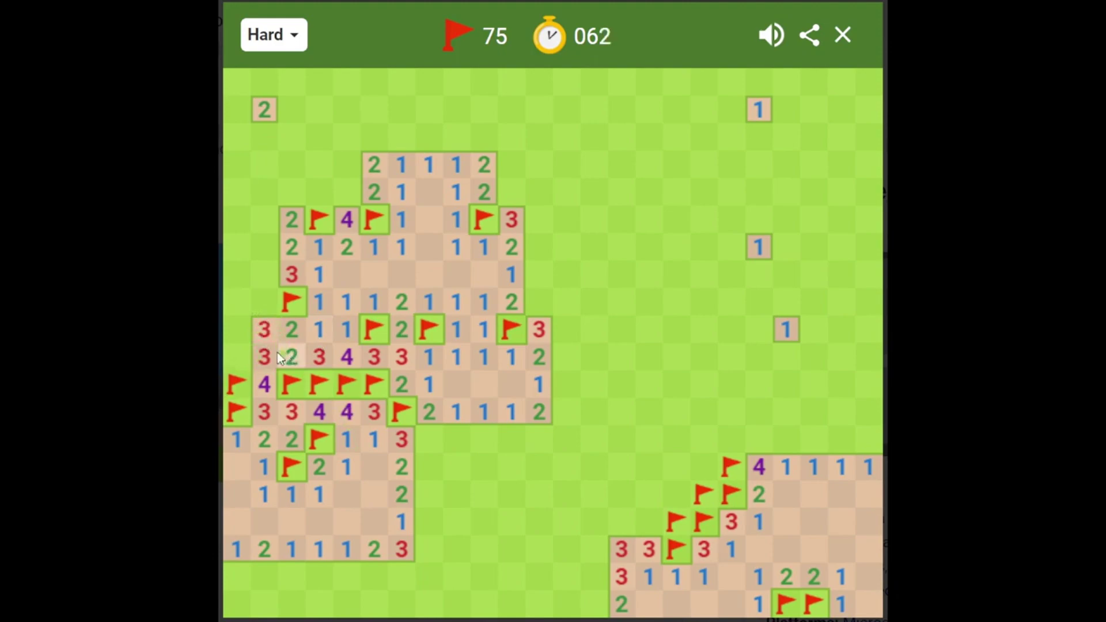
pyautogui.rightClick(235, 361)
pyautogui.click(246, 330)
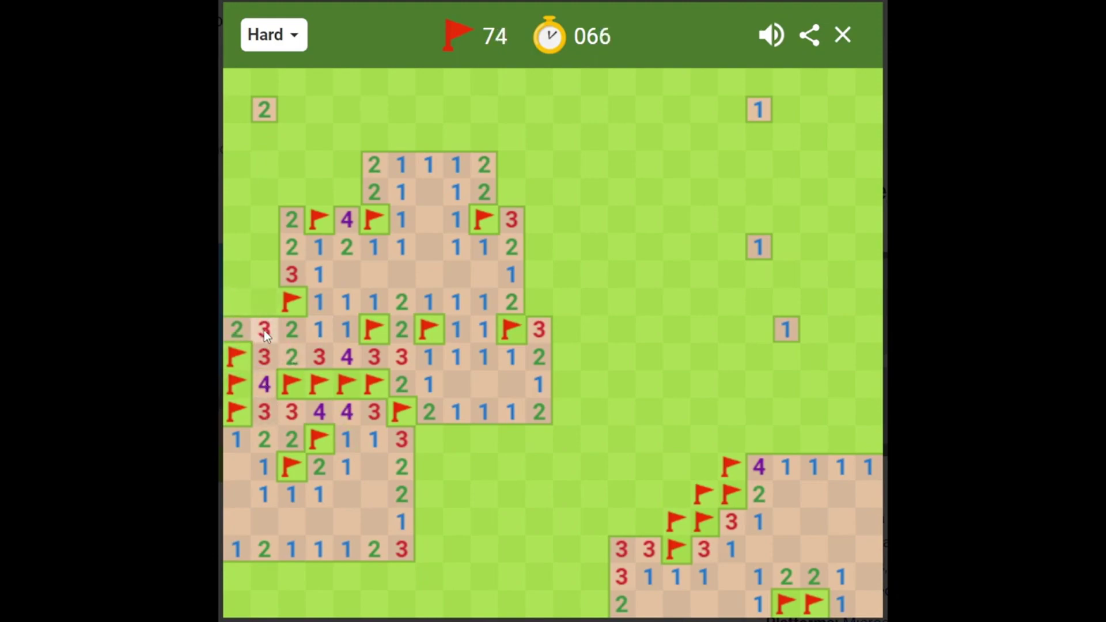
pyautogui.rightClick(269, 308)
pyautogui.click(238, 332)
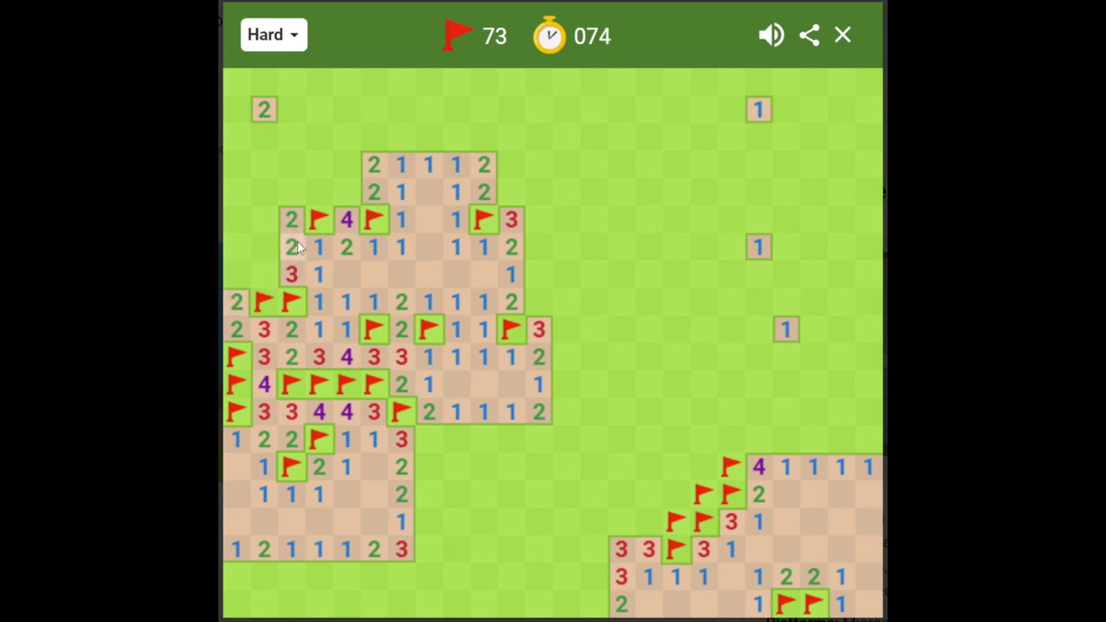
pyautogui.rightClick(350, 190)
# Open the area above the top cluster and flag two mines near it.
pyautogui.click(374, 189)
pyautogui.click(348, 167)
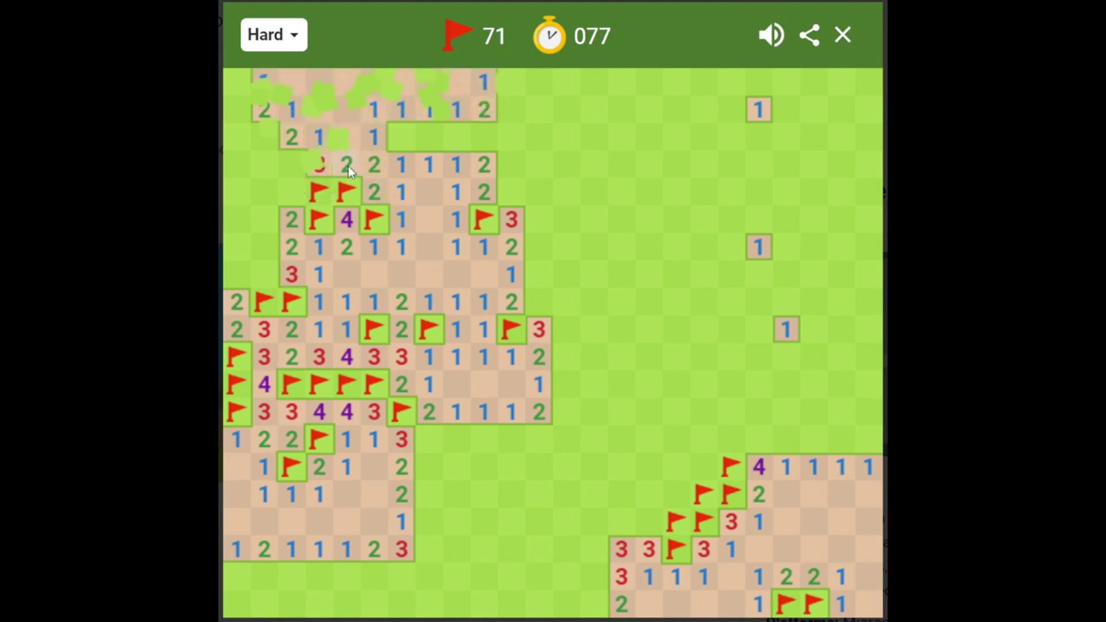
pyautogui.rightClick(407, 132)
pyautogui.click(426, 163)
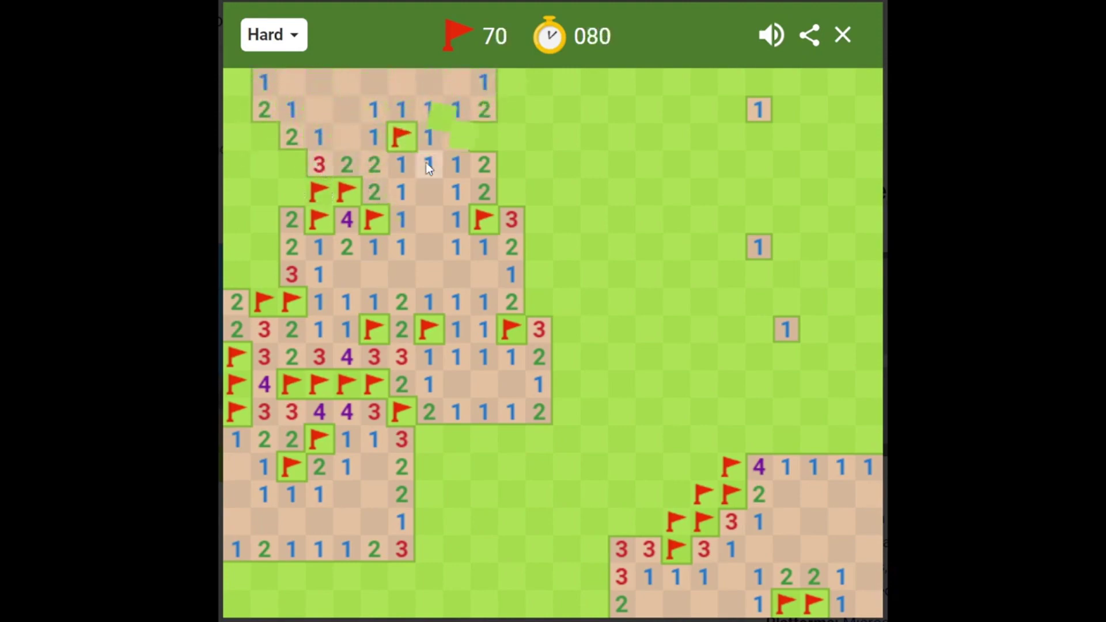
pyautogui.rightClick(485, 141)
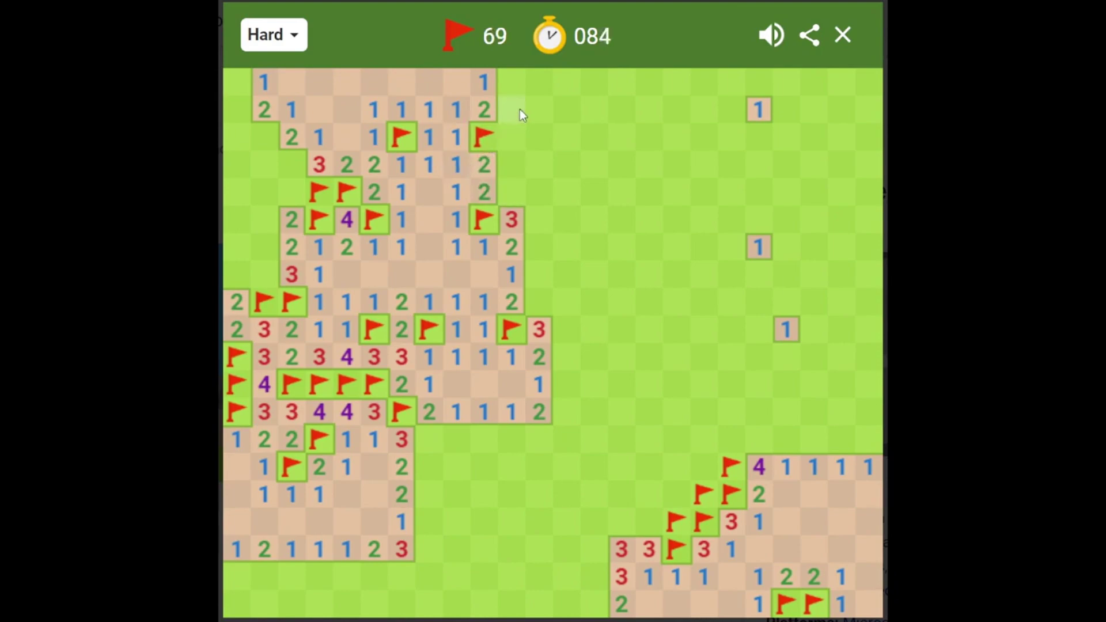
# Flag the upper-left mines, clear around the 2 and flag the top-left corner mine.
pyautogui.rightClick(290, 167)
pyautogui.rightClick(258, 139)
pyautogui.click(260, 161)
pyautogui.click(260, 161)
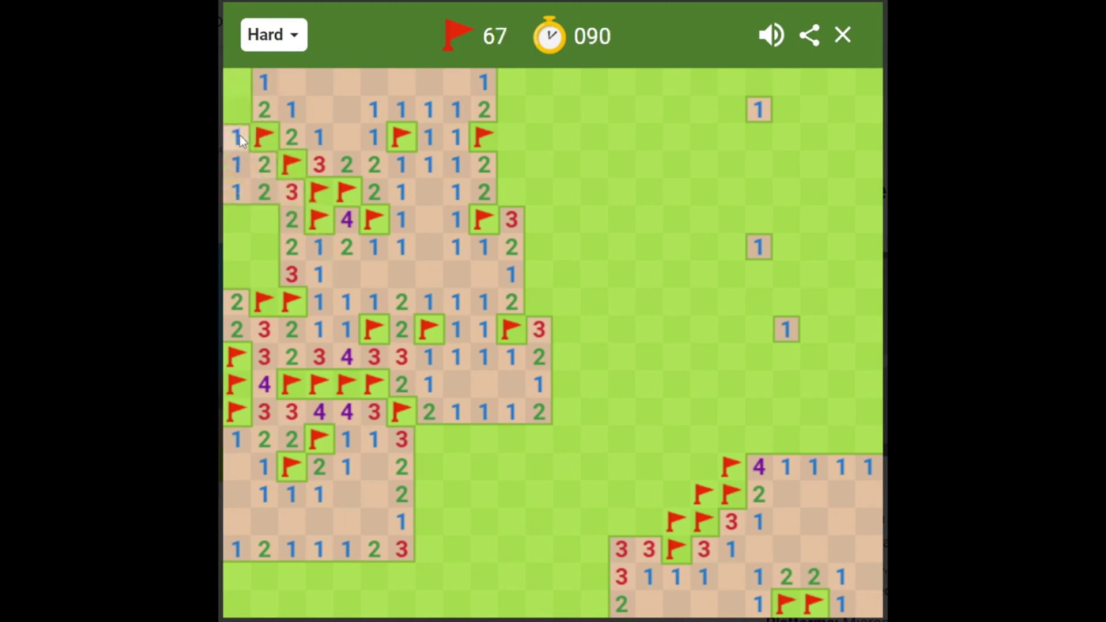
pyautogui.click(237, 109)
pyautogui.rightClick(236, 81)
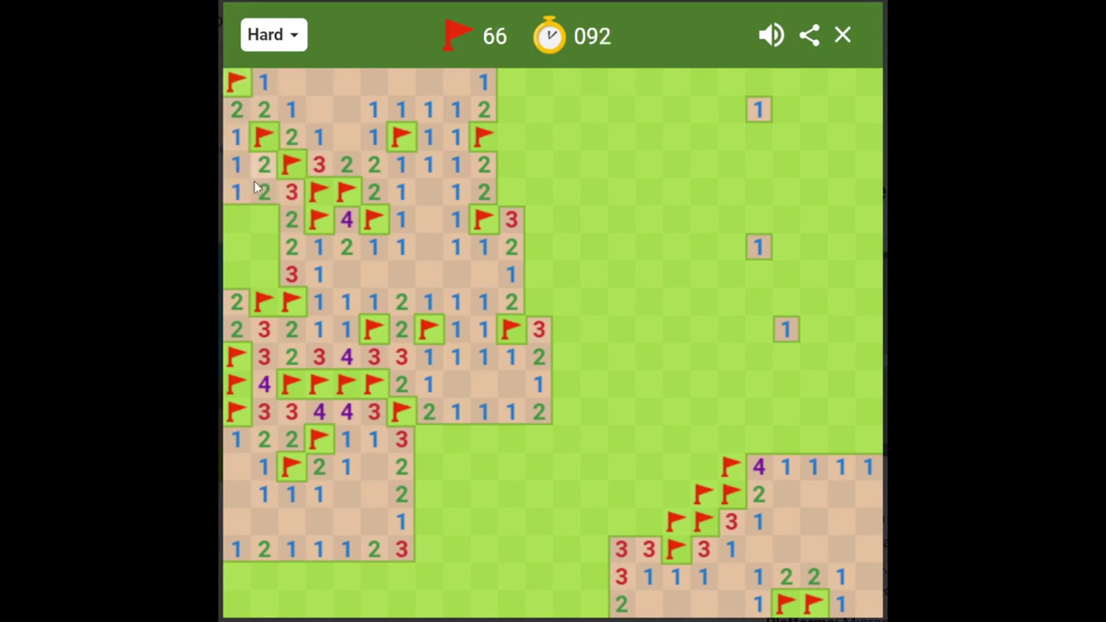
# Flag two left-edge mines and reveal the squares beside them, one showing 2.
pyautogui.click(266, 219)
pyautogui.rightClick(234, 222)
pyautogui.click(259, 222)
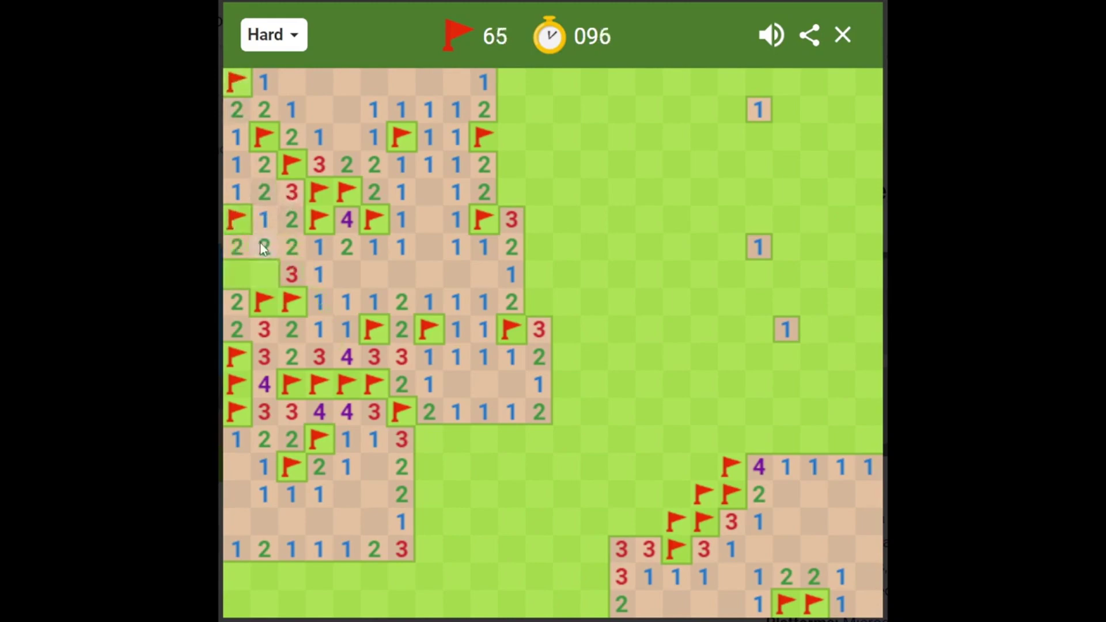
pyautogui.rightClick(262, 276)
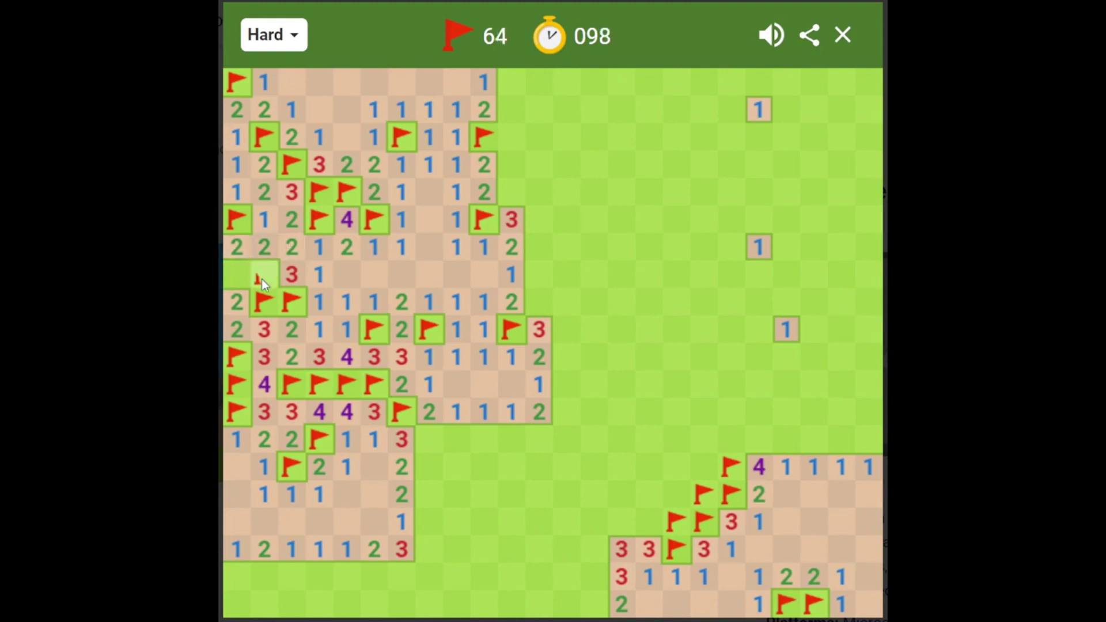
pyautogui.click(262, 251)
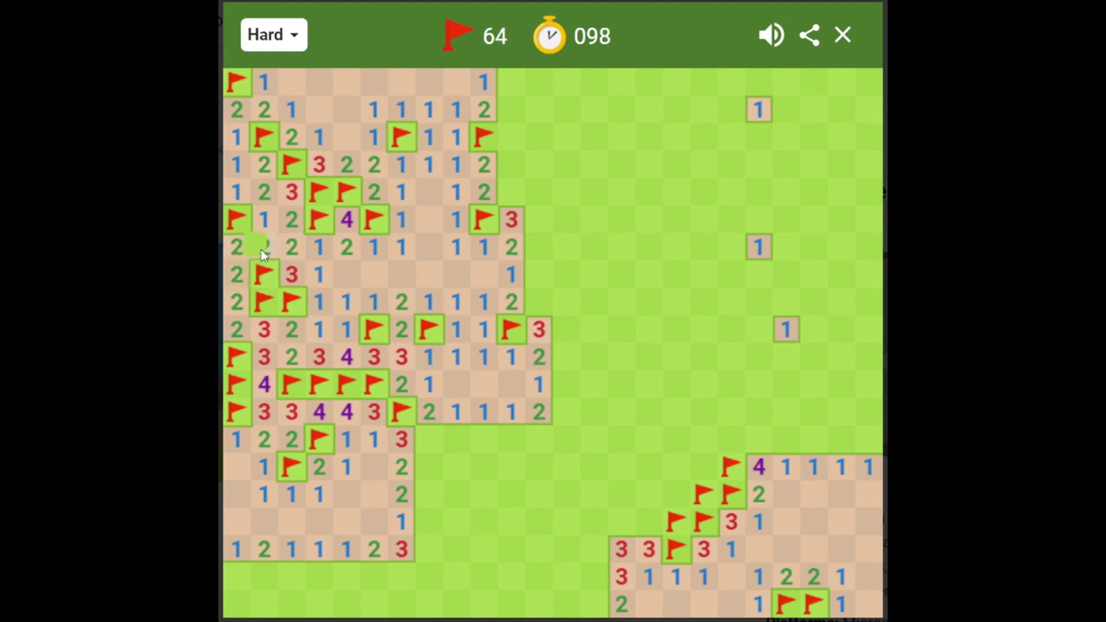
# Flag mines right of the lower-left pocket and reveal the 4, the row of 2s and two 3s.
pyautogui.rightClick(424, 445)
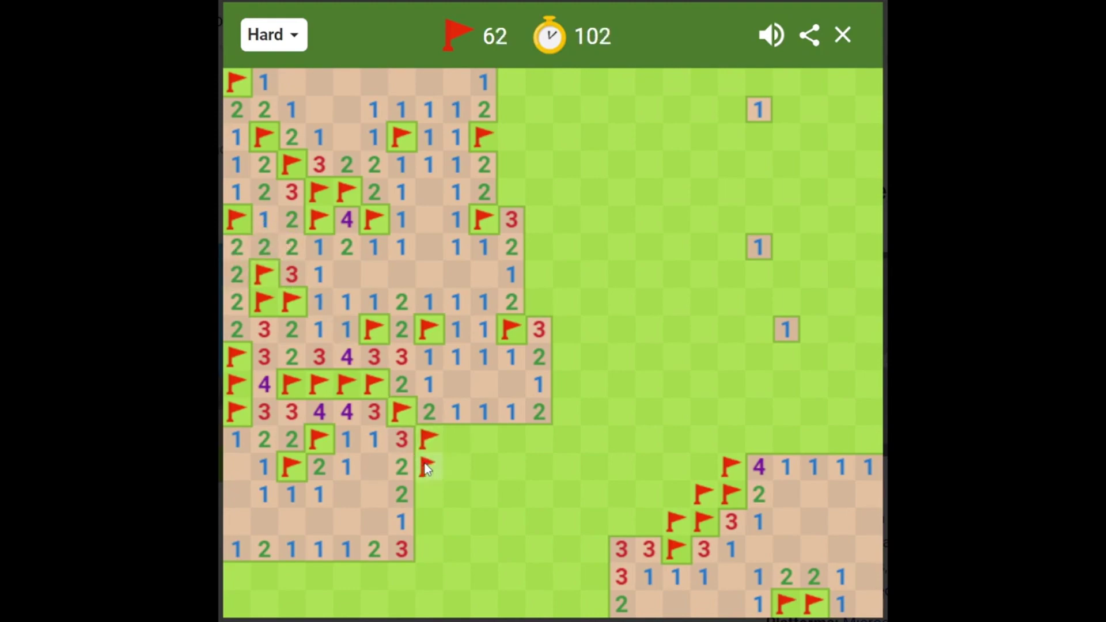
pyautogui.click(407, 465)
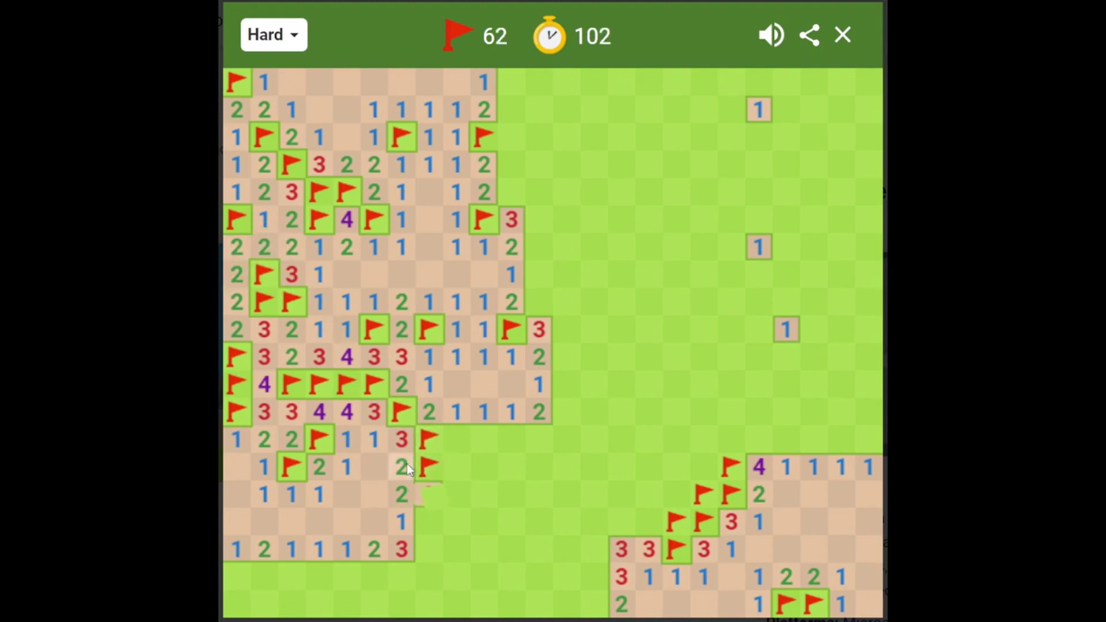
pyautogui.rightClick(431, 524)
pyautogui.click(428, 551)
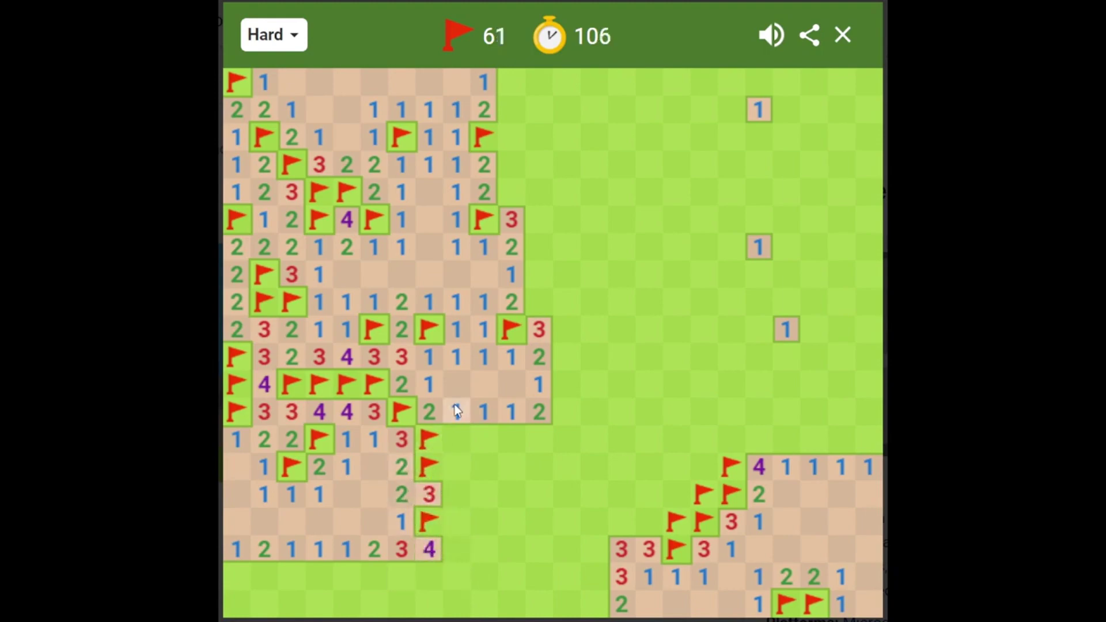
pyautogui.click(456, 439)
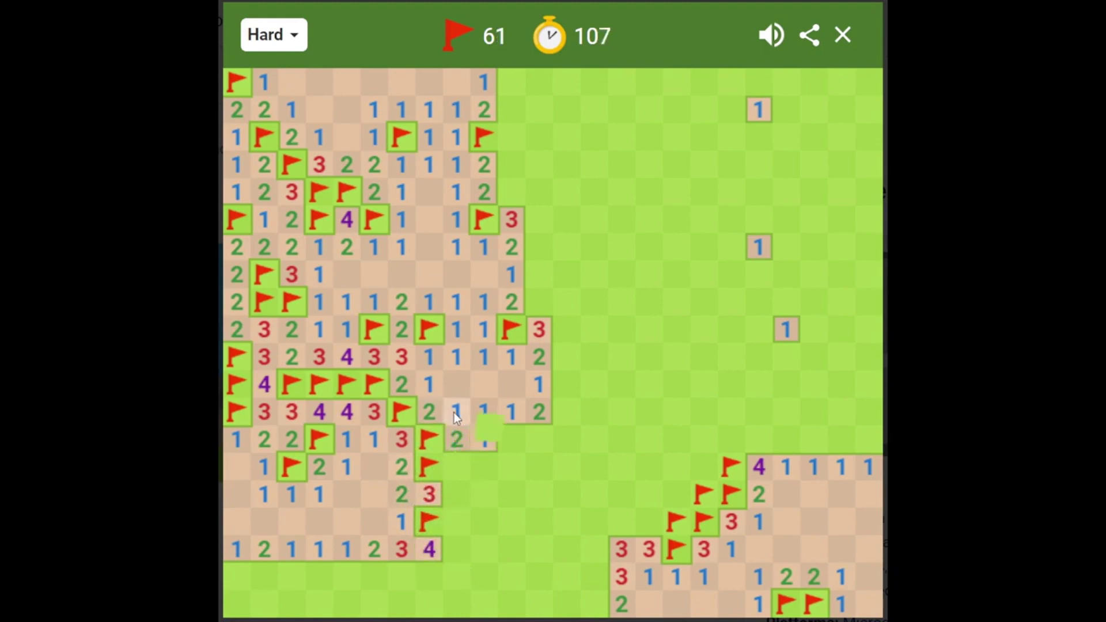
pyautogui.rightClick(511, 440)
pyautogui.click(488, 442)
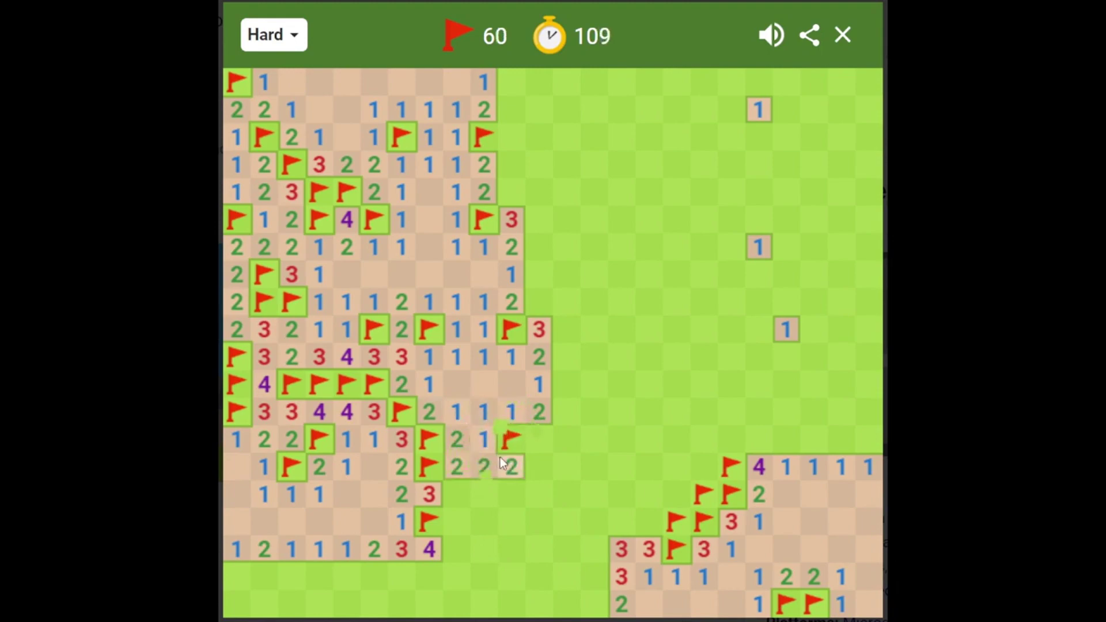
pyautogui.click(458, 465)
# Flag mines around the 3s, reveal a 4 and clear neighbours of satisfied numbers.
pyautogui.rightClick(505, 497)
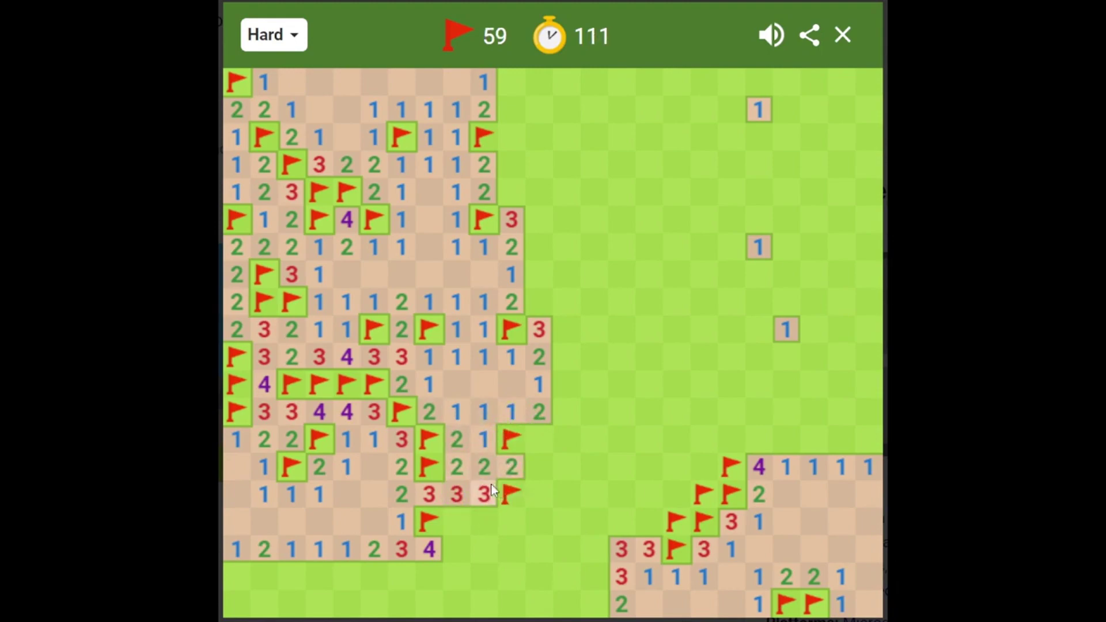
pyautogui.rightClick(456, 522)
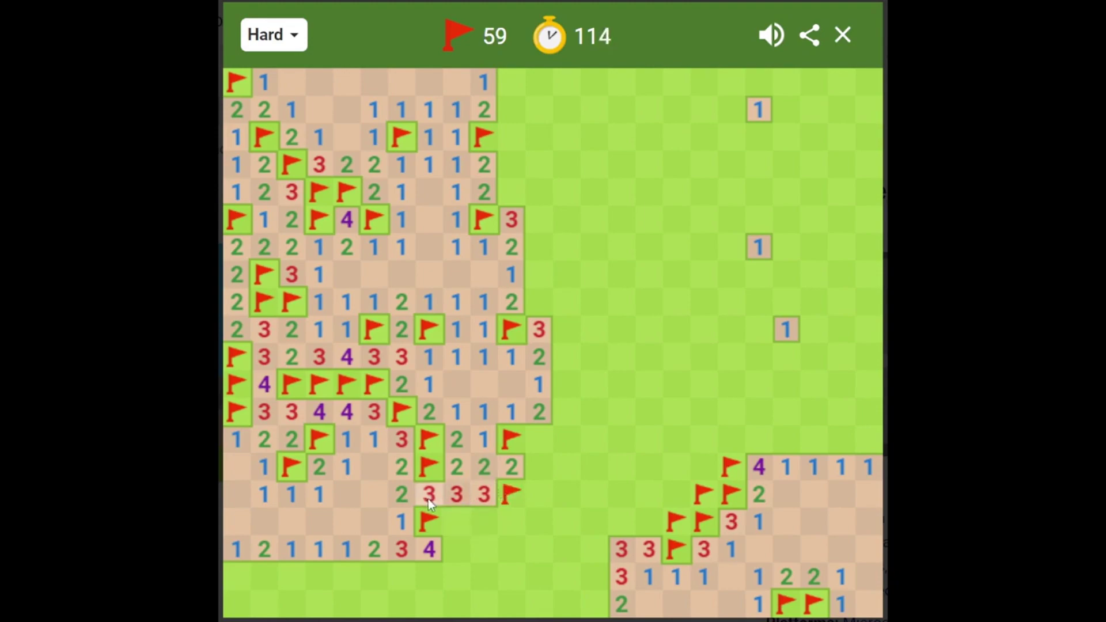
pyautogui.click(456, 504)
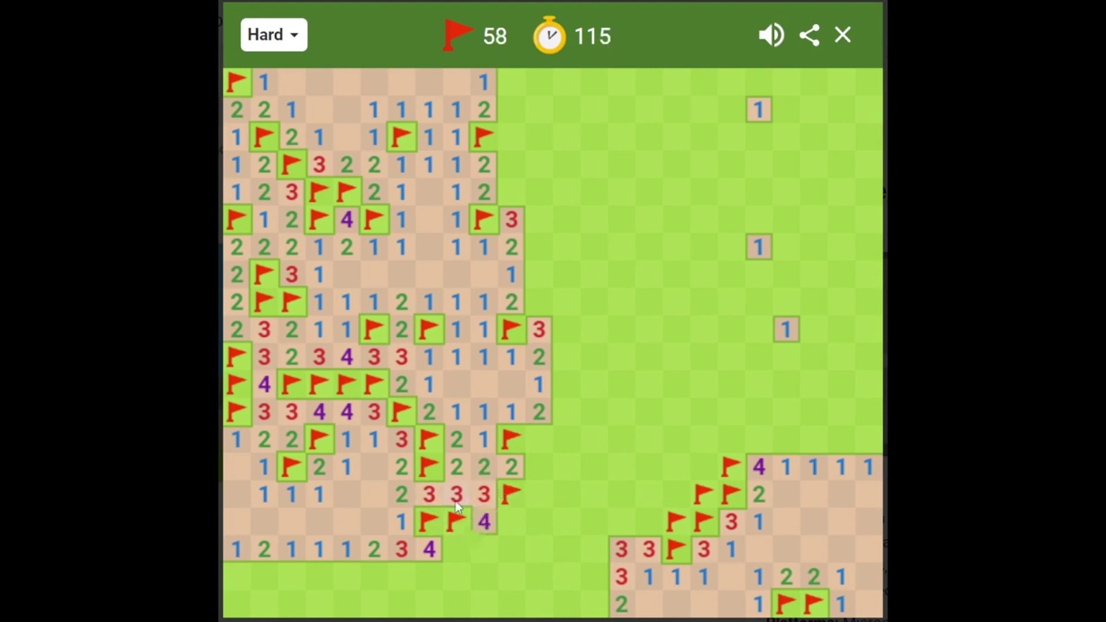
pyautogui.rightClick(506, 525)
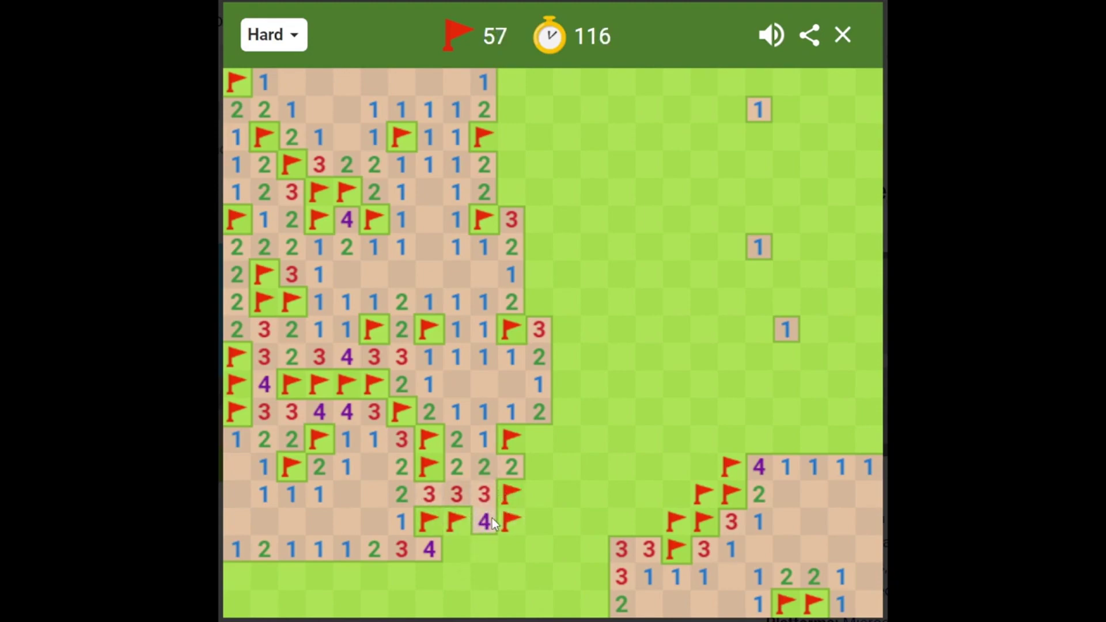
pyautogui.click(514, 462)
pyautogui.click(541, 478)
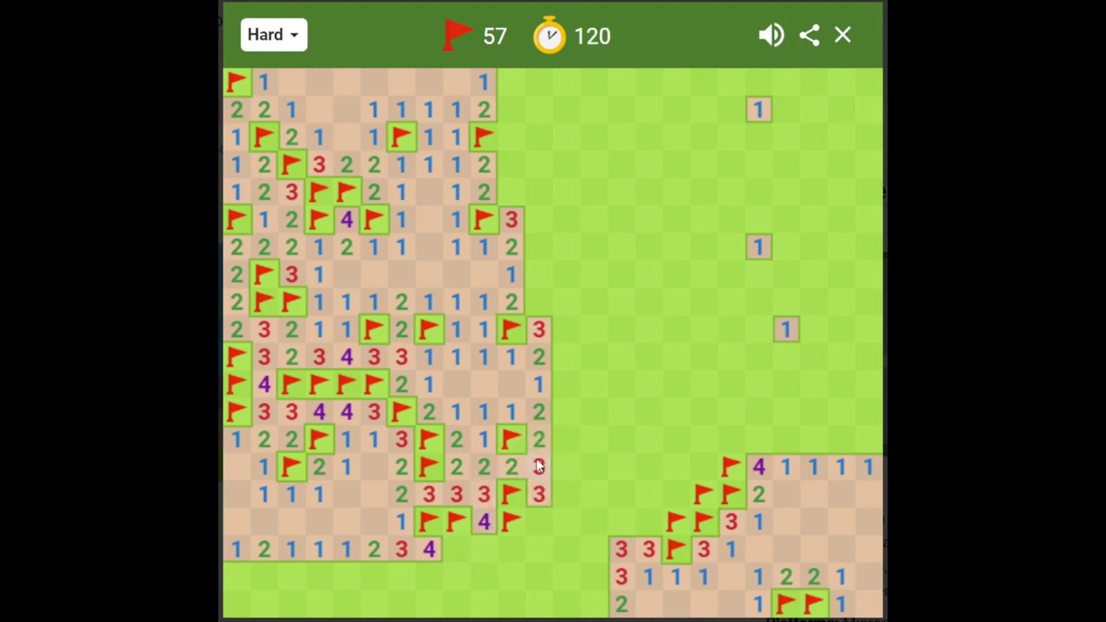
pyautogui.click(646, 554)
# Clear around the 4 and the top 2, then open a top-edge cell that explodes.
pyautogui.click(489, 516)
pyautogui.click(482, 109)
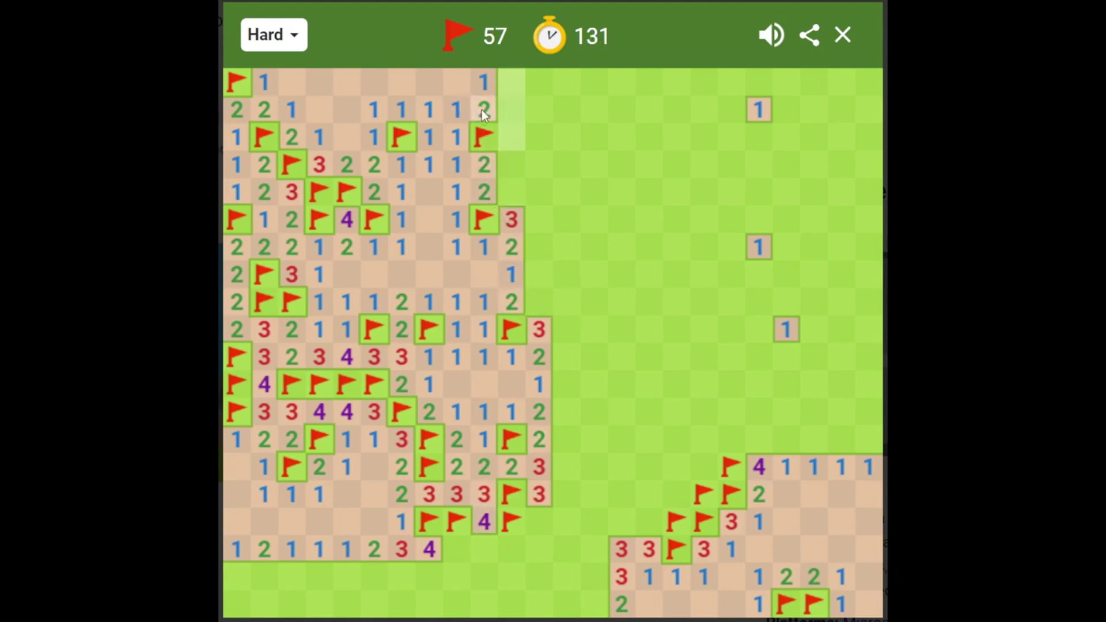
pyautogui.click(503, 79)
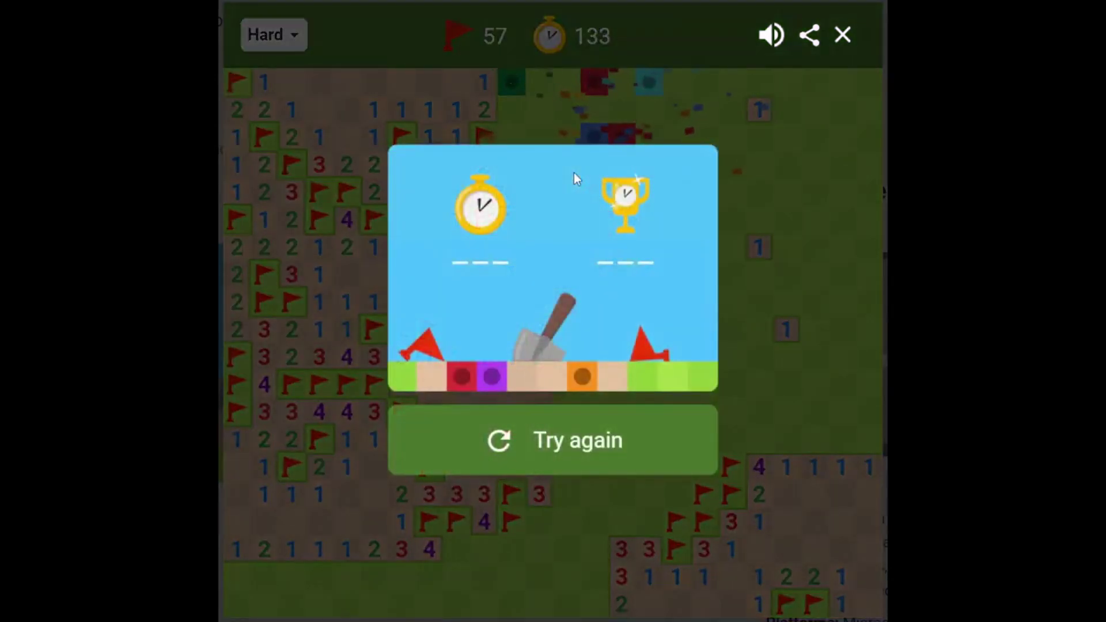
# Start a fresh Hard game and open the first cells of the board.
pyautogui.click(567, 437)
pyautogui.click(470, 343)
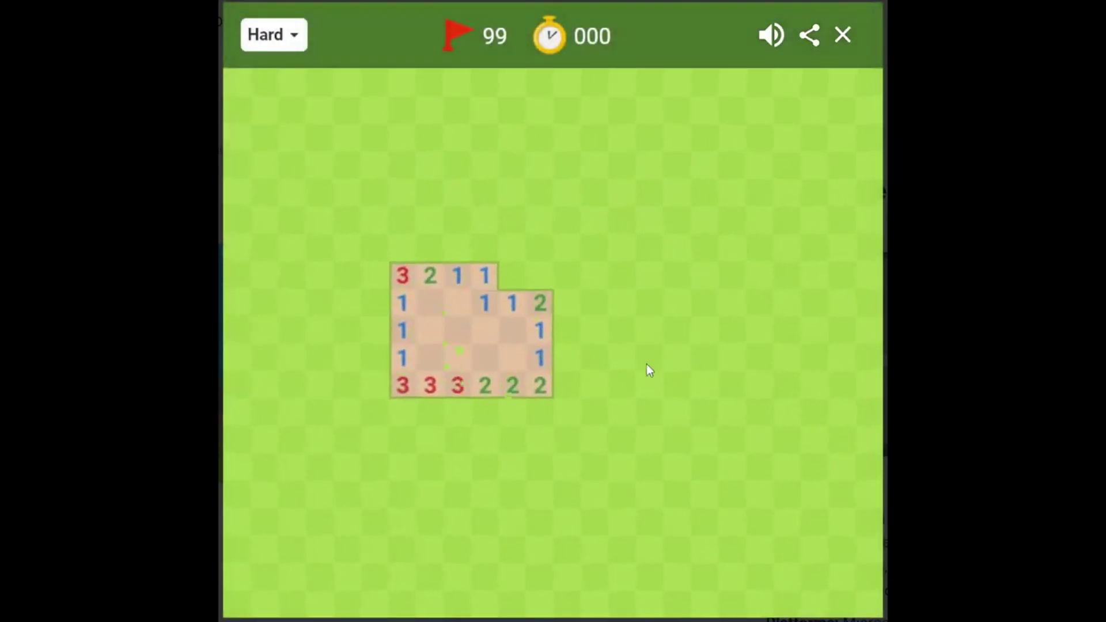
# Flag three mines by the top row, then open lower-right cells, hitting a mine.
pyautogui.rightClick(507, 277)
pyautogui.click(486, 272)
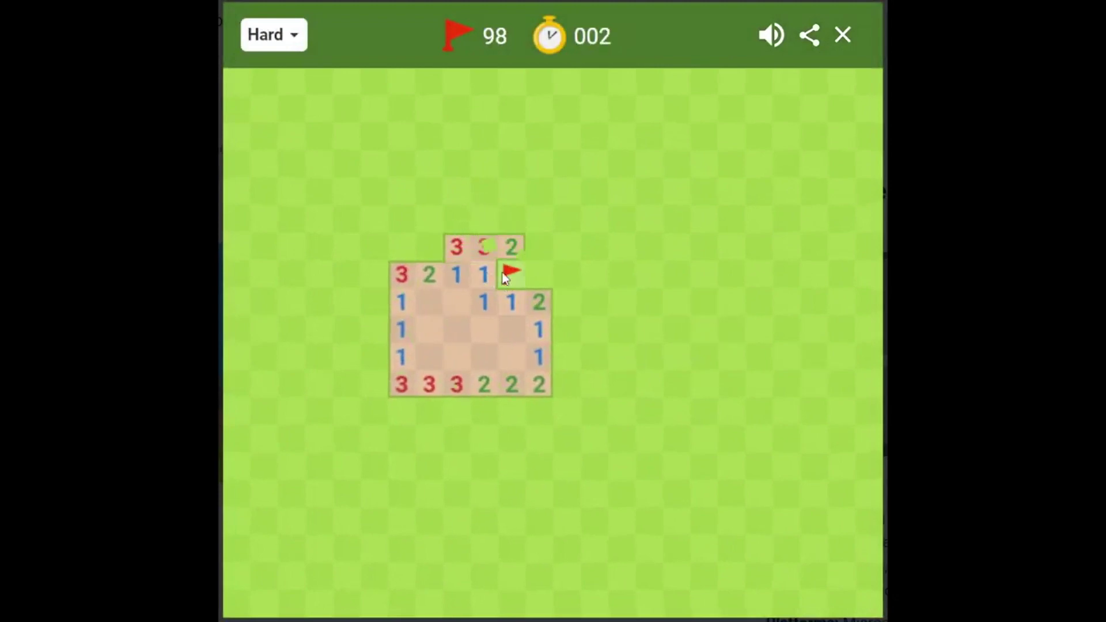
pyautogui.rightClick(430, 249)
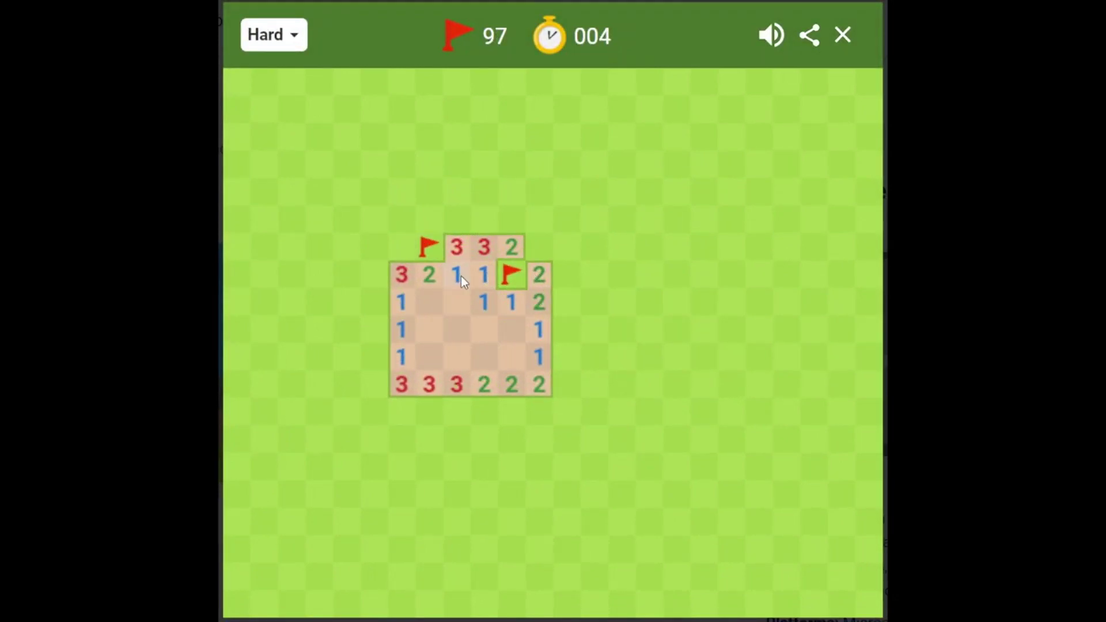
pyautogui.rightClick(404, 258)
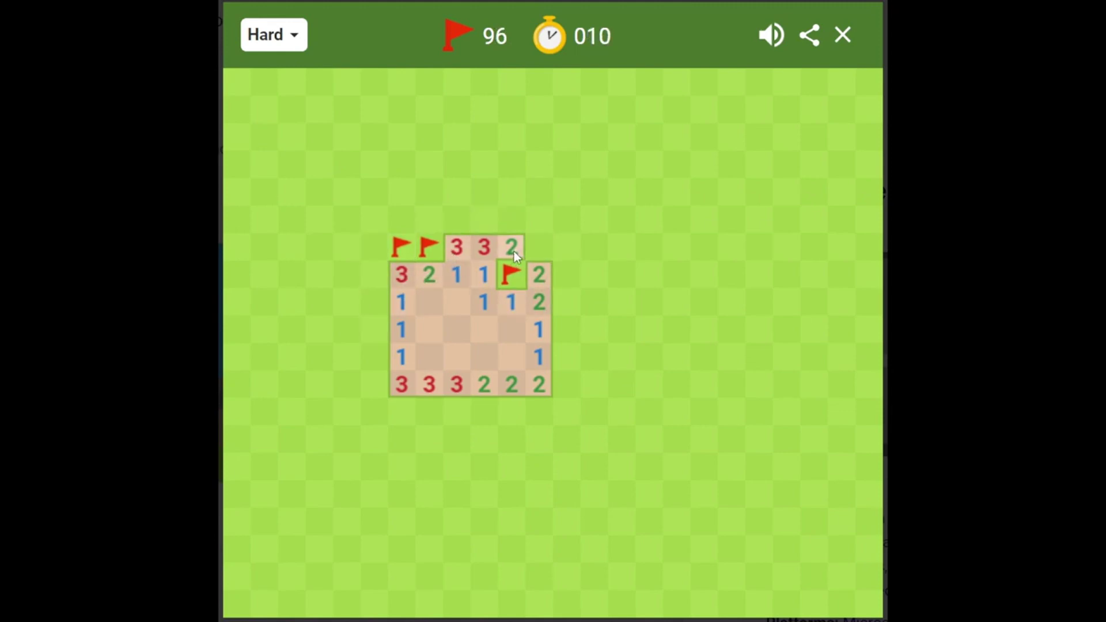
pyautogui.click(796, 559)
pyautogui.click(540, 522)
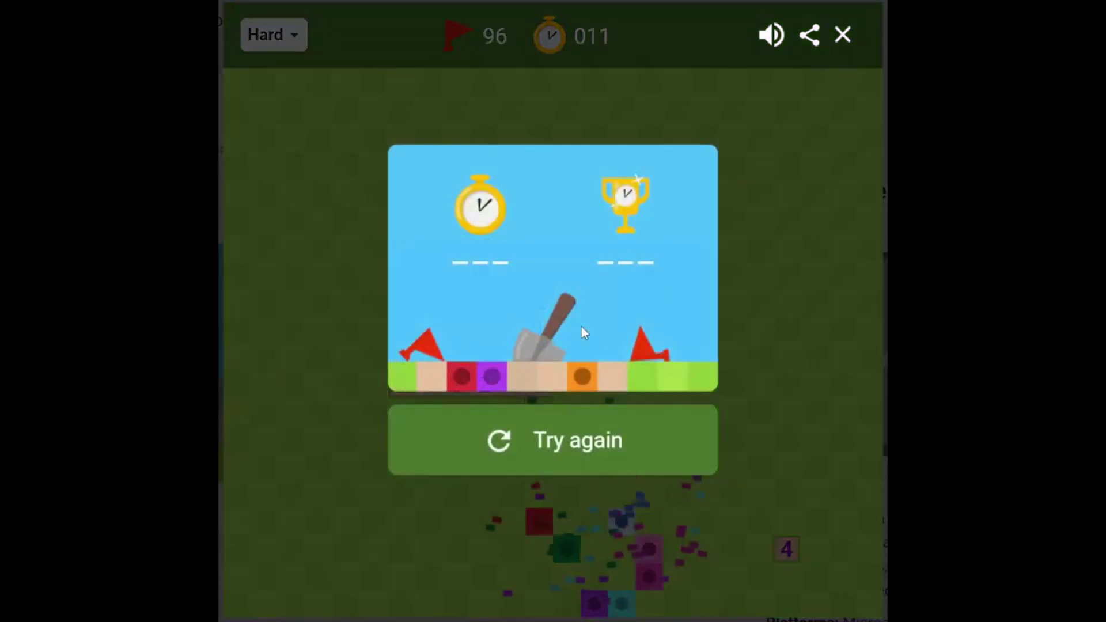
# Start a new Hard game and open several starting areas across the board.
pyautogui.click(654, 350)
pyautogui.click(669, 292)
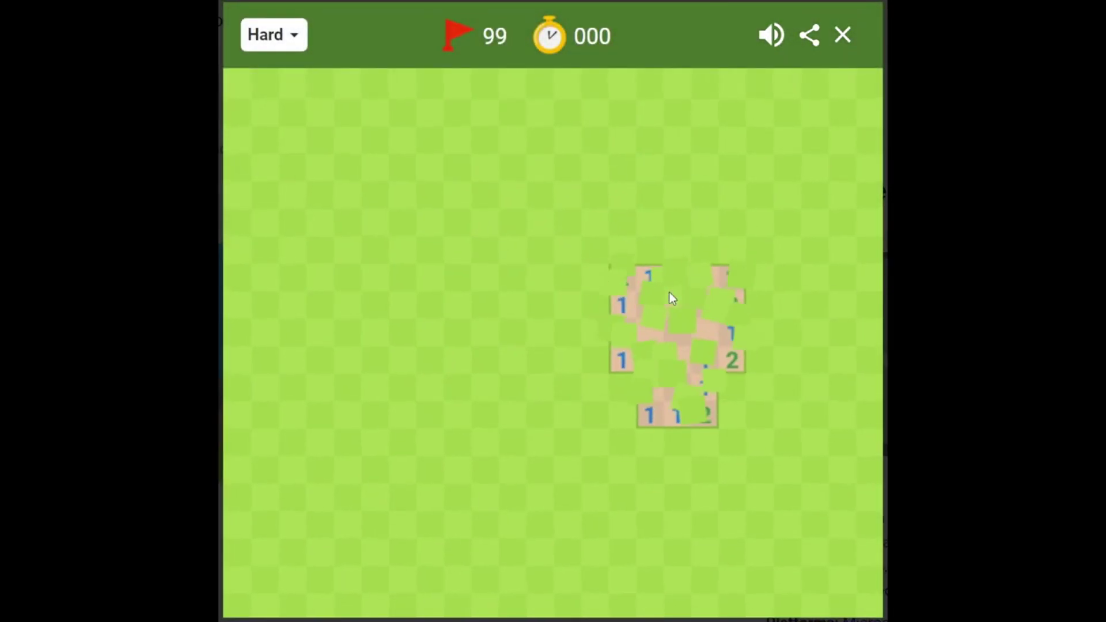
pyautogui.click(374, 357)
pyautogui.click(457, 495)
pyautogui.click(311, 192)
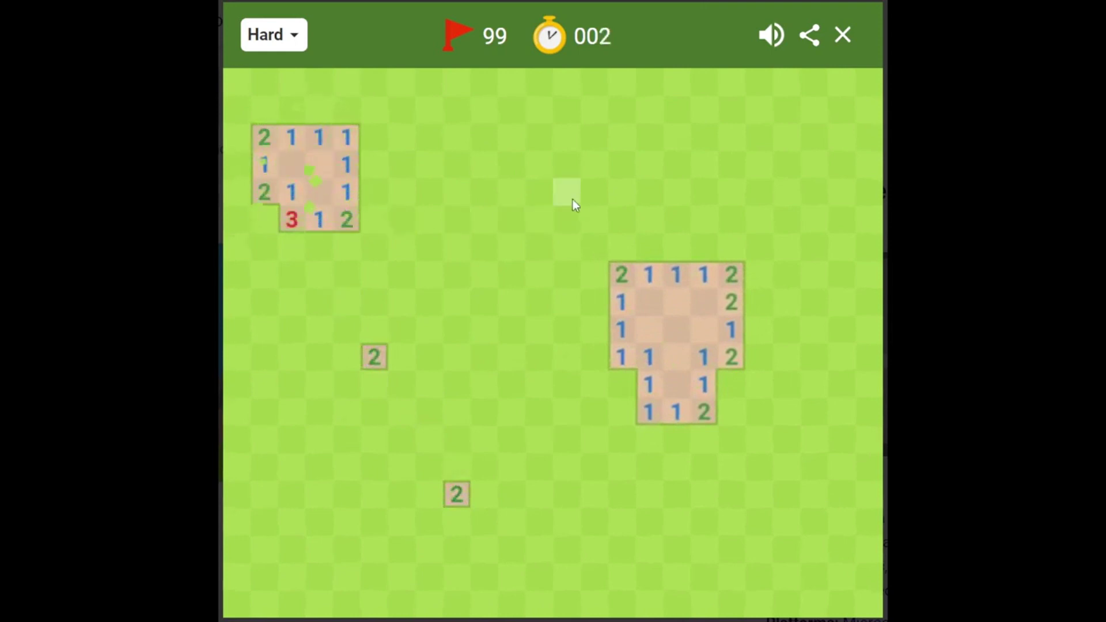
# Flag mines by the red 3 and the right cluster, then clear cells beside and below.
pyautogui.rightClick(264, 220)
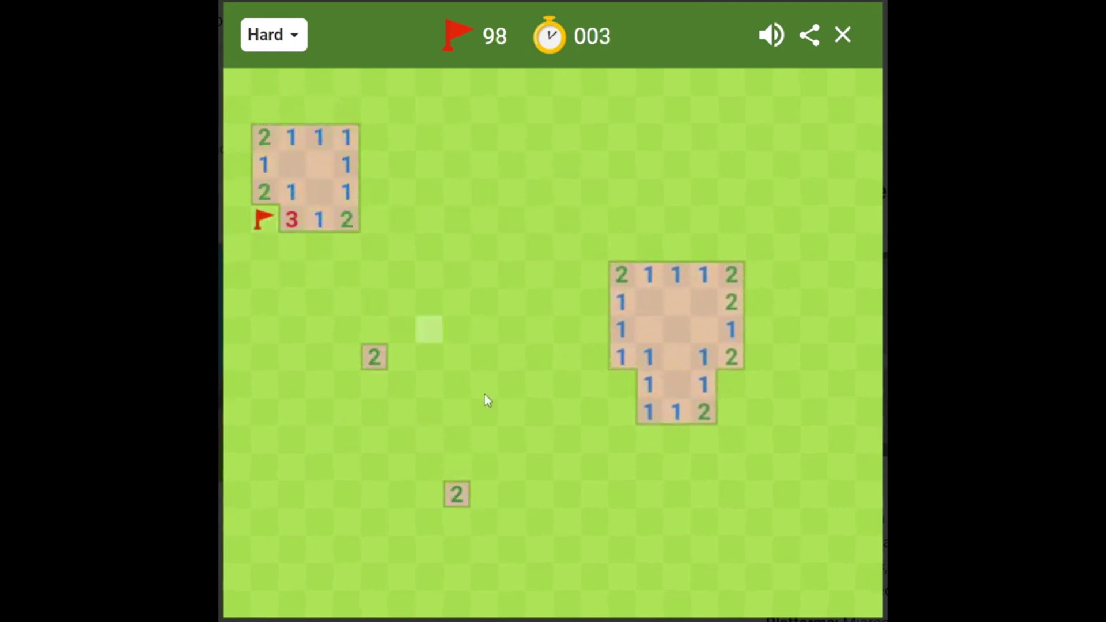
pyautogui.rightClick(623, 383)
pyautogui.click(622, 356)
pyautogui.click(595, 356)
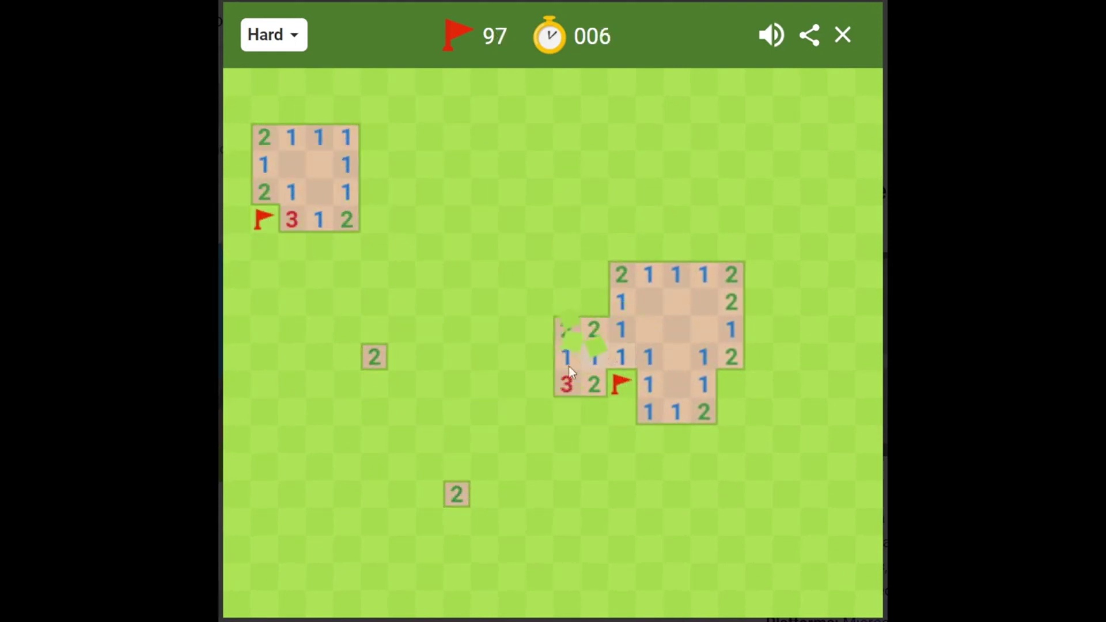
pyautogui.click(629, 413)
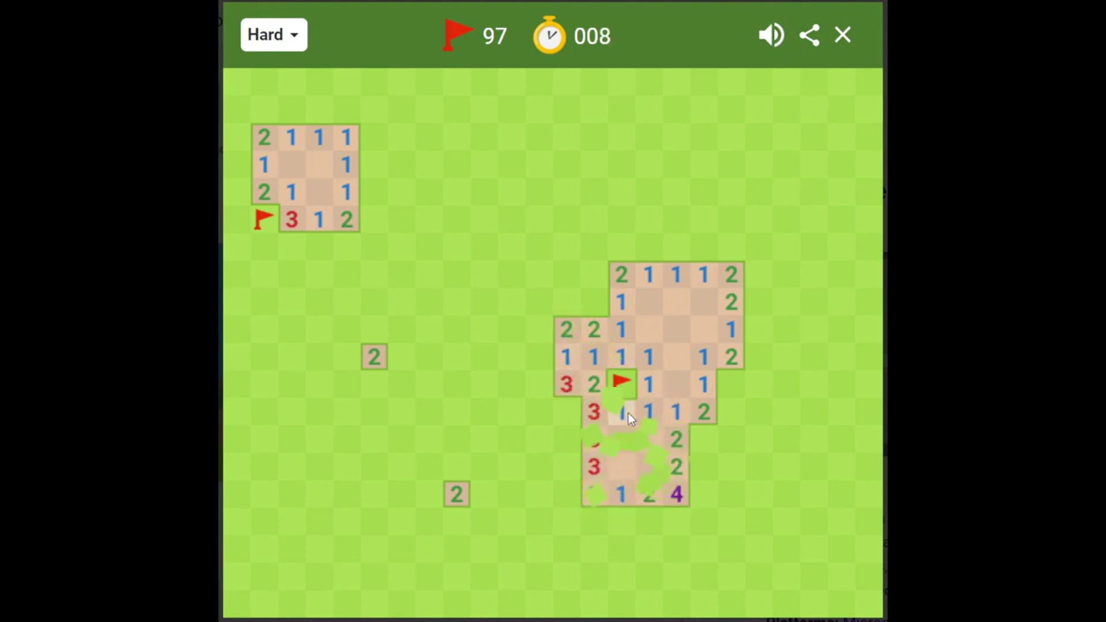
# Flag four mines left of the 3s and the 2, and reveal the row beneath.
pyautogui.rightClick(569, 415)
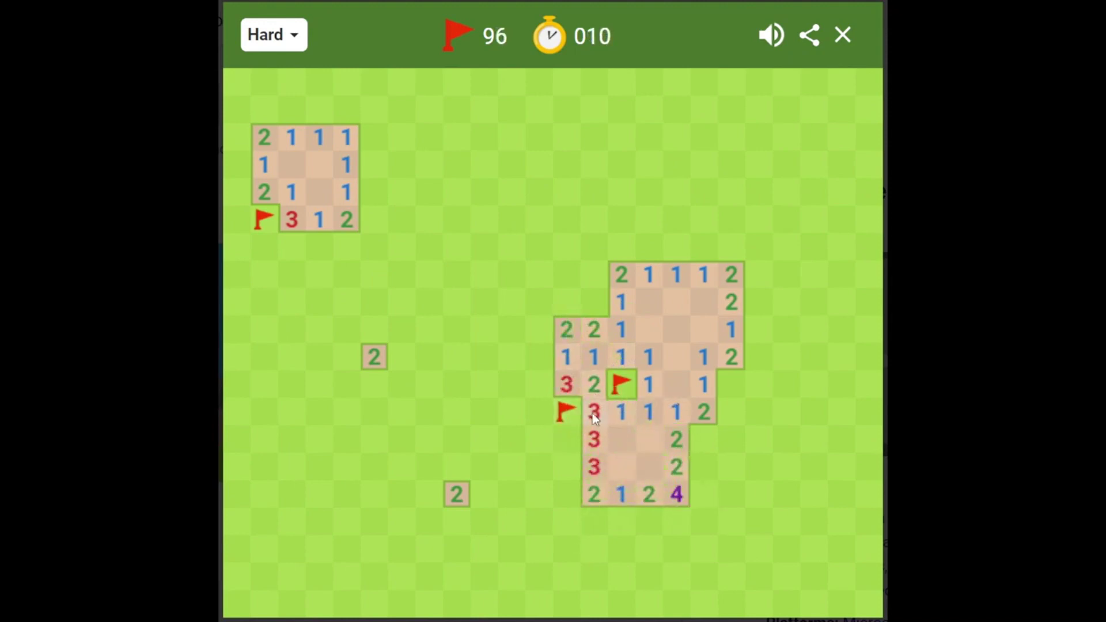
pyautogui.rightClick(569, 442)
pyautogui.rightClick(568, 466)
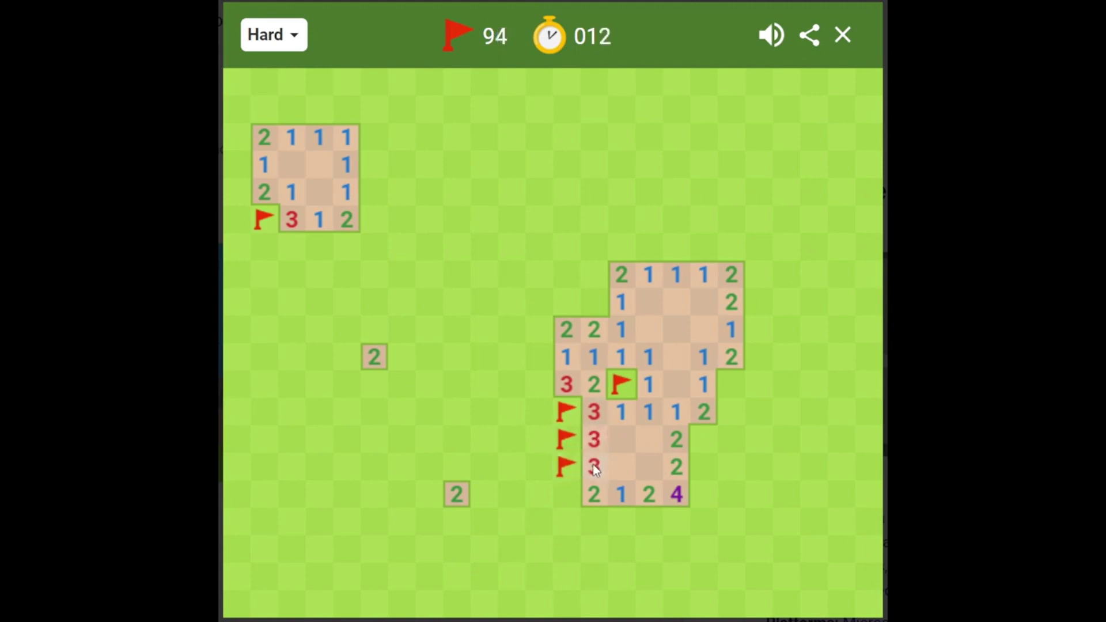
pyautogui.rightClick(570, 493)
pyautogui.click(593, 493)
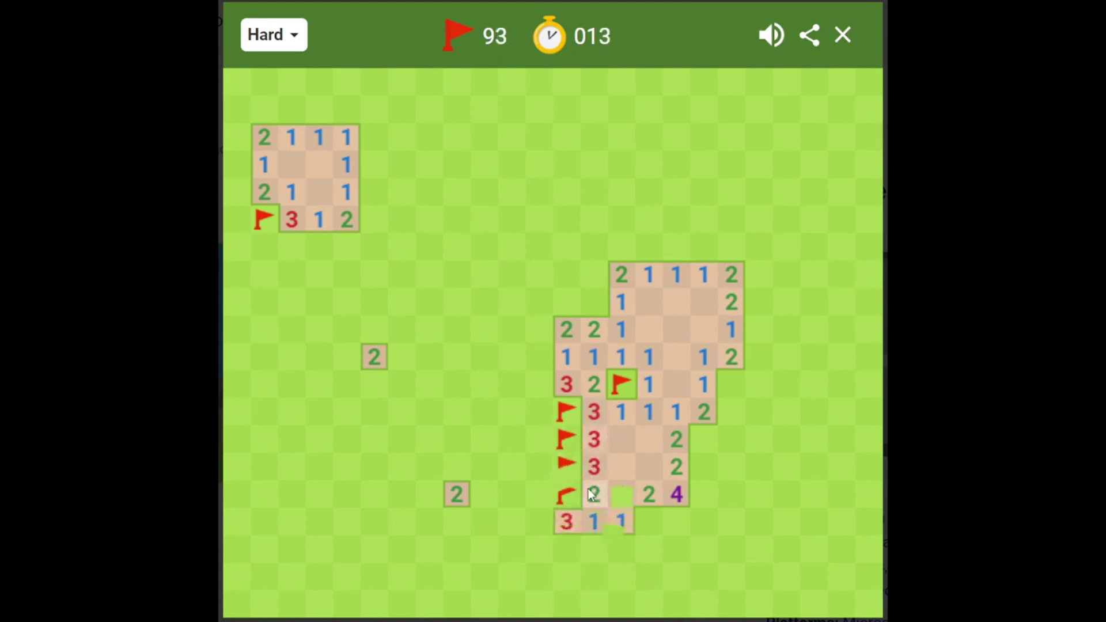
pyautogui.click(598, 521)
# Flag mines under the 2, along the right edge and below the purple 4.
pyautogui.rightClick(641, 526)
pyautogui.click(624, 527)
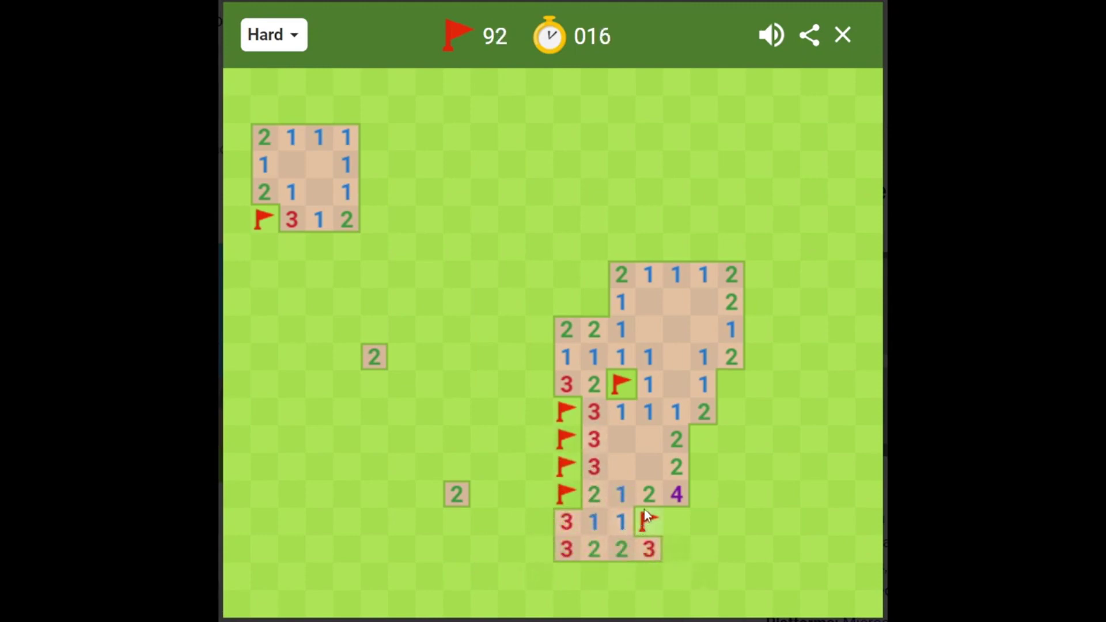
pyautogui.rightClick(677, 522)
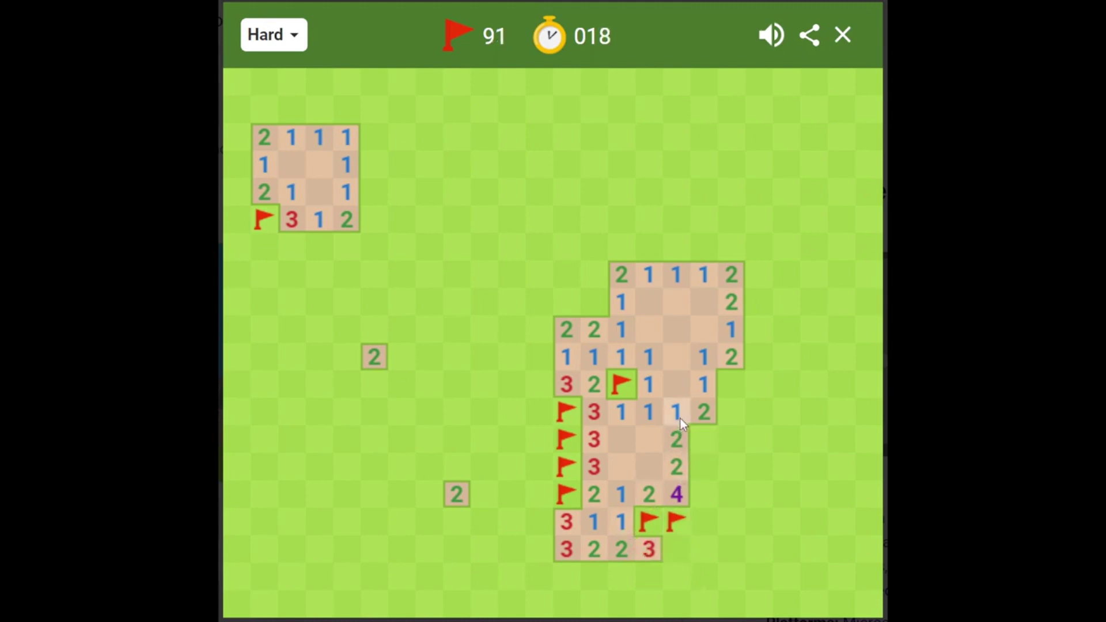
pyautogui.rightClick(703, 440)
pyautogui.rightClick(696, 466)
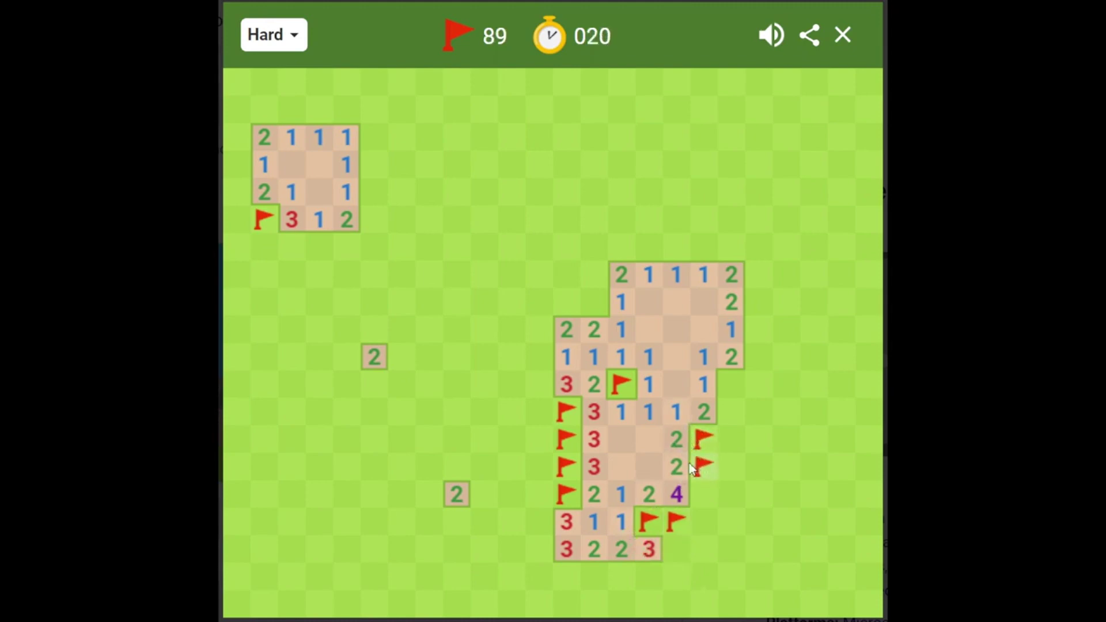
pyautogui.click(700, 493)
pyautogui.rightClick(700, 518)
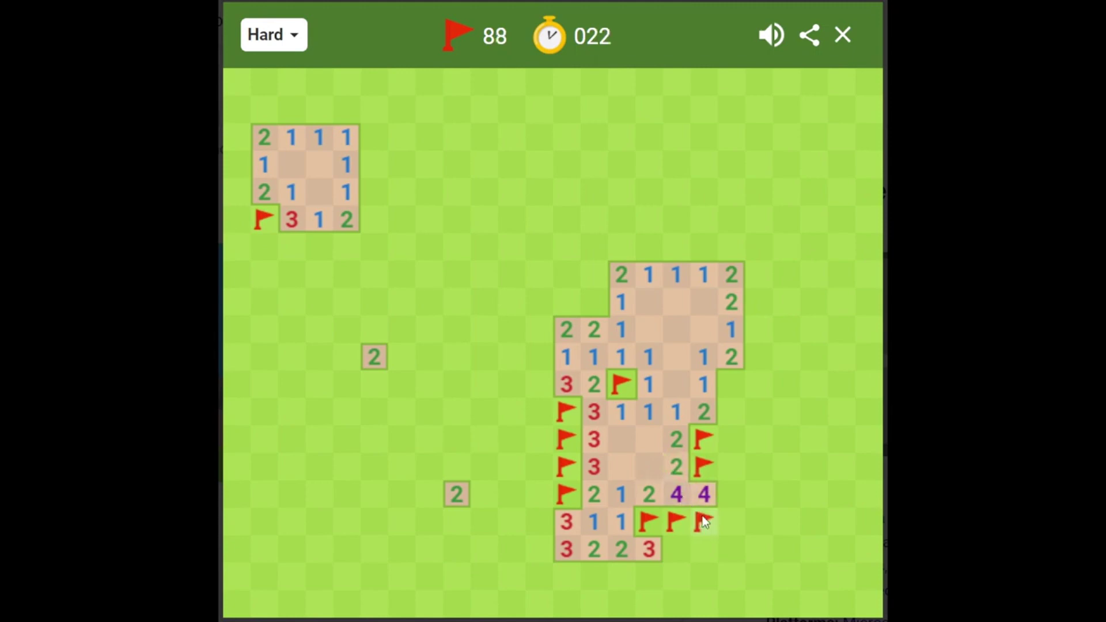
# Flag mines at the right edge and beside the 4, clearing the surrounding safe cells.
pyautogui.rightClick(731, 383)
pyautogui.click(708, 415)
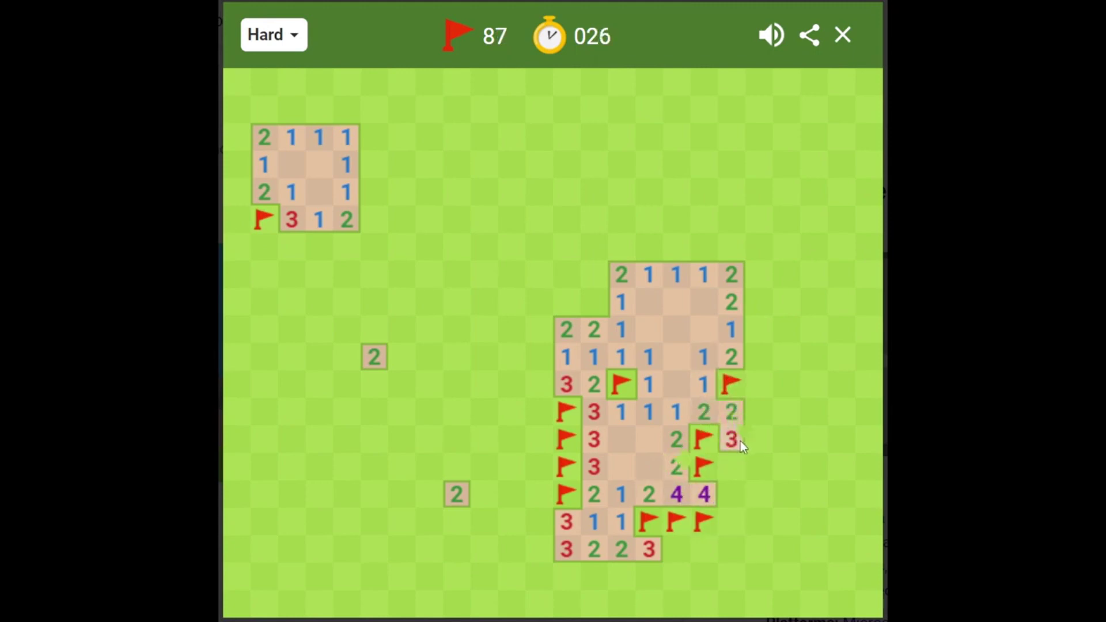
pyautogui.click(759, 390)
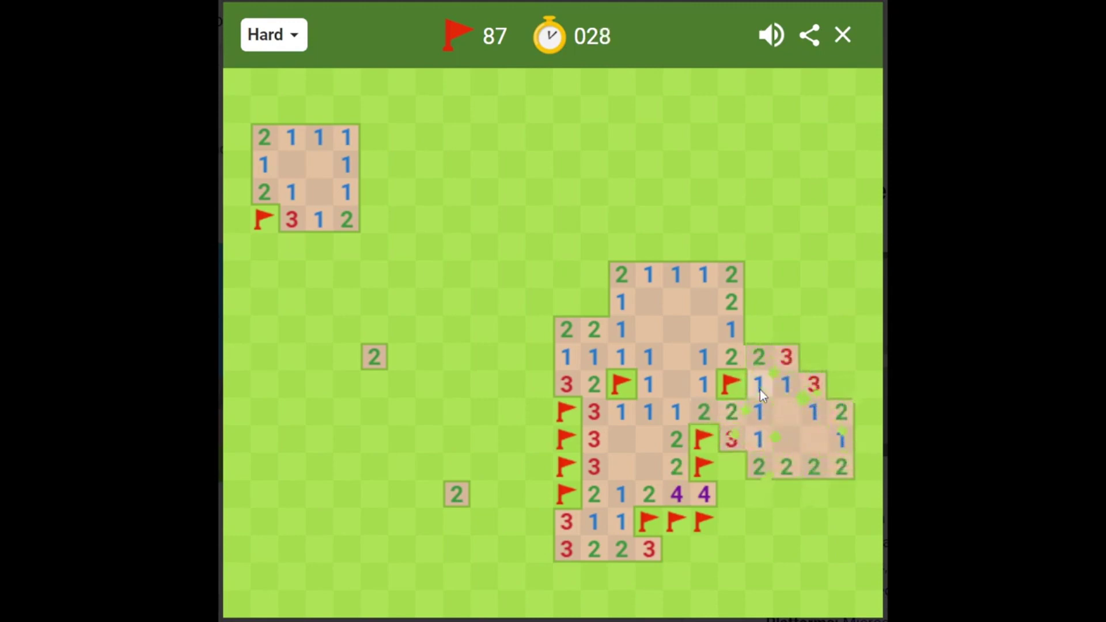
pyautogui.rightClick(733, 472)
pyautogui.click(710, 495)
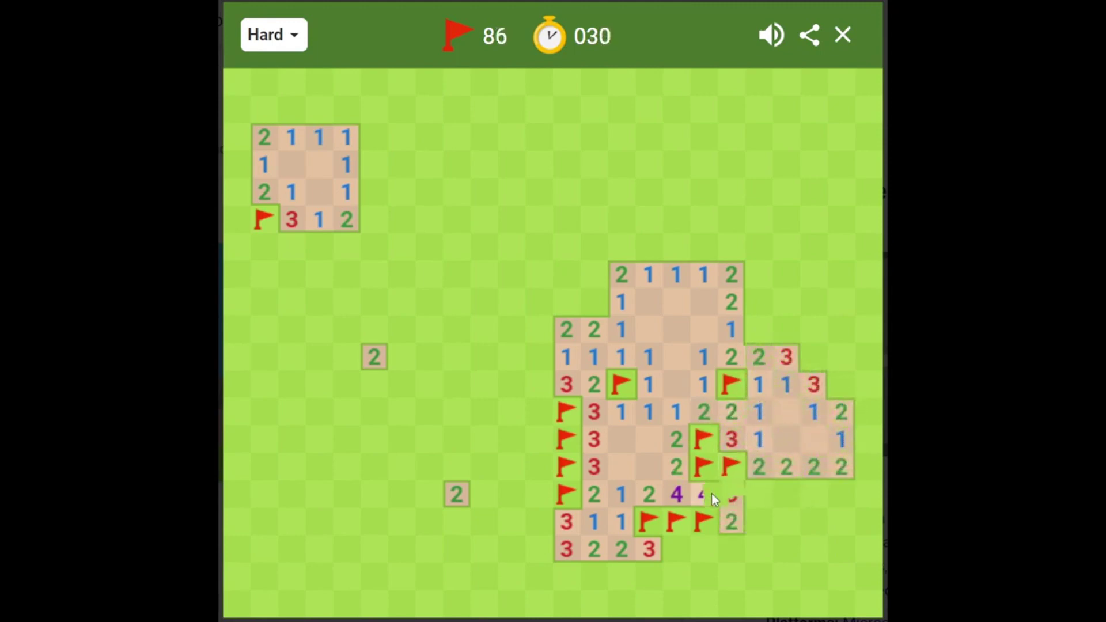
pyautogui.click(733, 494)
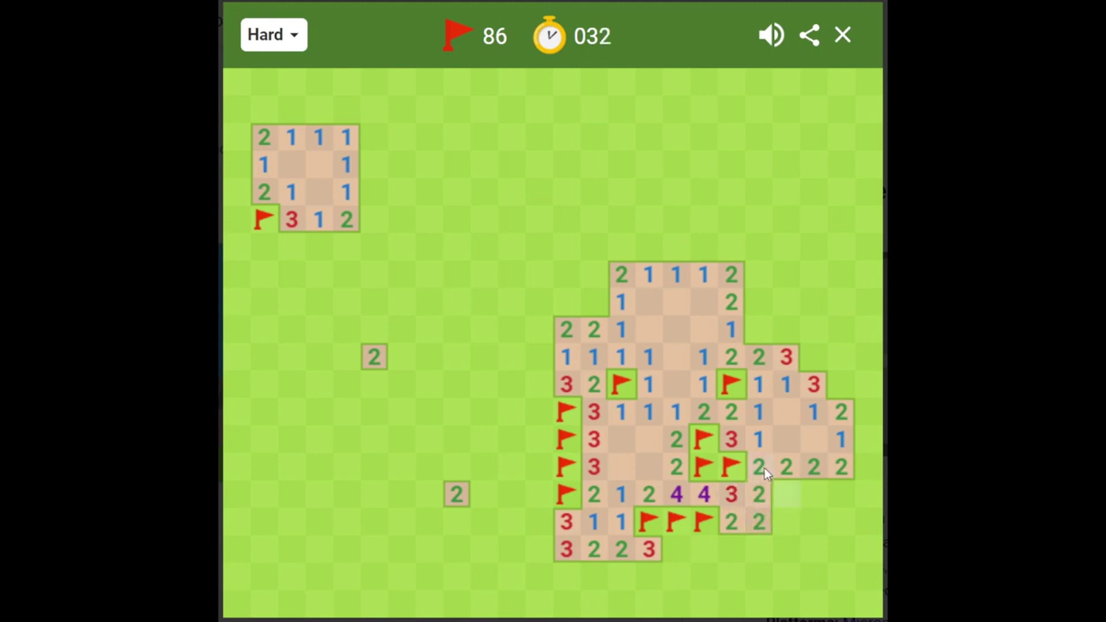
# Flag two lower-row mines and open the block further down, leaving 84 flags.
pyautogui.rightClick(787, 494)
pyautogui.rightClick(813, 497)
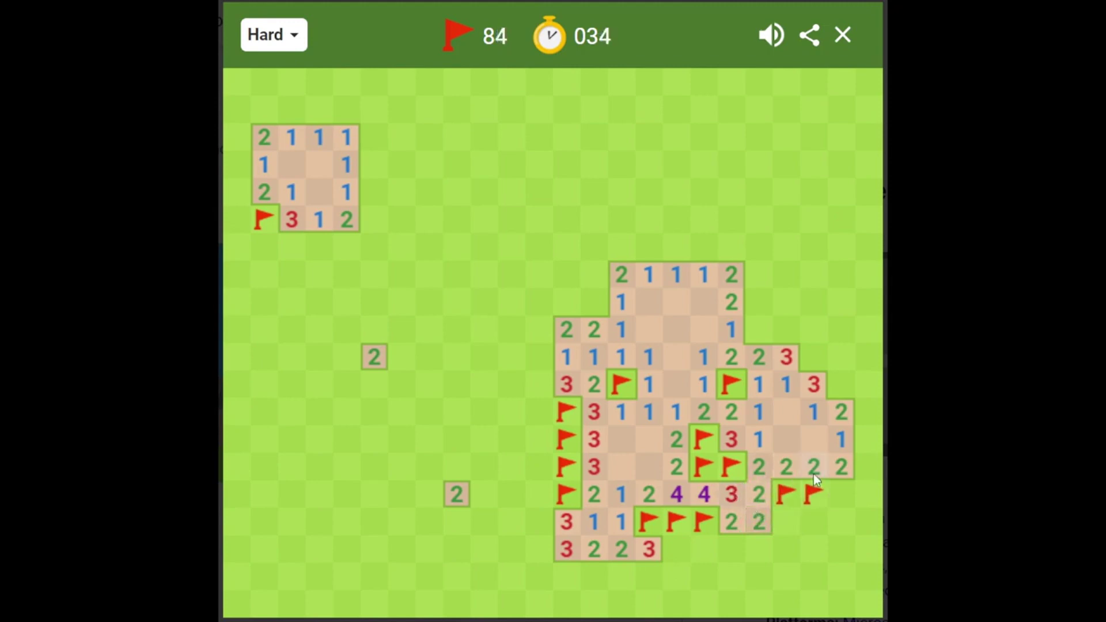
pyautogui.click(814, 475)
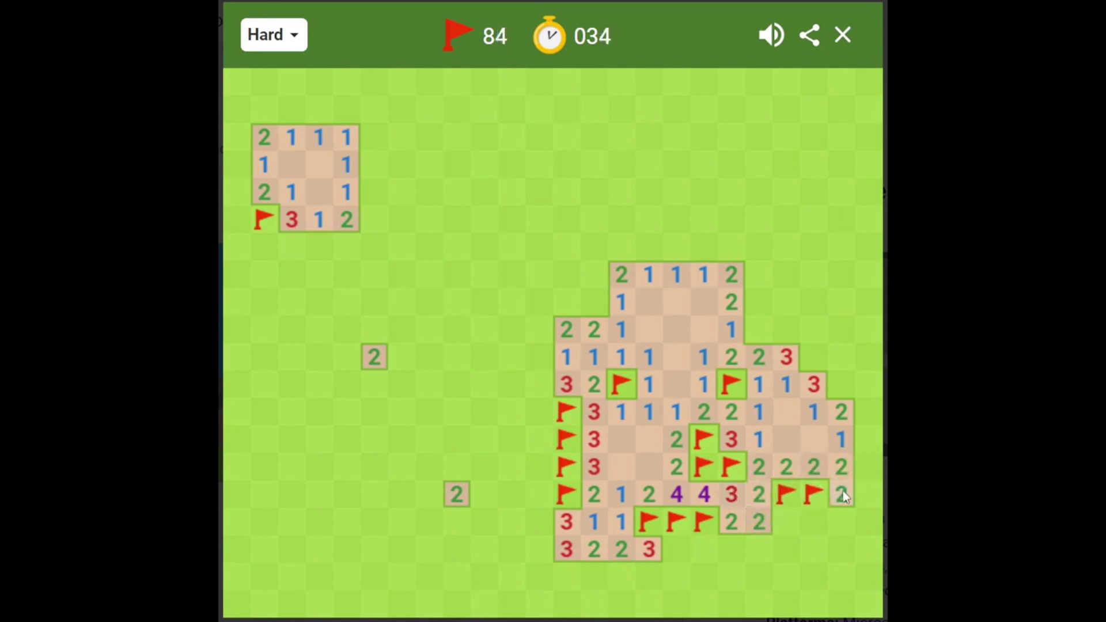
pyautogui.click(786, 544)
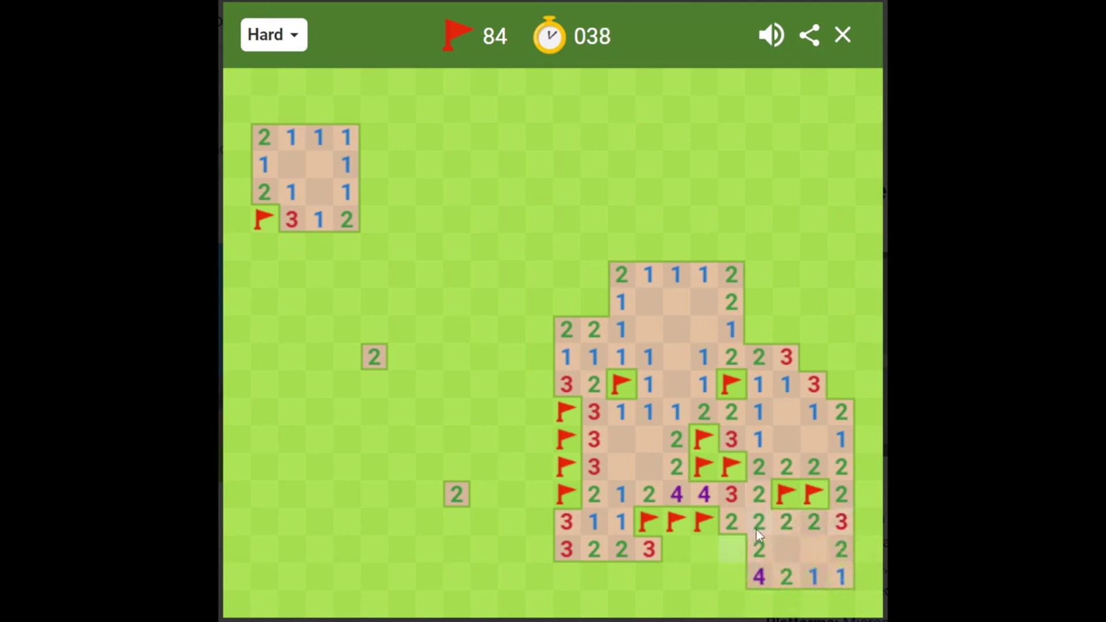
# Flag the bottom-row mines near the purple 4 and open the safe cells around it.
pyautogui.rightClick(735, 548)
pyautogui.click(732, 527)
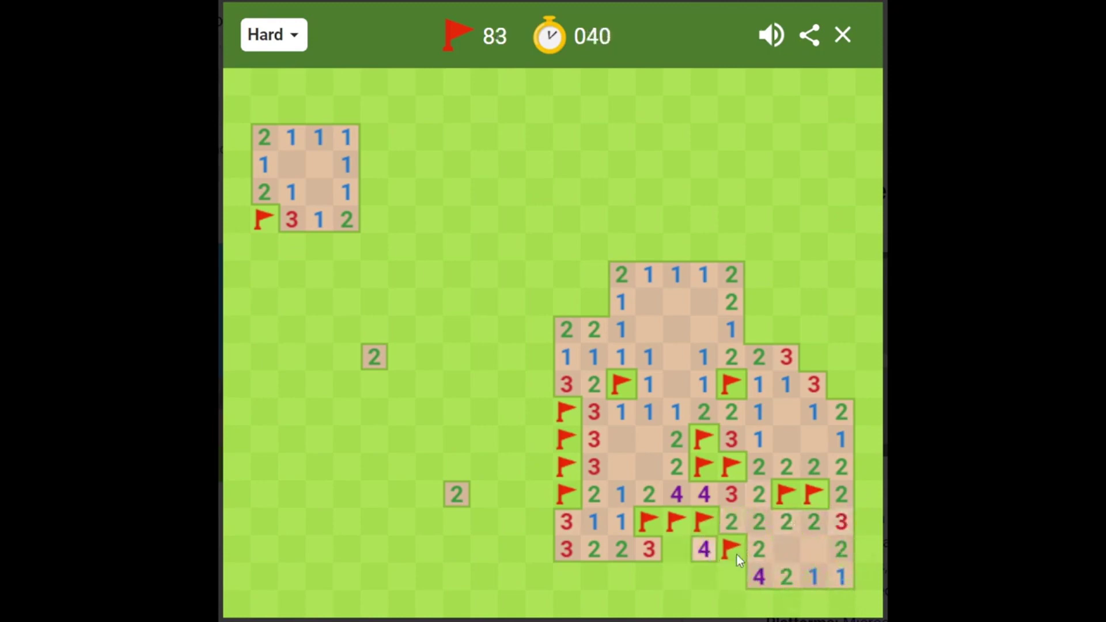
pyautogui.rightClick(734, 575)
pyautogui.click(705, 551)
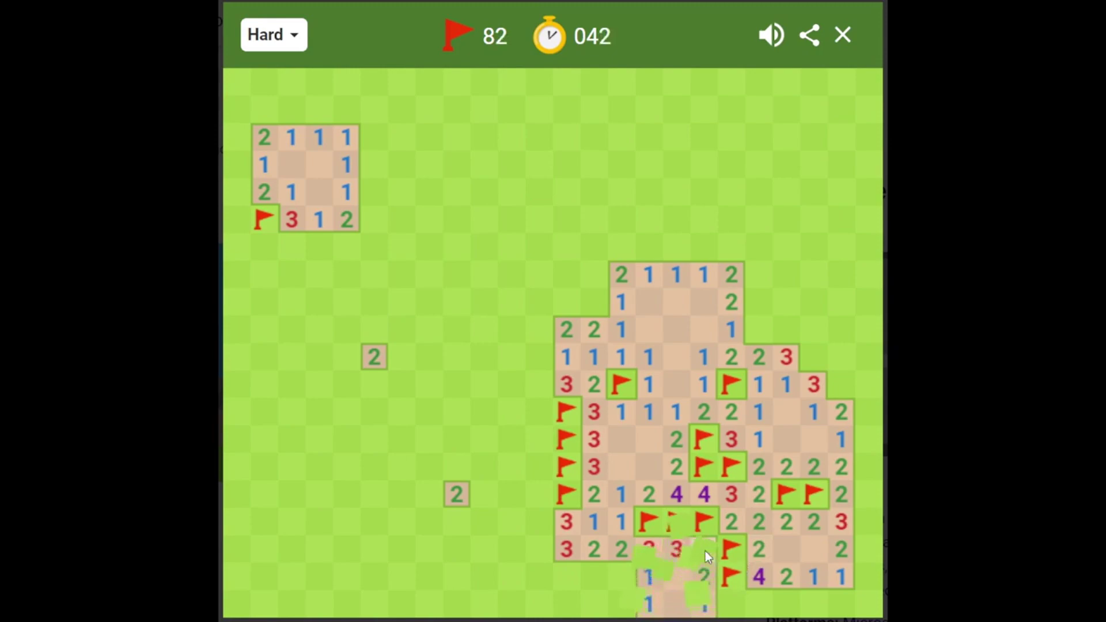
pyautogui.click(707, 584)
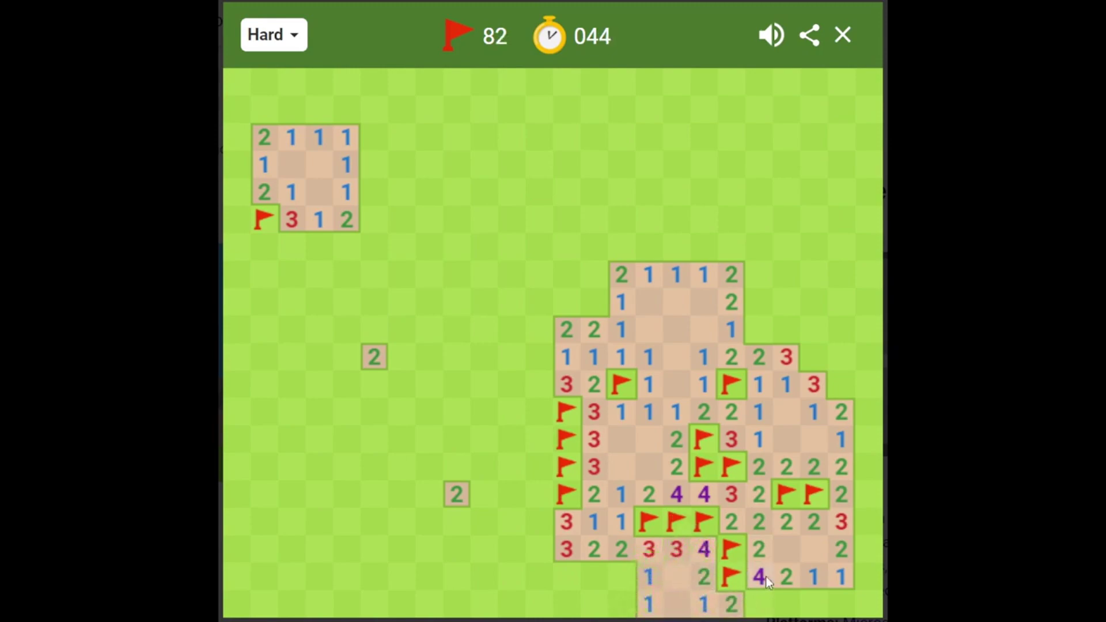
pyautogui.rightClick(762, 600)
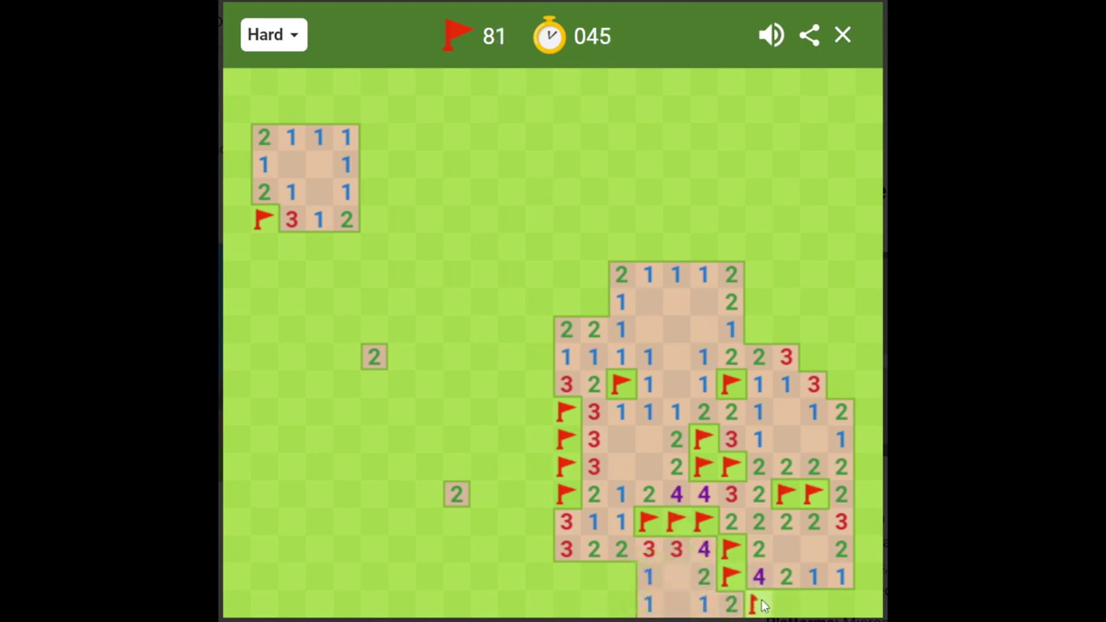
pyautogui.click(806, 584)
# Flag mines up the right edge and reveal the safe cells between them, leaving 75 flags.
pyautogui.rightClick(860, 551)
pyautogui.rightClick(861, 523)
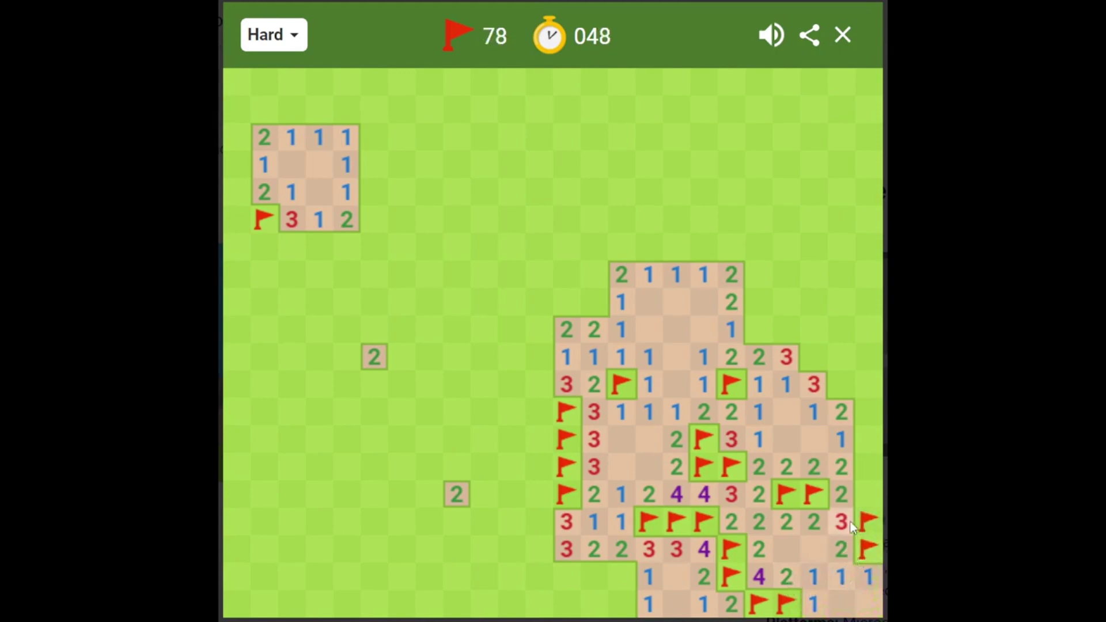
pyautogui.click(848, 500)
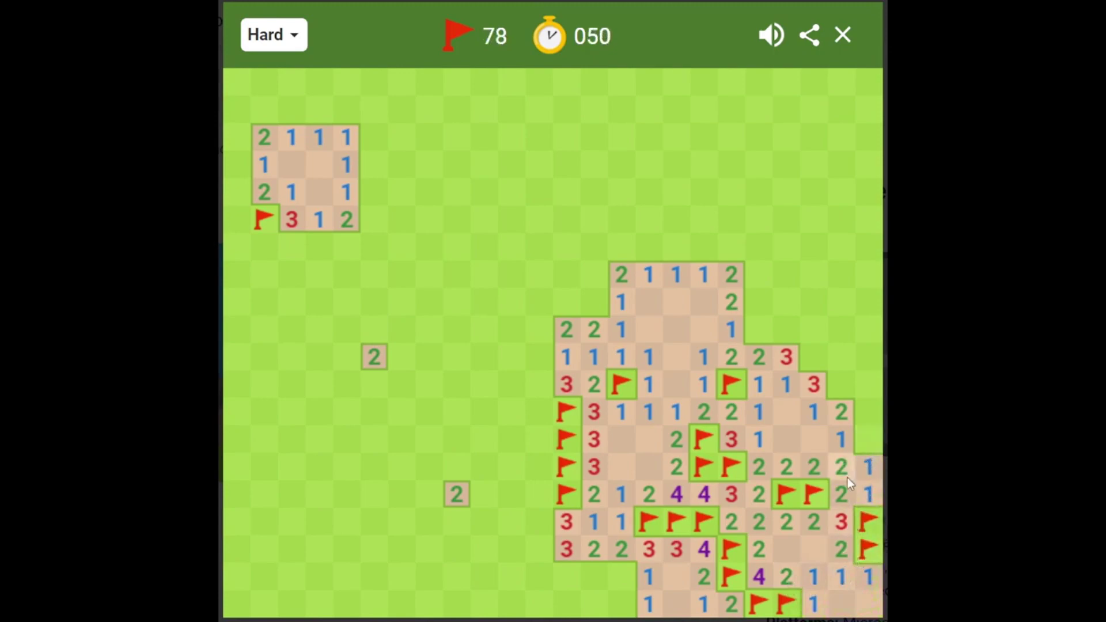
pyautogui.rightClick(869, 440)
pyautogui.click(862, 404)
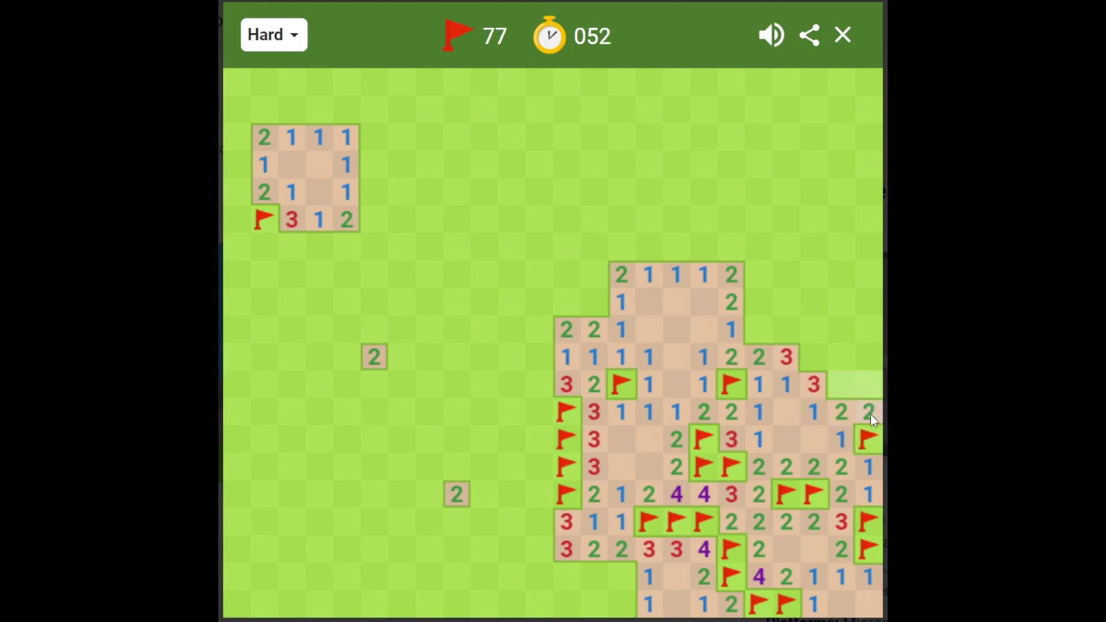
pyautogui.rightClick(841, 387)
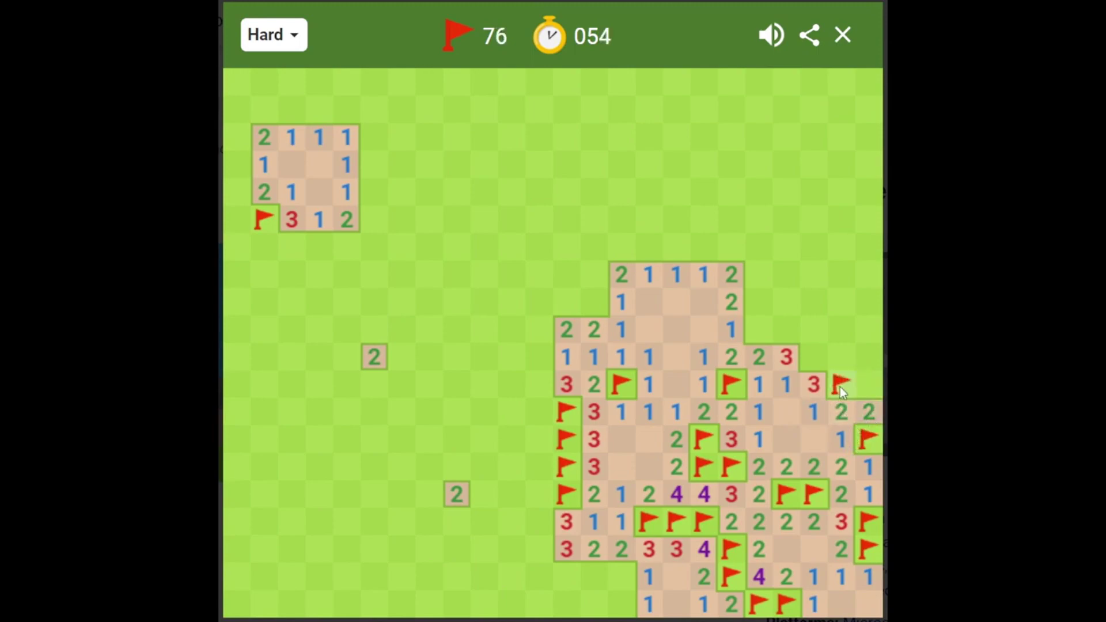
pyautogui.click(865, 387)
pyautogui.rightClick(808, 362)
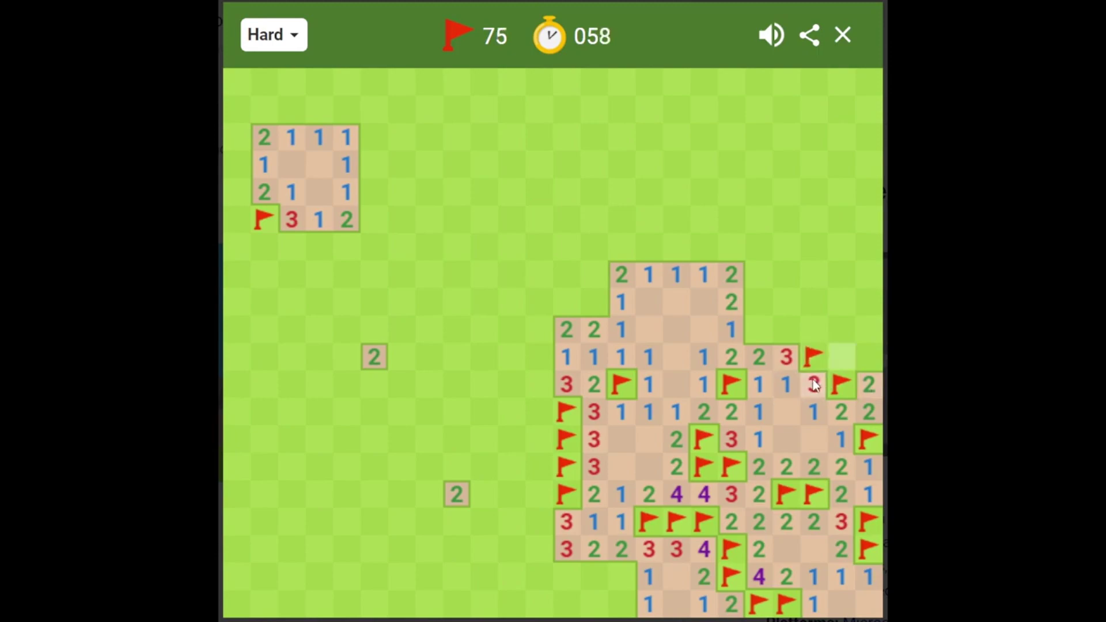
# Flag mines beside the upper-right 3 and above the 2, opening the right-edge cells.
pyautogui.rightClick(841, 360)
pyautogui.click(870, 358)
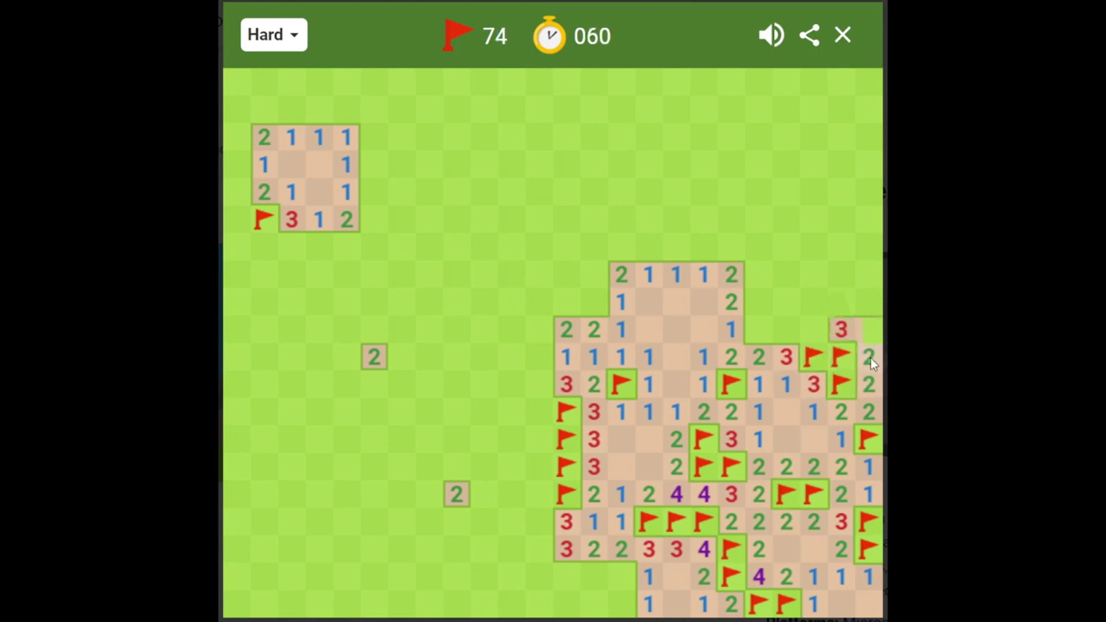
pyautogui.click(868, 331)
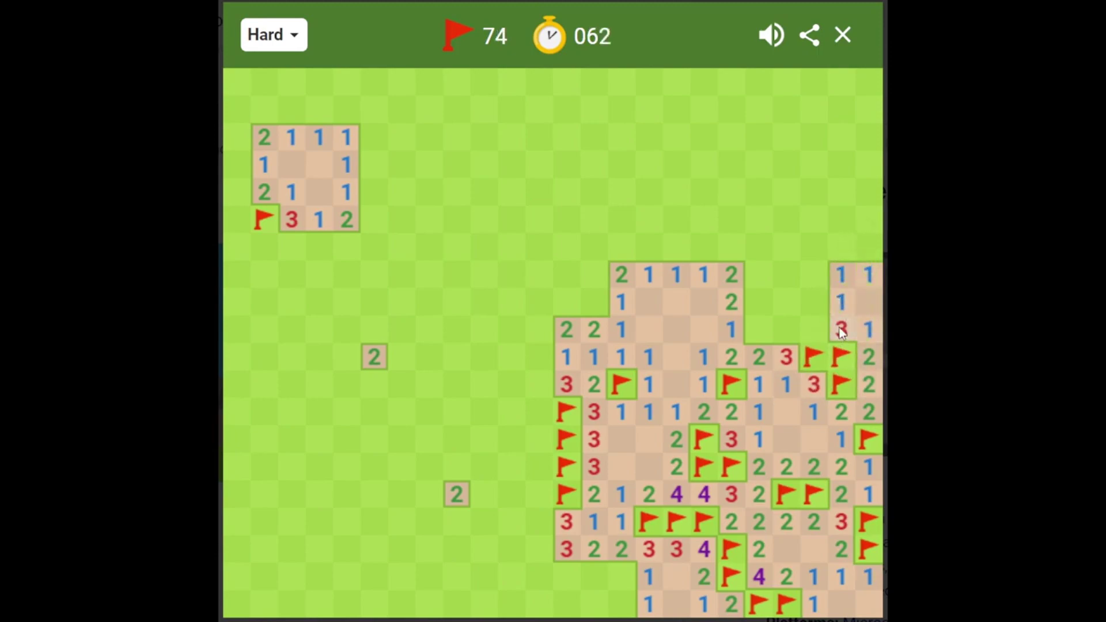
pyautogui.click(787, 357)
pyautogui.rightClick(750, 335)
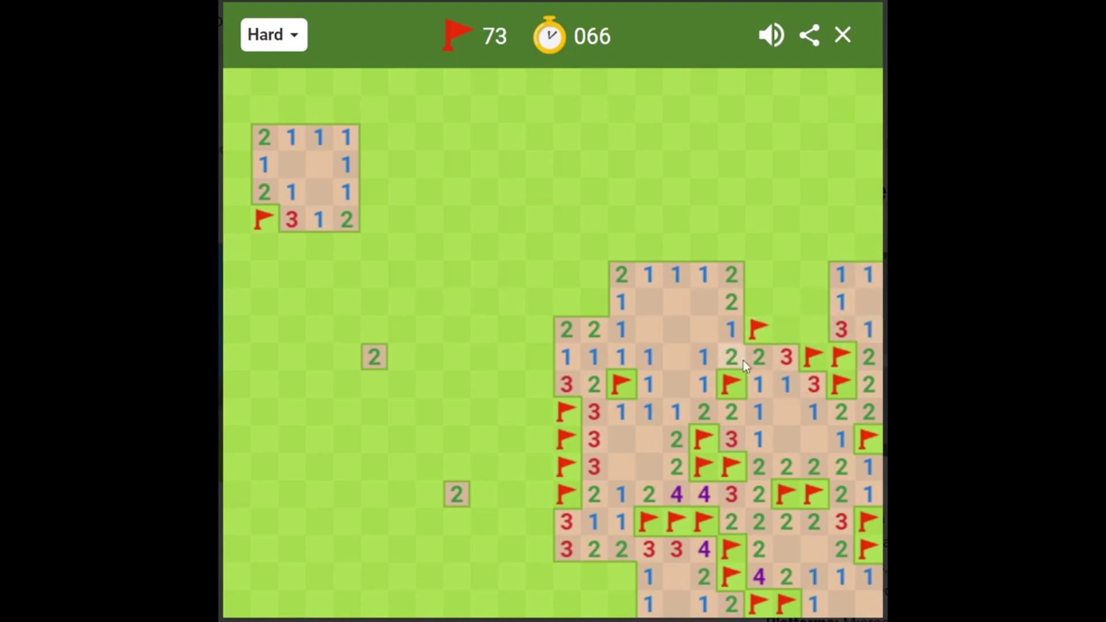
pyautogui.click(755, 354)
# Open the upper-right pocket and top row, flagging mines inside it and at the corner.
pyautogui.rightClick(808, 324)
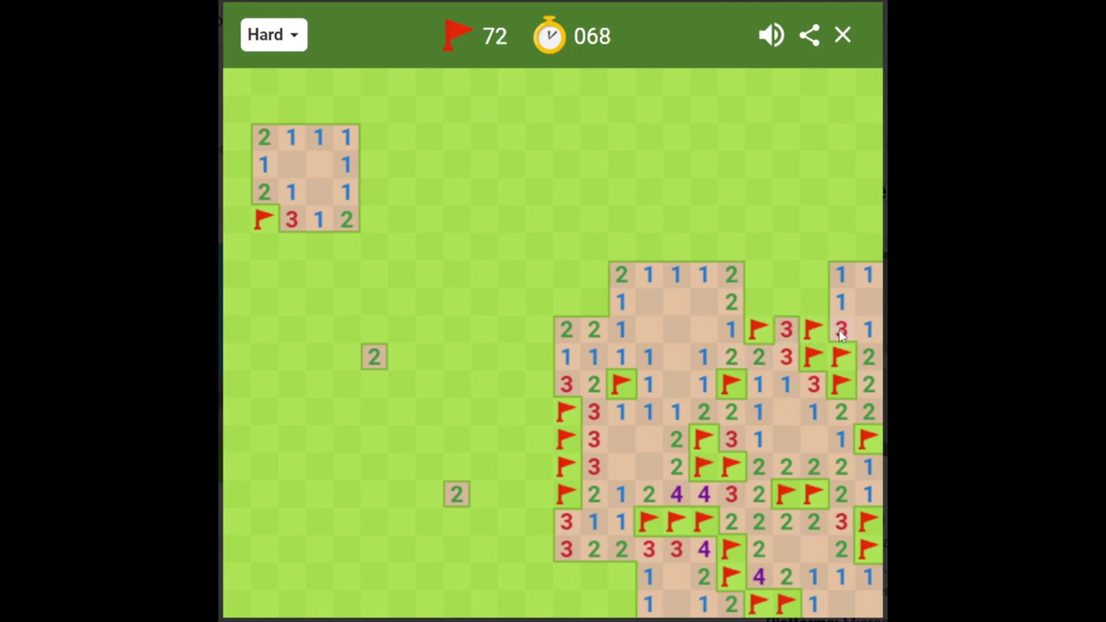
pyautogui.click(839, 331)
pyautogui.click(815, 299)
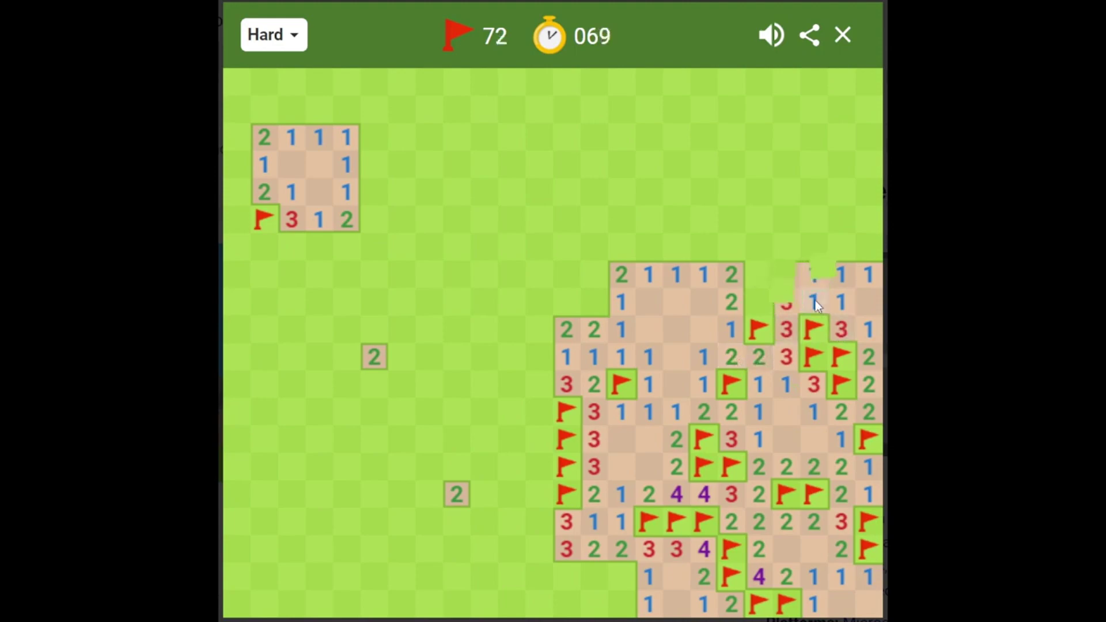
pyautogui.click(788, 330)
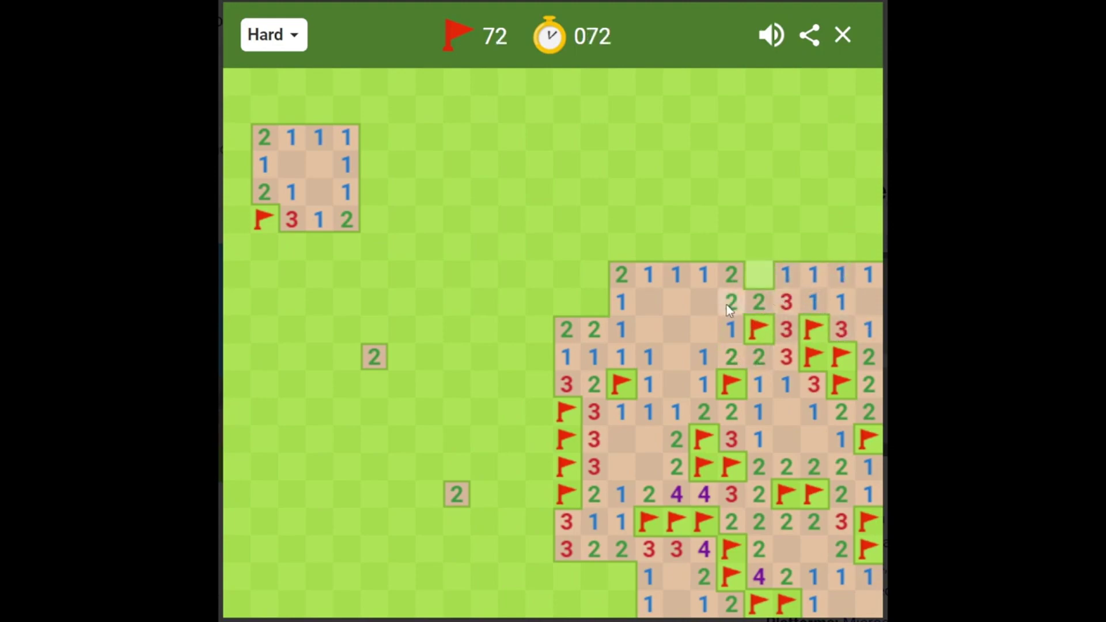
pyautogui.rightClick(757, 278)
pyautogui.click(797, 282)
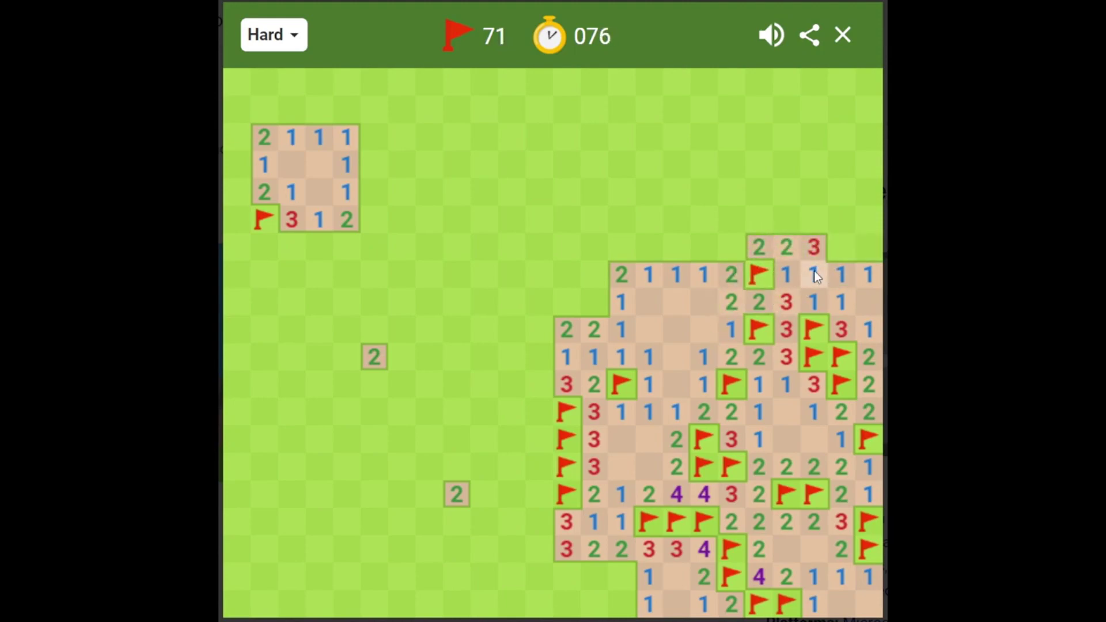
pyautogui.rightClick(841, 247)
pyautogui.click(867, 247)
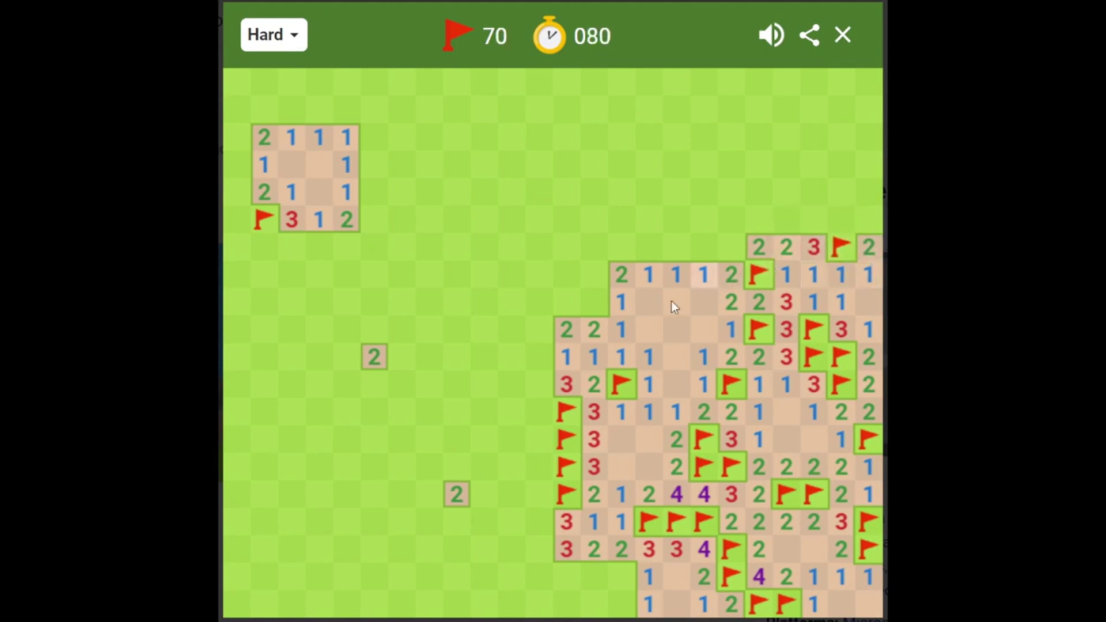
# Flag three mines at the region's top-left and top, opening the cells above them.
pyautogui.rightClick(595, 305)
pyautogui.click(619, 308)
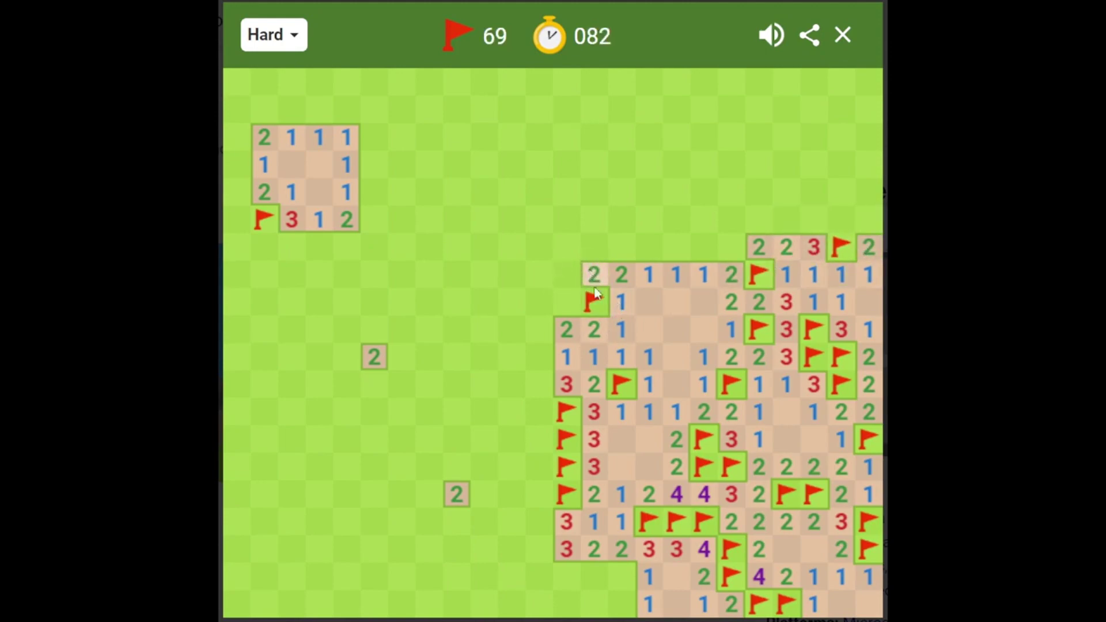
pyautogui.rightClick(566, 301)
pyautogui.click(586, 276)
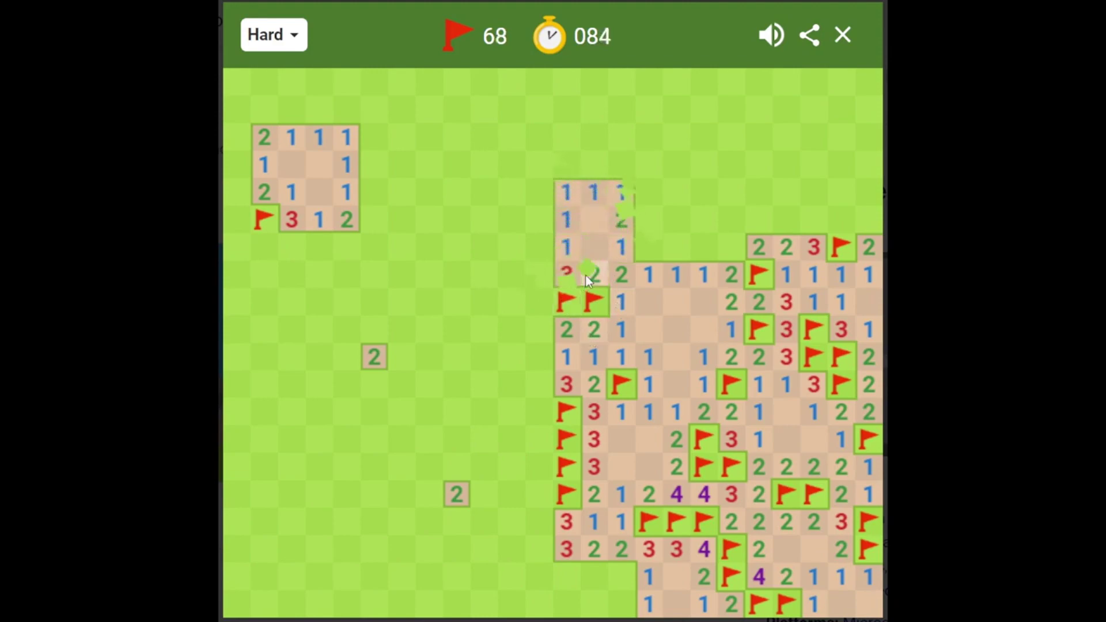
pyautogui.rightClick(639, 254)
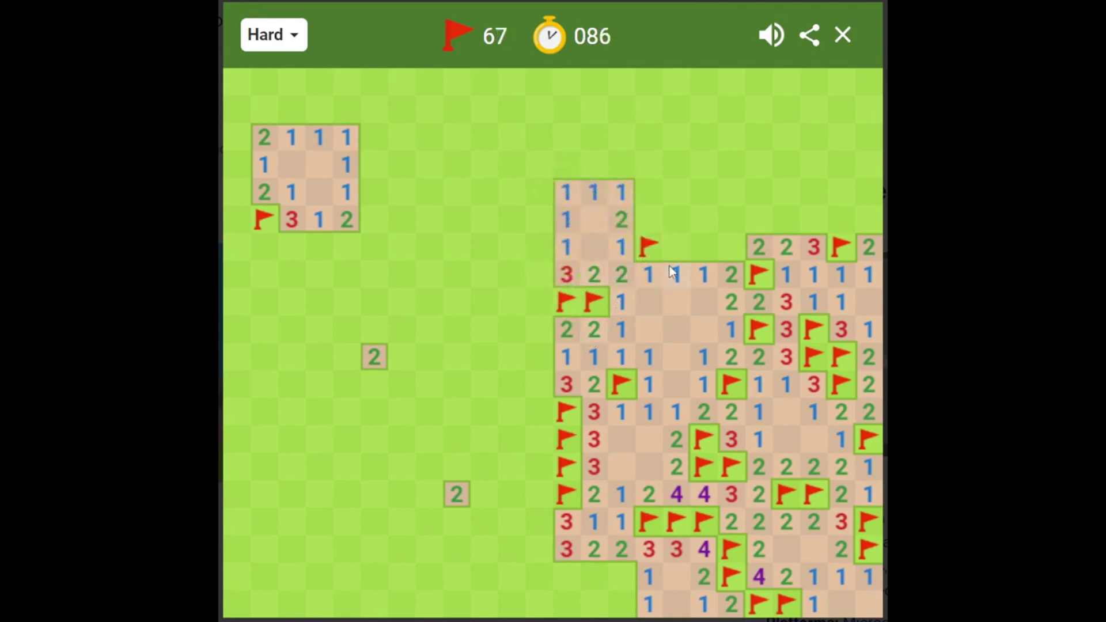
pyautogui.click(677, 275)
pyautogui.click(683, 242)
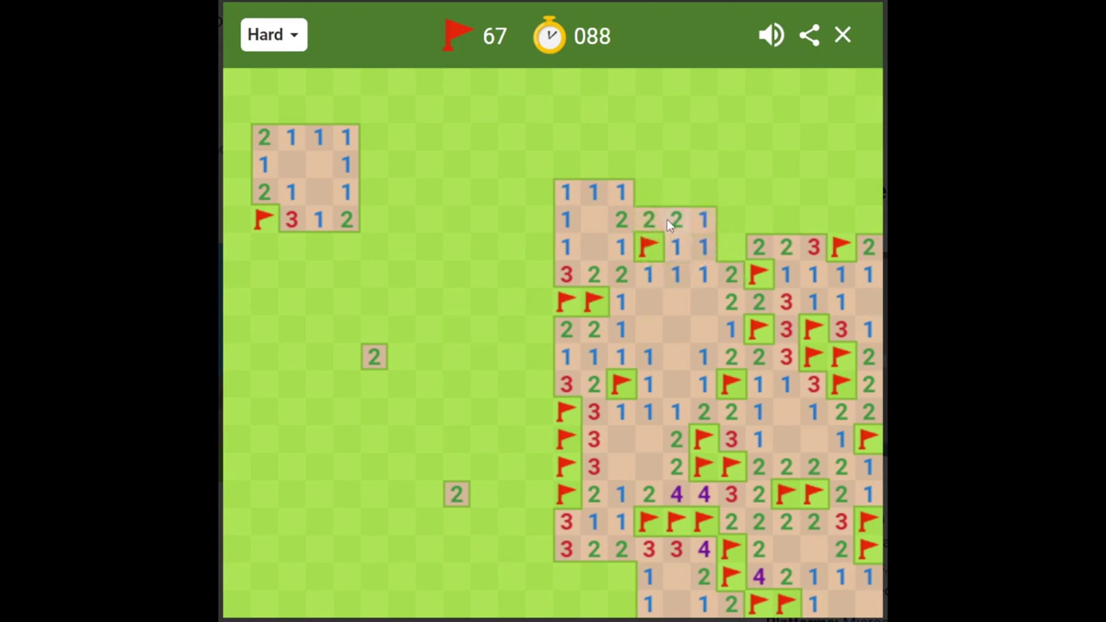
# Flag mines along the top and upper right, revealing neighbouring cells until 63 flags remain.
pyautogui.rightClick(637, 206)
pyautogui.click(666, 223)
pyautogui.rightClick(735, 242)
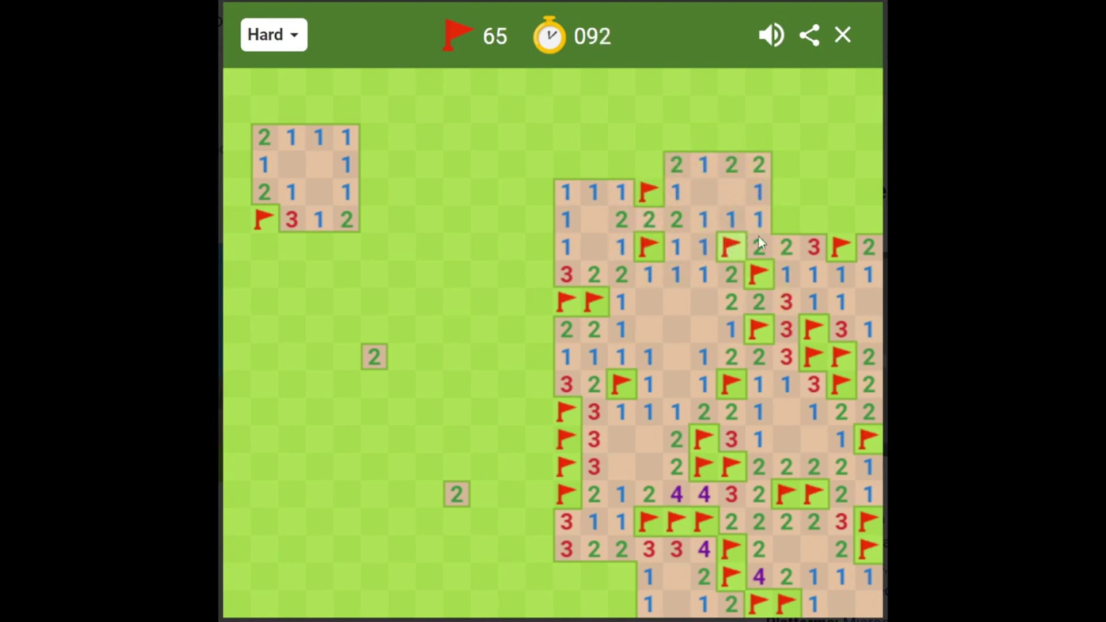
pyautogui.click(786, 220)
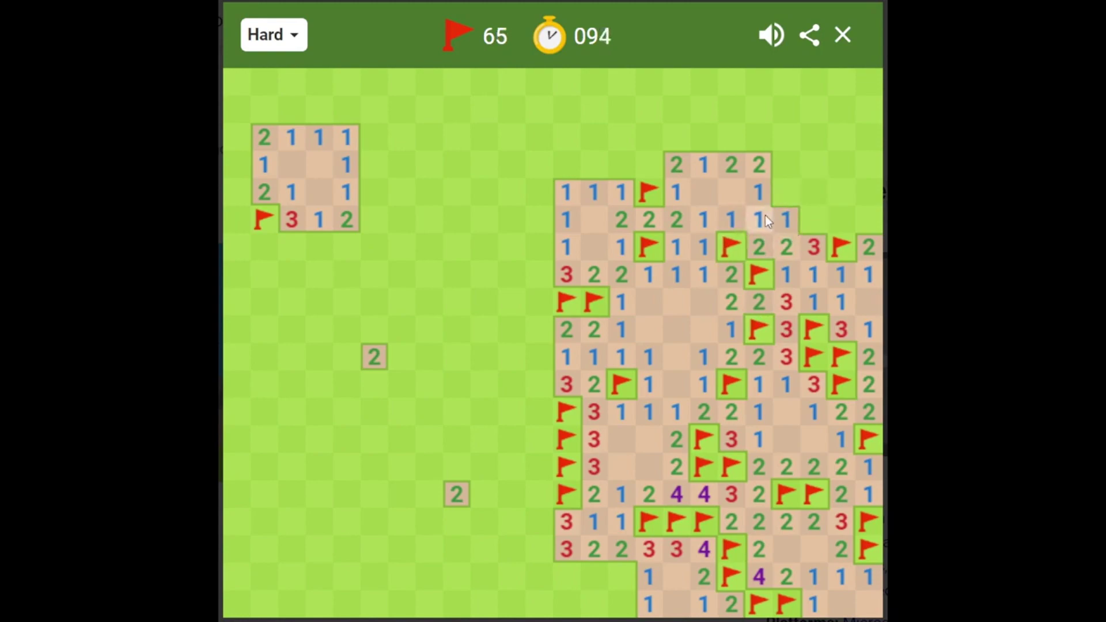
pyautogui.click(786, 195)
pyautogui.rightClick(813, 225)
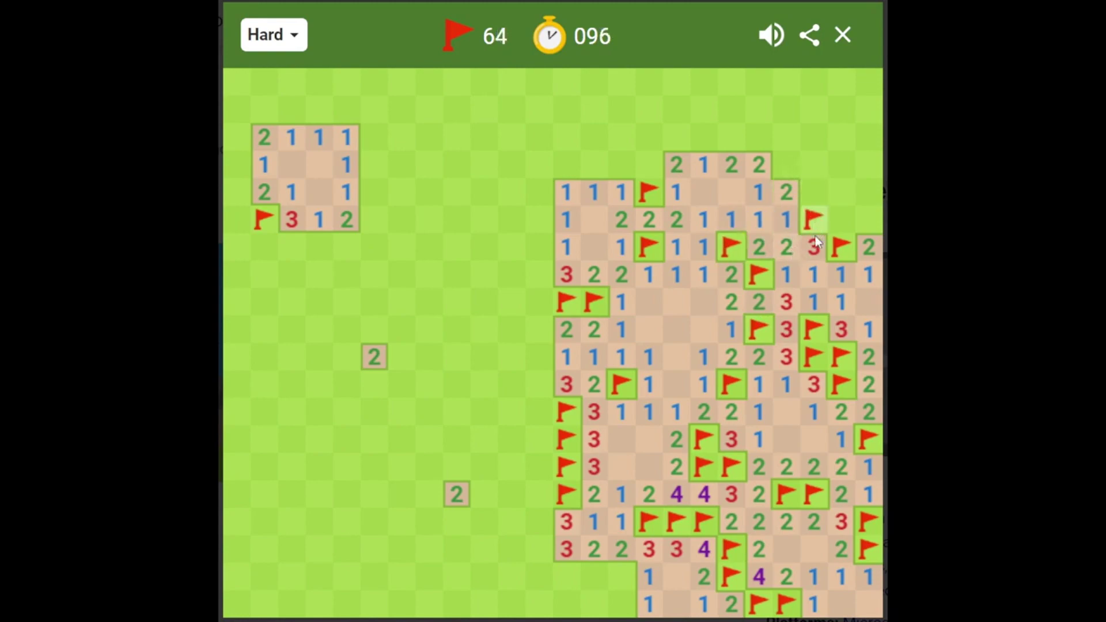
pyautogui.rightClick(844, 216)
pyautogui.click(866, 251)
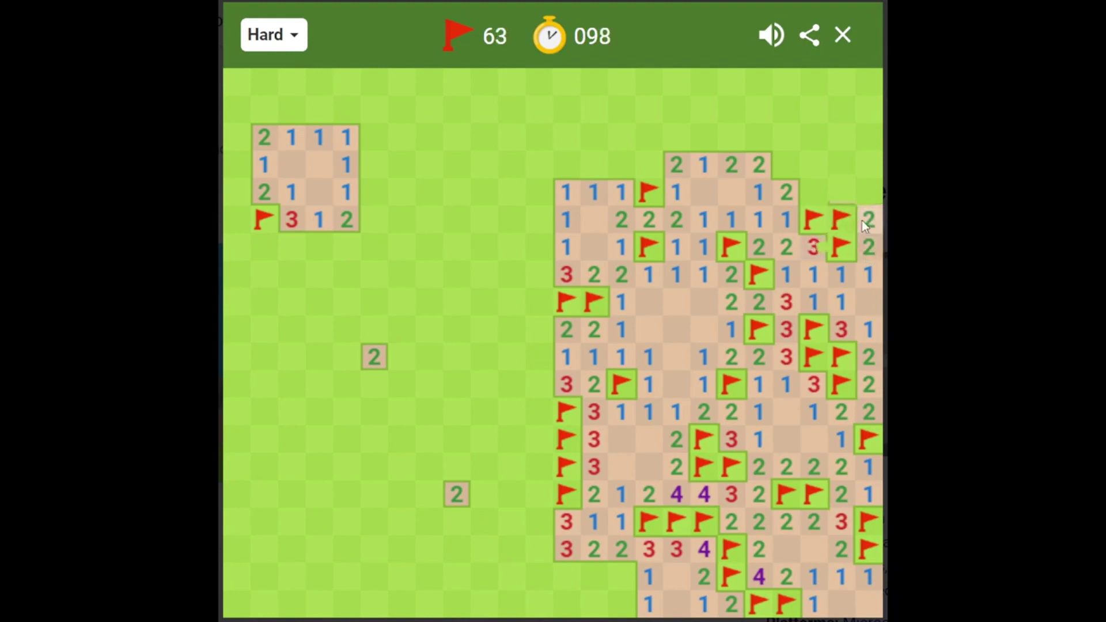
pyautogui.click(862, 221)
# Open the column above the flags and flag three mines up to the top edge.
pyautogui.click(843, 193)
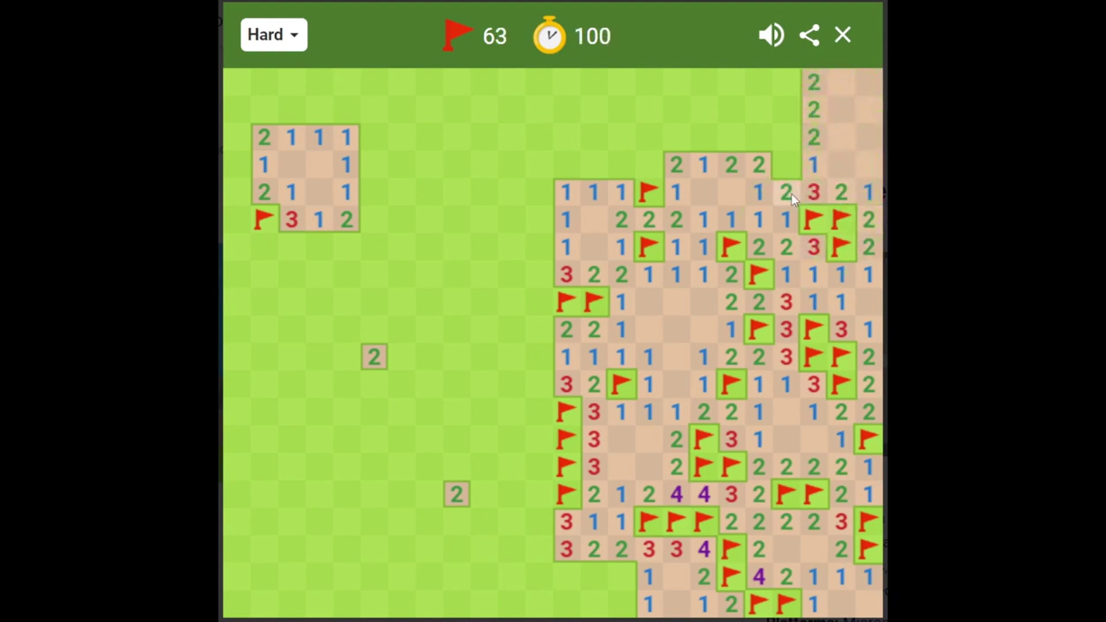
pyautogui.rightClick(786, 166)
pyautogui.click(811, 166)
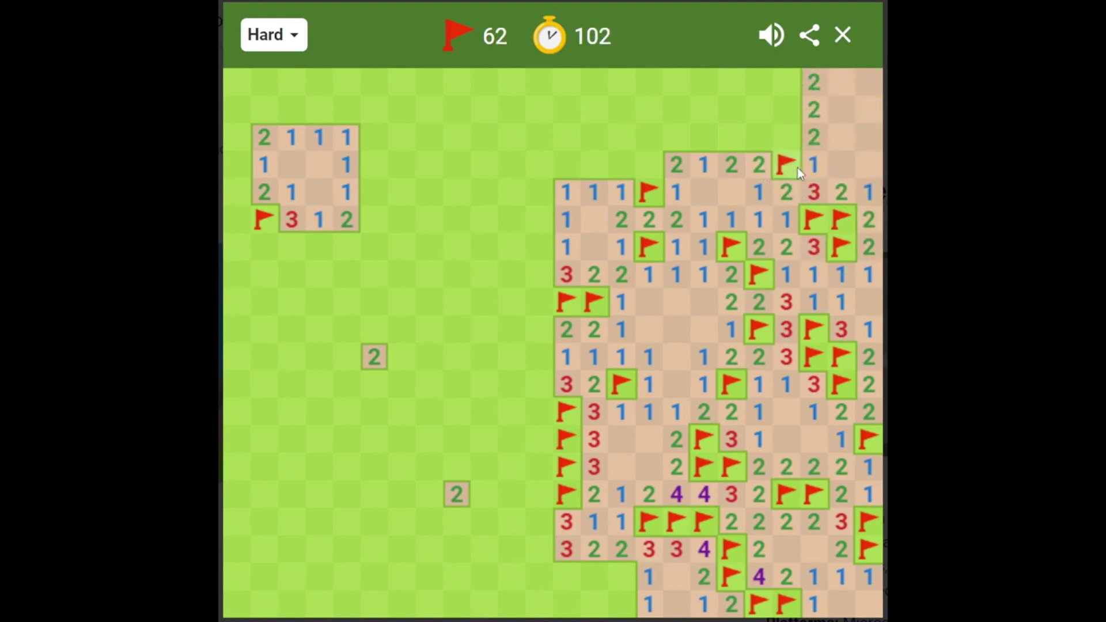
pyautogui.rightClick(792, 107)
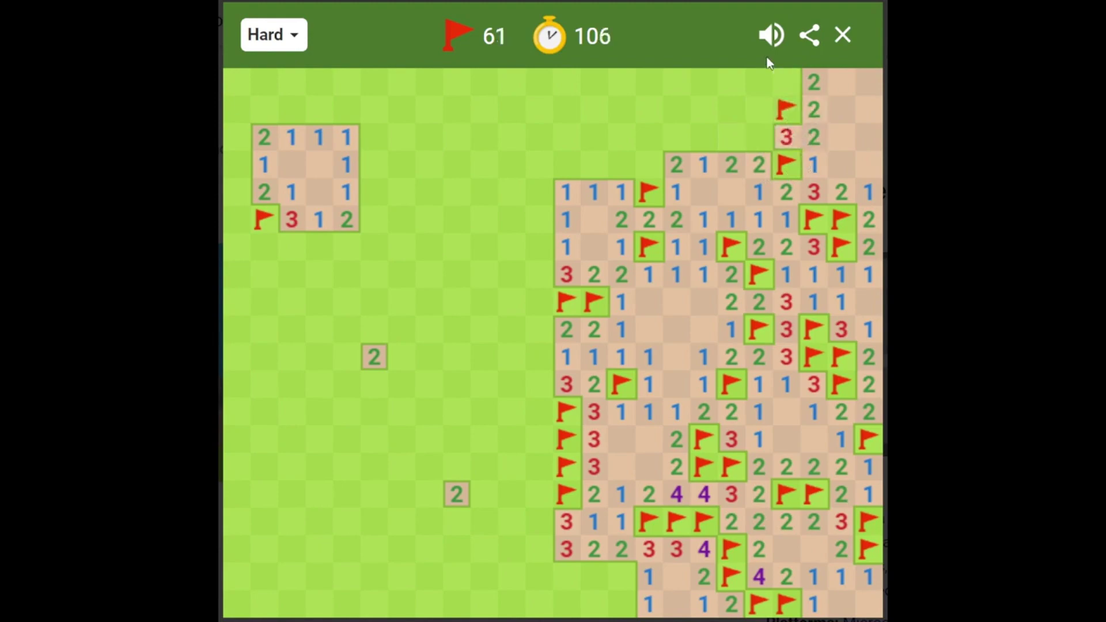
pyautogui.rightClick(788, 82)
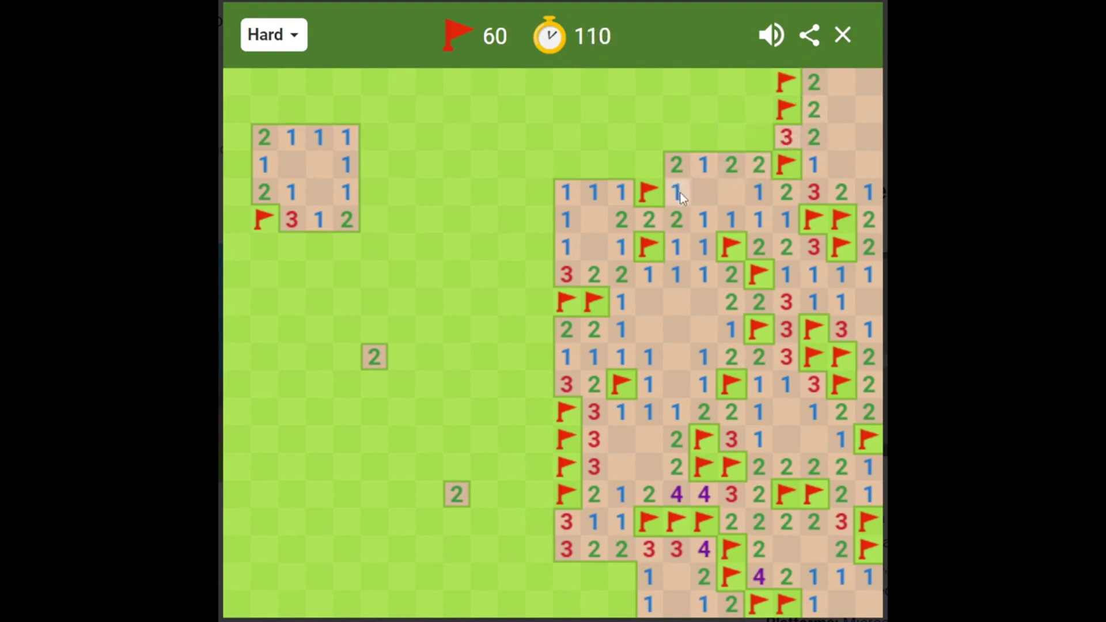
# Open a new upper pocket and flag the two mines beside it, leaving 59 flags.
pyautogui.click(647, 162)
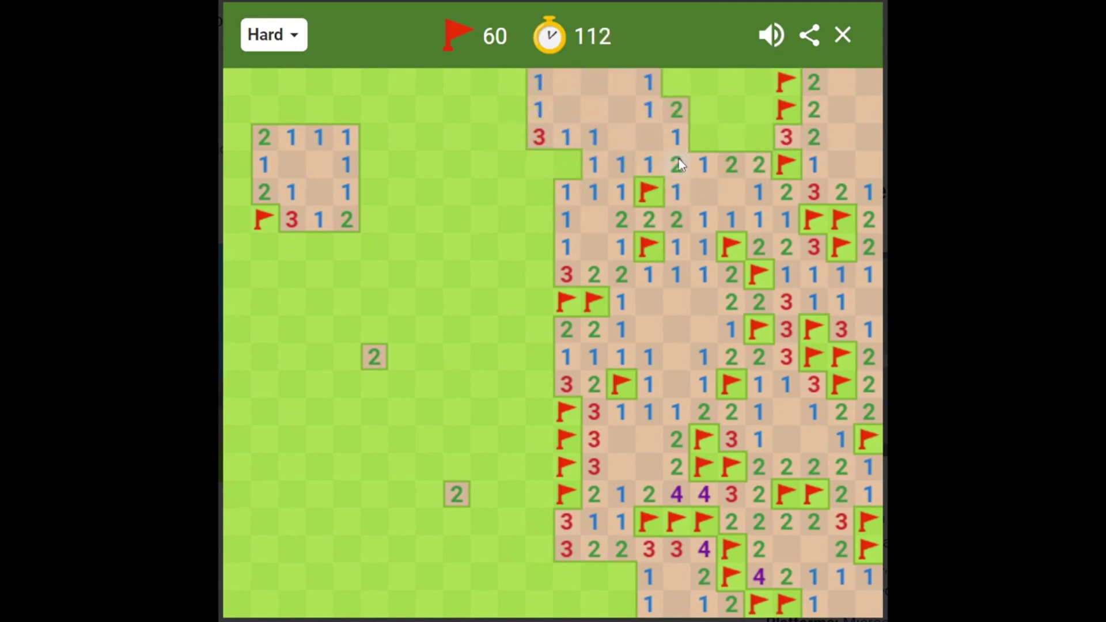
pyautogui.rightClick(704, 139)
pyautogui.click(728, 142)
pyautogui.rightClick(759, 140)
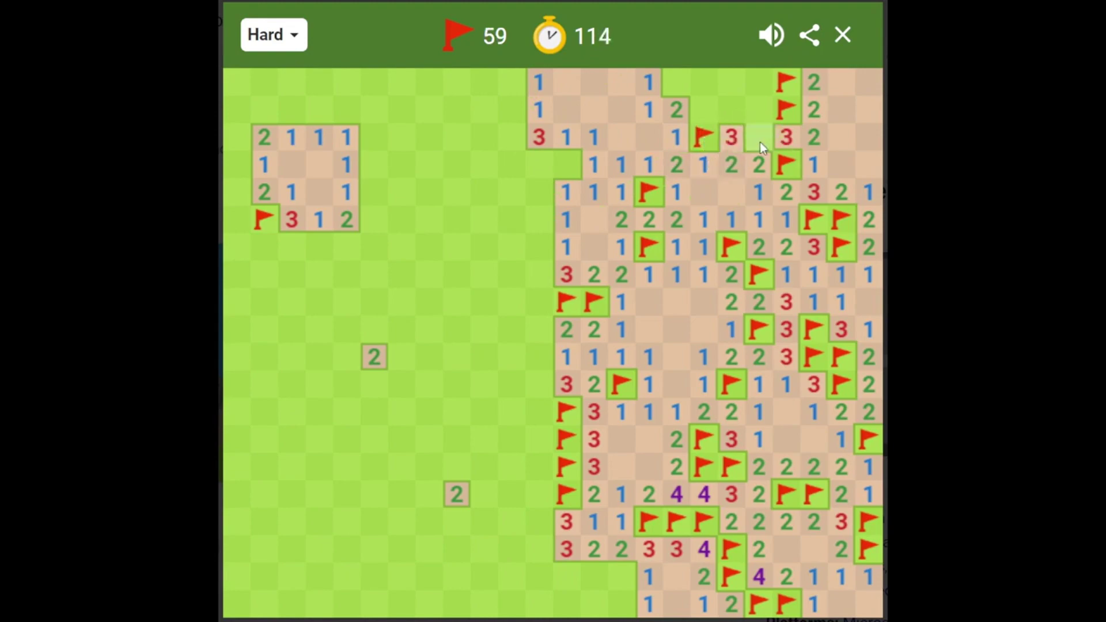
# Reveal the 4 and 3 near the top and open the top row, flagging two mines.
pyautogui.click(788, 146)
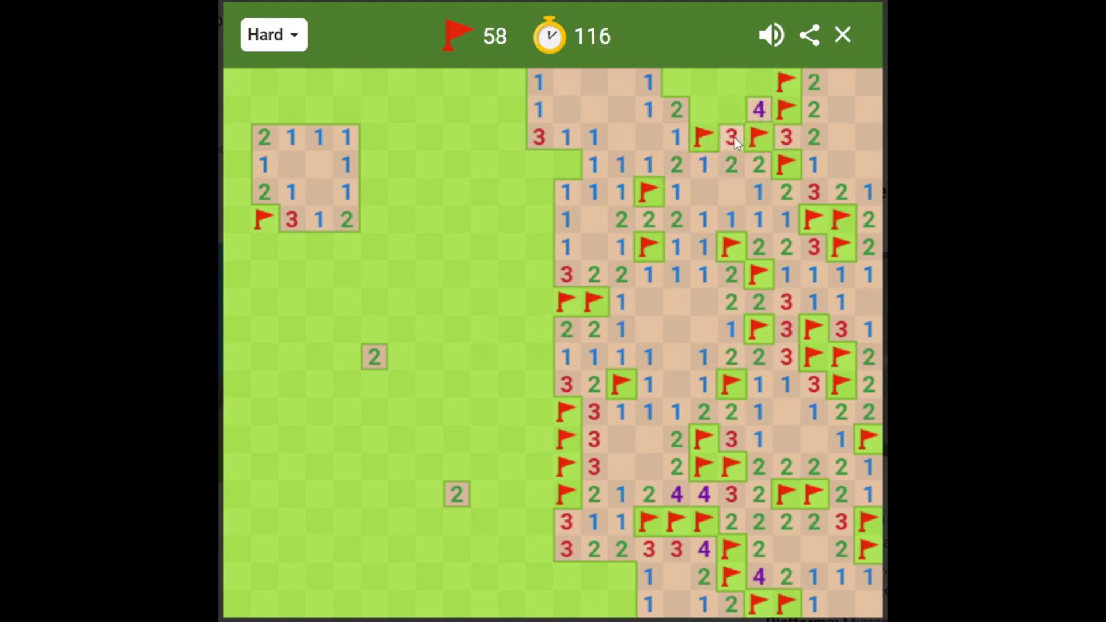
pyautogui.click(703, 116)
pyautogui.rightClick(735, 109)
pyautogui.click(757, 86)
pyautogui.click(704, 84)
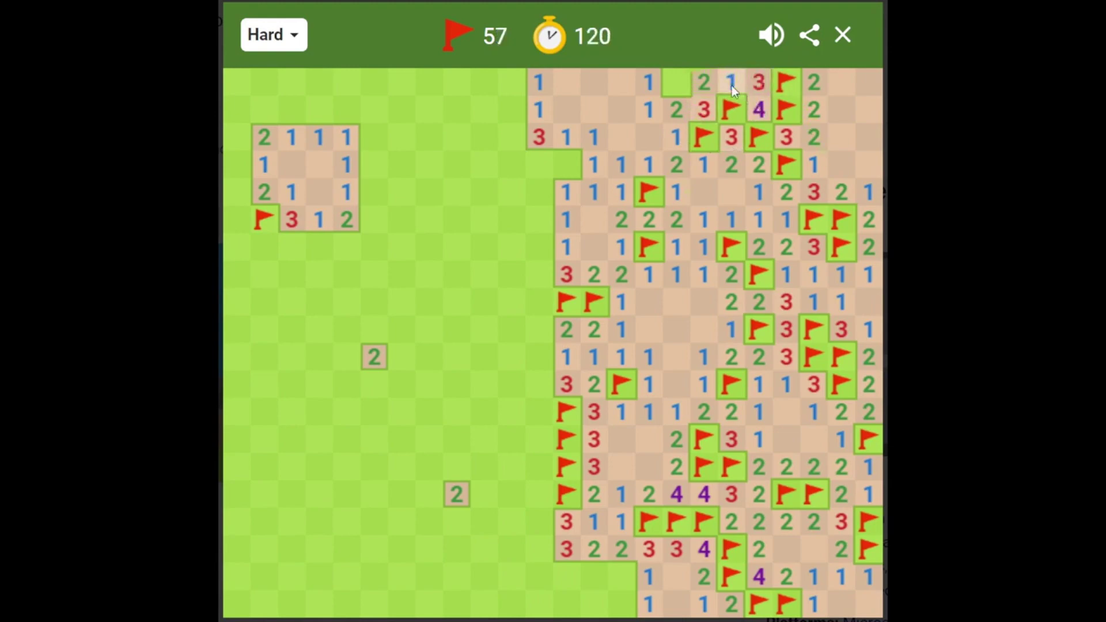
pyautogui.rightClick(679, 87)
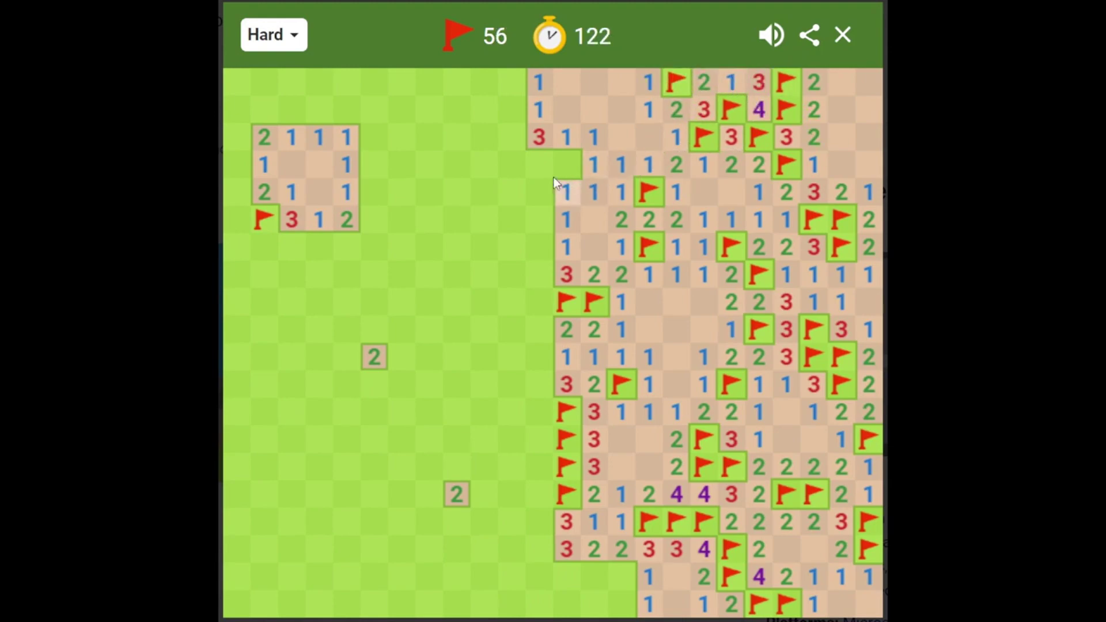
# Flag two mines down the left edge and reveal the 4 and 2 there, leaving 54 flags.
pyautogui.rightClick(567, 169)
pyautogui.click(568, 189)
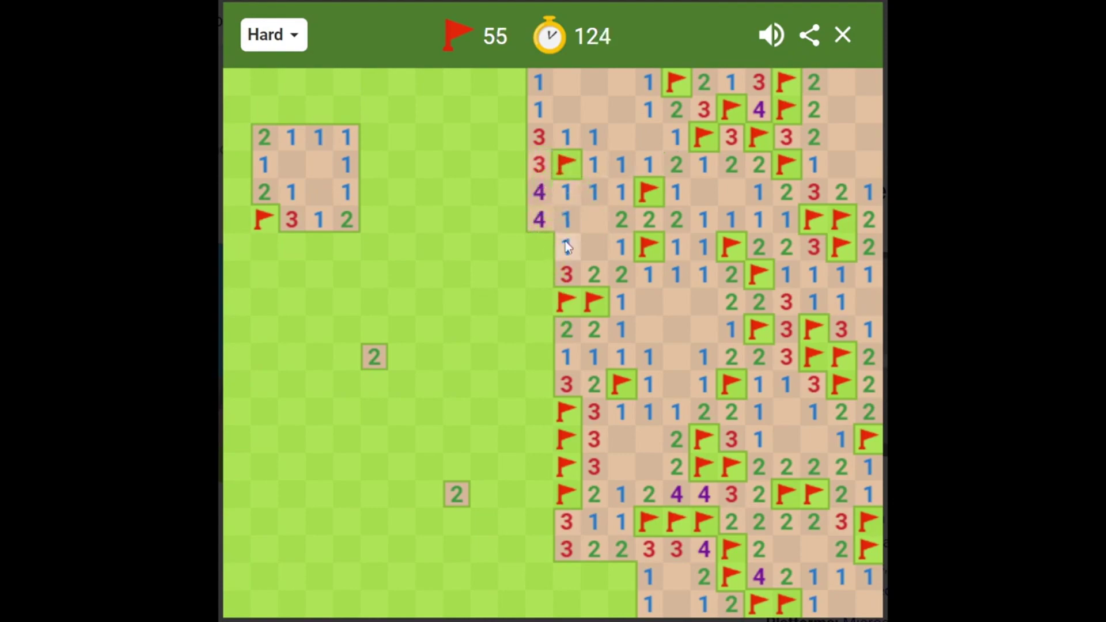
pyautogui.rightClick(552, 252)
pyautogui.click(562, 272)
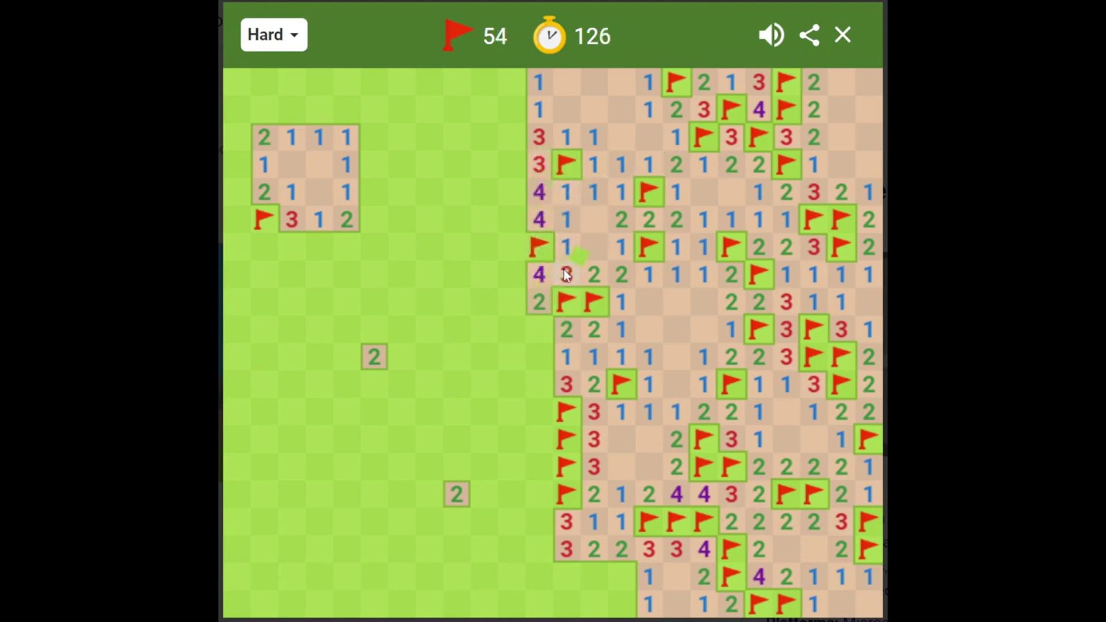
pyautogui.click(539, 300)
# Flag four mines in a column left of the 4s, revealing the 2 above.
pyautogui.rightClick(521, 243)
pyautogui.rightClick(516, 216)
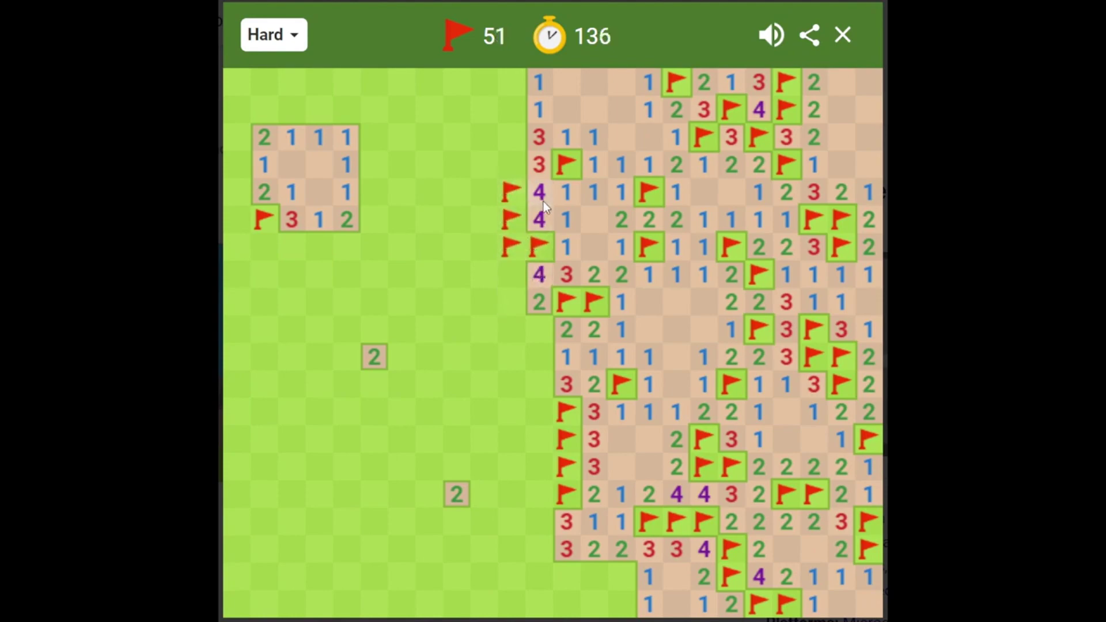
pyautogui.rightClick(520, 167)
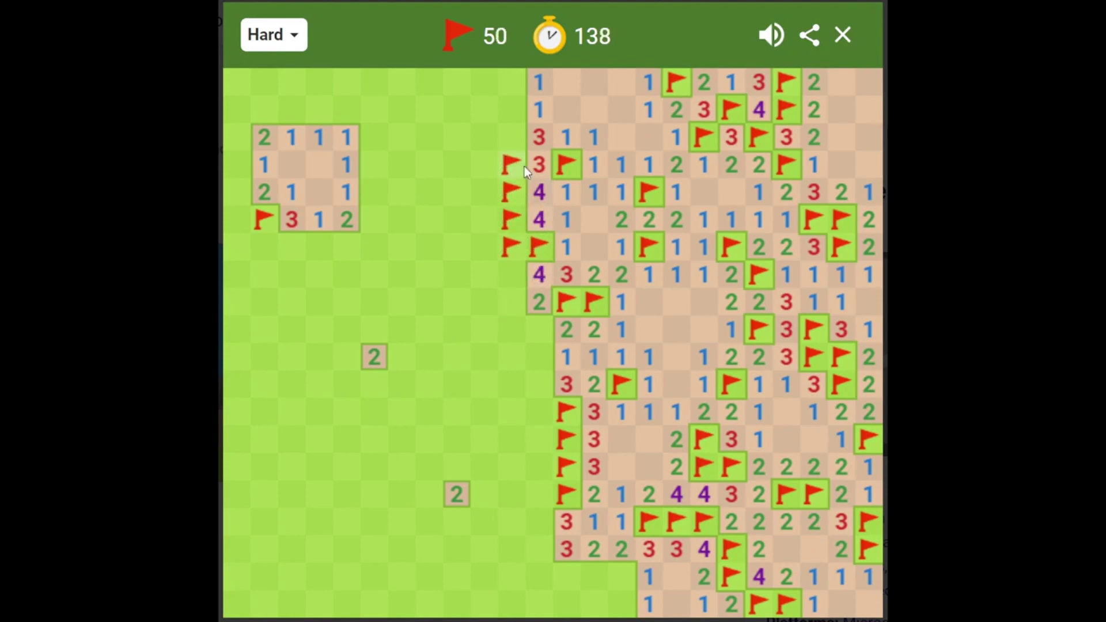
pyautogui.click(536, 169)
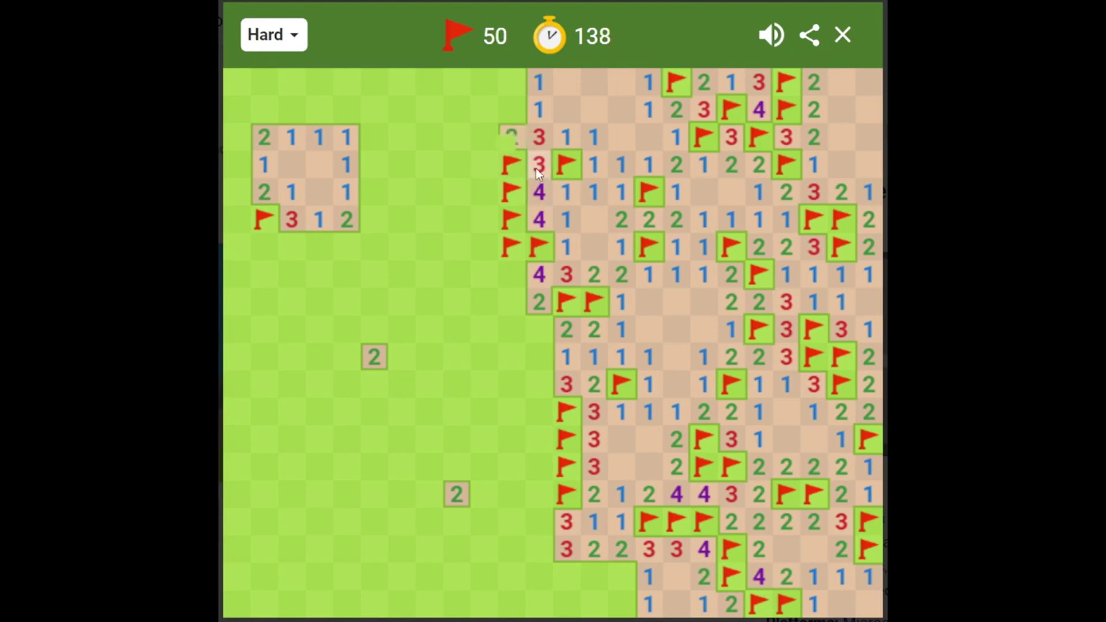
pyautogui.rightClick(512, 113)
# Open the block of cells left of the flag column.
pyautogui.click(510, 131)
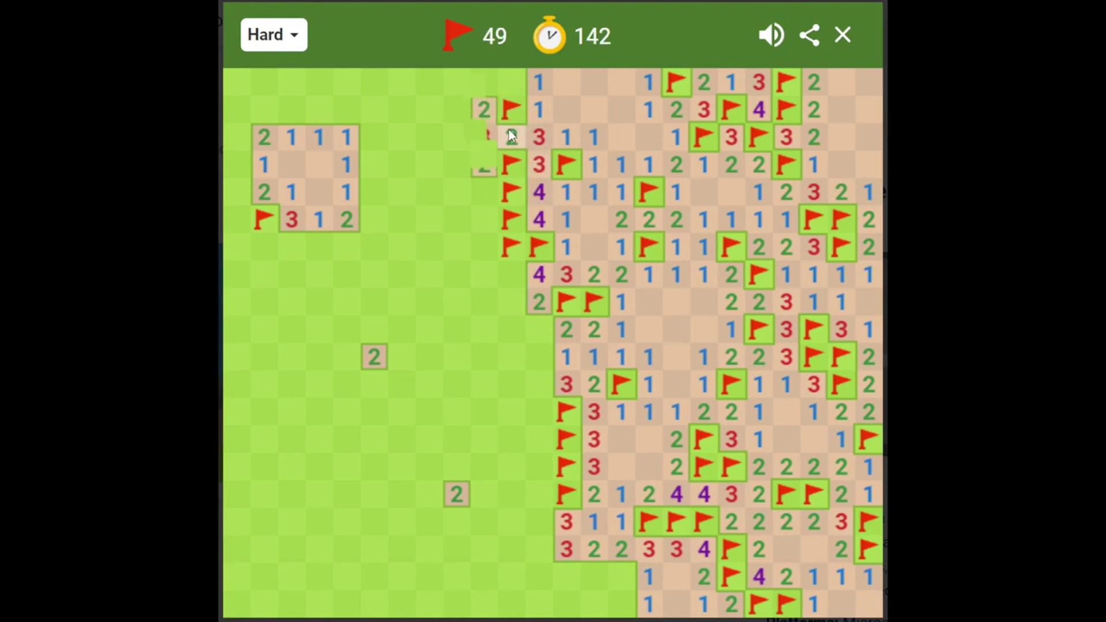
pyautogui.click(488, 165)
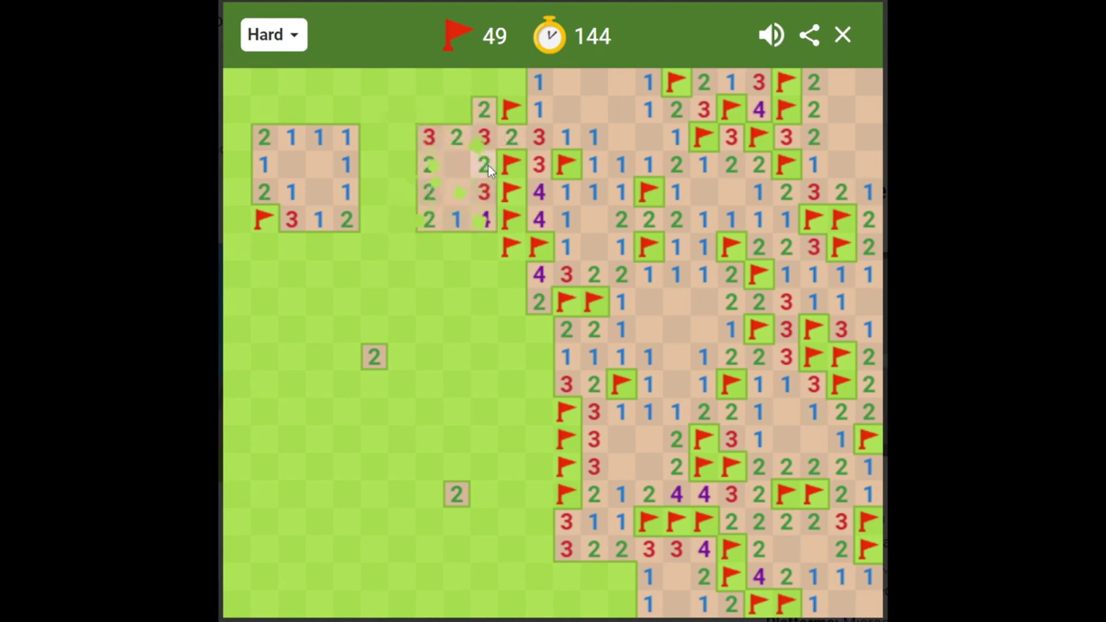
pyautogui.click(483, 223)
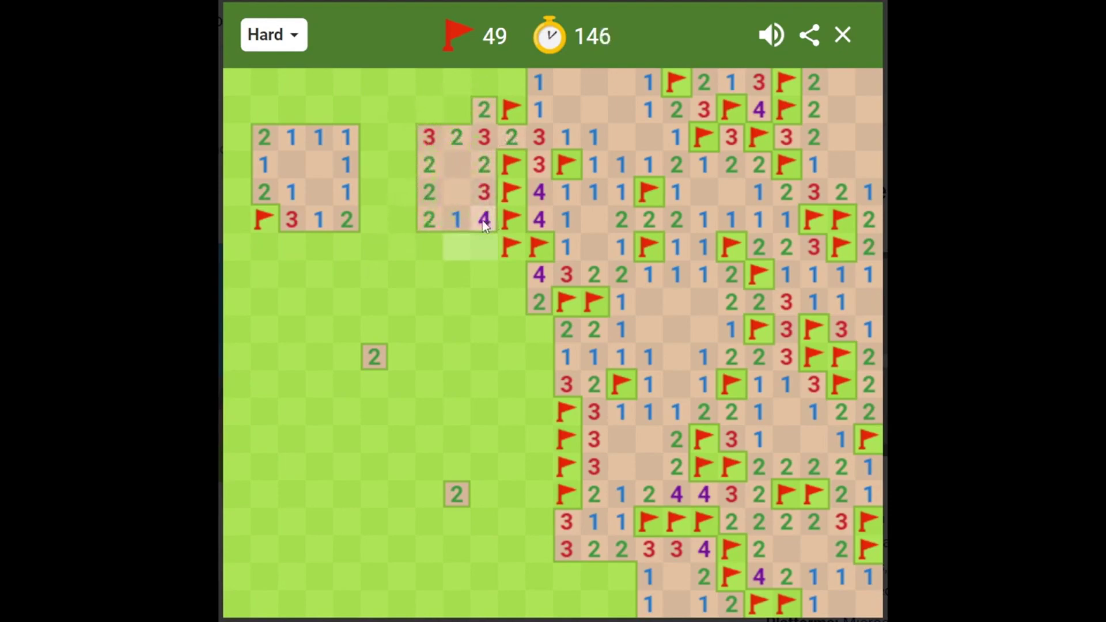
pyautogui.click(483, 138)
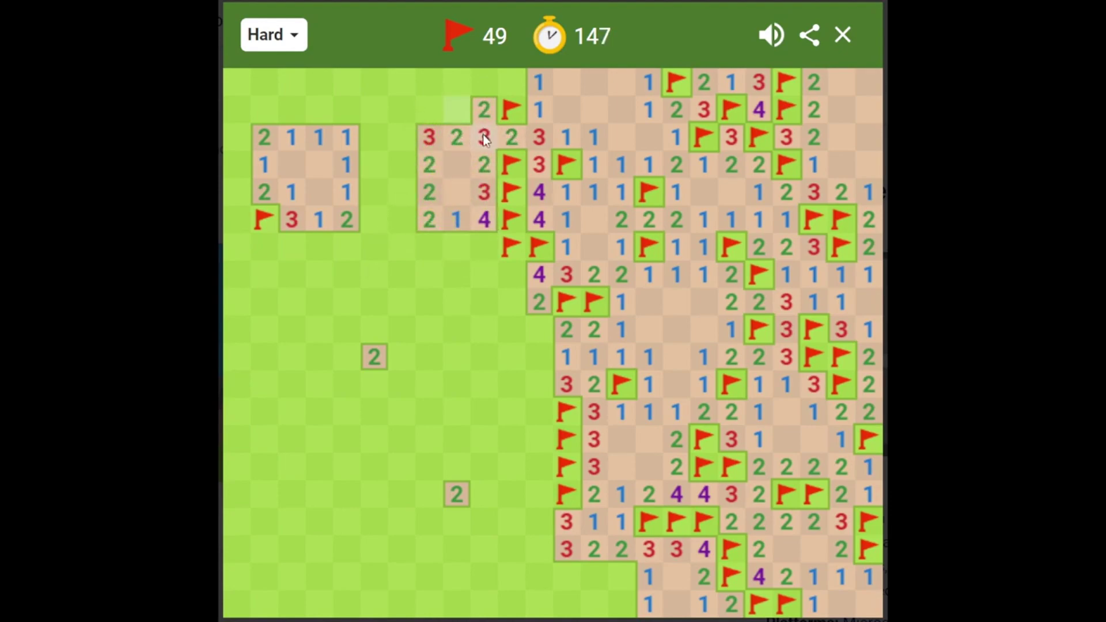
# Flag two mines near the top and open the top-row cells beside them, leaving 47 flags.
pyautogui.rightClick(458, 114)
pyautogui.rightClick(429, 114)
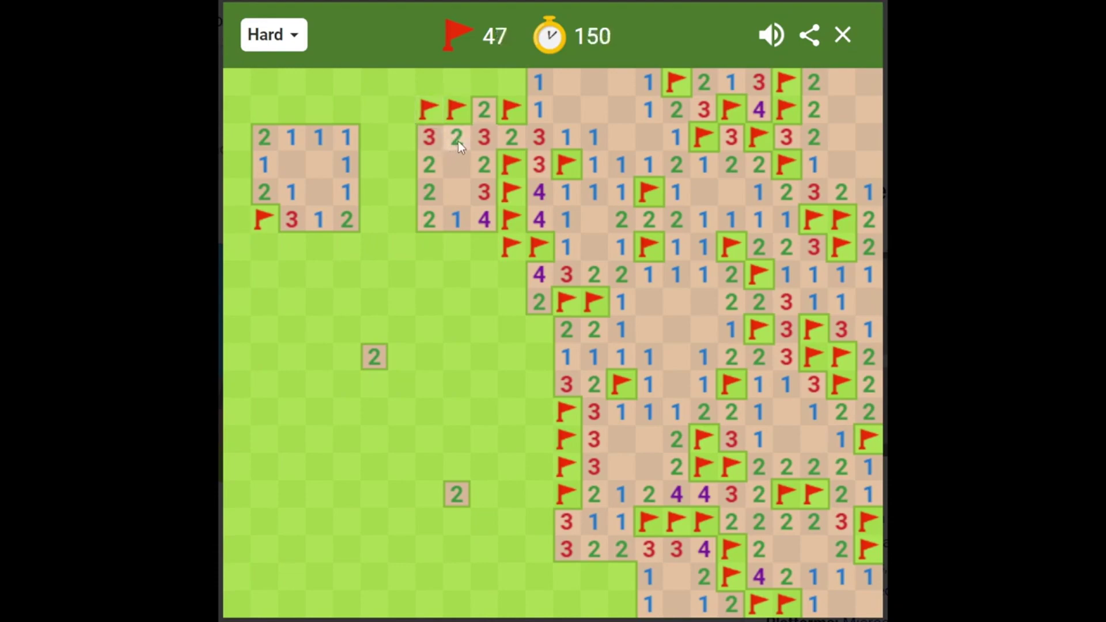
pyautogui.click(476, 117)
pyautogui.click(436, 82)
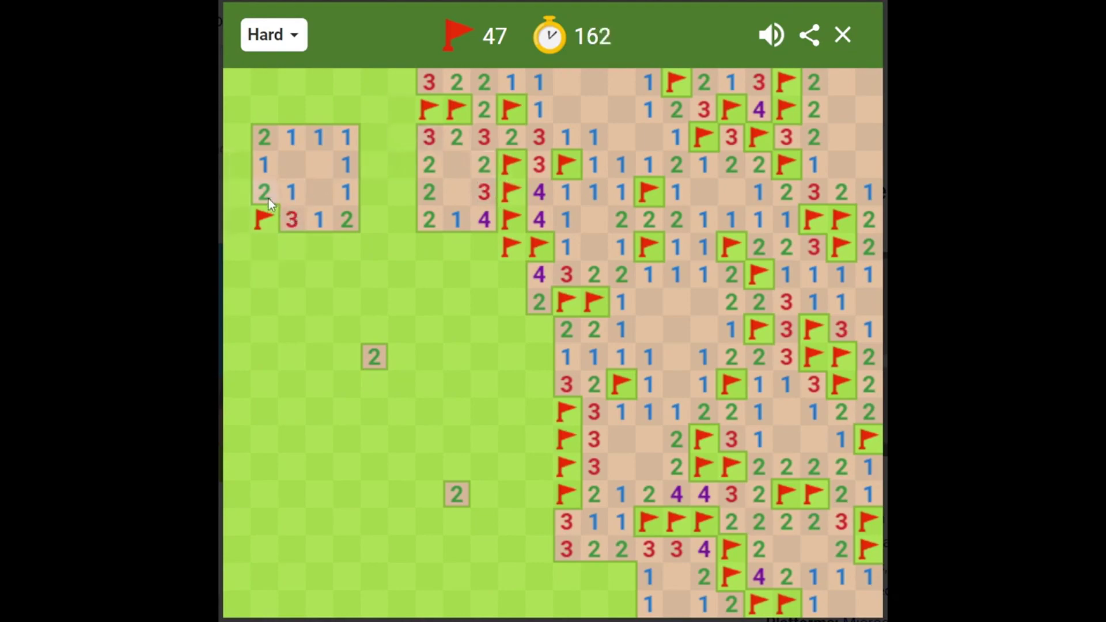
# Reveal mid-board edge cells and flag two mines down the left edge, opening cells below.
pyautogui.click(571, 327)
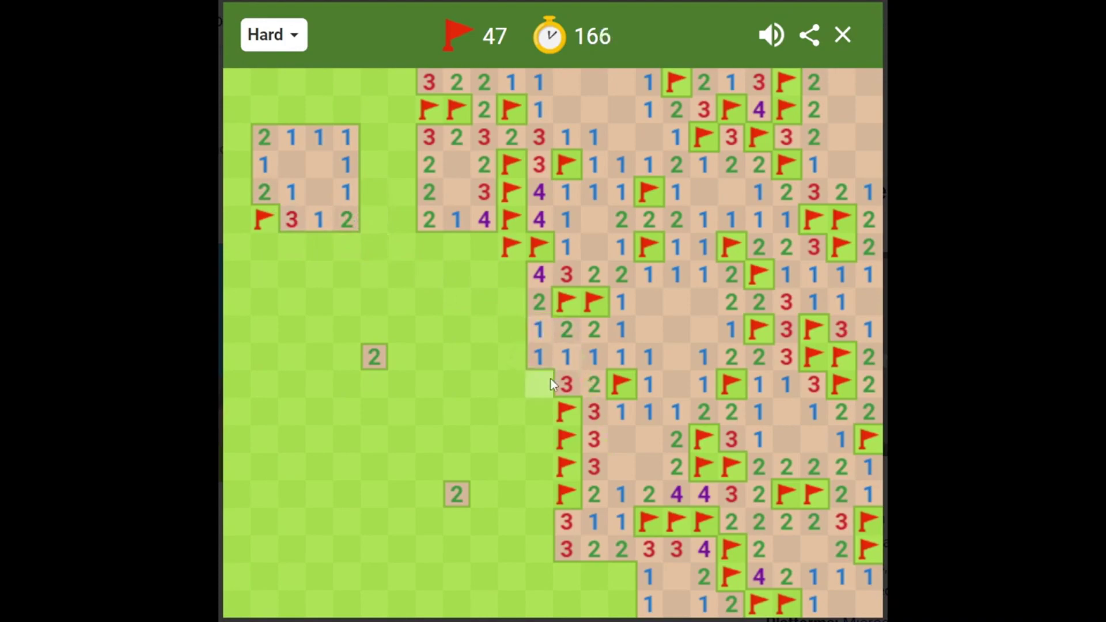
pyautogui.rightClick(534, 385)
pyautogui.click(539, 367)
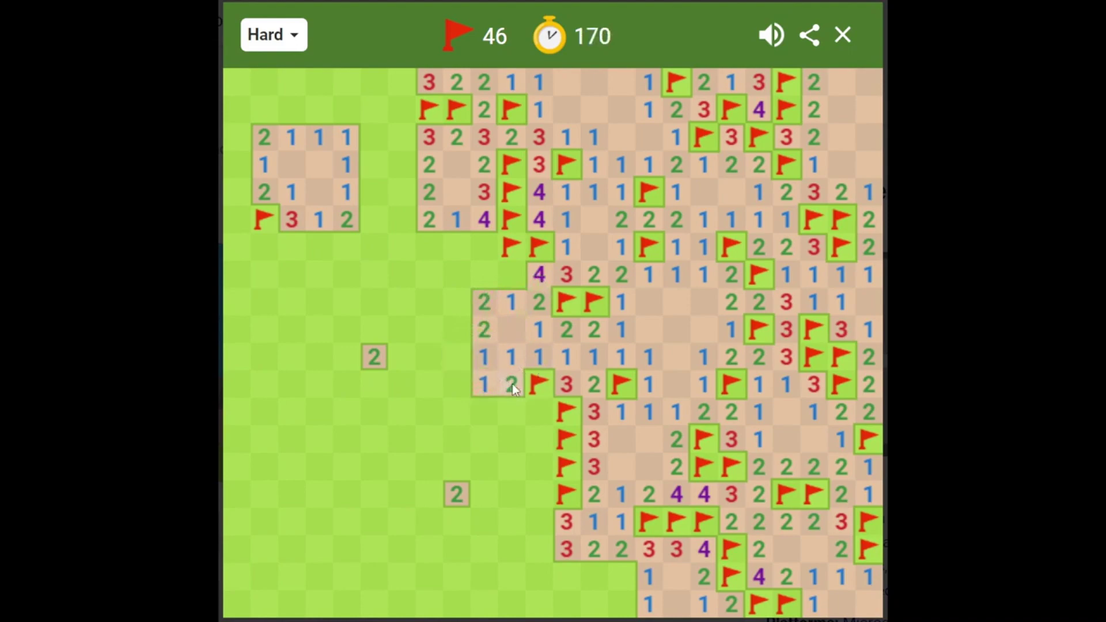
pyautogui.rightClick(543, 407)
pyautogui.click(509, 385)
pyautogui.click(513, 417)
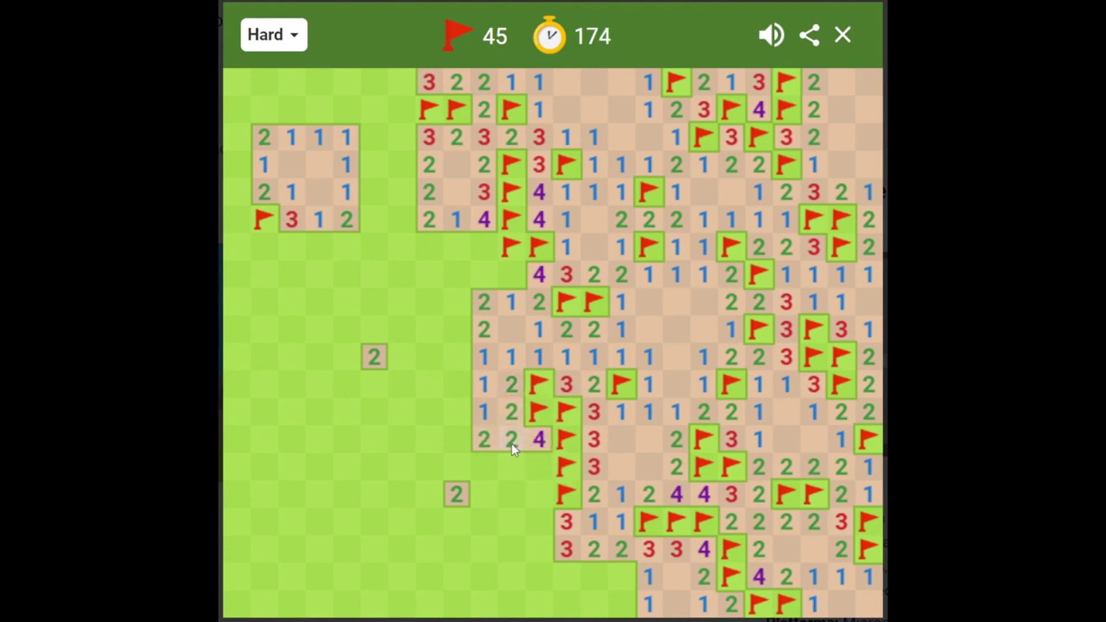
# Reveal cells below the 4, flag the mine left of the lower 2, and open cells further down.
pyautogui.click(537, 443)
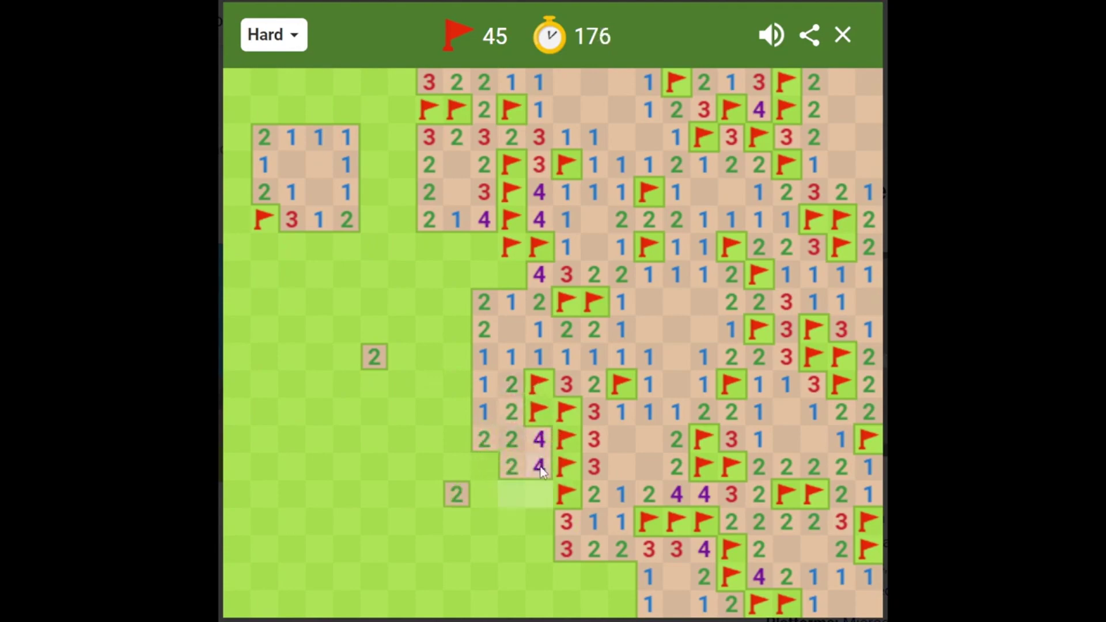
pyautogui.rightClick(495, 457)
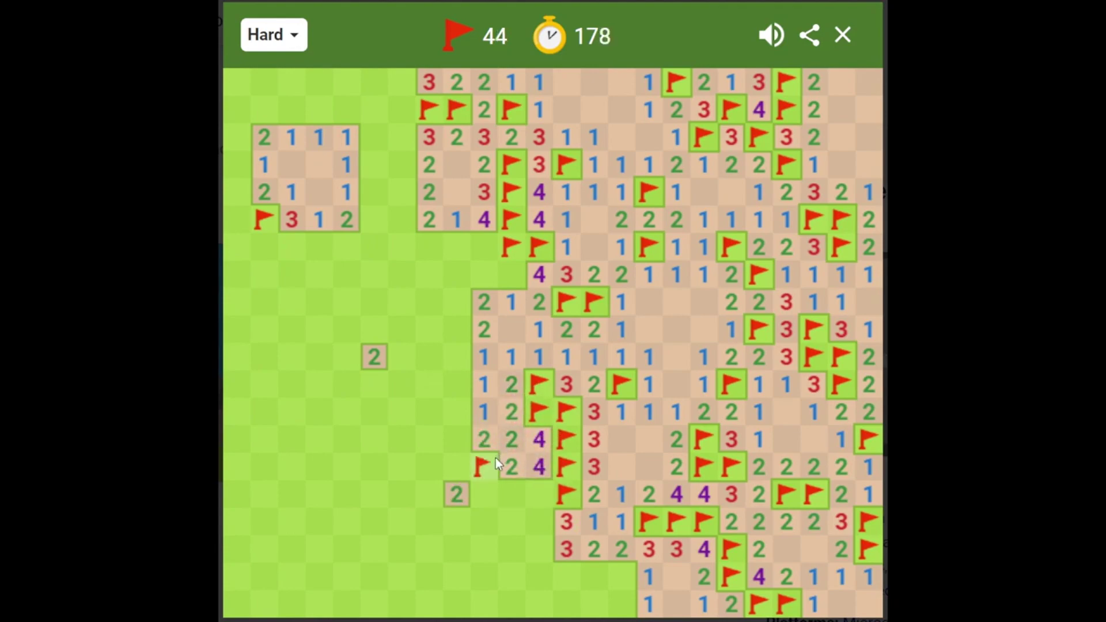
pyautogui.click(511, 465)
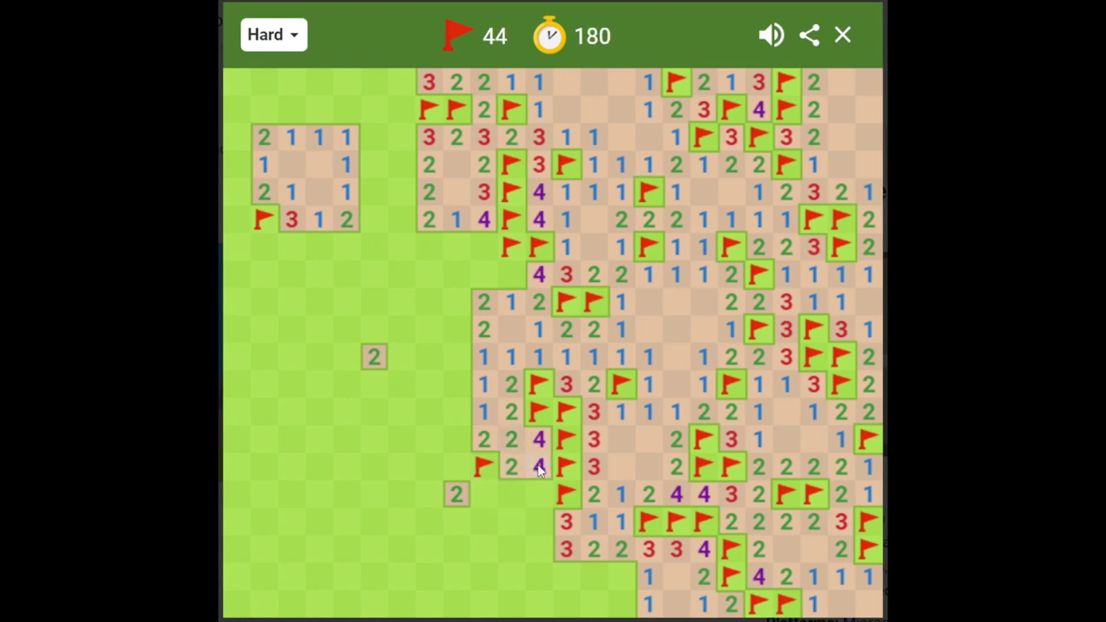
pyautogui.click(538, 468)
pyautogui.click(571, 521)
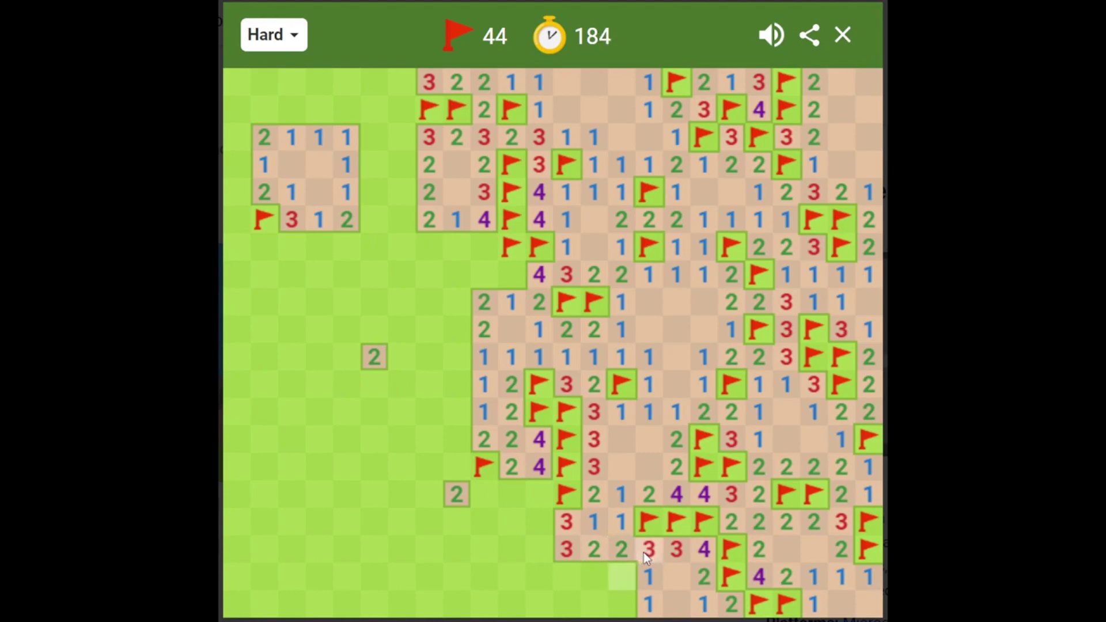
pyautogui.rightClick(626, 575)
pyautogui.click(622, 553)
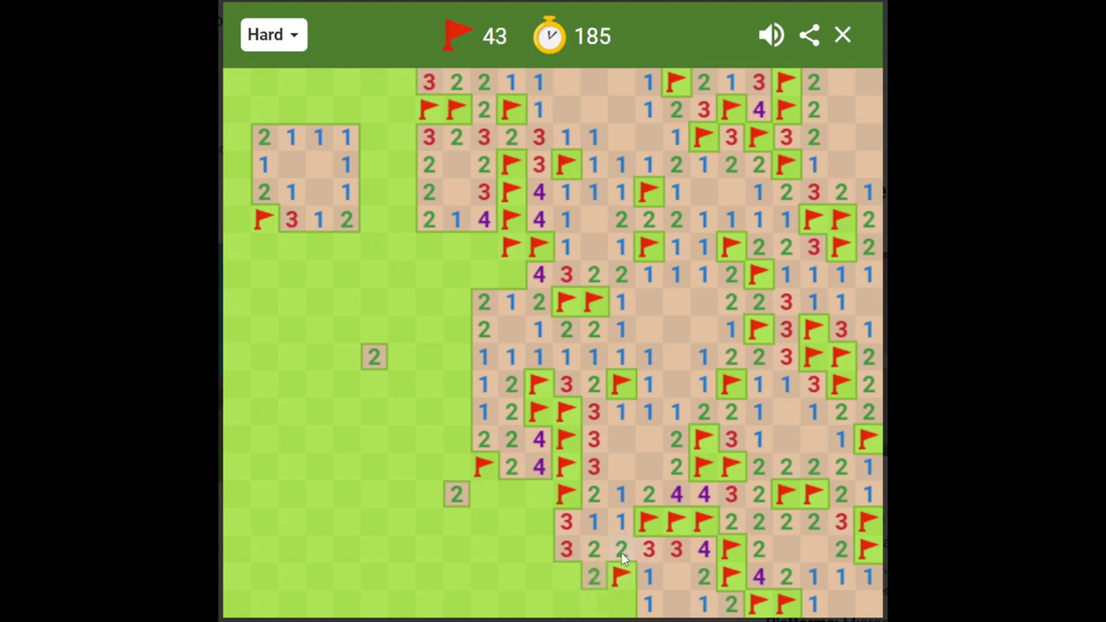
pyautogui.rightClick(566, 576)
pyautogui.click(595, 577)
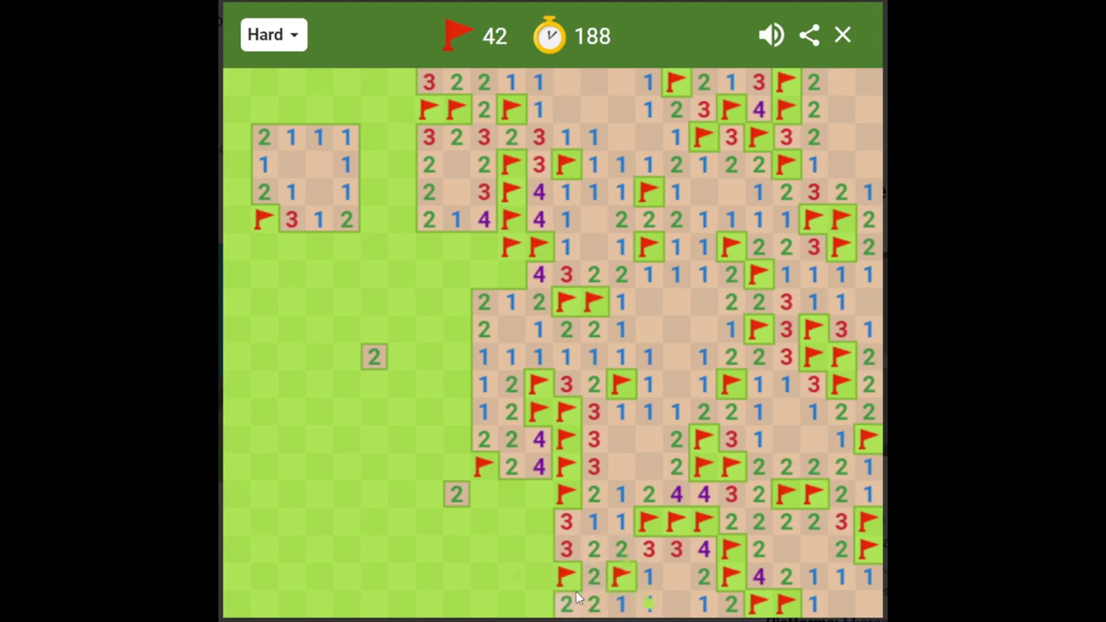
pyautogui.click(571, 550)
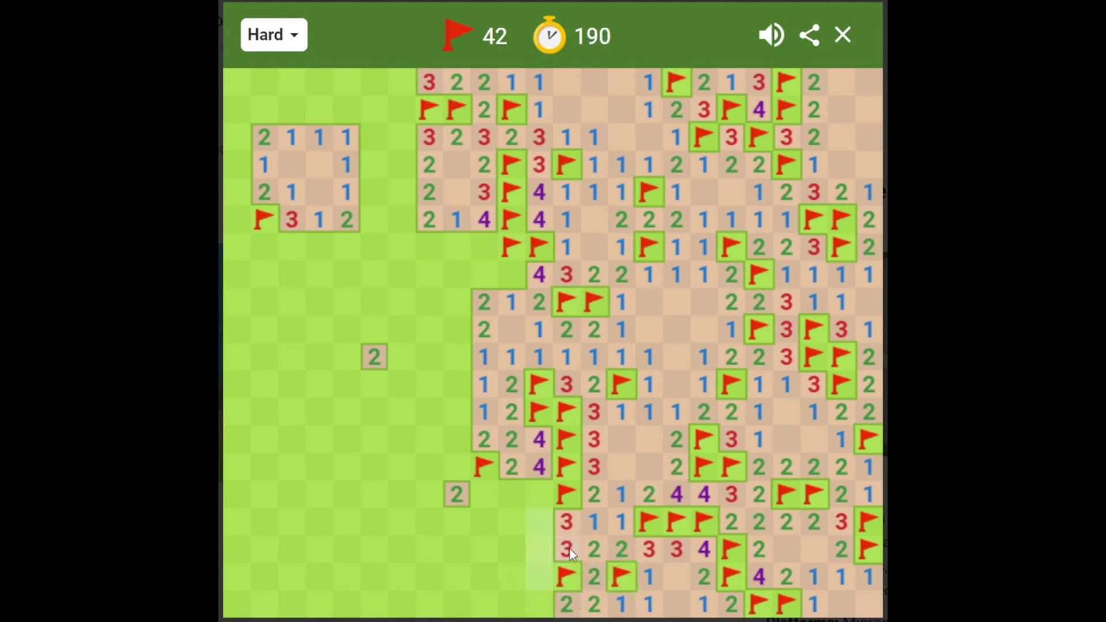
pyautogui.click(574, 524)
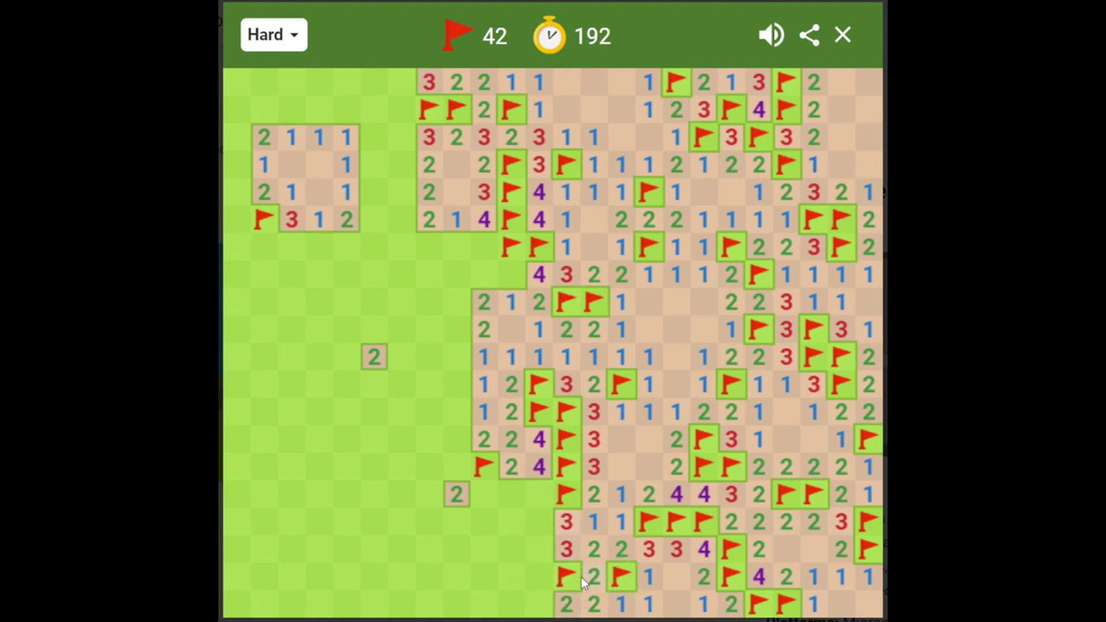
pyautogui.click(539, 471)
pyautogui.click(538, 301)
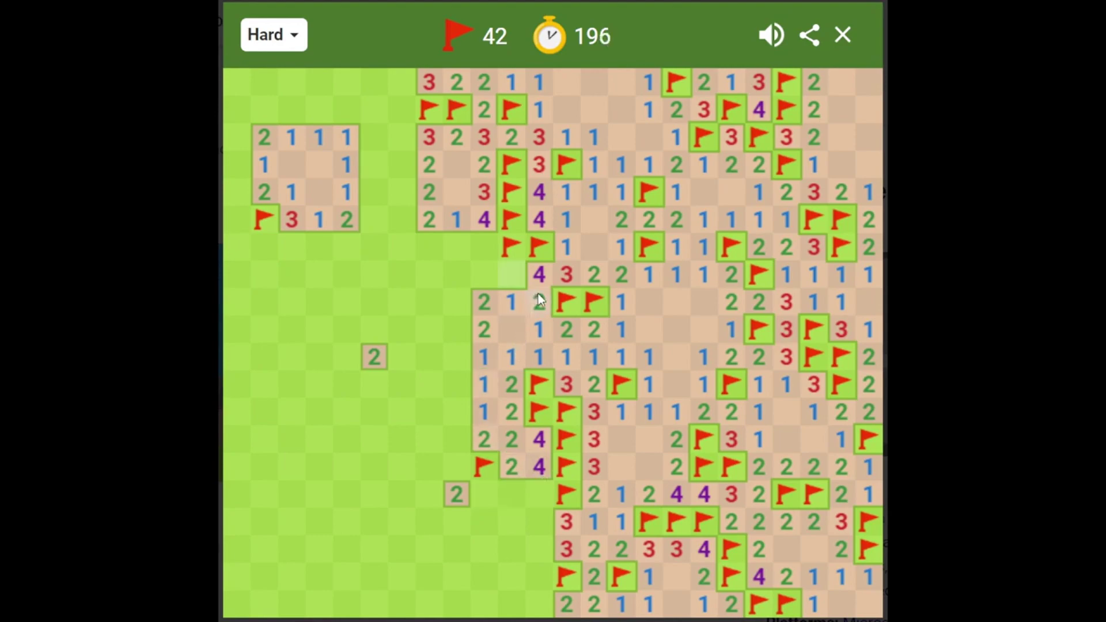
pyautogui.rightClick(516, 276)
pyautogui.click(508, 307)
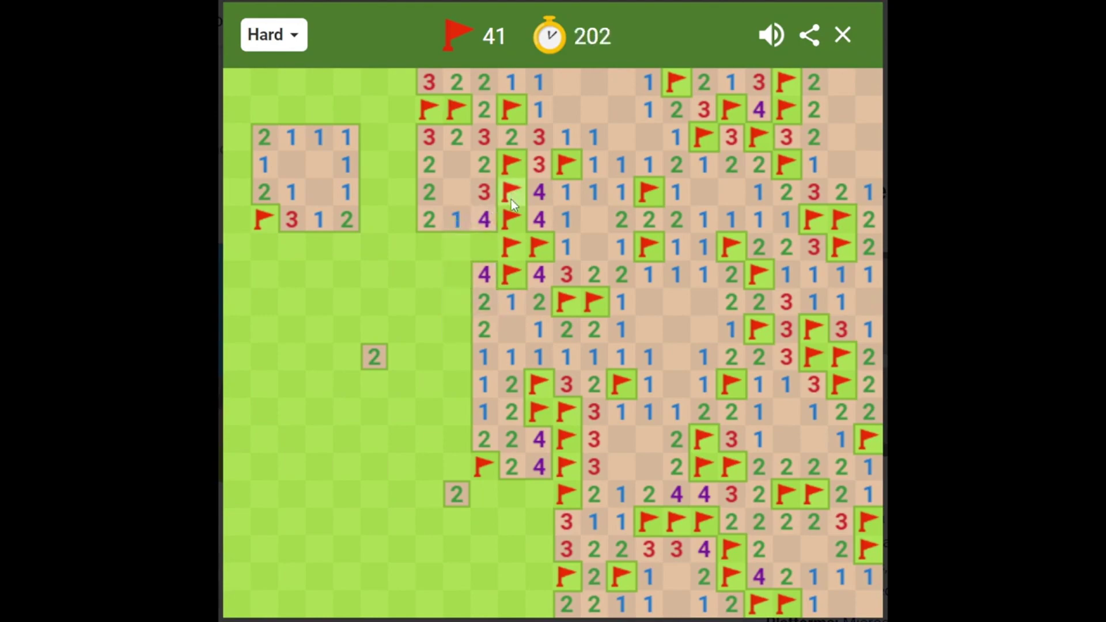
pyautogui.click(490, 279)
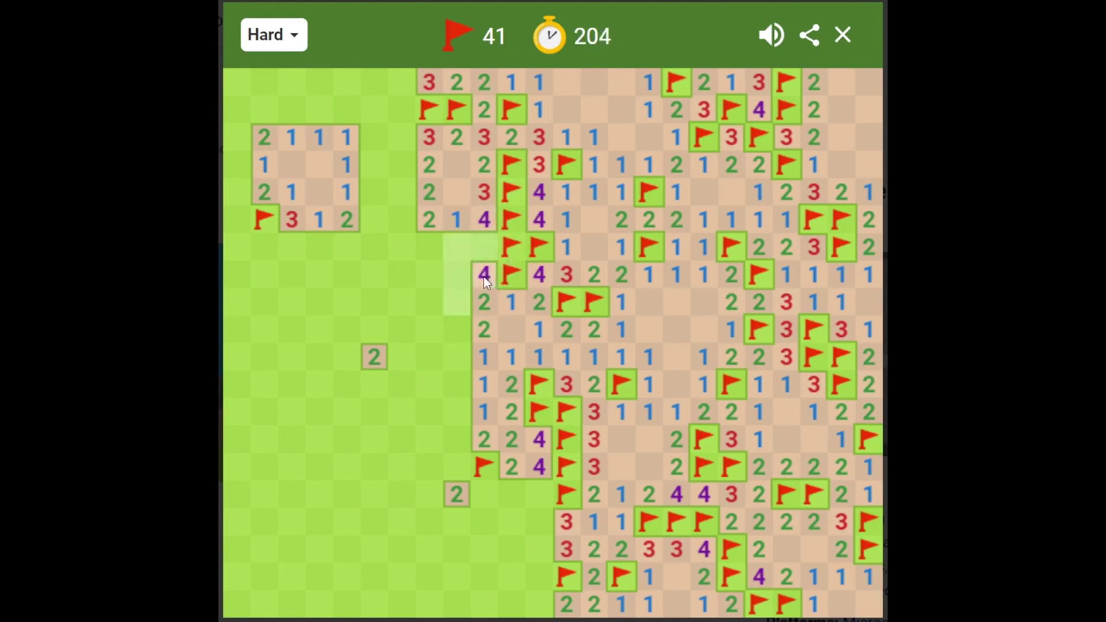
pyautogui.click(486, 280)
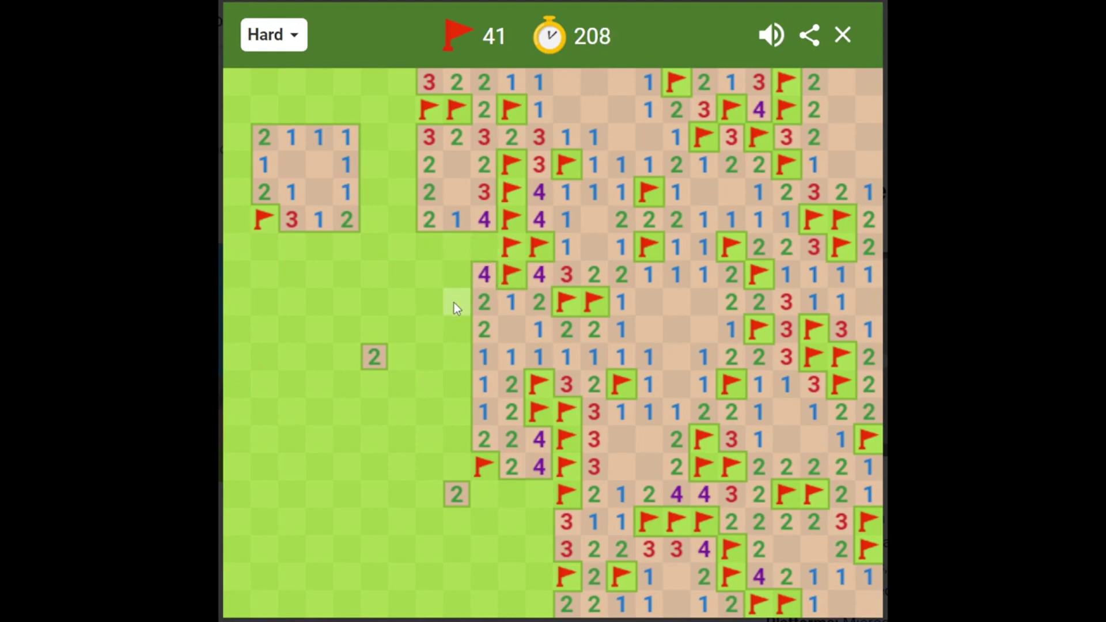
pyautogui.click(544, 462)
pyautogui.click(567, 546)
pyautogui.click(568, 522)
pyautogui.click(570, 523)
# Flag mines beside the lower 4 and along the left frontier, revealing a 2 and two 3s.
pyautogui.rightClick(539, 494)
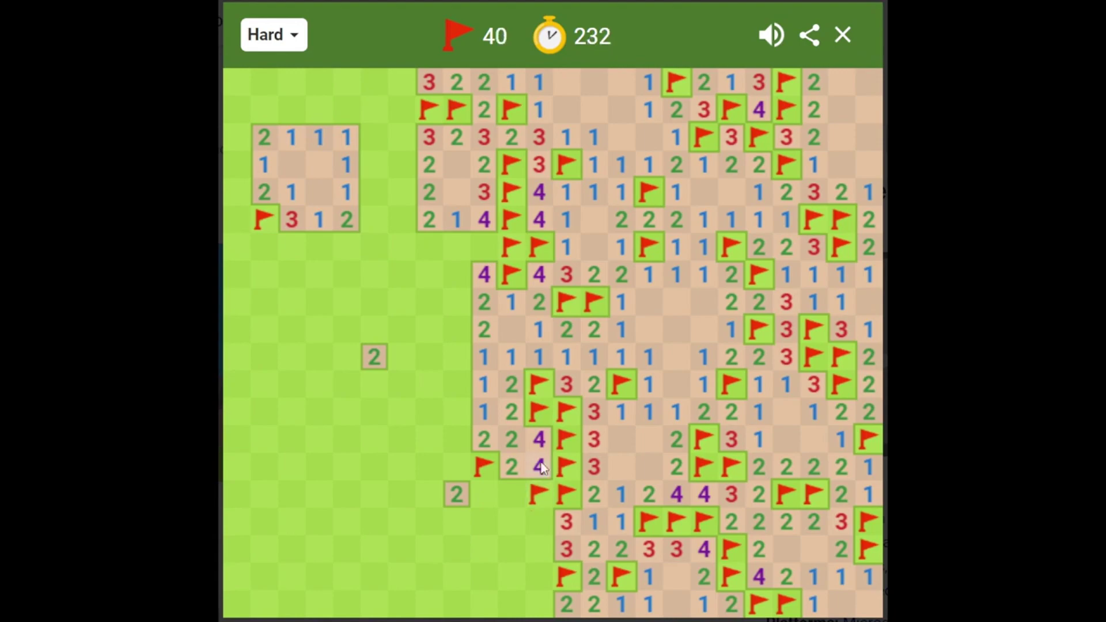
pyautogui.click(539, 466)
pyautogui.click(509, 492)
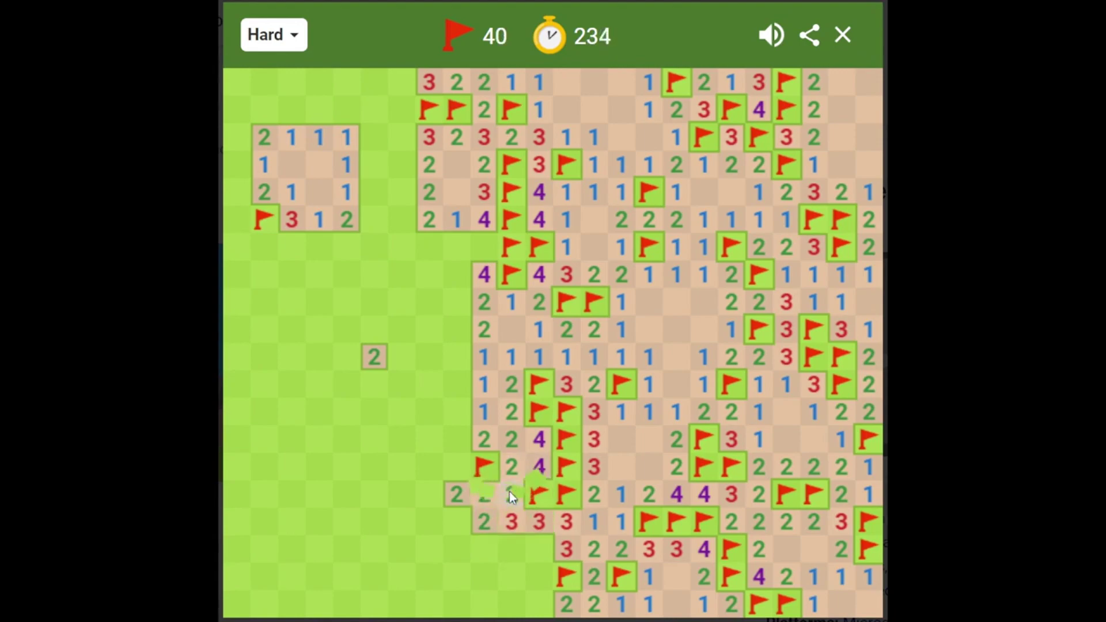
pyautogui.rightClick(541, 544)
pyautogui.click(539, 520)
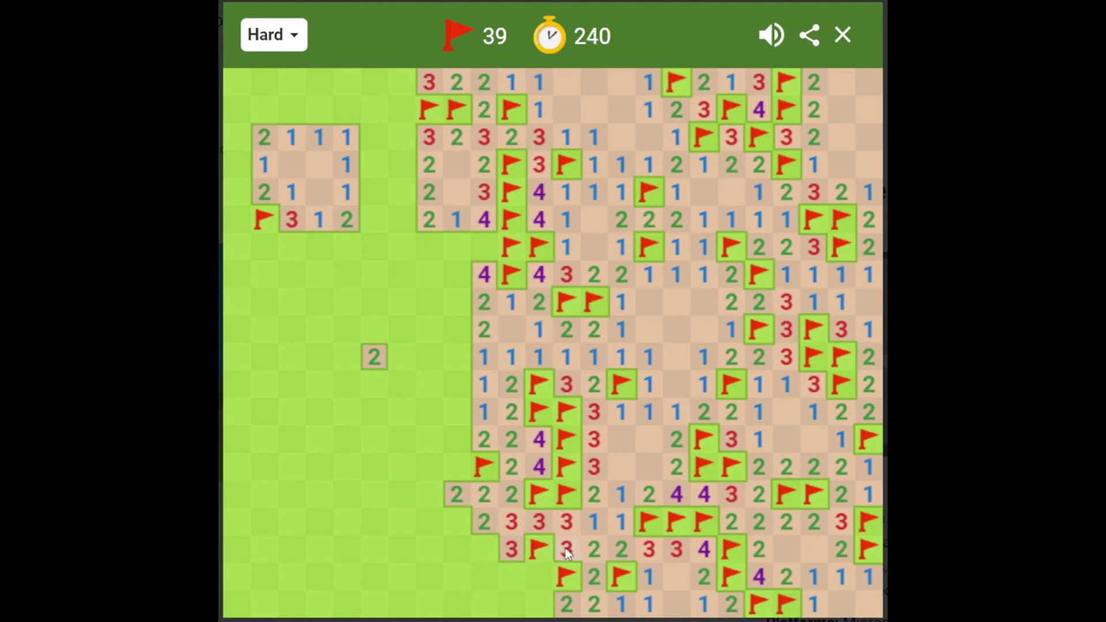
pyautogui.rightClick(540, 576)
pyautogui.click(533, 605)
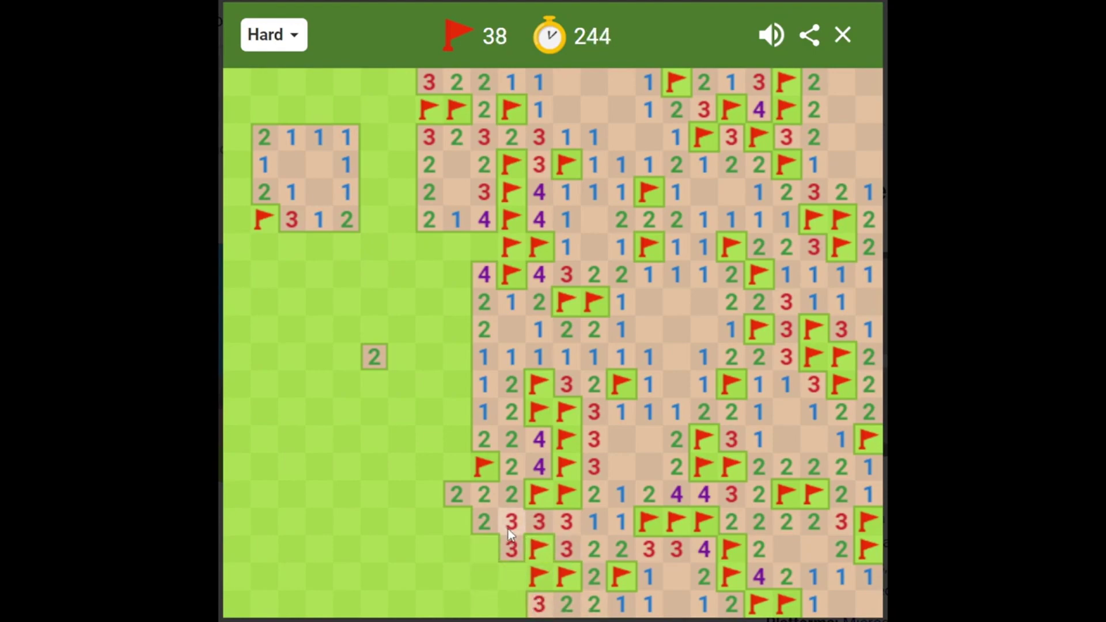
# Flag mines at the lower left and bottom row, uncovering 3, 4 and a bottom-row 2.
pyautogui.rightClick(492, 548)
pyautogui.click(511, 549)
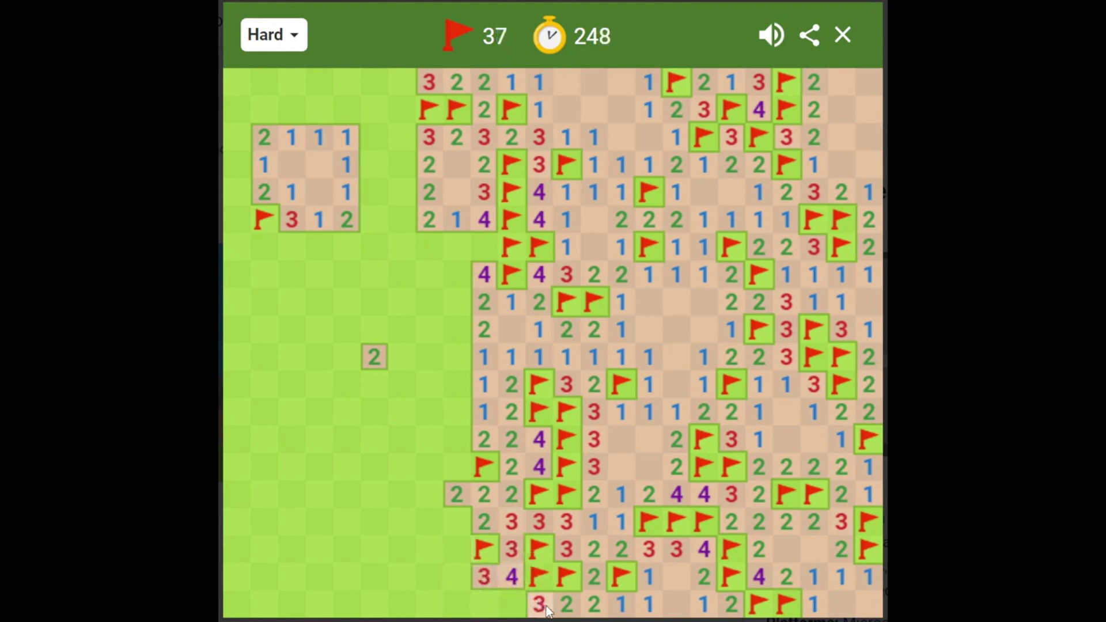
pyautogui.rightClick(512, 604)
pyautogui.click(489, 603)
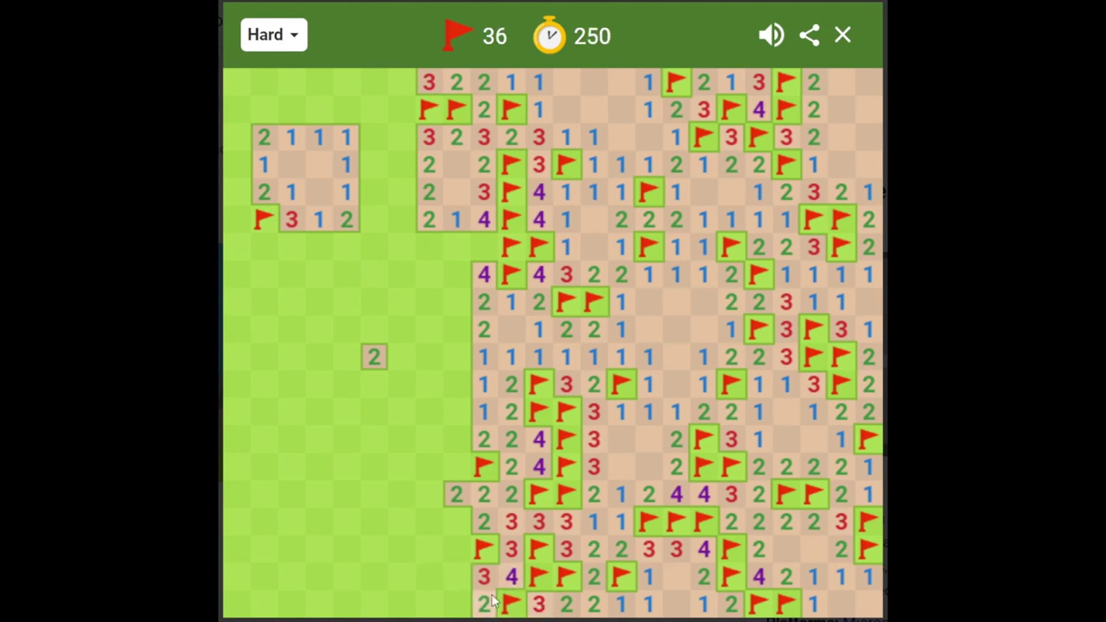
# Clear cells around the 2 and 3, then open the cell left of the bottom 2.
pyautogui.click(489, 514)
pyautogui.click(481, 496)
pyautogui.click(487, 587)
pyautogui.click(467, 609)
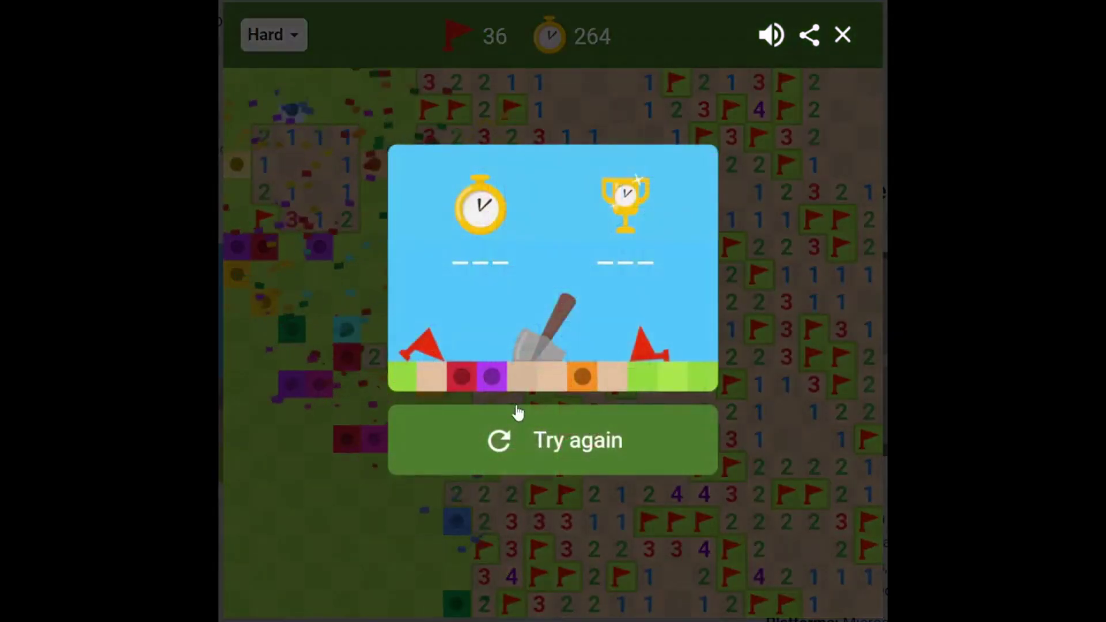
# Start a new game, open the board centre, and flag three left-edge mines, revealing 4, 3, 3.
pyautogui.click(516, 414)
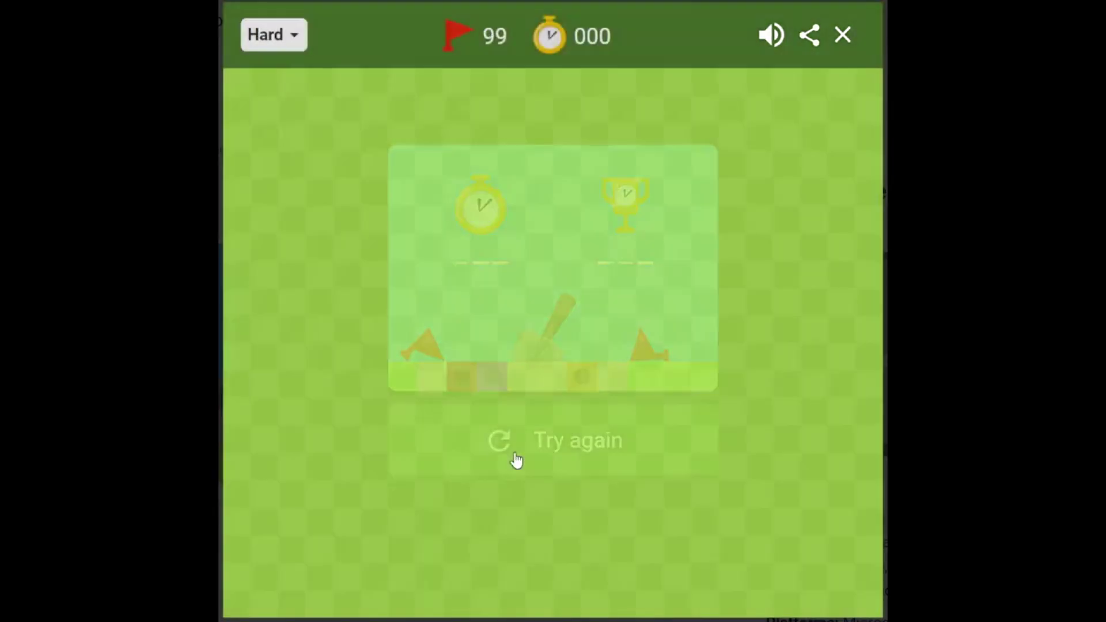
pyautogui.click(530, 346)
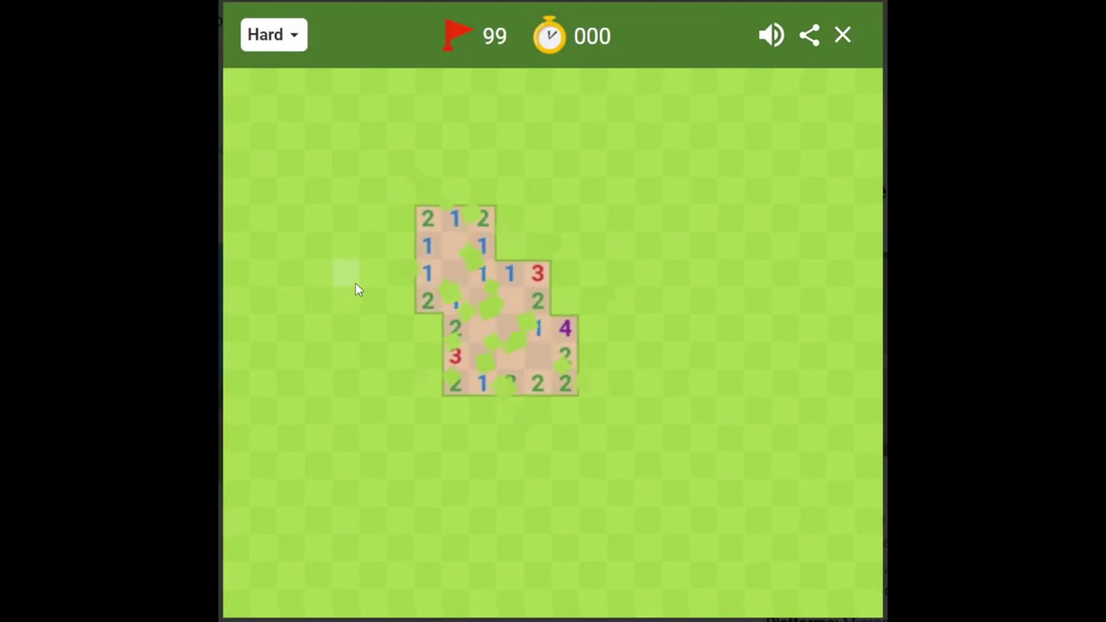
pyautogui.rightClick(427, 330)
pyautogui.rightClick(432, 354)
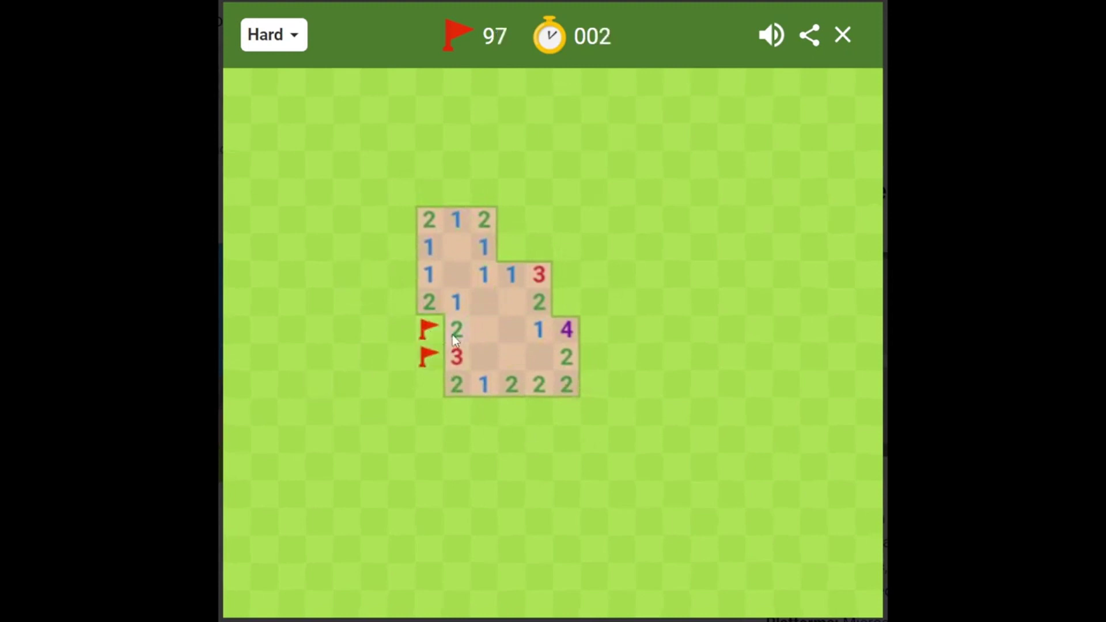
pyautogui.rightClick(430, 385)
pyautogui.click(456, 385)
# Flag mines below and along the right edge, revealing a 1 and cells showing 3 and 2.
pyautogui.rightClick(511, 412)
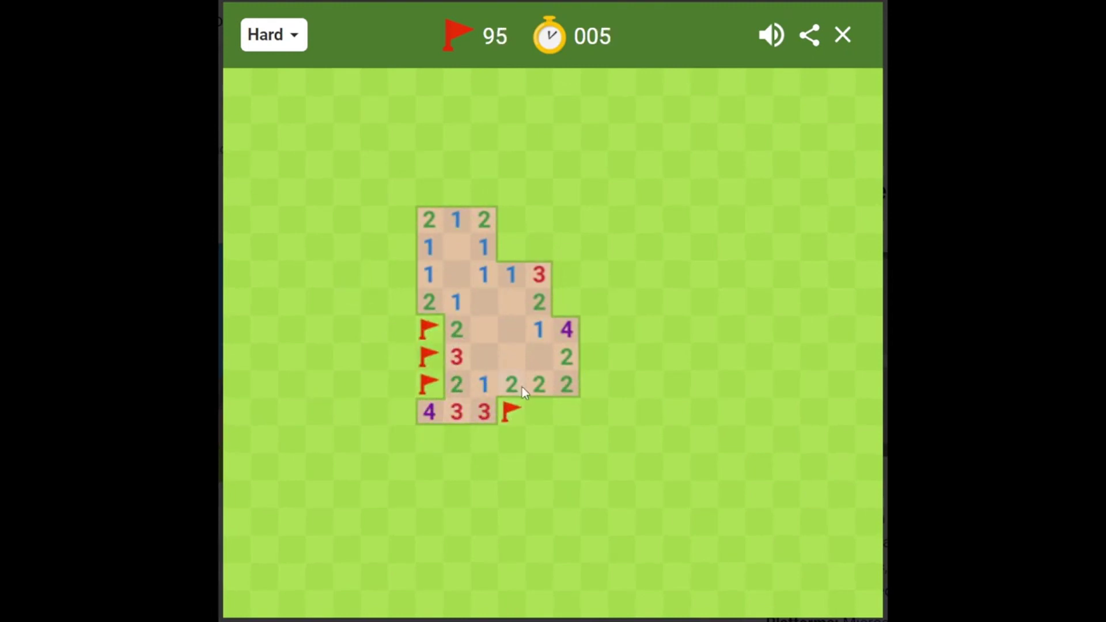
pyautogui.click(568, 412)
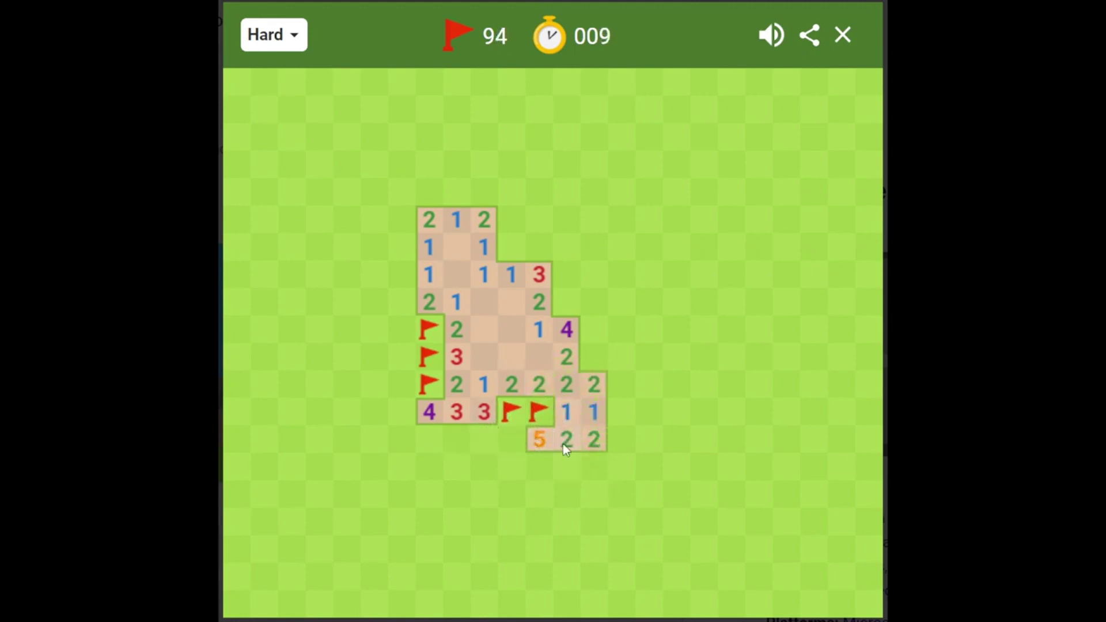
pyautogui.rightClick(592, 359)
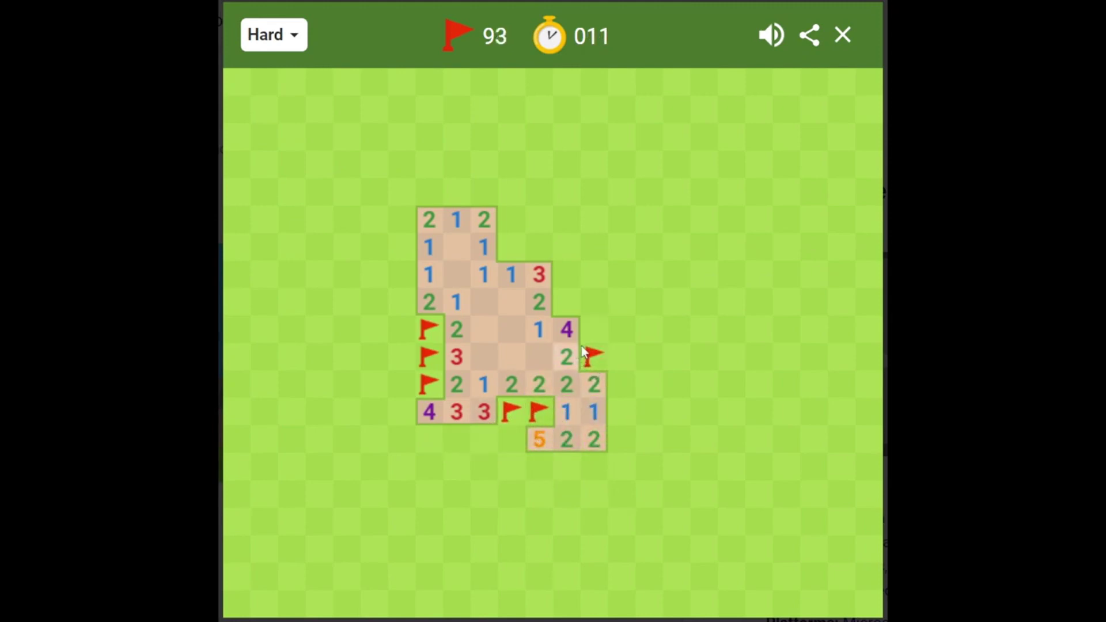
pyautogui.rightClick(592, 331)
pyautogui.rightClick(593, 302)
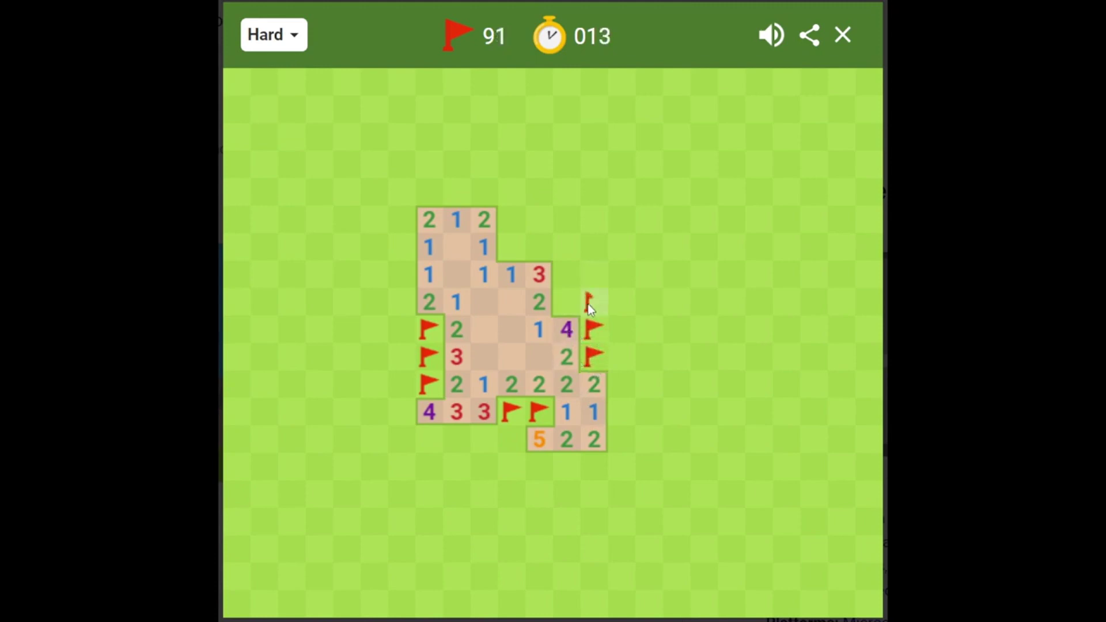
pyautogui.rightClick(566, 274)
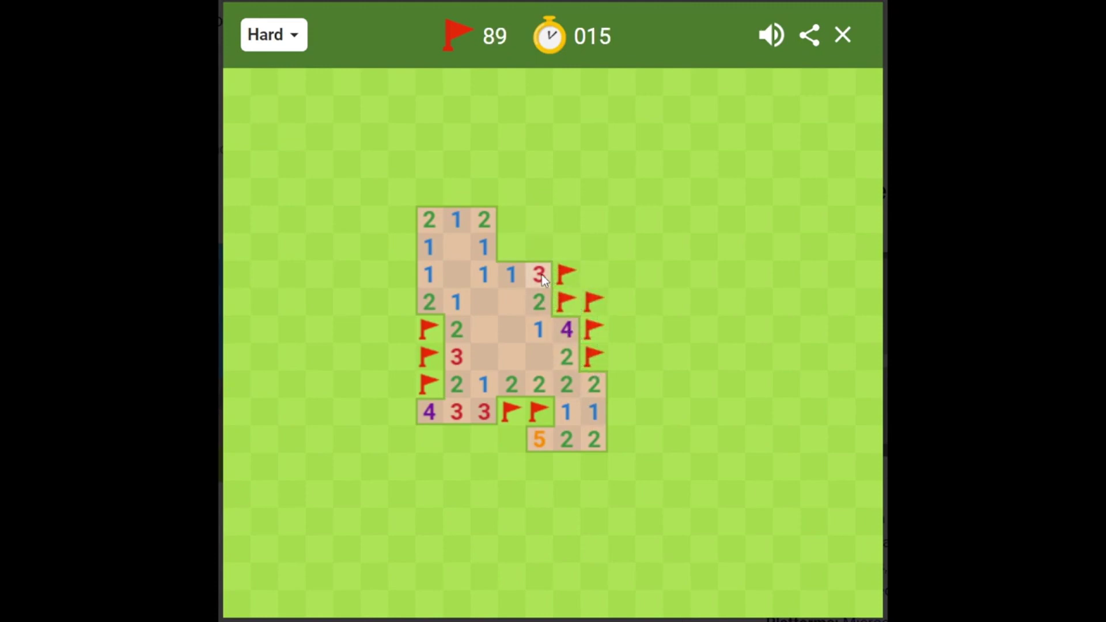
pyautogui.rightClick(519, 248)
pyautogui.click(535, 274)
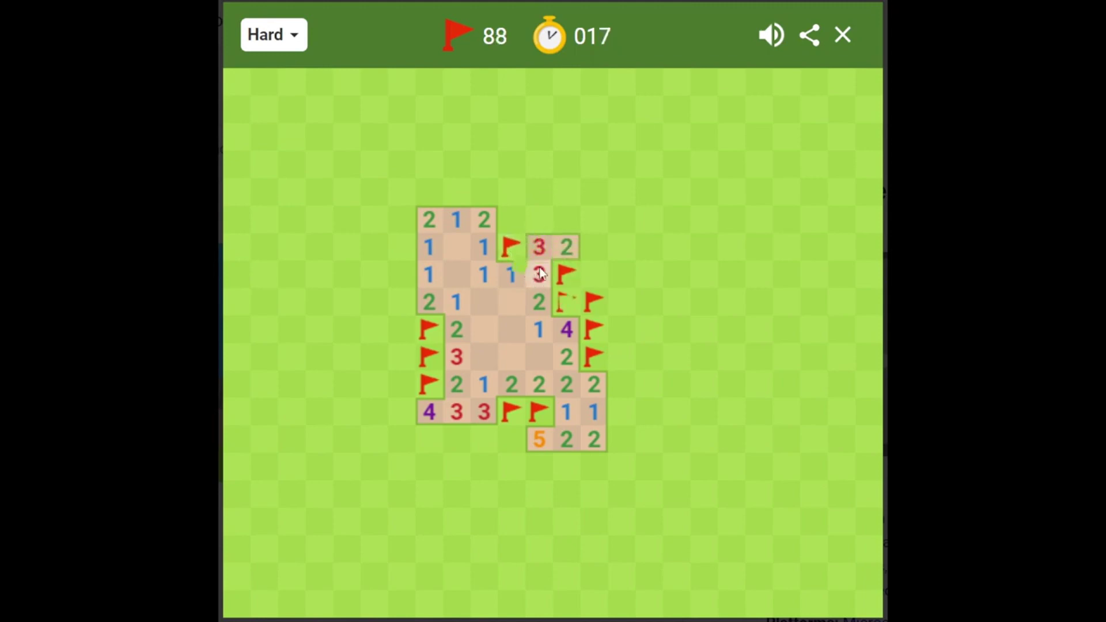
# Clear the top-row cells, flag the mine right of the upper 3, and open the right region.
pyautogui.click(511, 218)
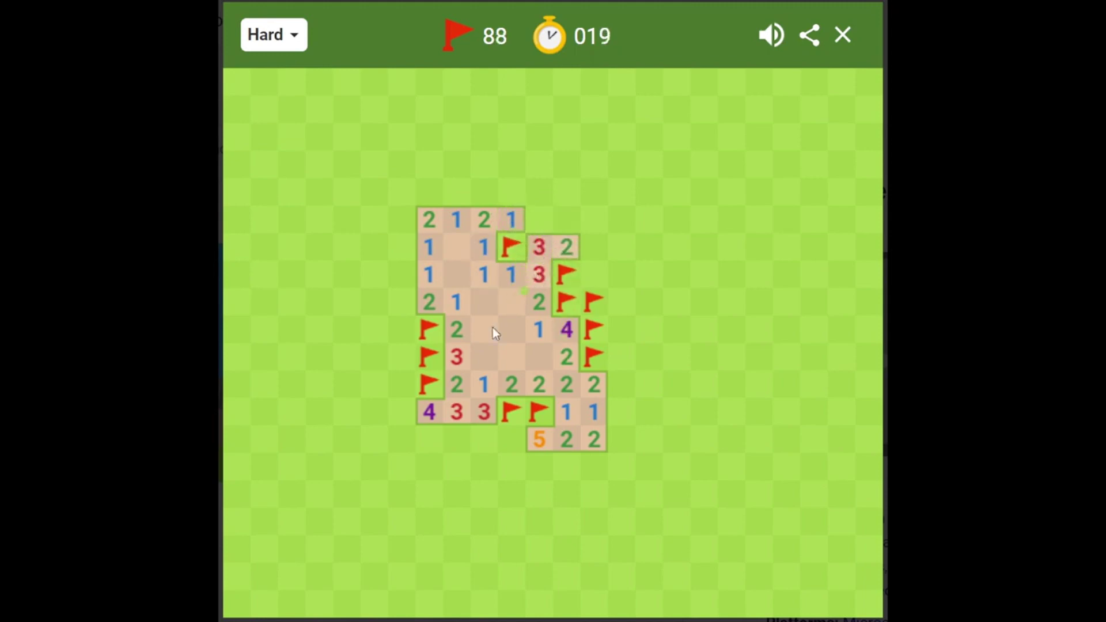
pyautogui.click(513, 215)
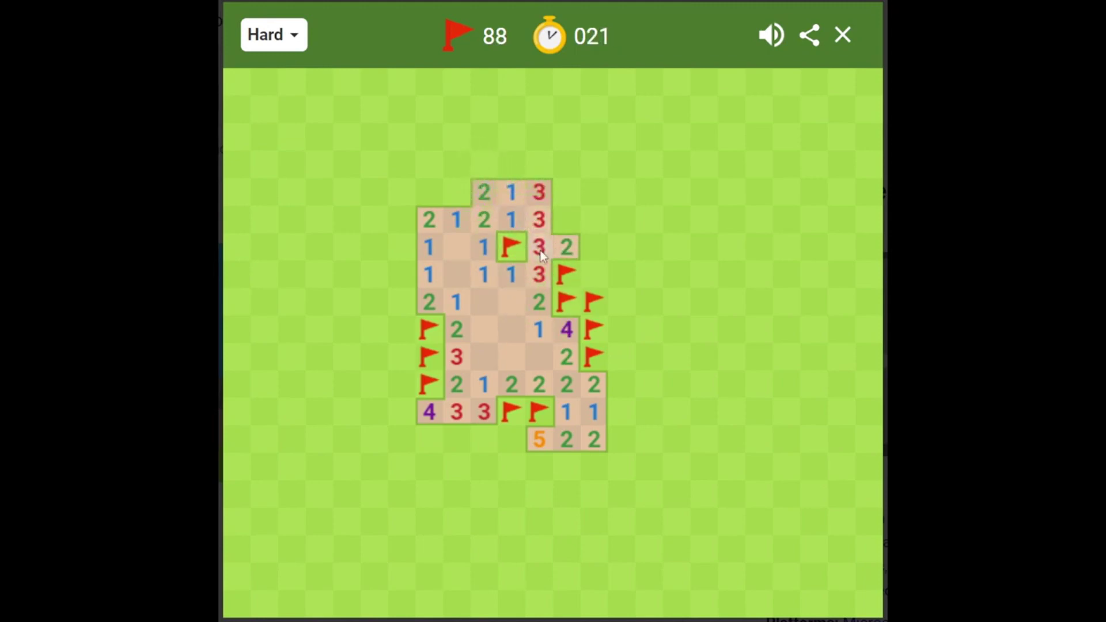
pyautogui.rightClick(567, 223)
pyautogui.click(571, 242)
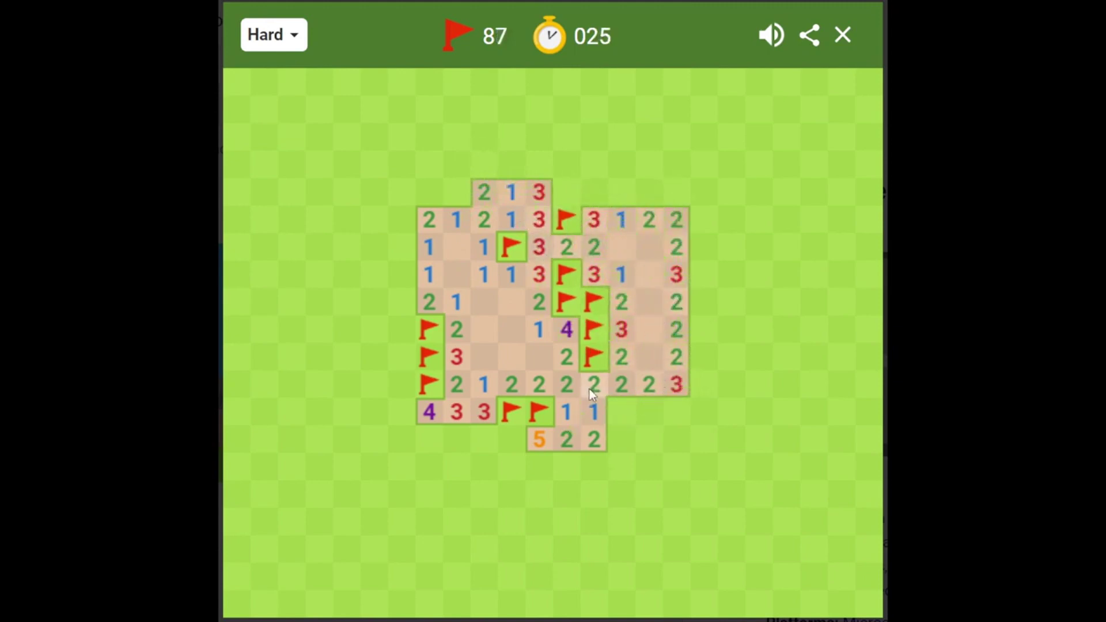
# Flag mines below the right-hand numbers, revealing two 3s, then flag and open the top-left cells.
pyautogui.rightClick(619, 411)
pyautogui.click(649, 412)
pyautogui.rightClick(684, 419)
pyautogui.click(605, 419)
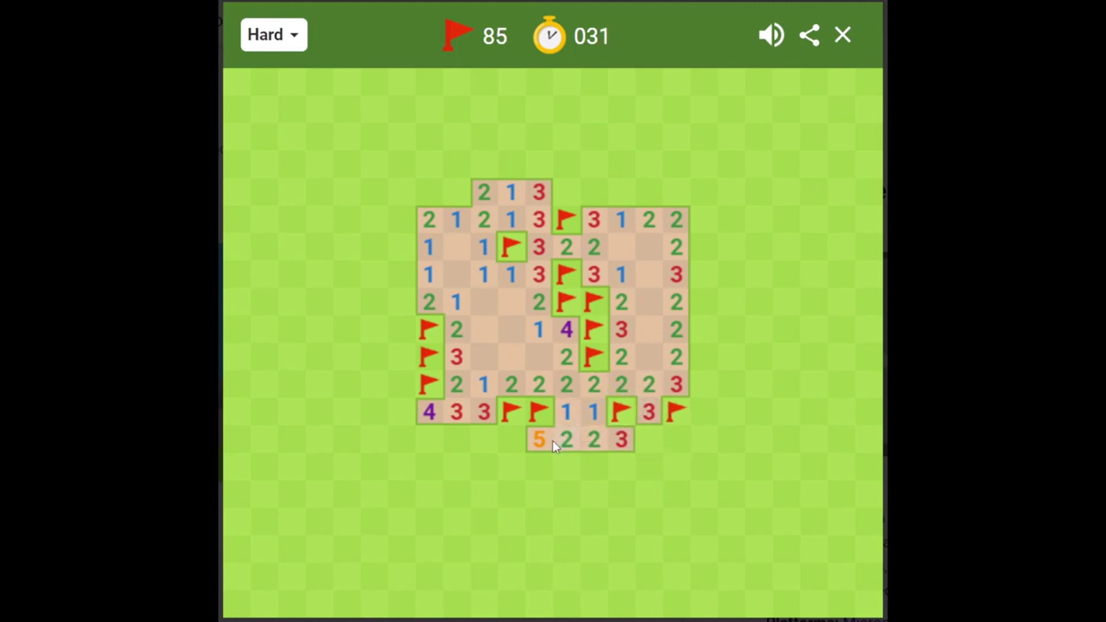
pyautogui.rightClick(457, 200)
pyautogui.click(436, 198)
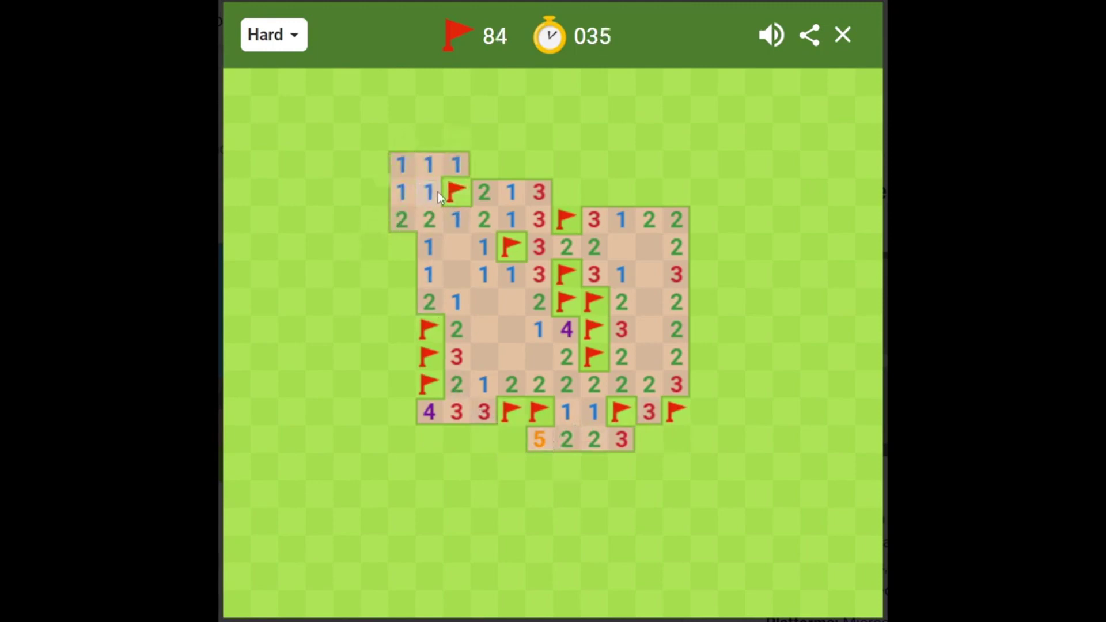
# Flag mines in the new top region and along its right edge, opening cells toward the right.
pyautogui.rightClick(424, 91)
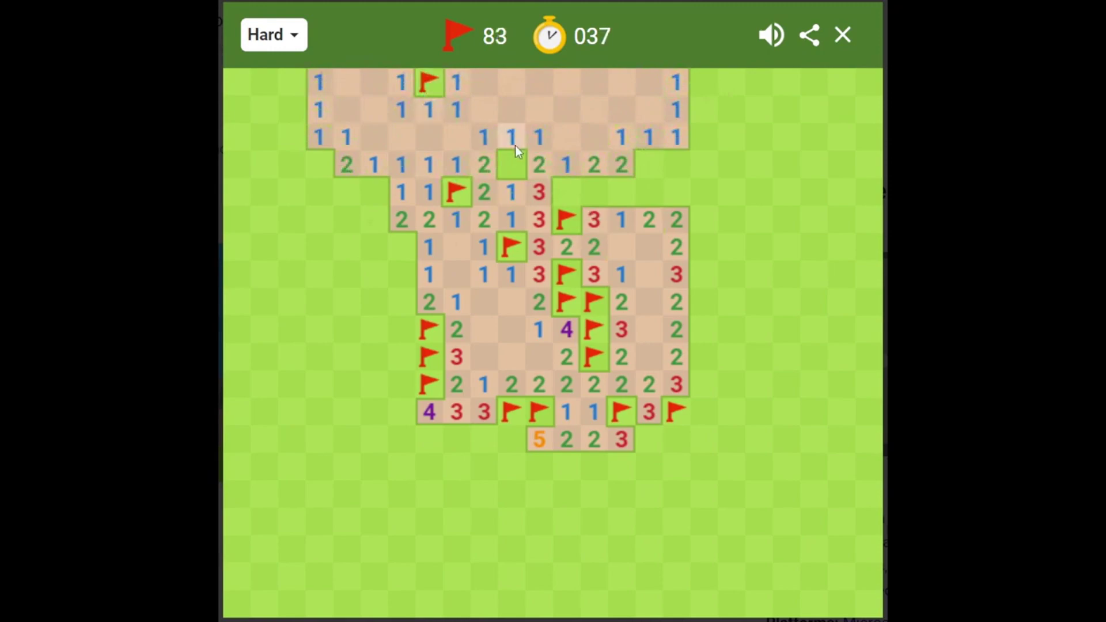
pyautogui.rightClick(516, 153)
pyautogui.rightClick(649, 160)
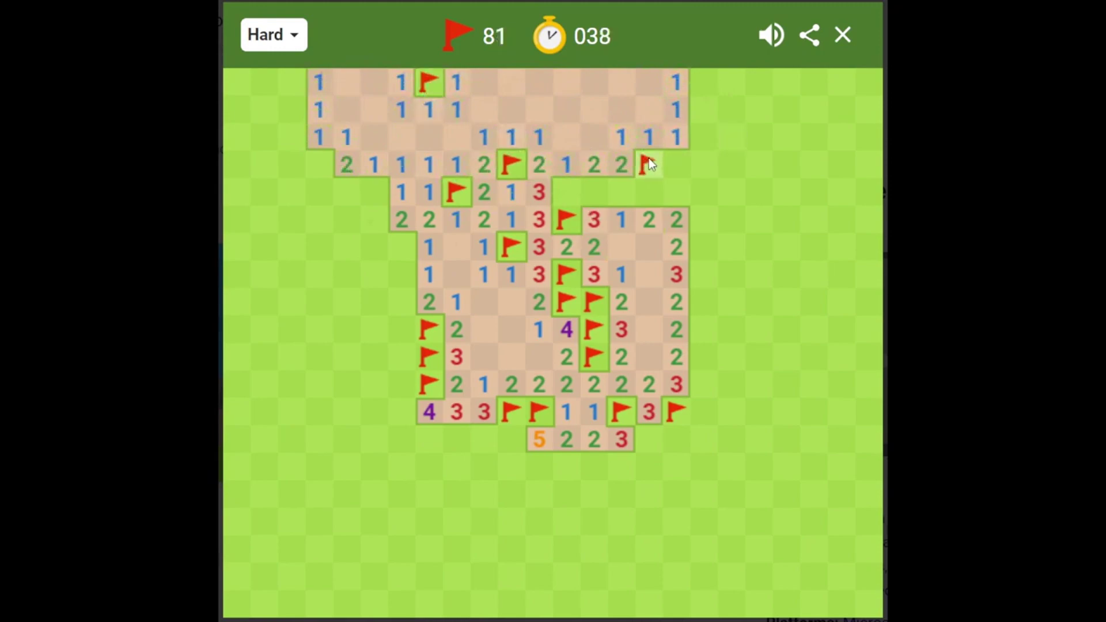
pyautogui.click(675, 139)
pyautogui.rightClick(706, 89)
pyautogui.click(704, 112)
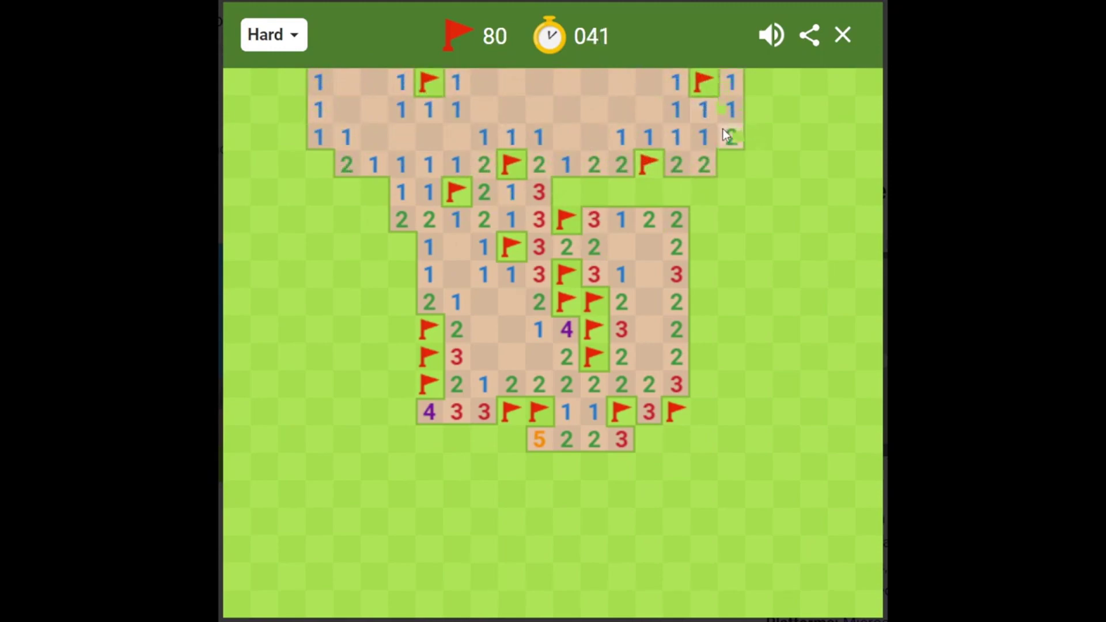
pyautogui.click(735, 104)
# Flag third-row and top-right-corner mines, then open the cells beneath the right-hand 2s.
pyautogui.rightClick(814, 137)
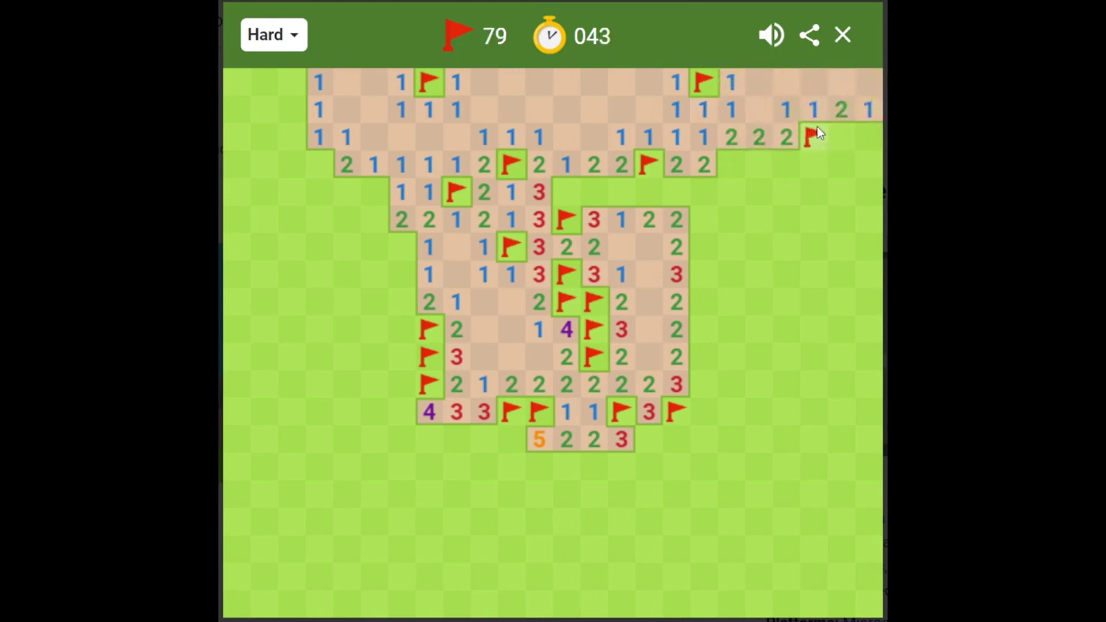
pyautogui.click(842, 137)
pyautogui.rightClick(869, 137)
pyautogui.click(842, 139)
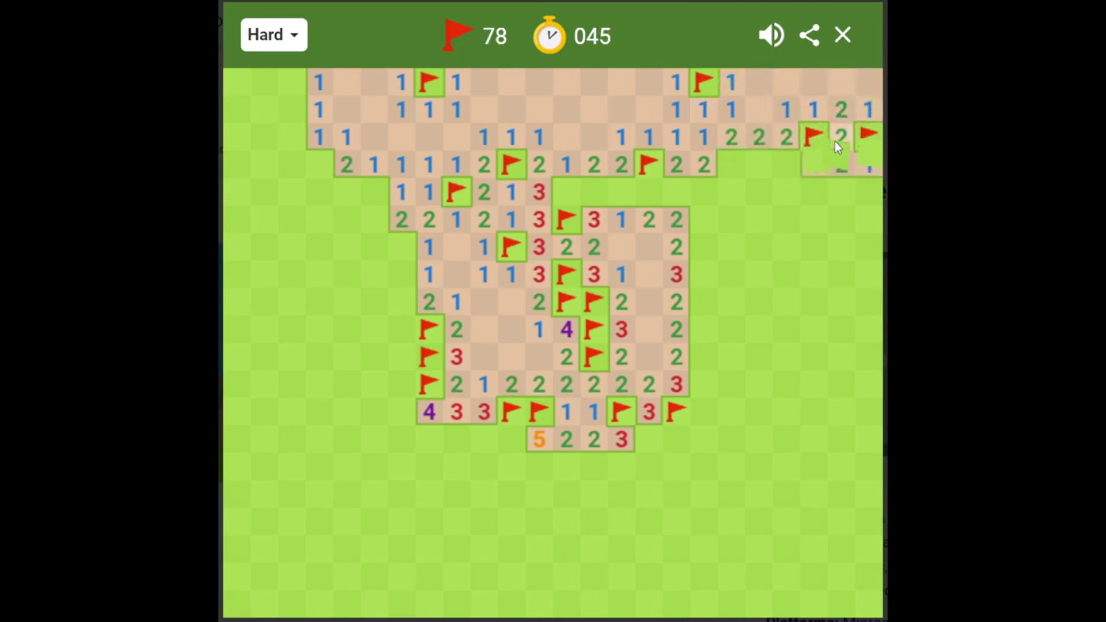
pyautogui.click(846, 166)
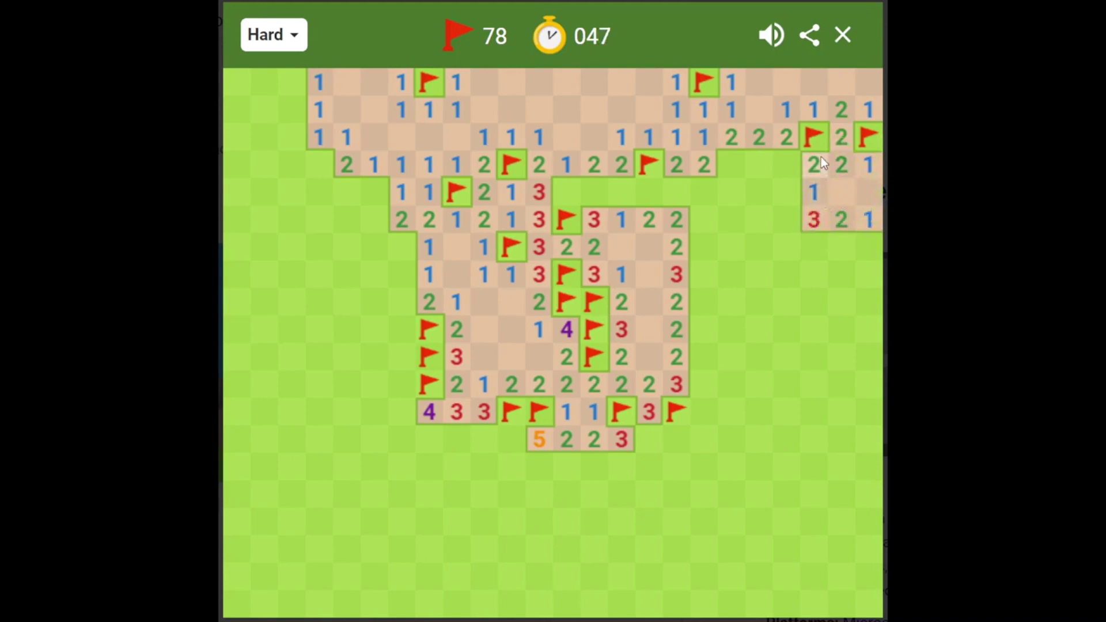
# Flag mines below the third-row 2s and in the fifth row, revealing the 3 beside them.
pyautogui.rightClick(731, 162)
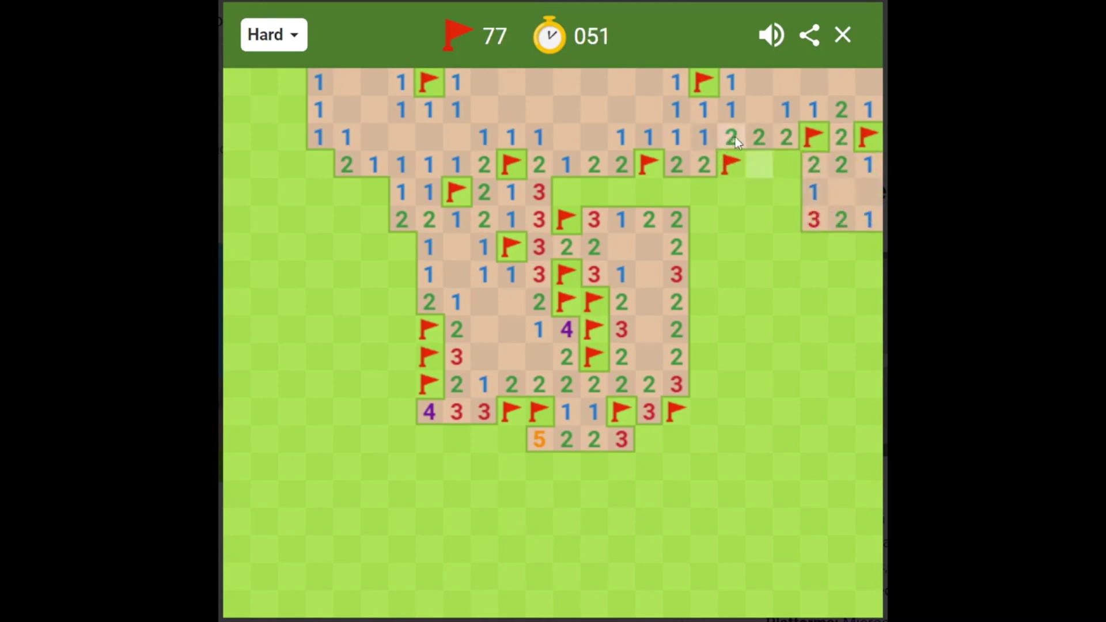
pyautogui.rightClick(753, 165)
pyautogui.click(755, 141)
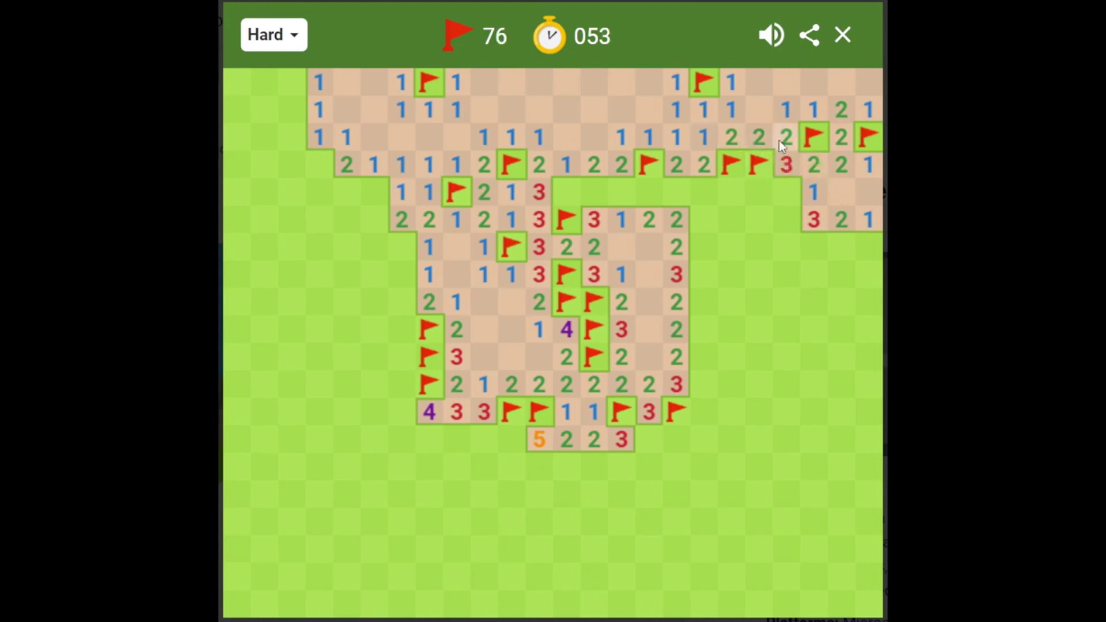
pyautogui.rightClick(788, 193)
pyautogui.click(759, 193)
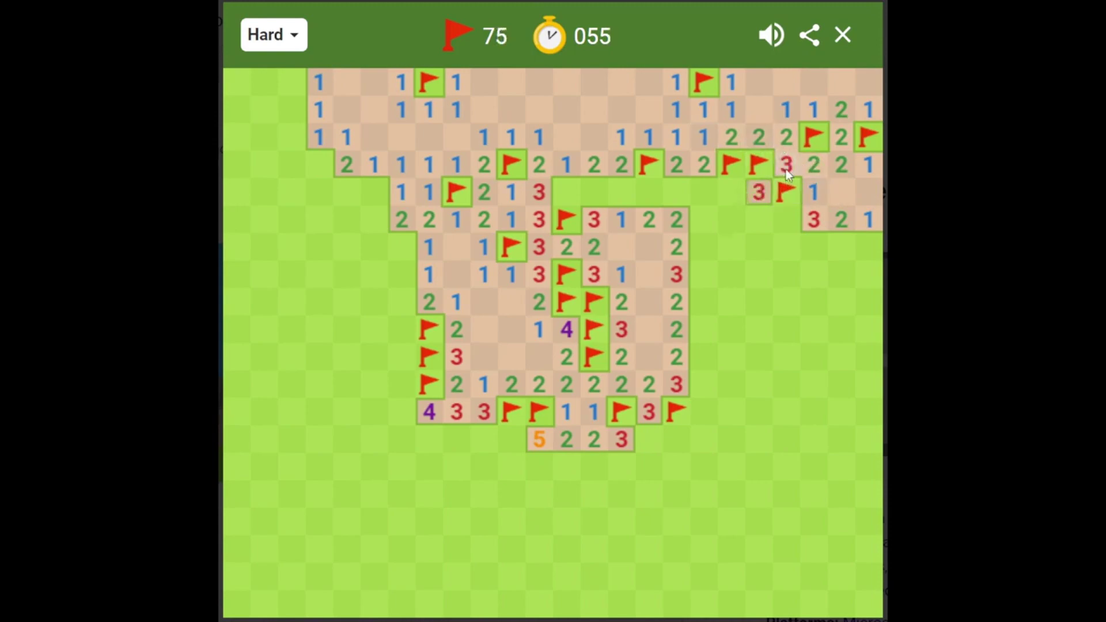
# Cascade from the 3 down the right-side column, flagging two mines and clearing around them.
pyautogui.click(764, 192)
pyautogui.click(763, 220)
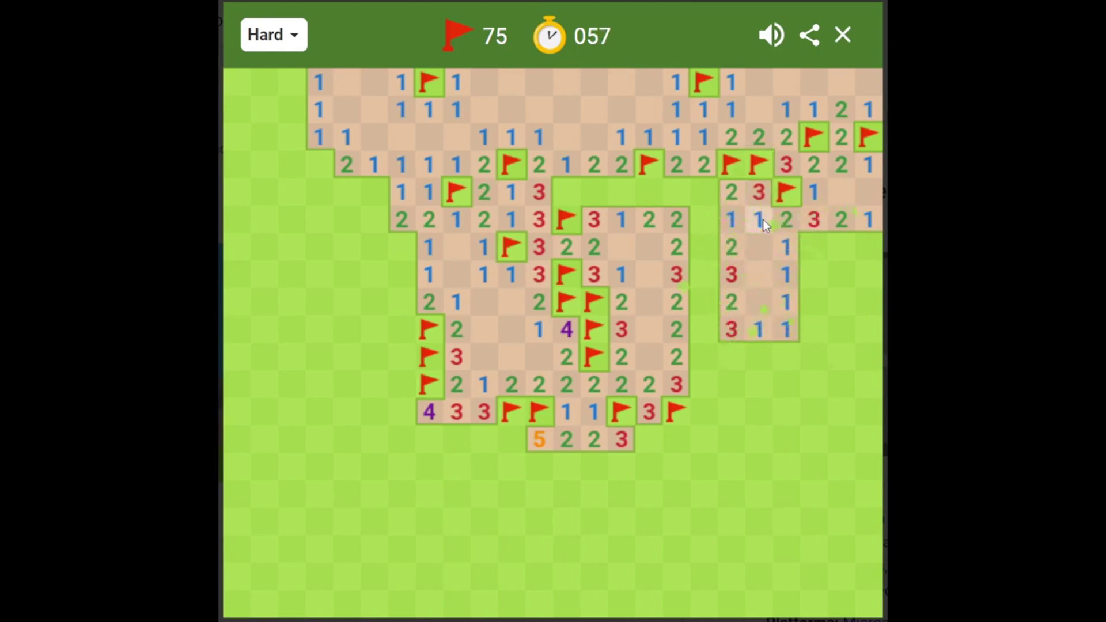
pyautogui.rightClick(813, 246)
pyautogui.click(792, 271)
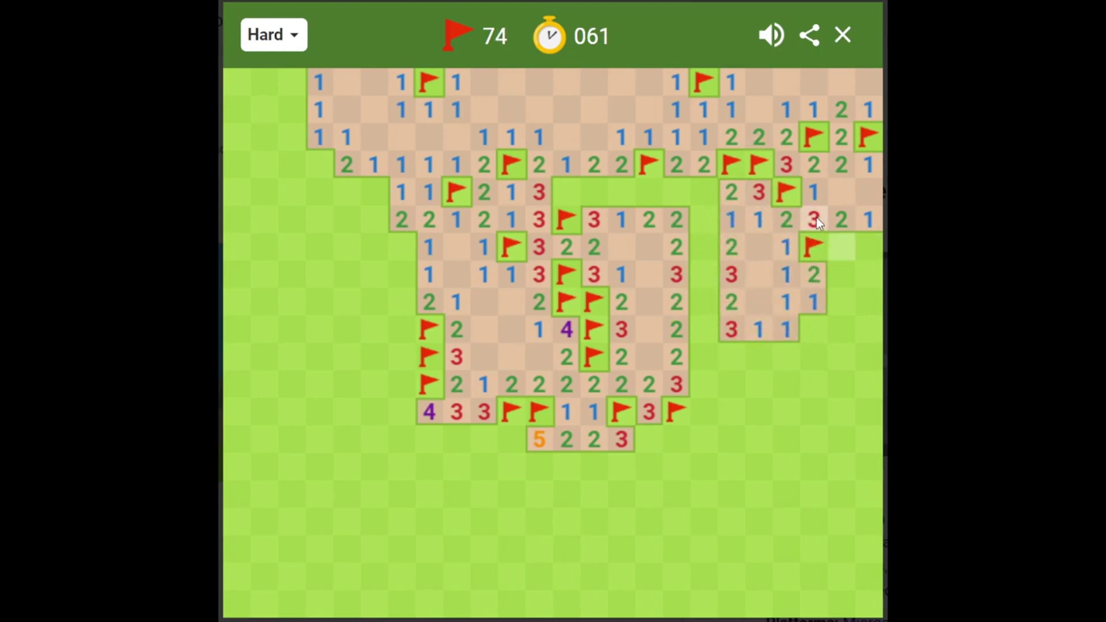
pyautogui.rightClick(842, 248)
pyautogui.click(839, 267)
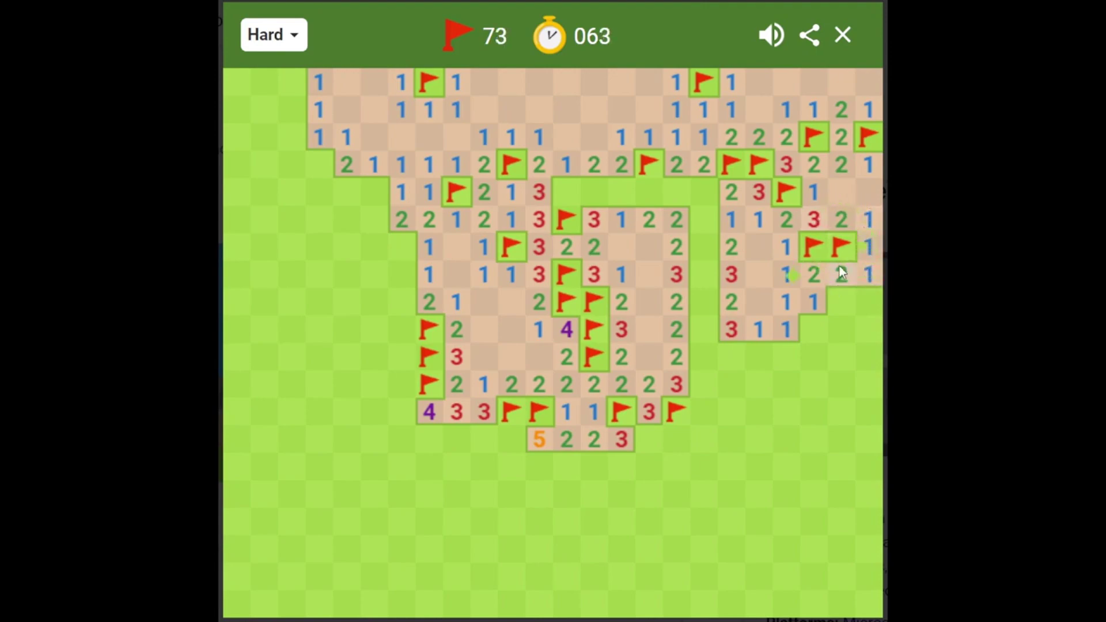
# Flag two lower-right mines and open cells down to the 2 at the right edge.
pyautogui.rightClick(821, 330)
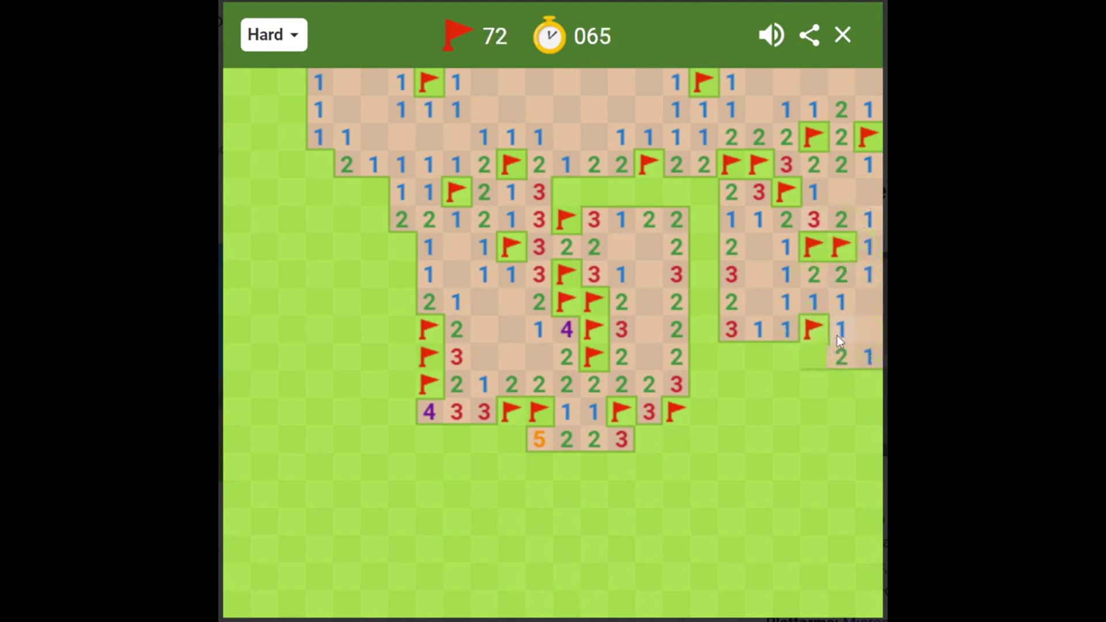
pyautogui.click(788, 330)
pyautogui.click(786, 359)
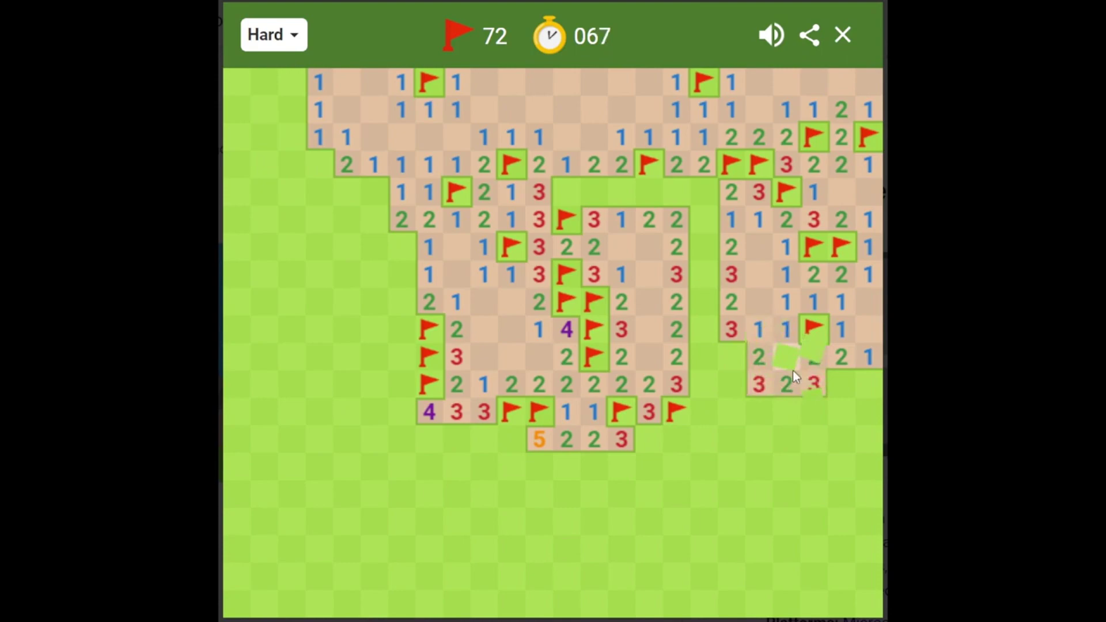
pyautogui.rightClick(841, 384)
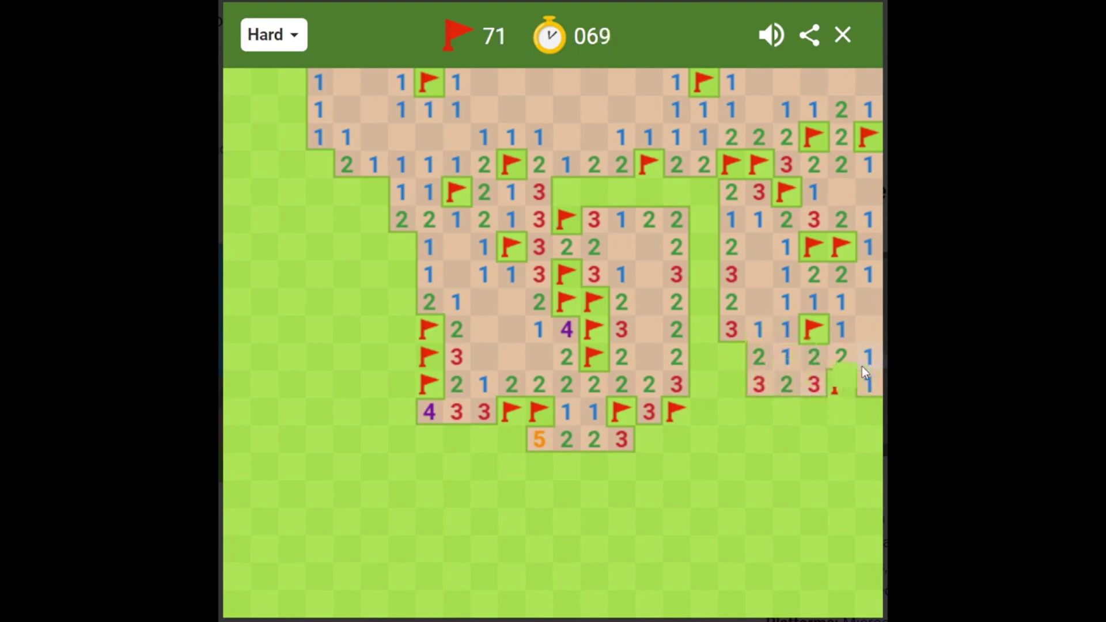
pyautogui.click(866, 386)
pyautogui.click(869, 412)
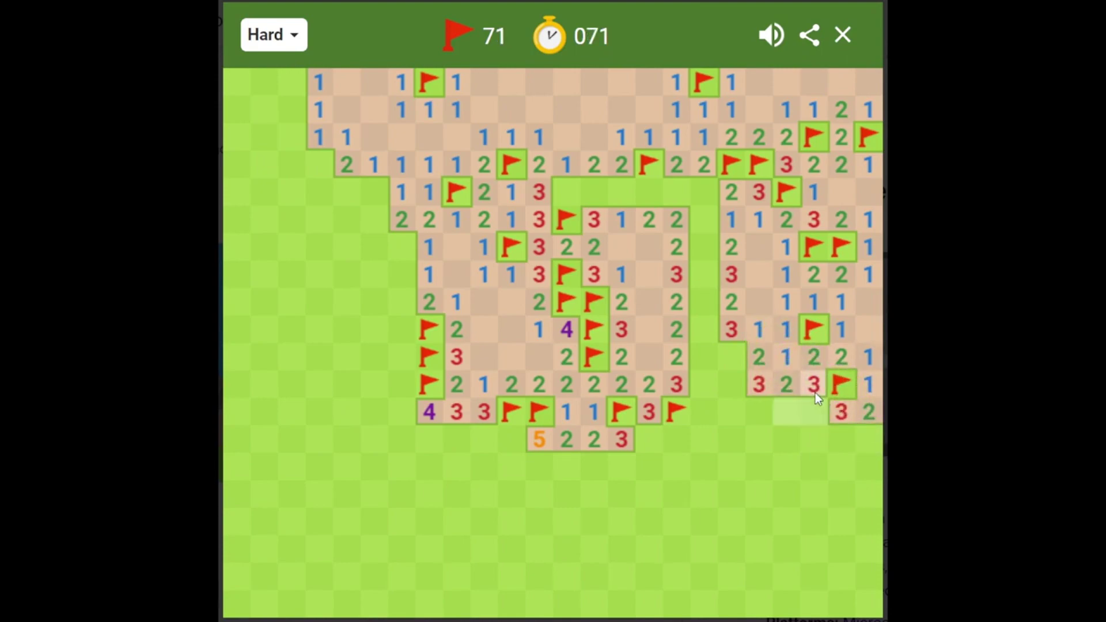
# Flag the bottom-row mines and two left-edge mines, then open the bottom row beneath.
pyautogui.rightClick(808, 413)
pyautogui.rightClick(810, 411)
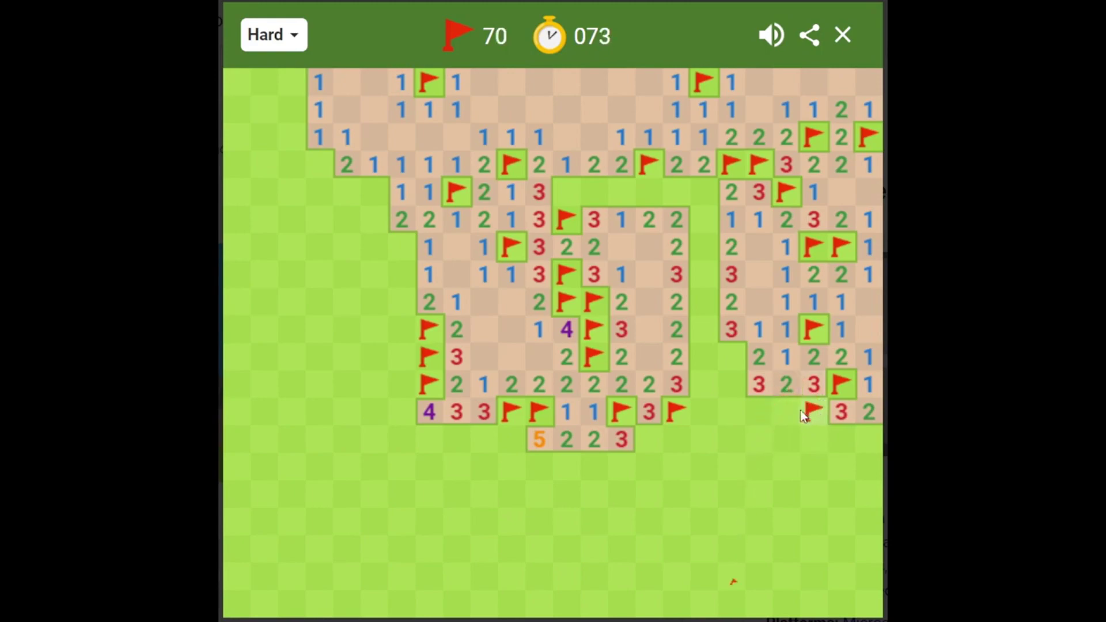
pyautogui.click(788, 386)
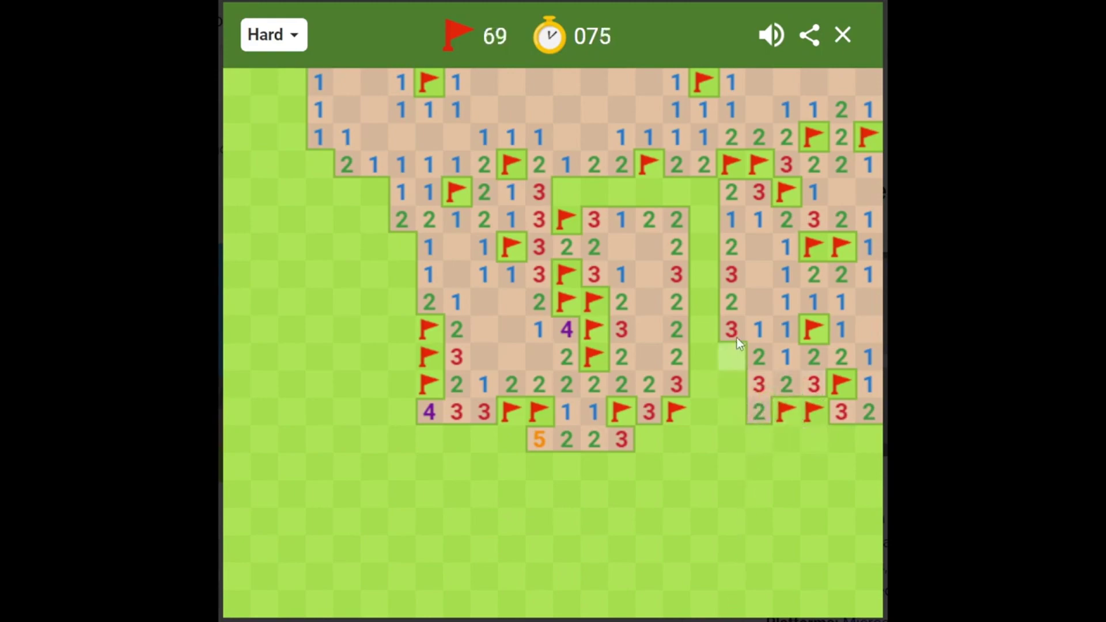
pyautogui.rightClick(739, 356)
pyautogui.rightClick(740, 383)
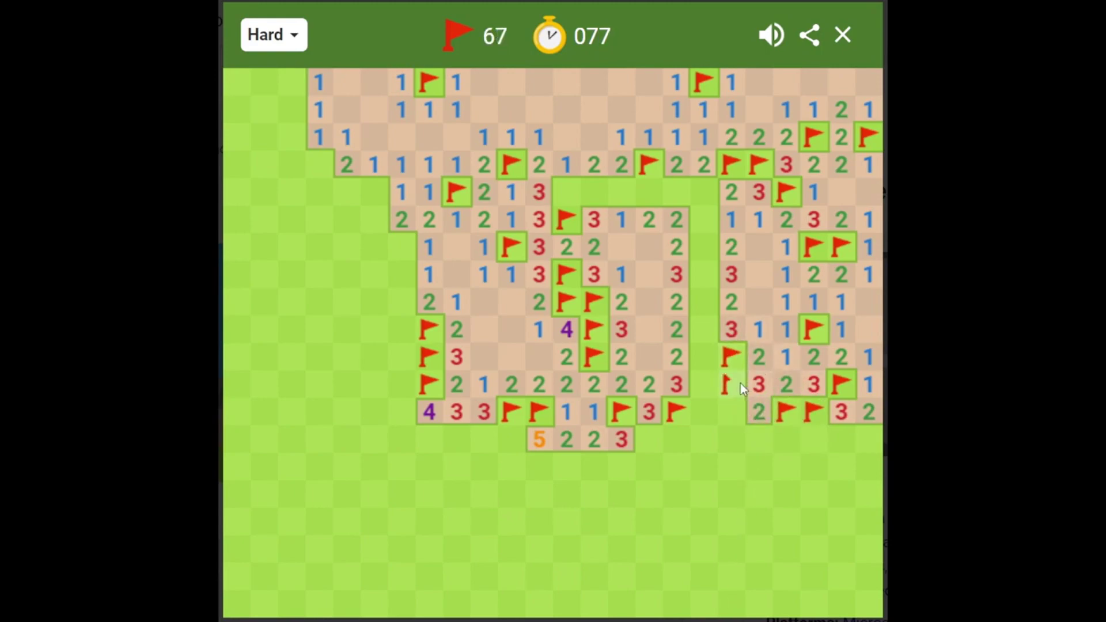
pyautogui.click(760, 385)
pyautogui.click(759, 413)
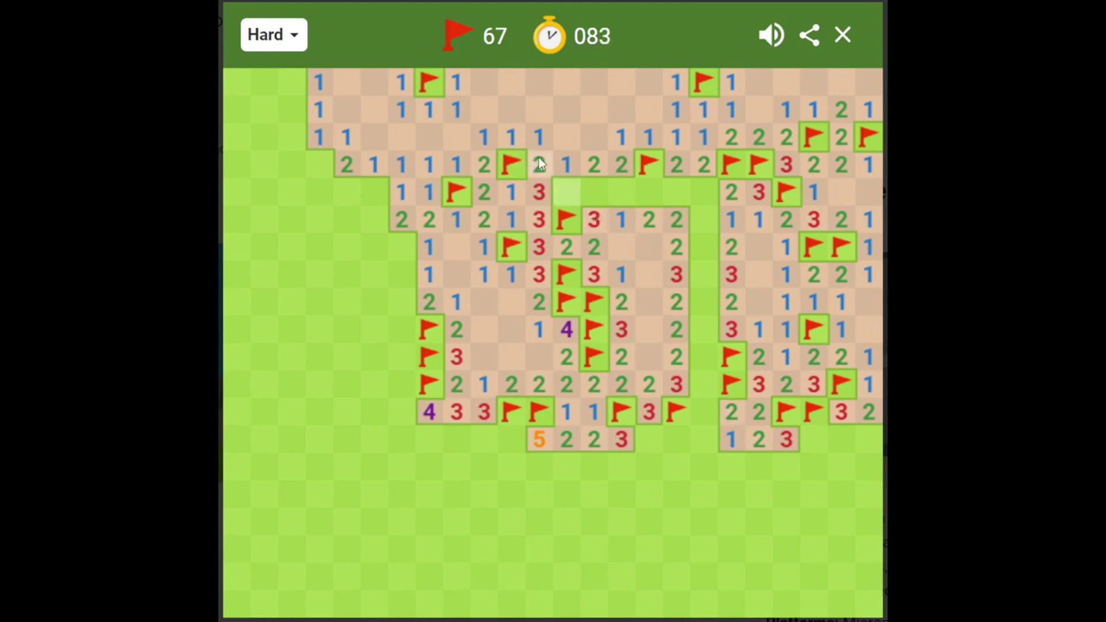
# Flag three mines across the gap's top row, revealing two 3s and the 2s below.
pyautogui.rightClick(566, 189)
pyautogui.click(594, 190)
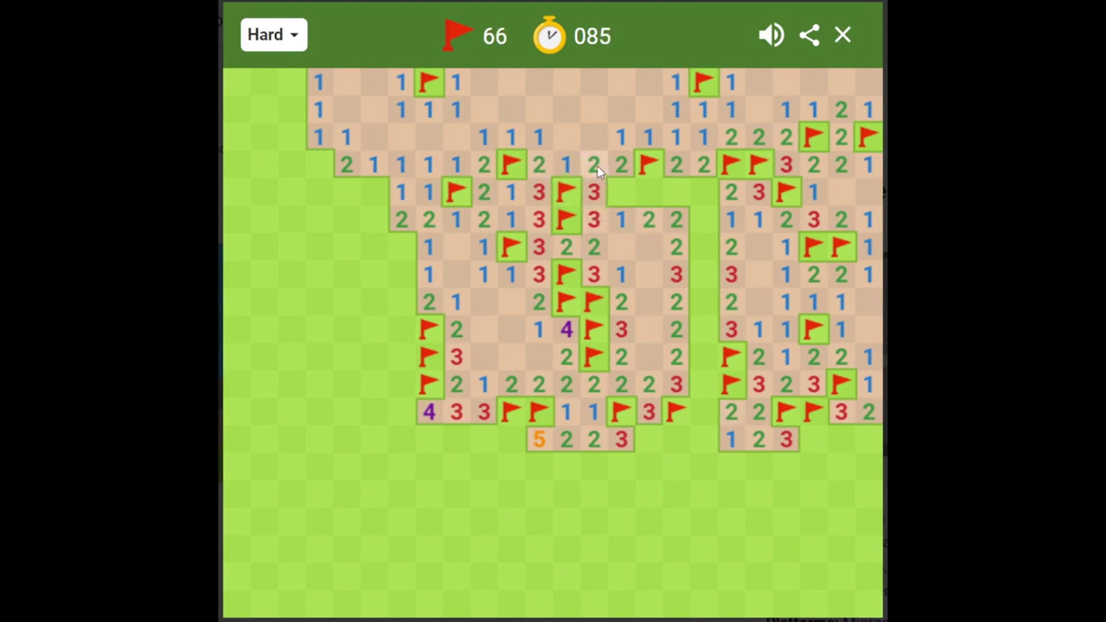
pyautogui.rightClick(618, 185)
pyautogui.click(649, 192)
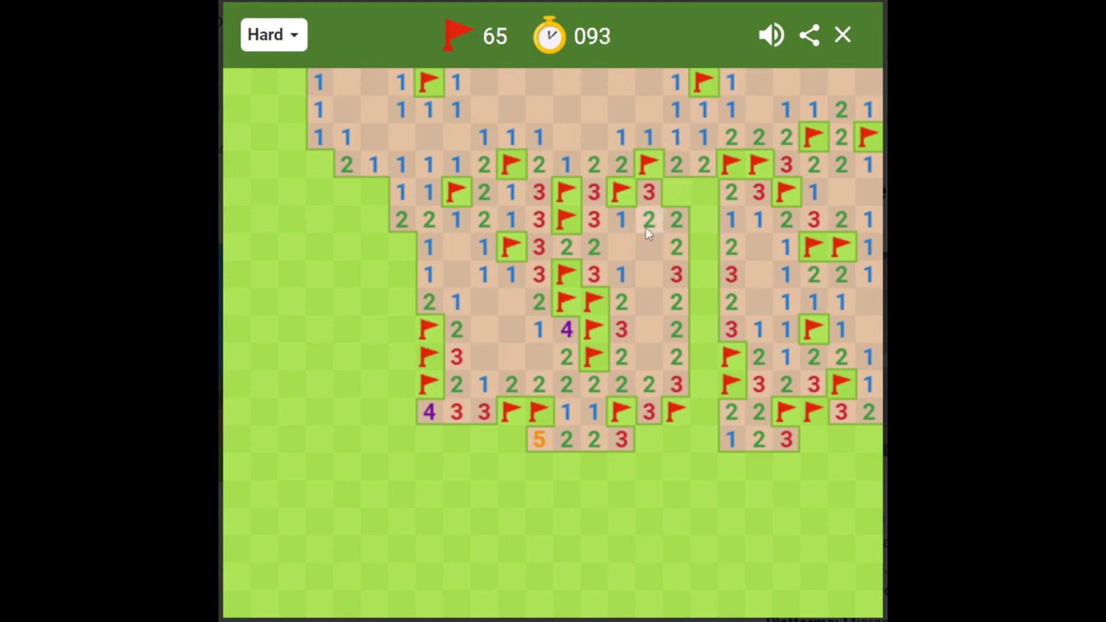
pyautogui.rightClick(683, 189)
pyautogui.click(701, 187)
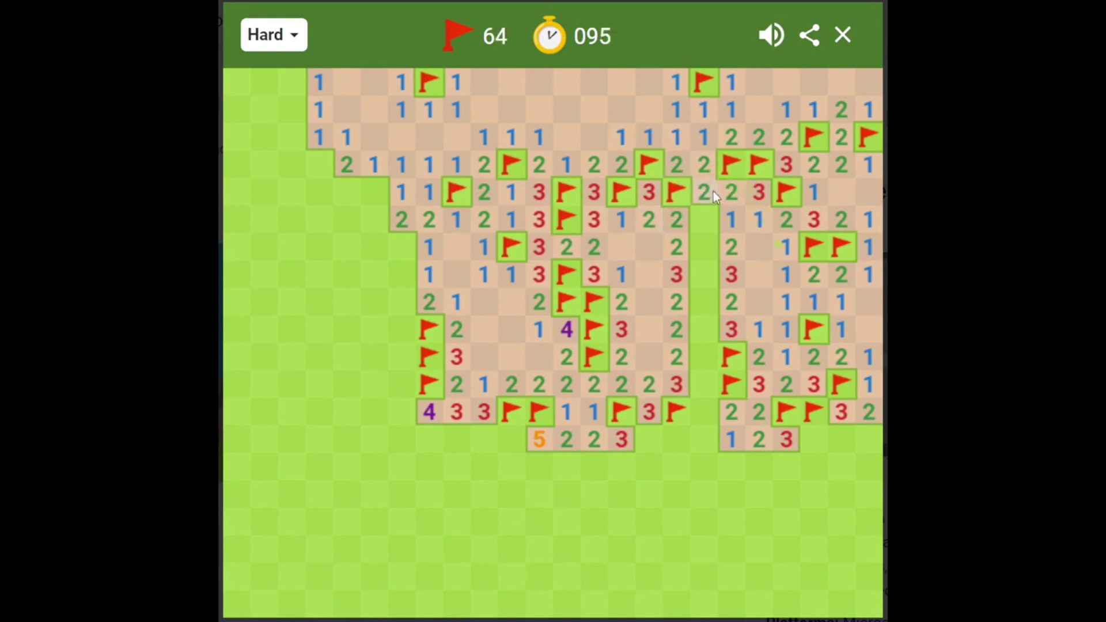
pyautogui.click(715, 216)
# Flag five mines down the narrow strip, revealing the 3s beneath them.
pyautogui.rightClick(704, 245)
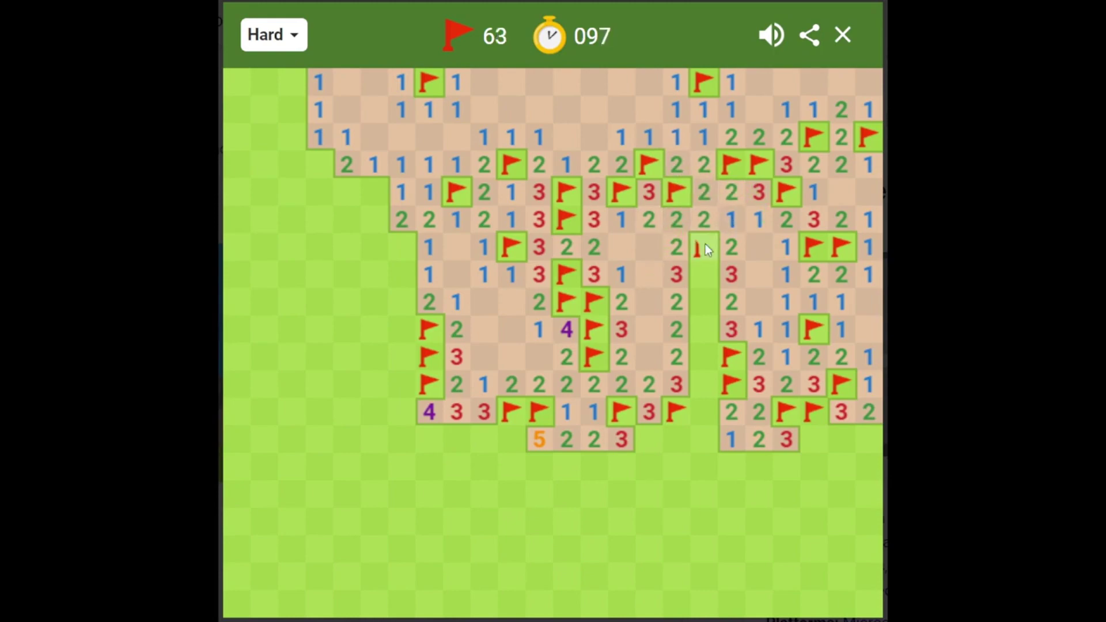
pyautogui.rightClick(704, 274)
pyautogui.rightClick(703, 303)
pyautogui.click(704, 329)
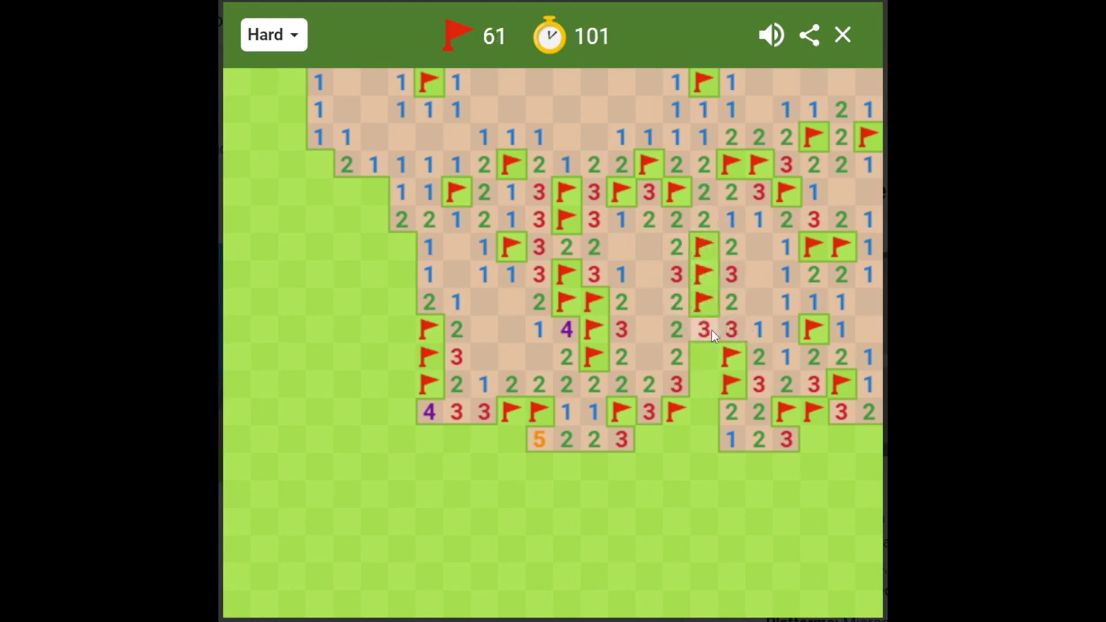
pyautogui.rightClick(709, 354)
pyautogui.rightClick(698, 380)
pyautogui.click(707, 410)
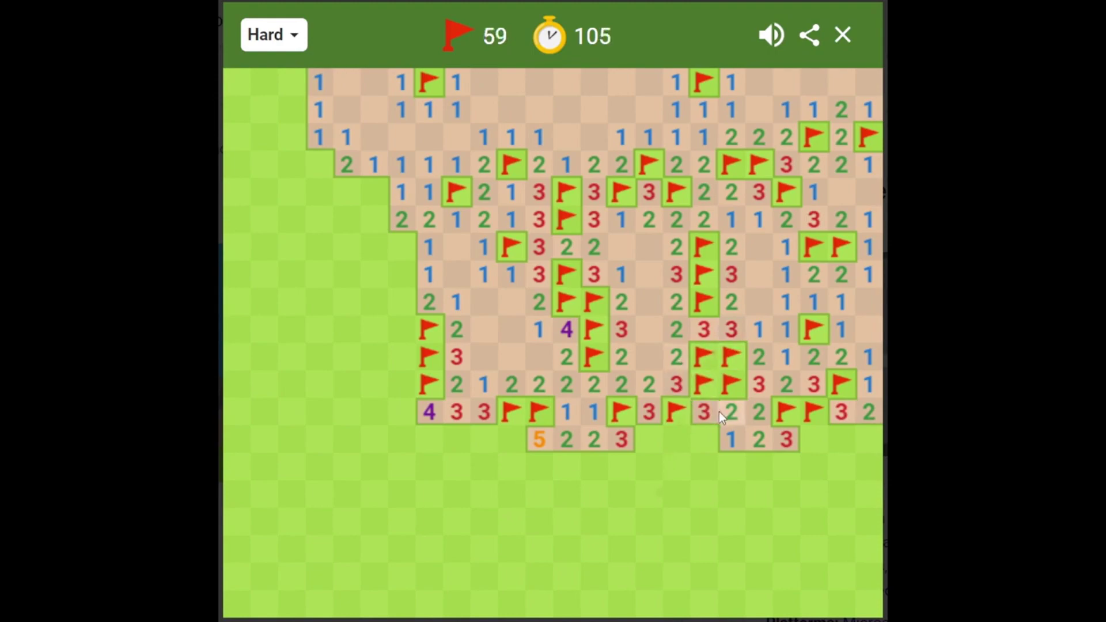
# Reveal the bottom-row 3 and flag its mine, then flag and open the top-left area.
pyautogui.click(687, 438)
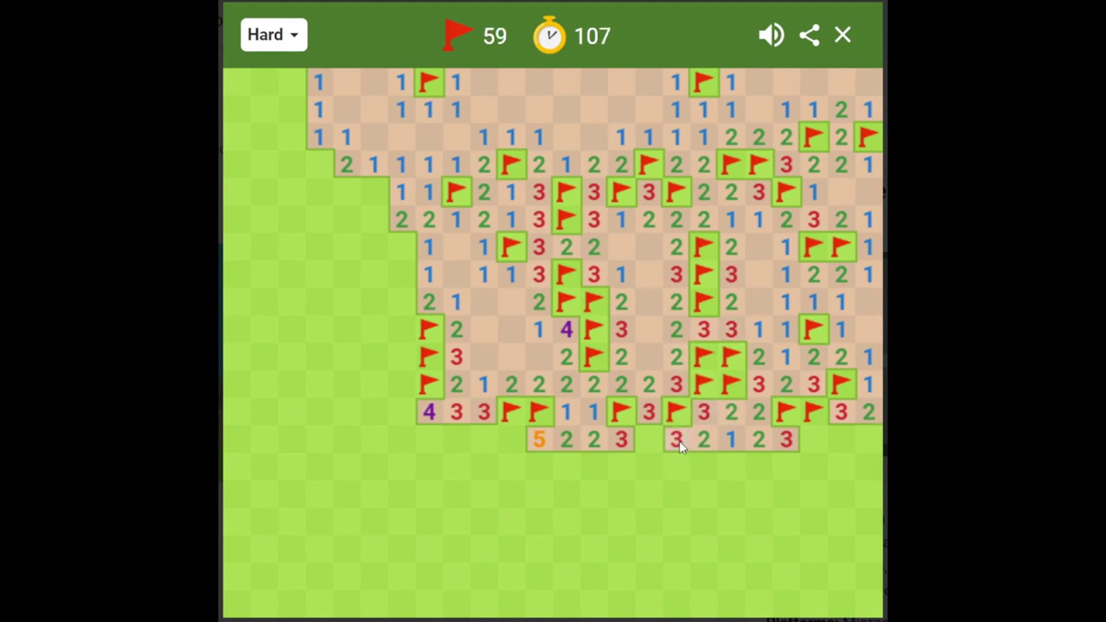
pyautogui.rightClick(650, 438)
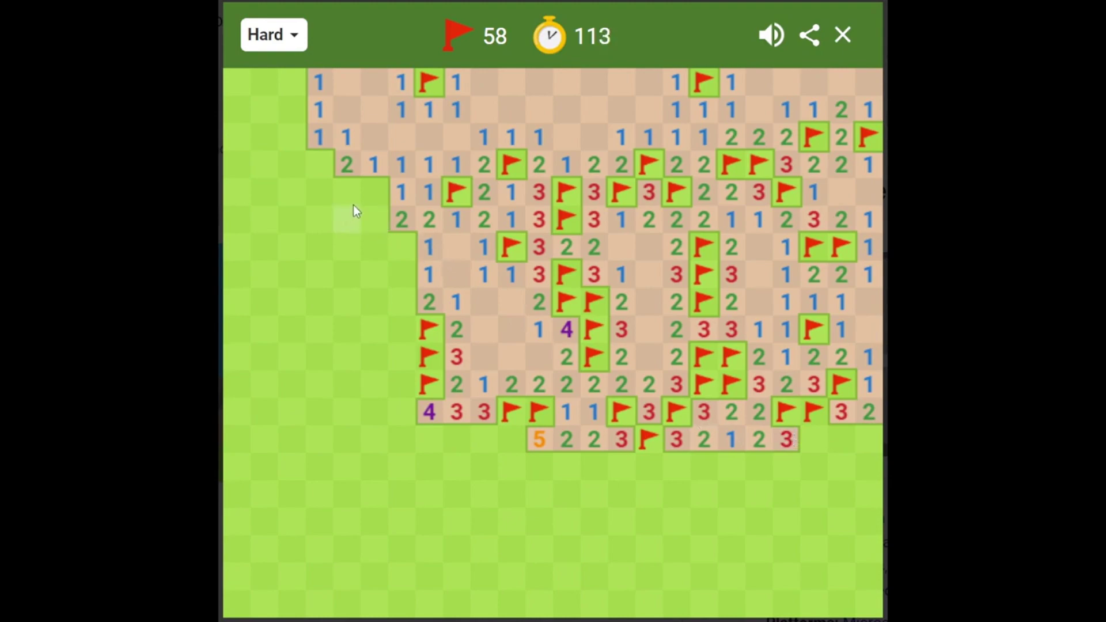
pyautogui.rightClick(374, 189)
pyautogui.rightClick(320, 161)
pyautogui.click(321, 146)
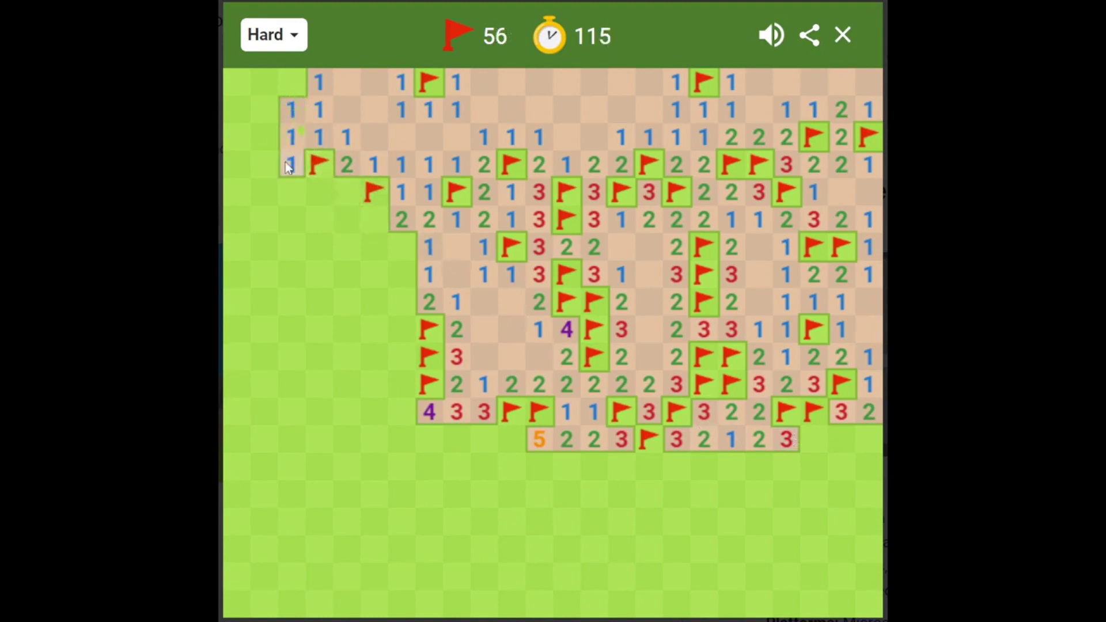
pyautogui.rightClick(292, 80)
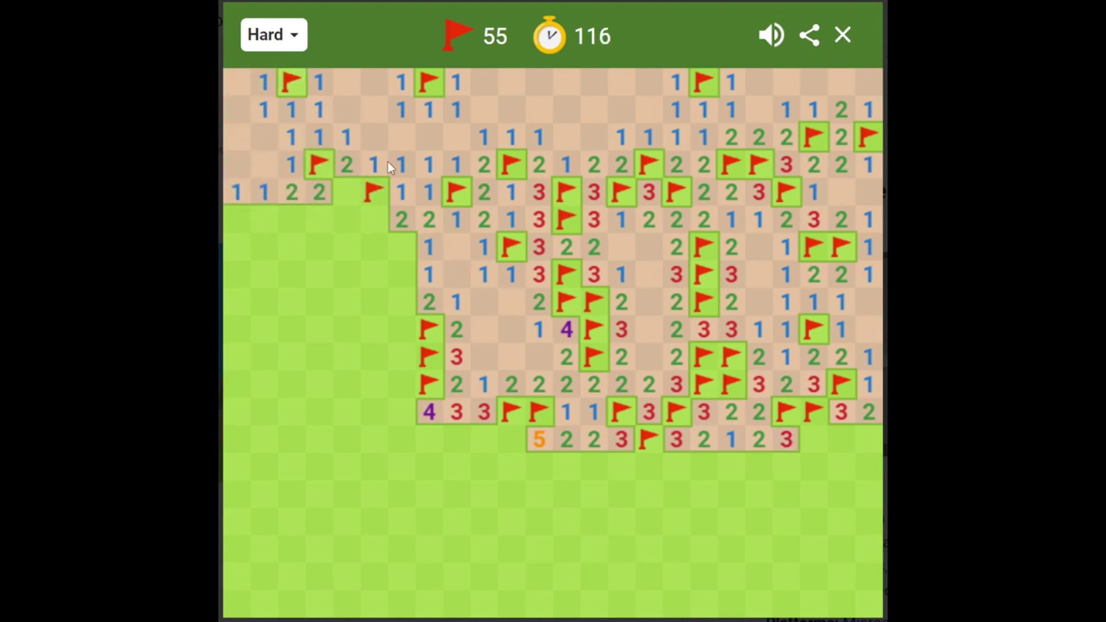
pyautogui.click(351, 167)
pyautogui.click(369, 220)
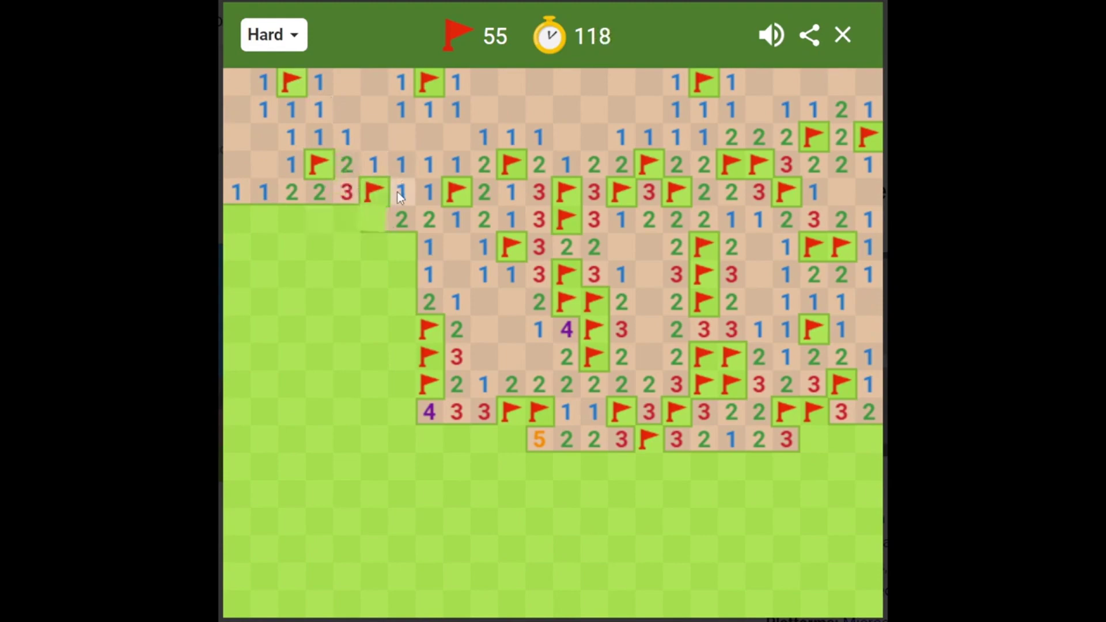
# Flag three mines on the left frontier and open the safe cells down to a 3.
pyautogui.rightClick(408, 239)
pyautogui.click(370, 221)
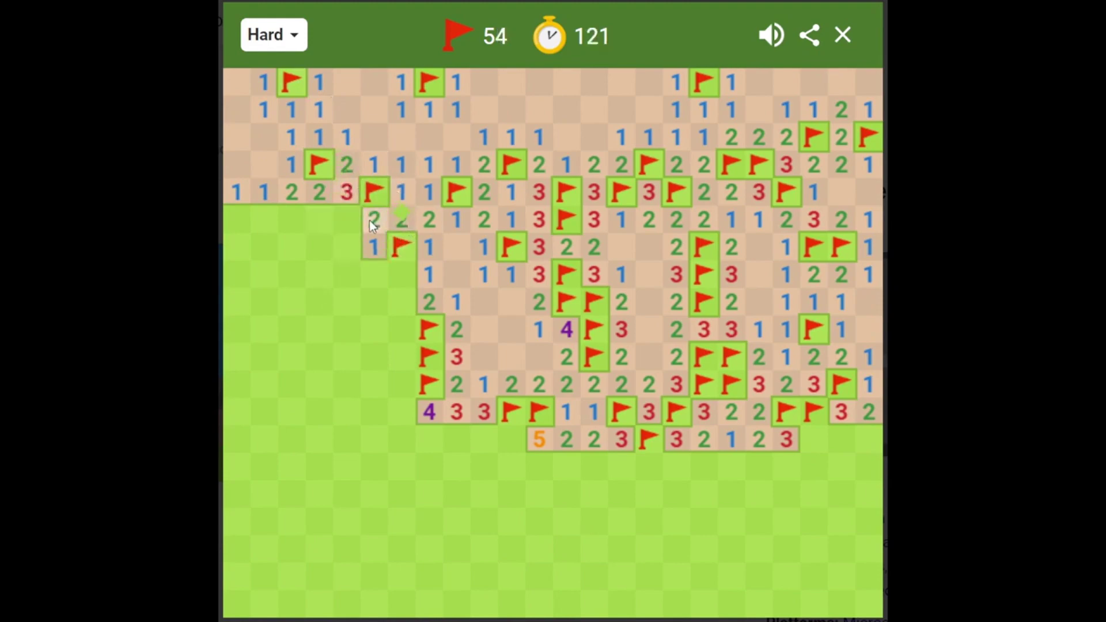
pyautogui.click(380, 251)
pyautogui.click(410, 272)
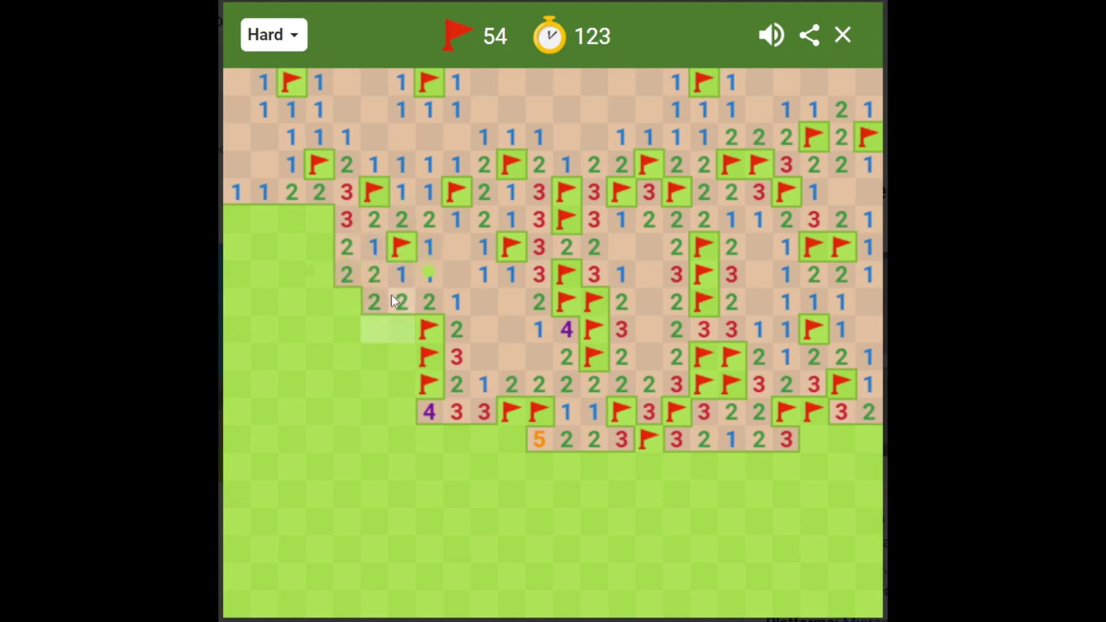
pyautogui.rightClick(399, 330)
pyautogui.click(375, 330)
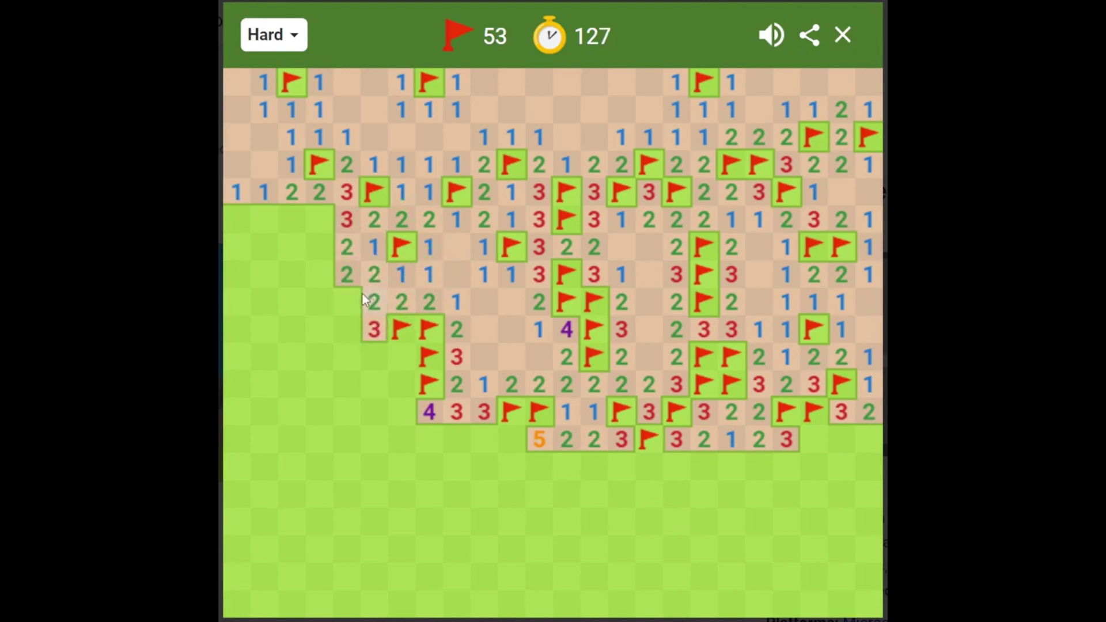
pyautogui.rightClick(355, 298)
pyautogui.click(374, 298)
pyautogui.click(352, 321)
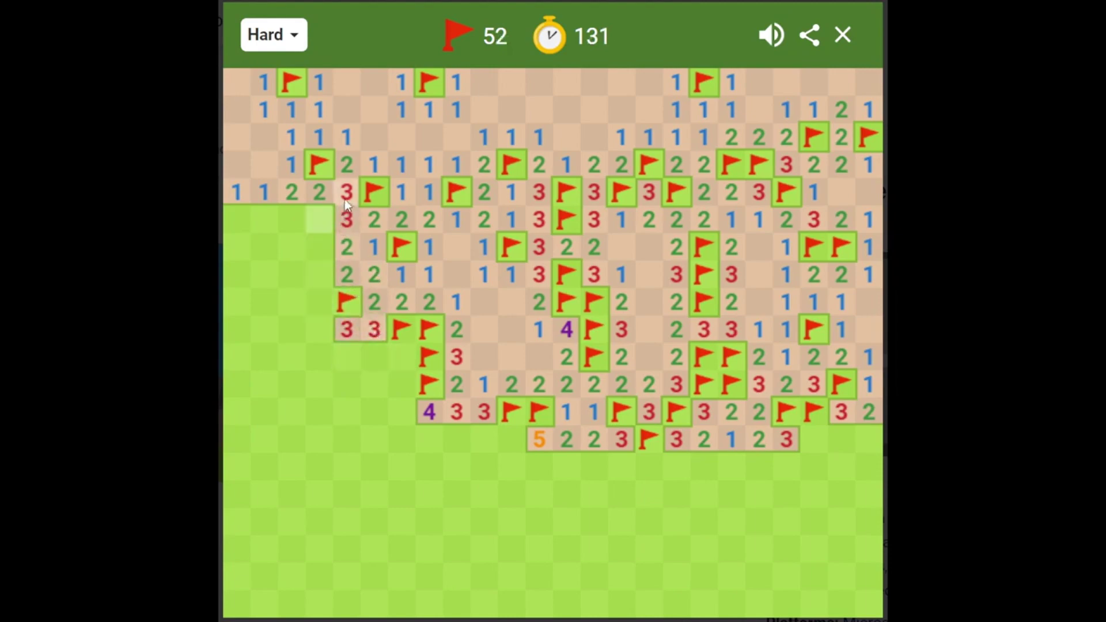
# Flag two left-column mines, open the blank area to the left edge, and flag a mine there.
pyautogui.rightClick(327, 214)
pyautogui.rightClick(322, 243)
pyautogui.click(351, 250)
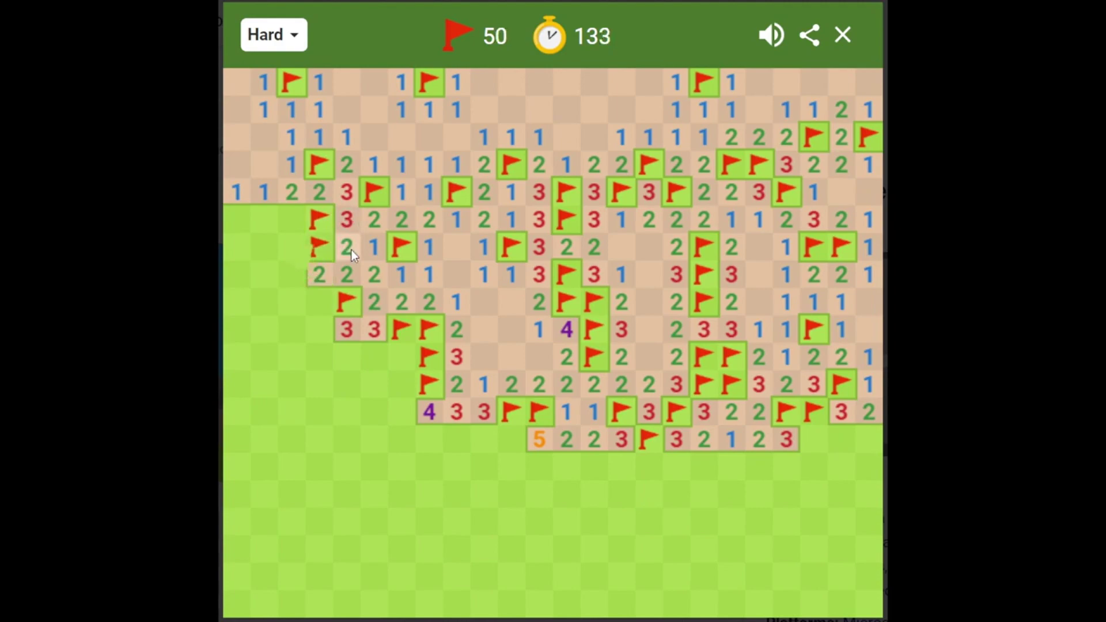
pyautogui.click(324, 273)
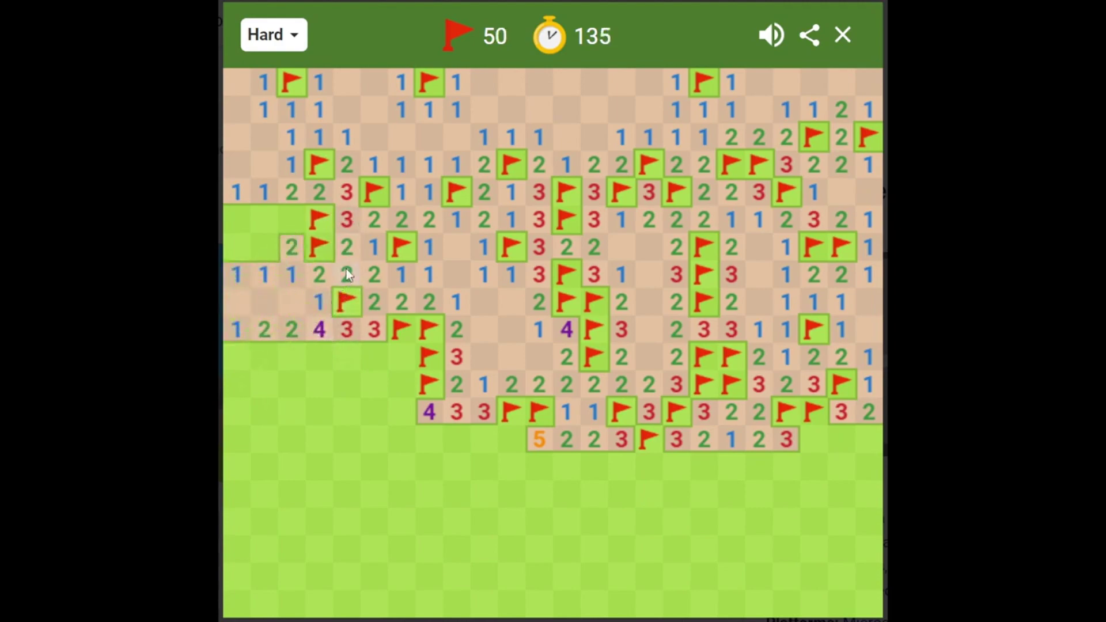
pyautogui.click(290, 218)
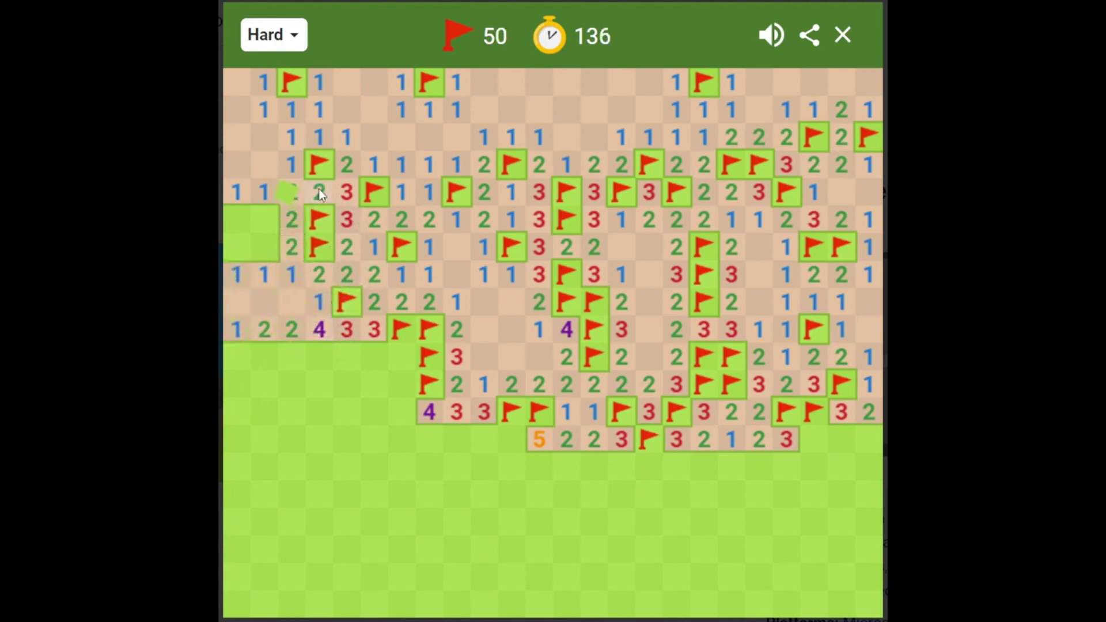
pyautogui.click(288, 217)
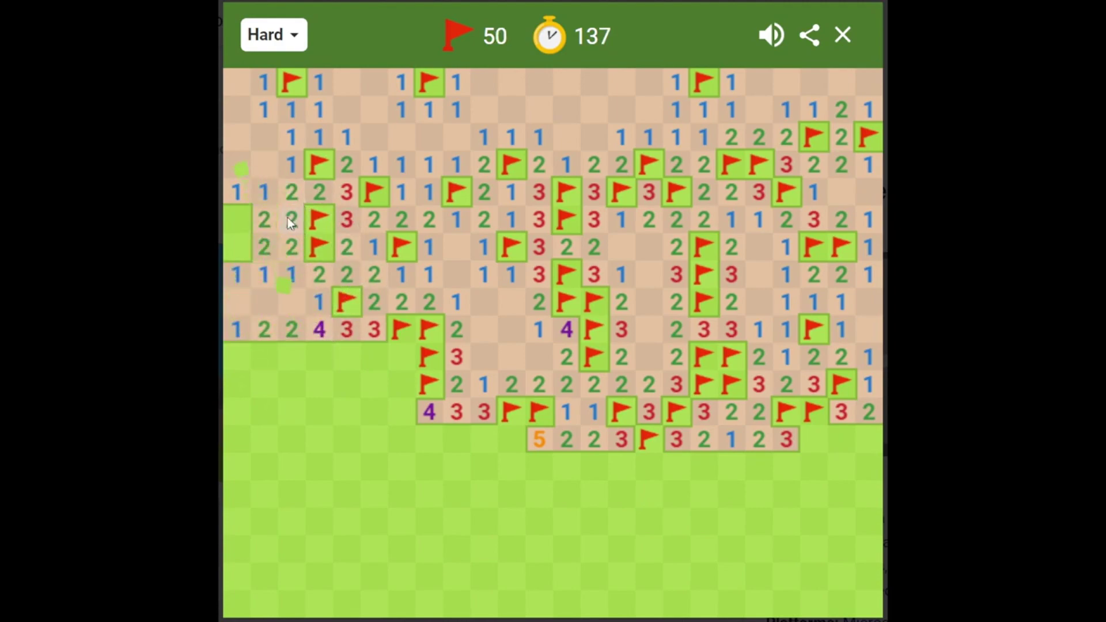
pyautogui.rightClick(239, 223)
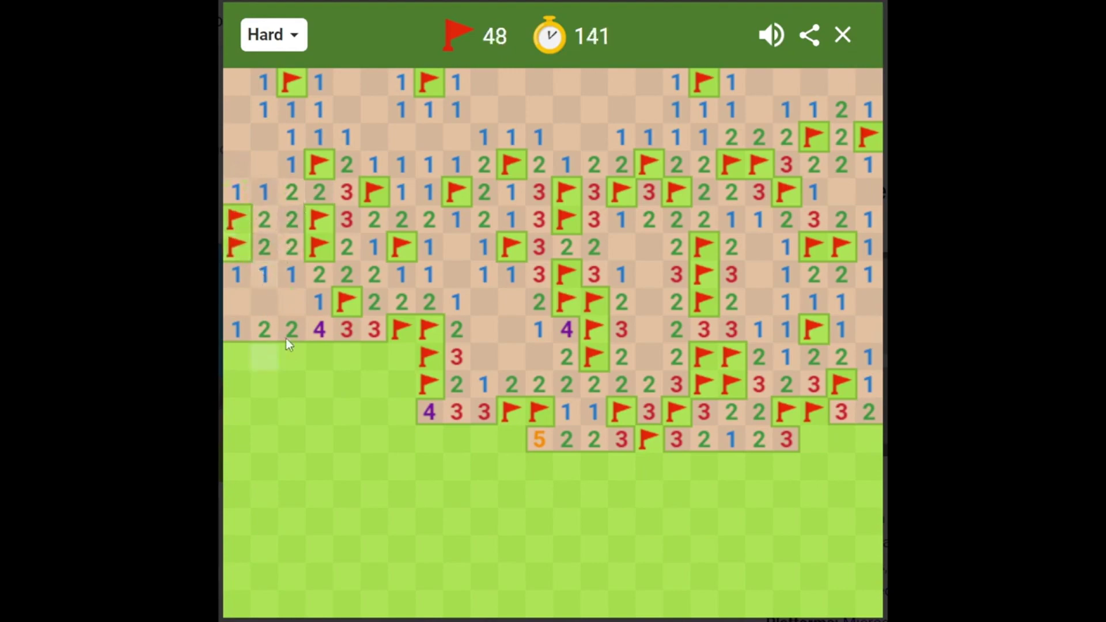
# Chord the two 3 clues, flag the mines beneath them, and reveal the row's 3.
pyautogui.click(371, 330)
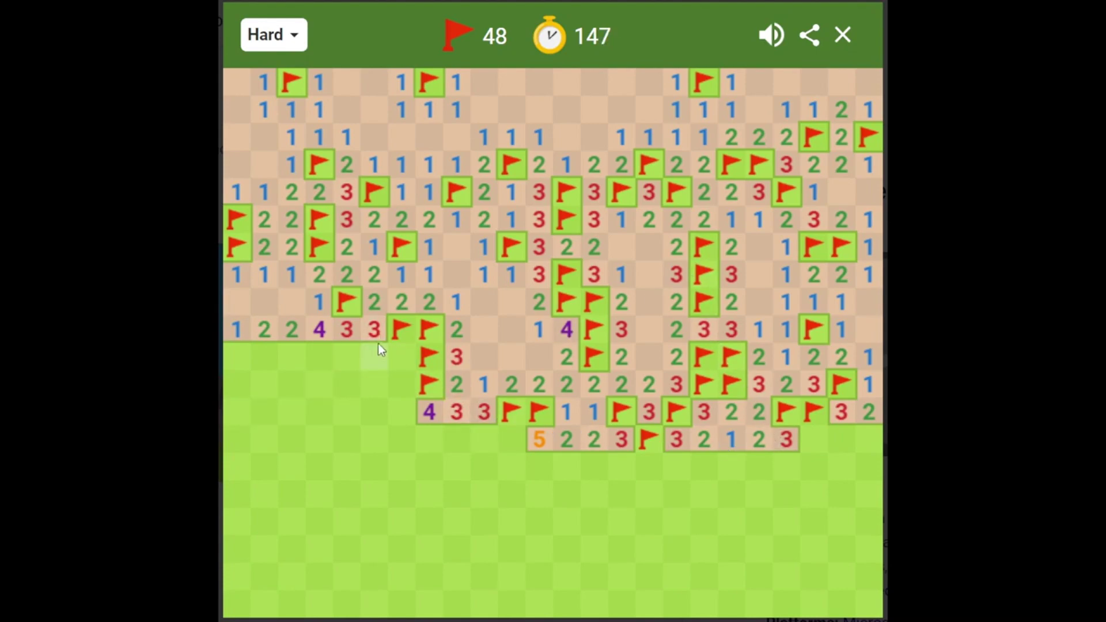
pyautogui.click(342, 330)
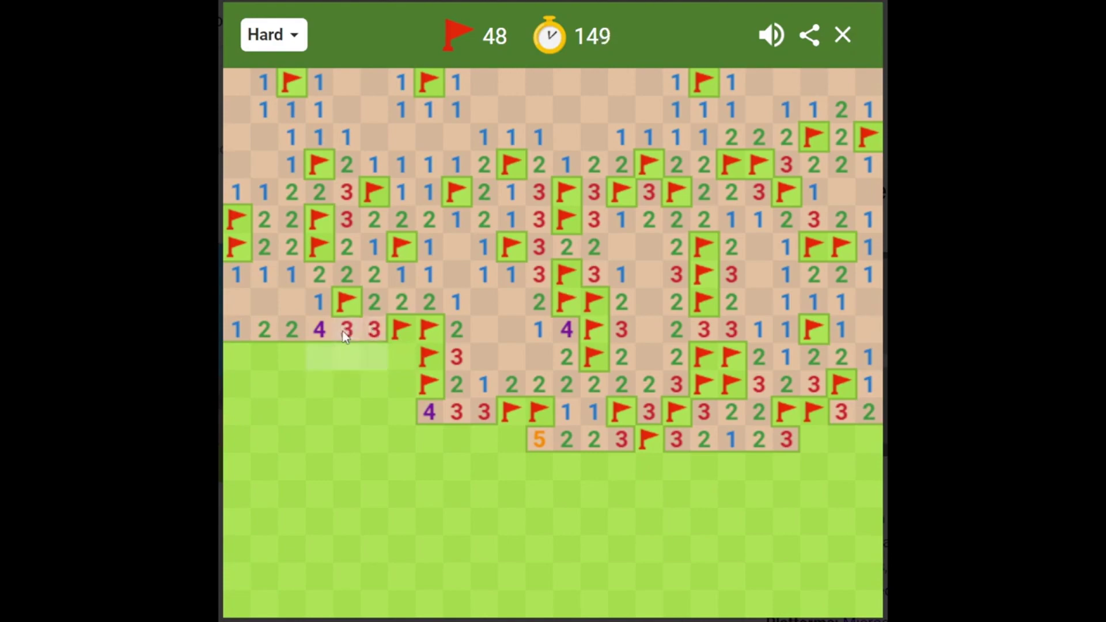
pyautogui.rightClick(344, 355)
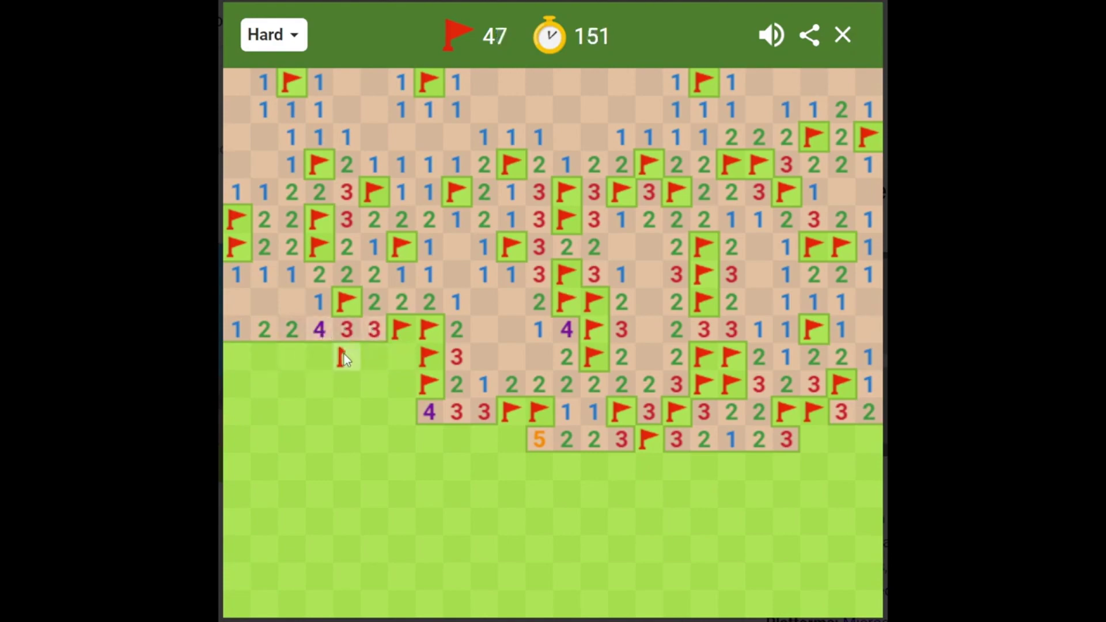
pyautogui.rightClick(291, 354)
pyautogui.click(264, 356)
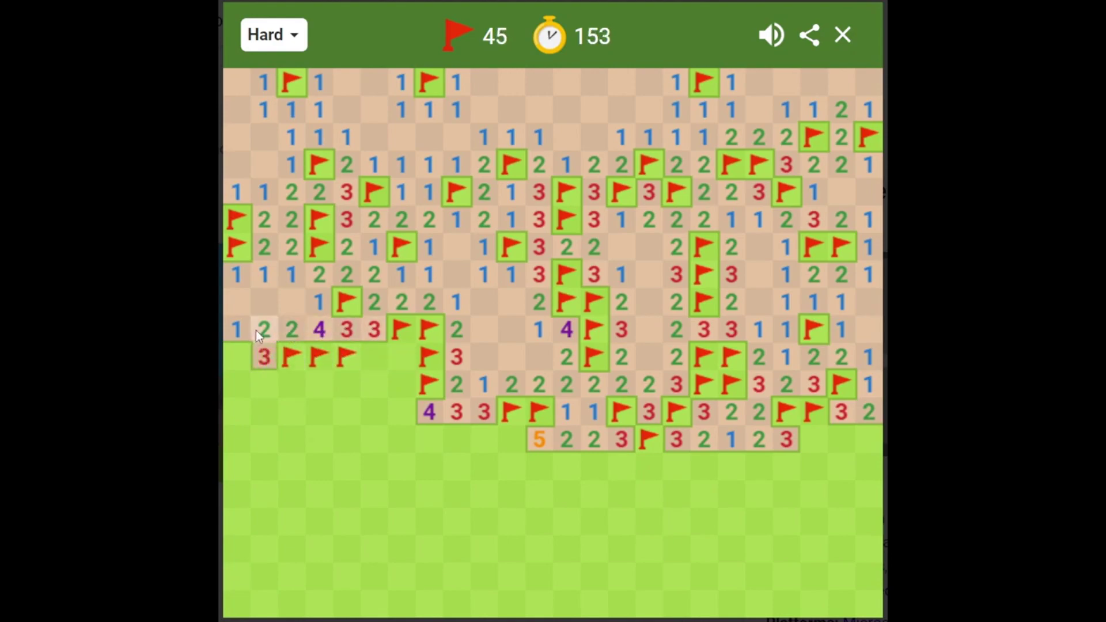
# Flag the row's left-end mine, reveal the 4 and 6, and flag the mines below the 6.
pyautogui.rightClick(232, 355)
pyautogui.click(345, 336)
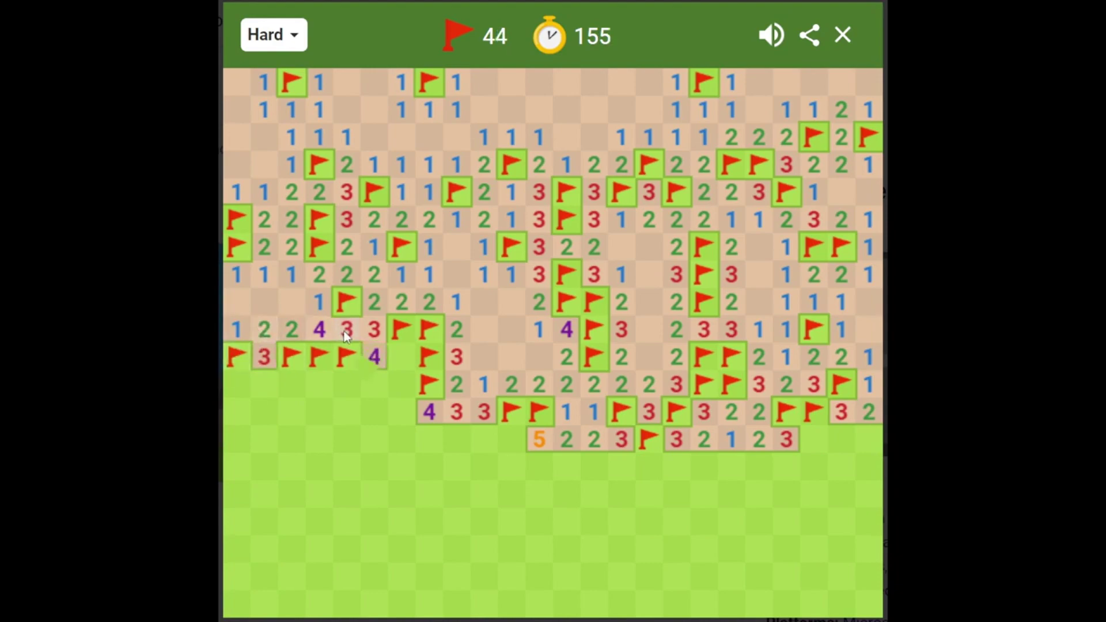
pyautogui.click(376, 333)
pyautogui.rightClick(391, 386)
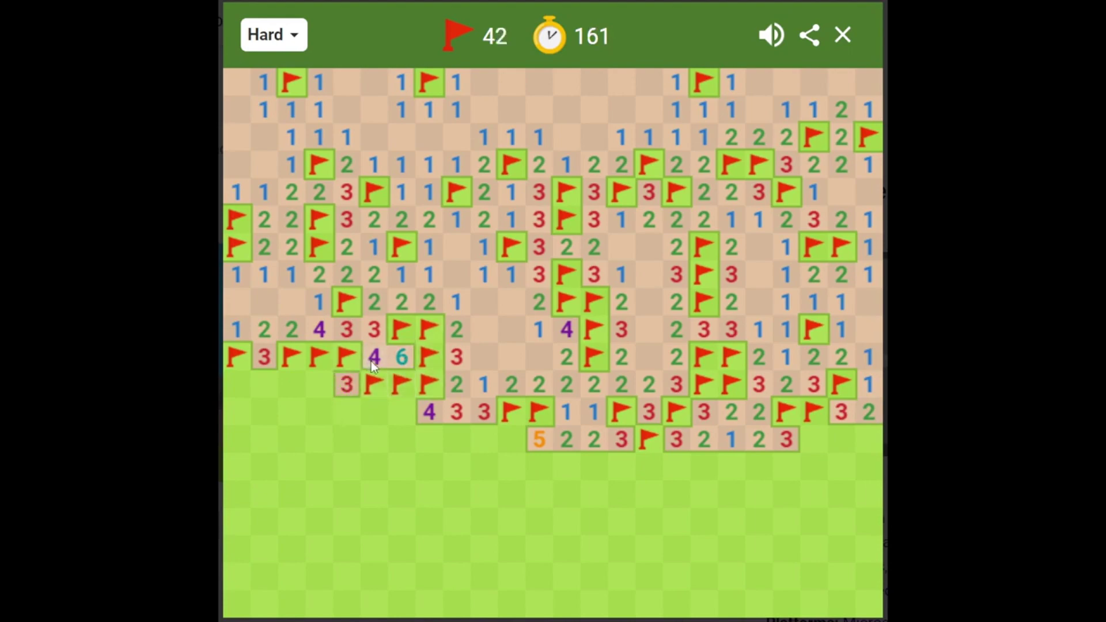
pyautogui.click(370, 361)
# Open the cascades around the 1s in the lower-left pocket and flag two deduced mines.
pyautogui.click(347, 385)
pyautogui.click(345, 412)
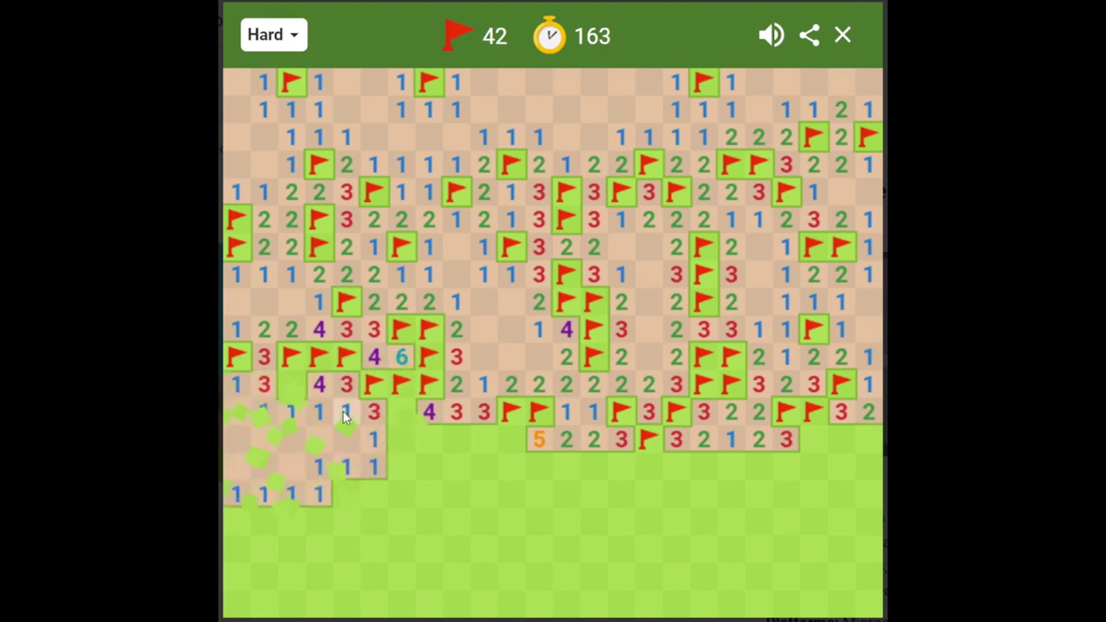
pyautogui.rightClick(344, 497)
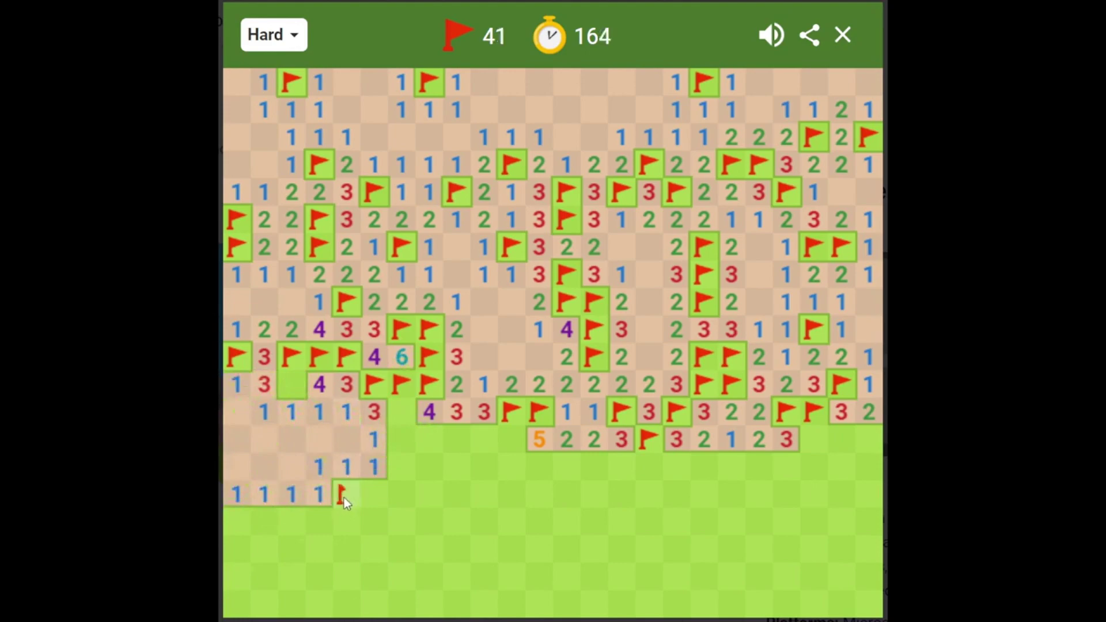
pyautogui.click(366, 476)
pyautogui.rightClick(401, 410)
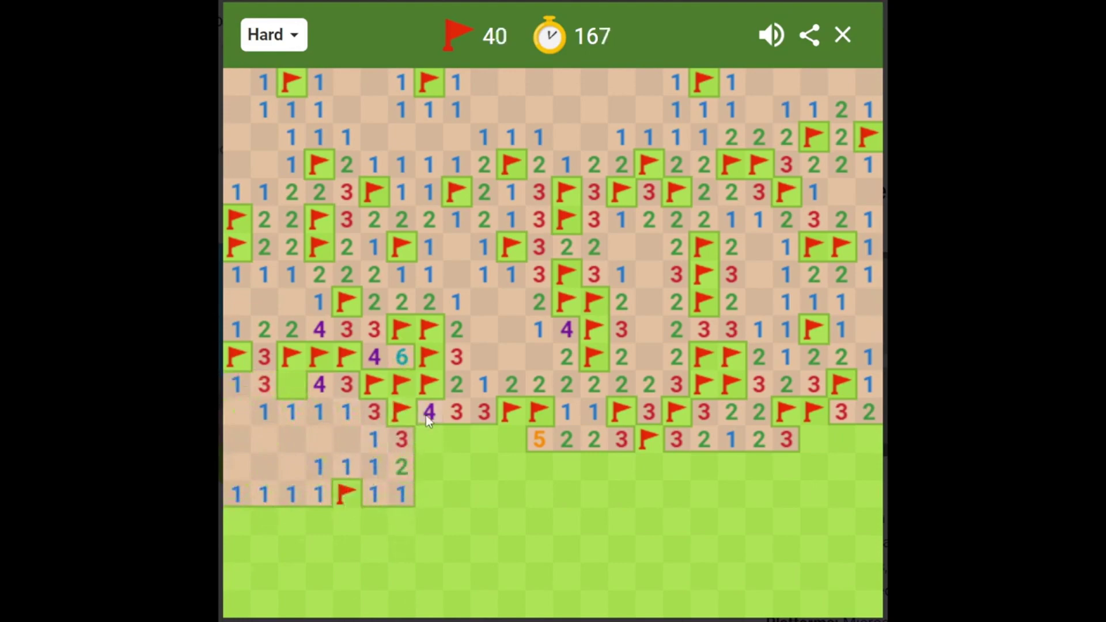
pyautogui.click(371, 491)
# Clear further below-left, revealing the 4 and 2 and flagging two corner mines.
pyautogui.click(316, 498)
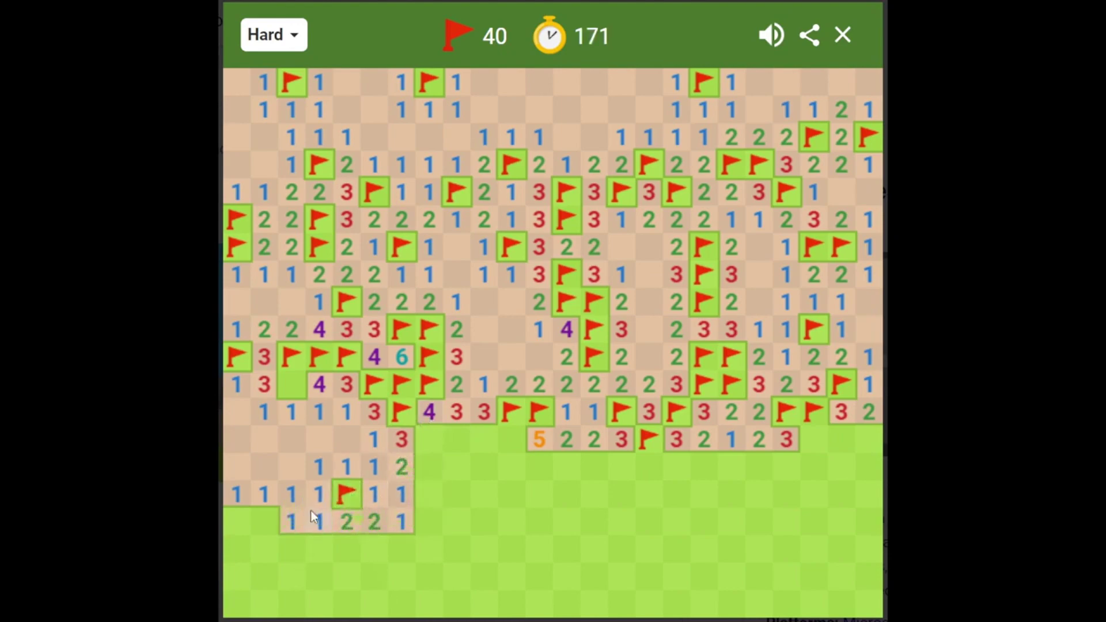
pyautogui.click(315, 520)
pyautogui.rightClick(277, 526)
pyautogui.click(288, 525)
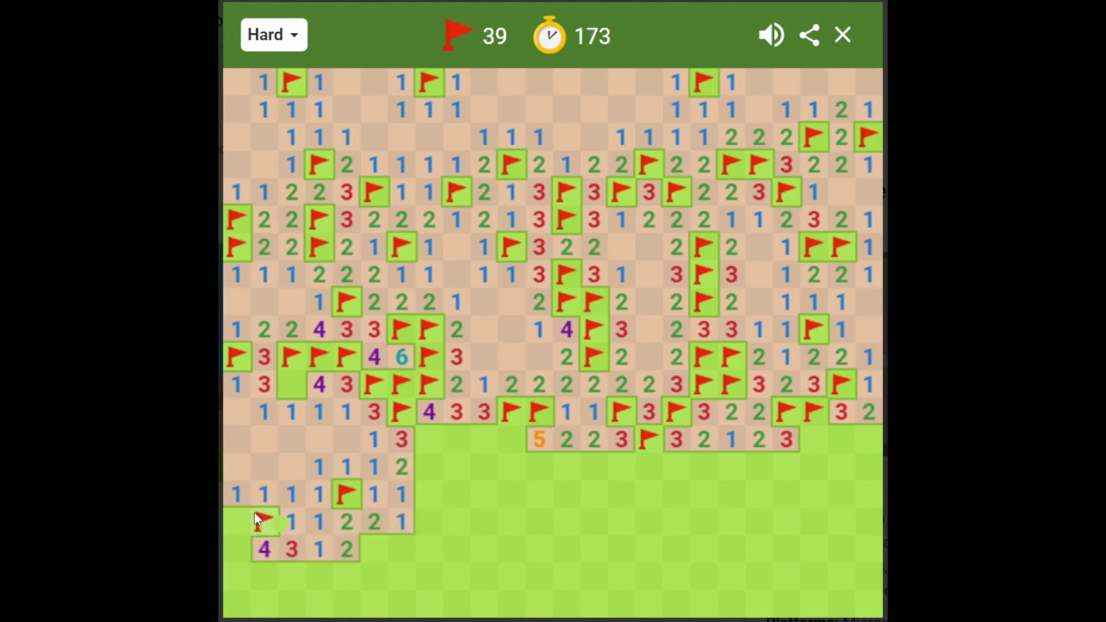
pyautogui.click(242, 500)
pyautogui.rightClick(236, 545)
# Open cells below the bottom-row numbers, flagging two mines near the board's bottom.
pyautogui.click(264, 548)
pyautogui.click(316, 546)
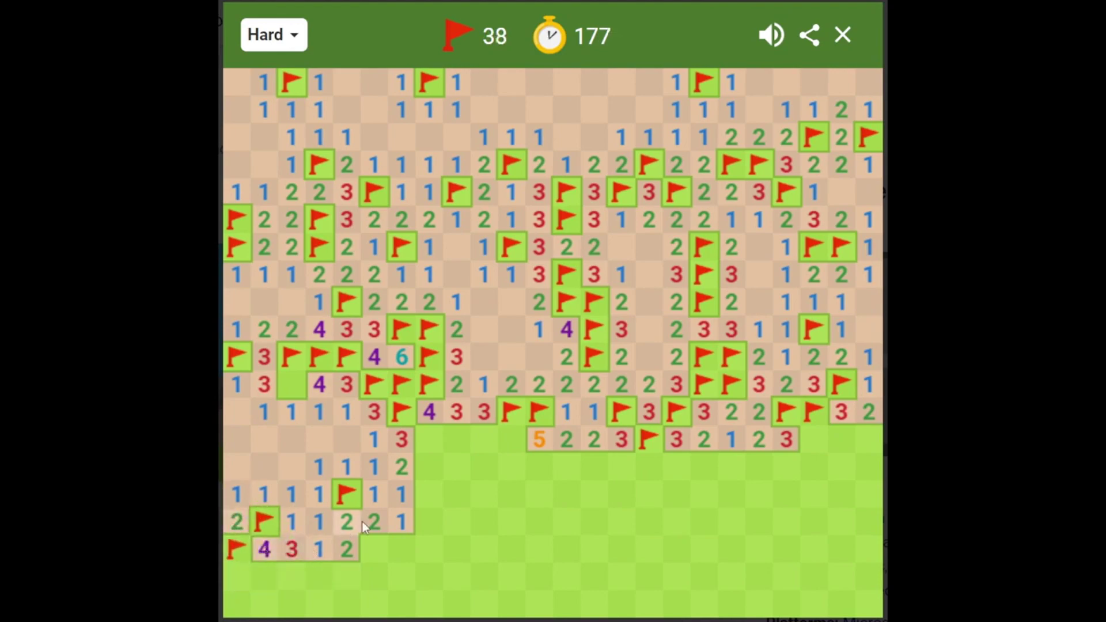
pyautogui.click(347, 523)
pyautogui.rightClick(370, 543)
pyautogui.click(401, 547)
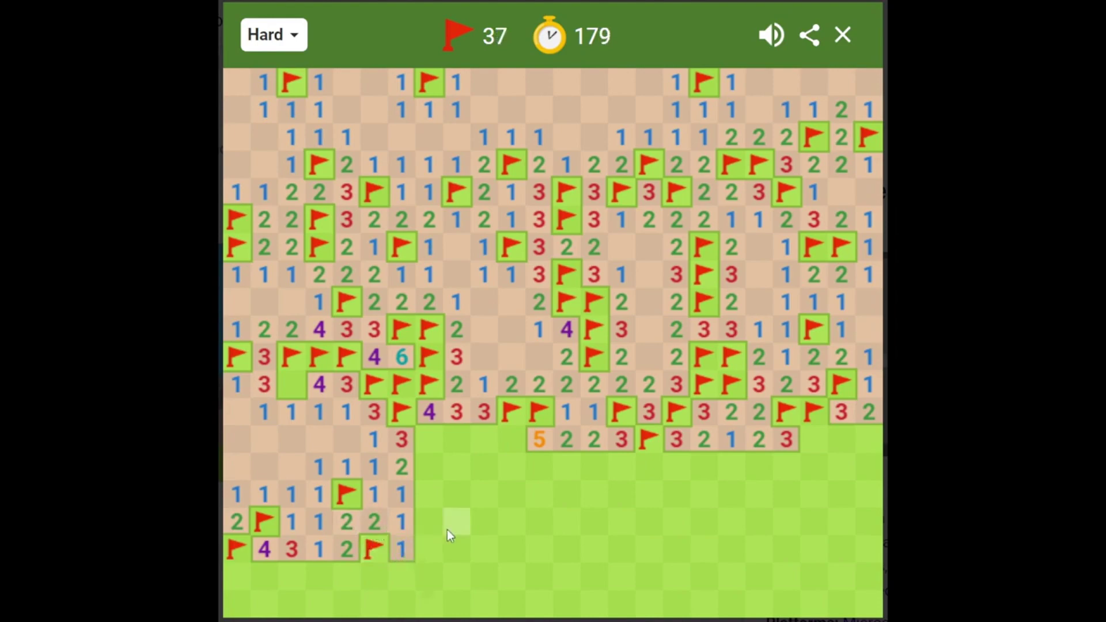
pyautogui.click(399, 522)
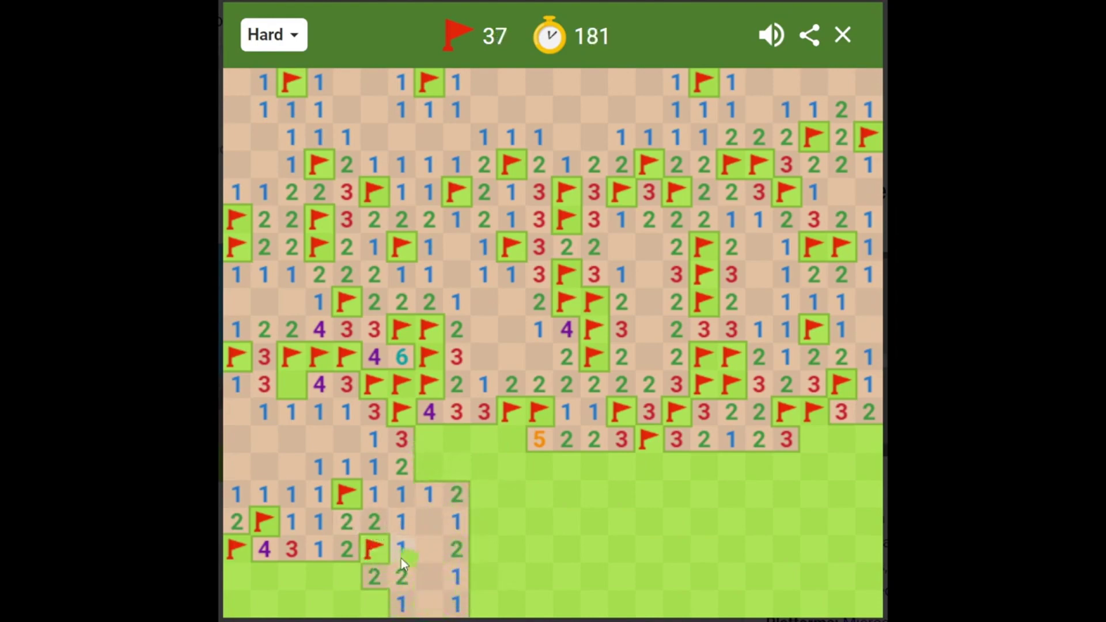
pyautogui.rightClick(374, 600)
pyautogui.click(377, 585)
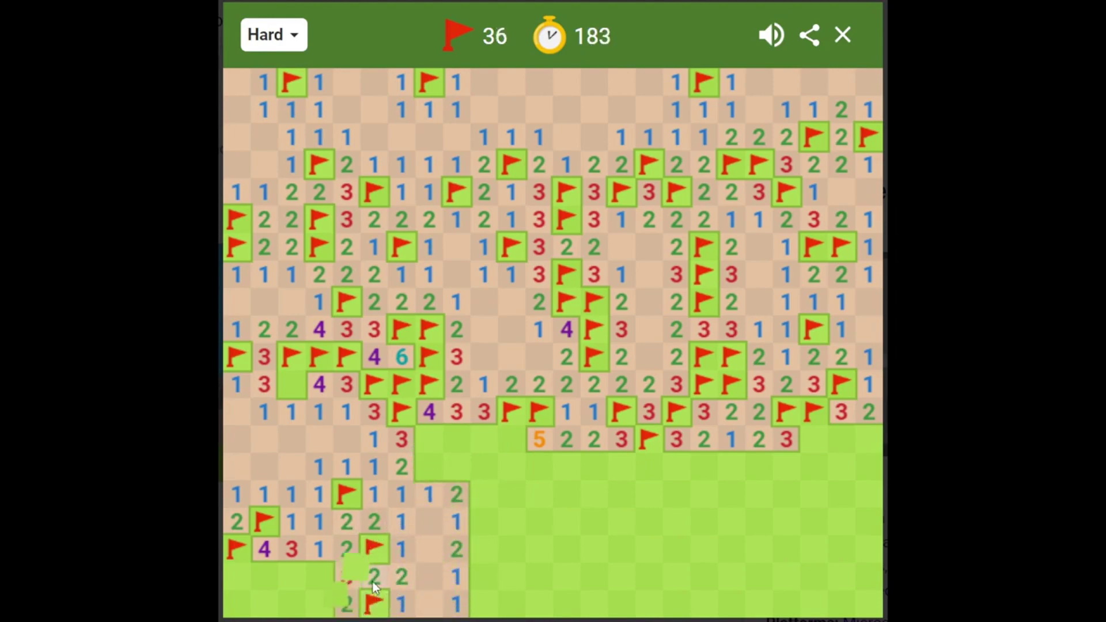
# Flag four bottom-row mines and reveal the 2, the 3 and remaining bottom-row cells.
pyautogui.rightClick(315, 576)
pyautogui.click(297, 574)
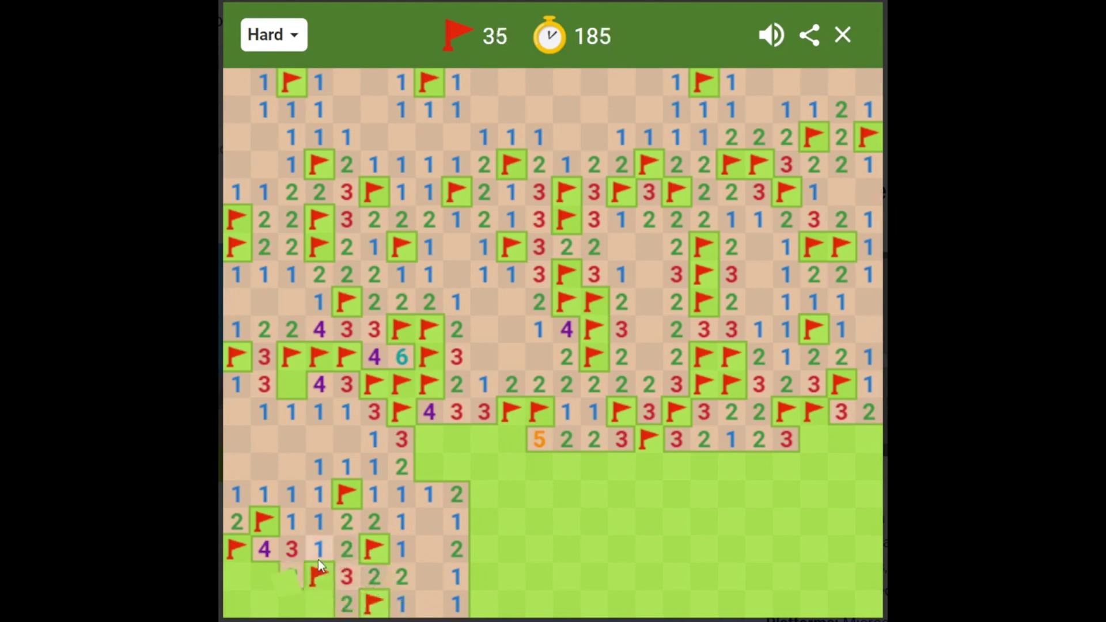
pyautogui.click(346, 577)
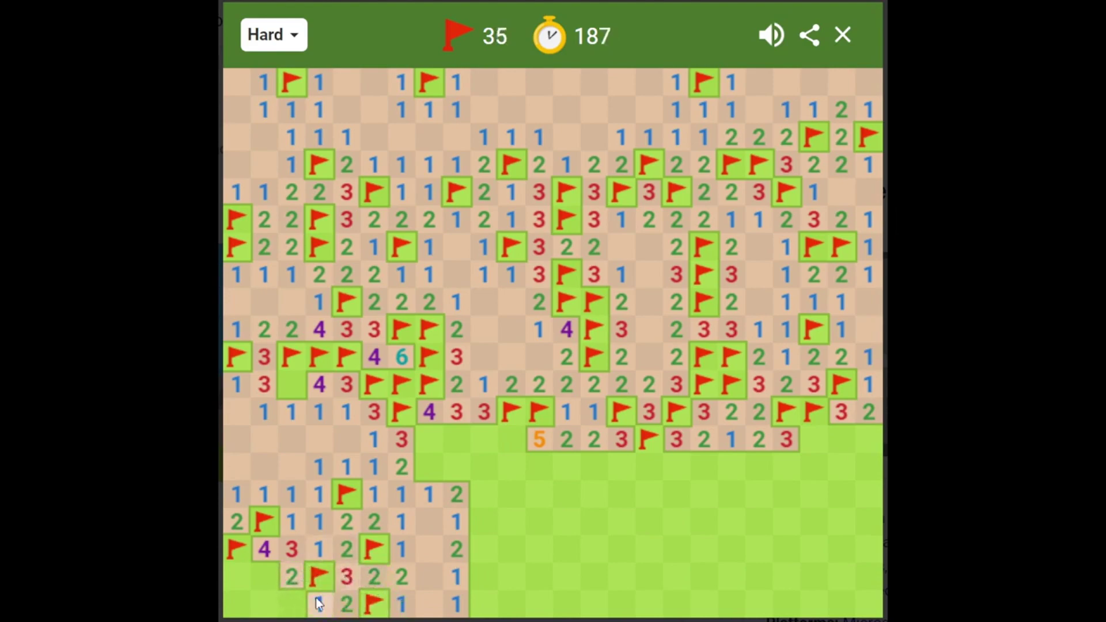
pyautogui.click(297, 607)
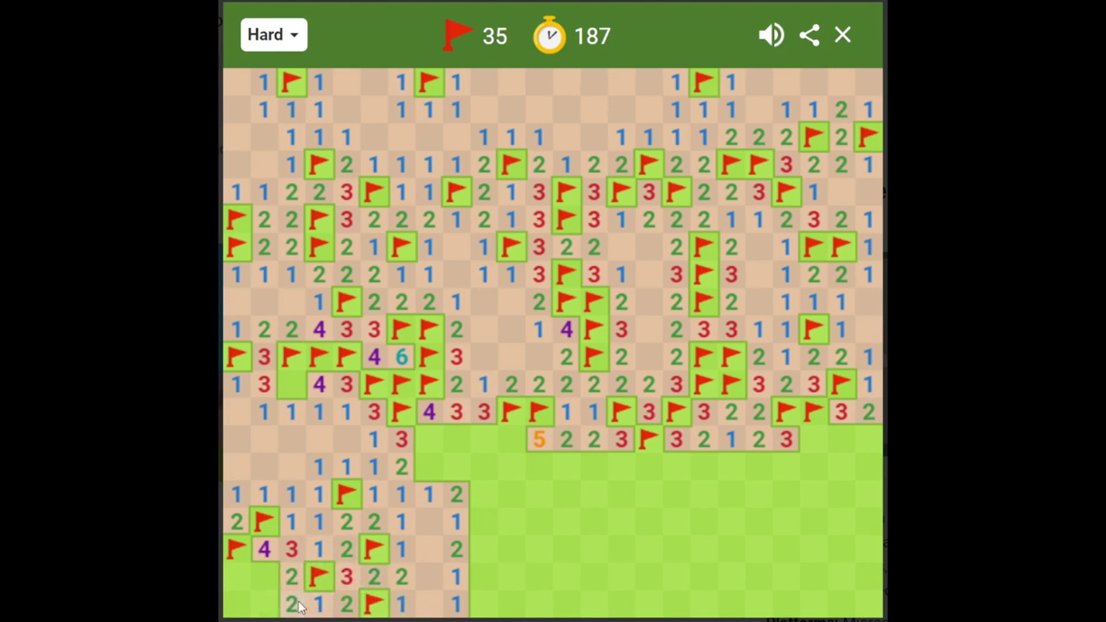
pyautogui.rightClick(270, 573)
pyautogui.rightClick(241, 575)
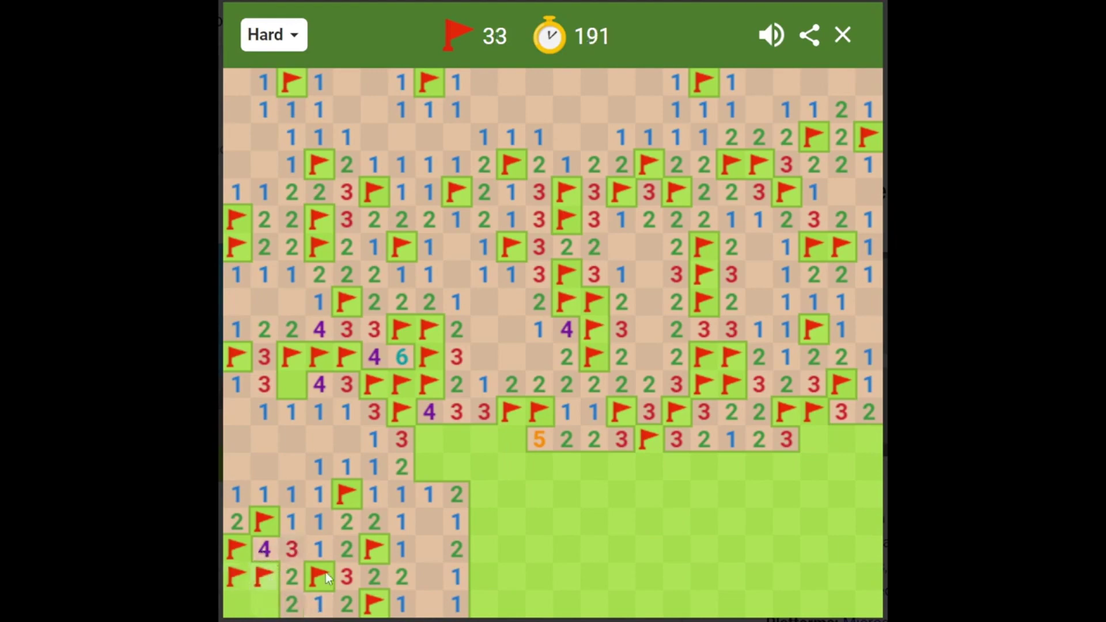
pyautogui.click(264, 605)
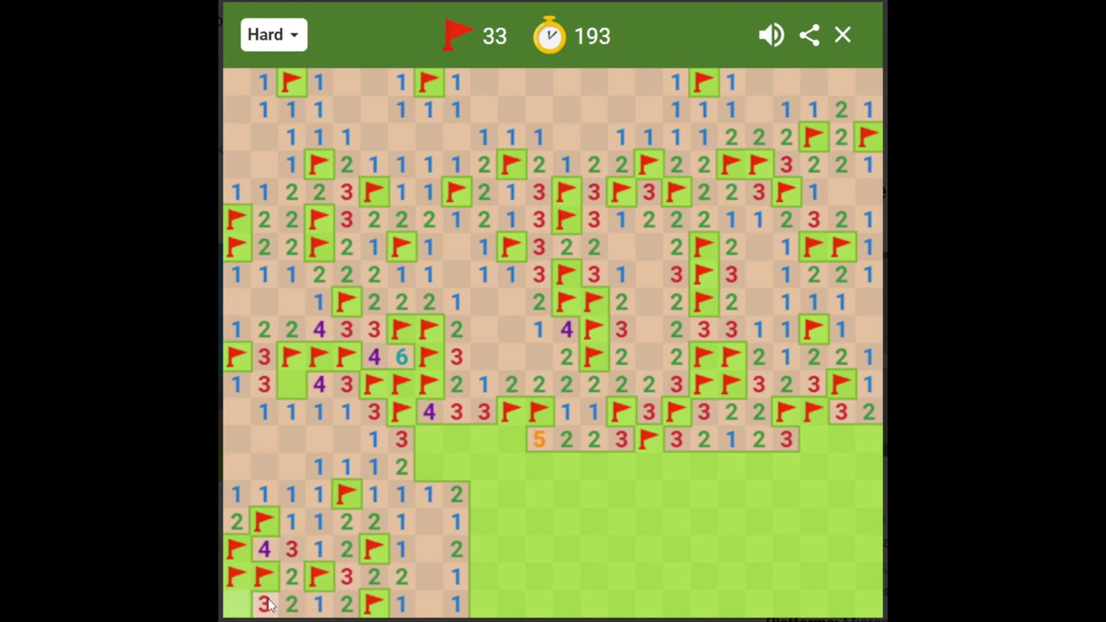
pyautogui.rightClick(239, 606)
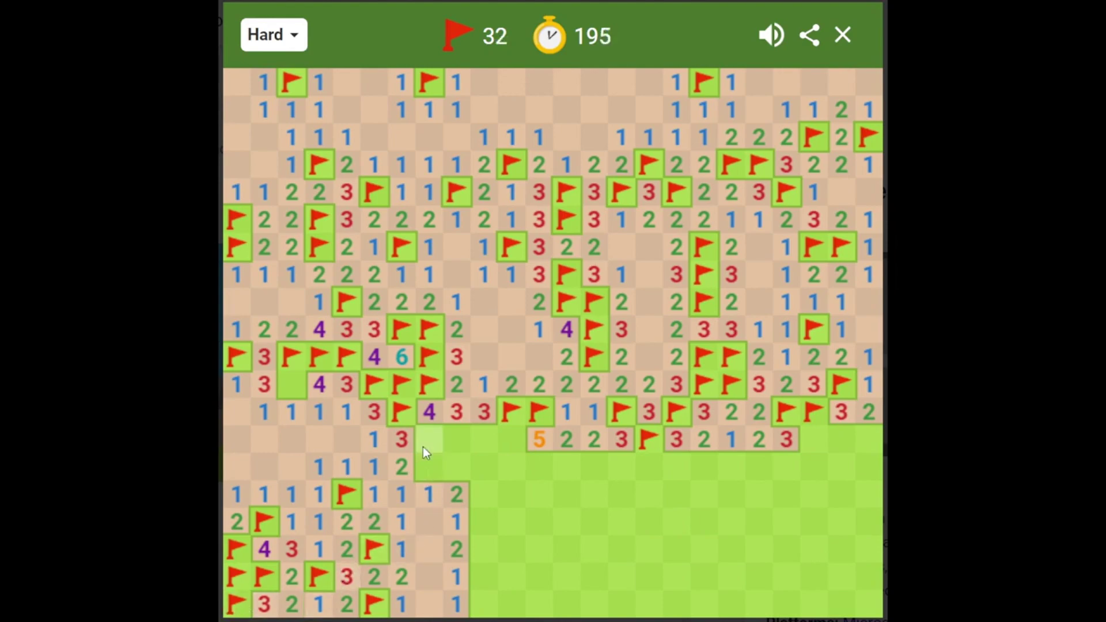
# Flag four mines below the 5 row and reveal the safe cells beside them.
pyautogui.rightClick(423, 466)
pyautogui.click(421, 496)
pyautogui.rightClick(428, 440)
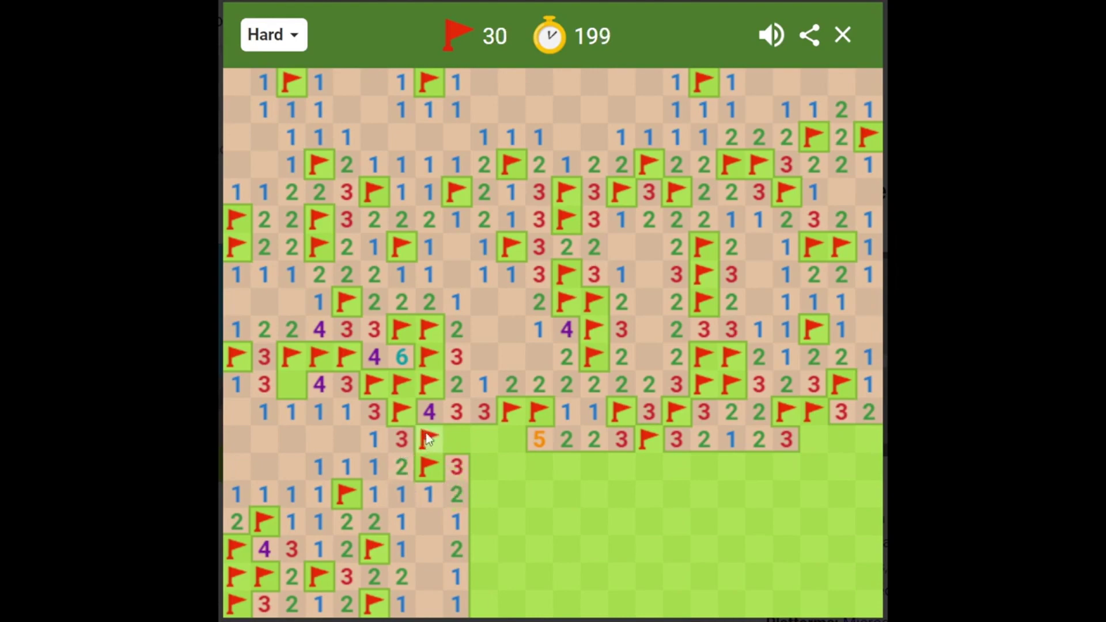
pyautogui.click(456, 439)
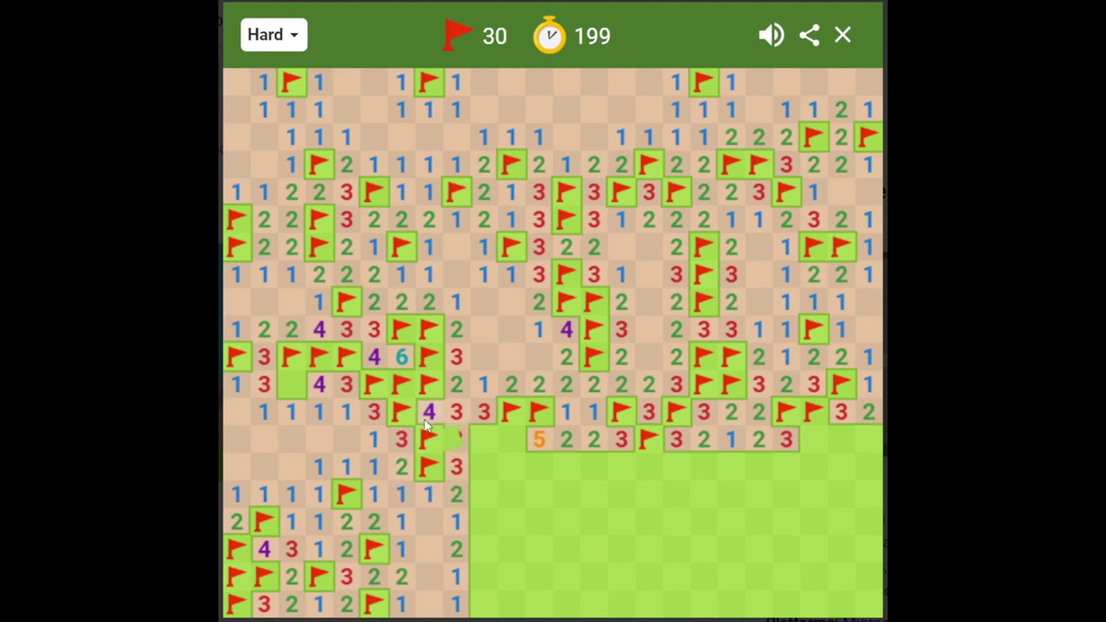
pyautogui.rightClick(489, 439)
pyautogui.rightClick(511, 440)
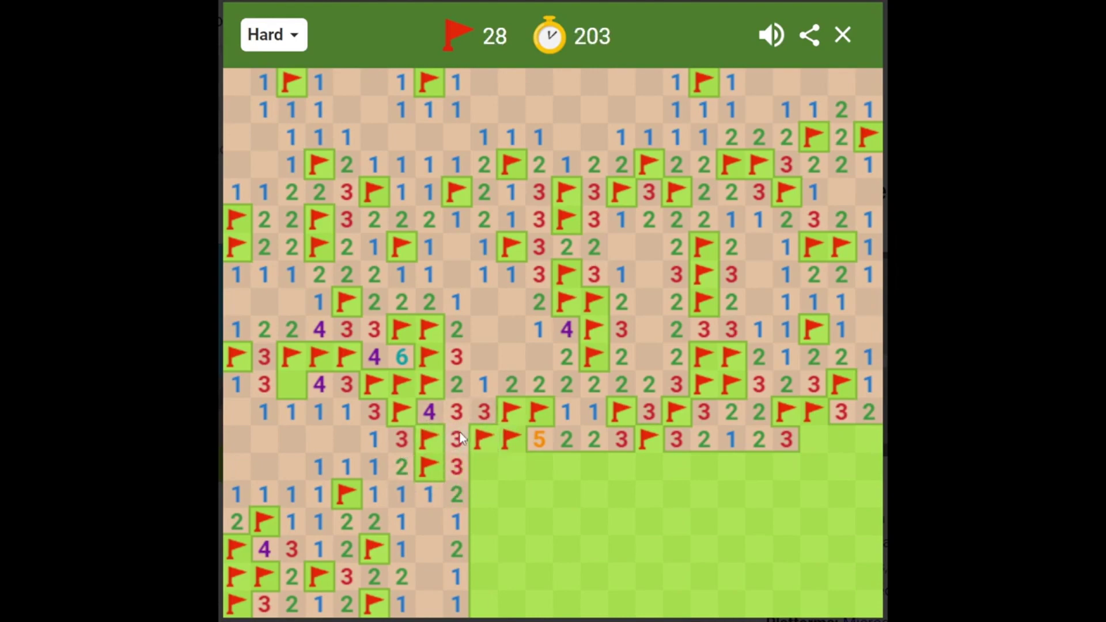
# Clear down the column to the bottom edge, flagging two more mines.
pyautogui.click(484, 466)
pyautogui.click(457, 464)
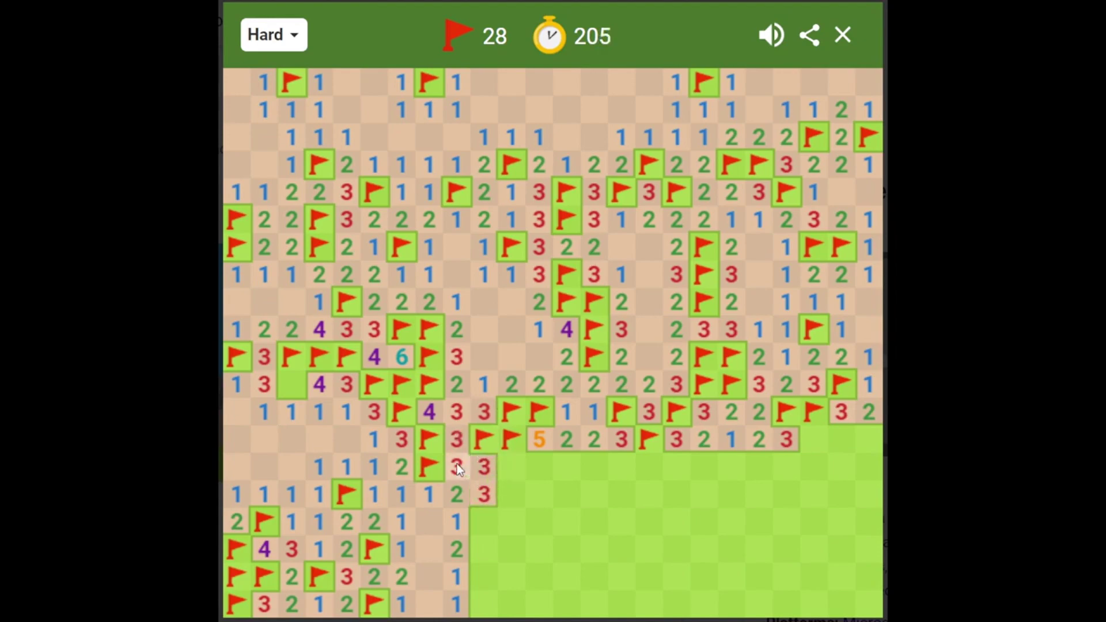
pyautogui.rightClick(480, 518)
pyautogui.click(459, 523)
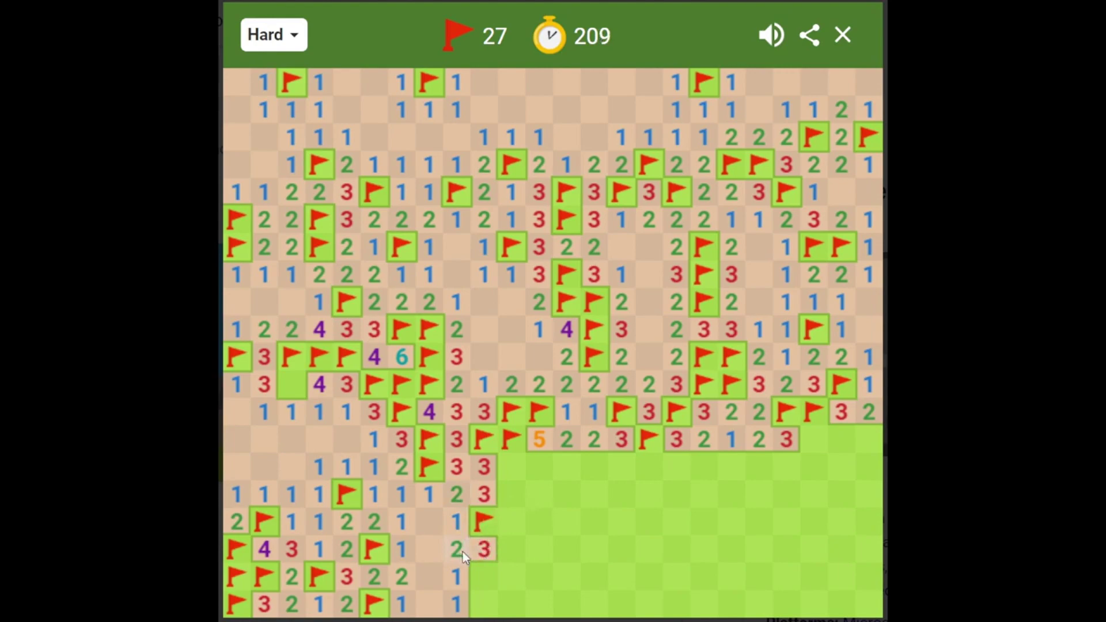
pyautogui.rightClick(482, 576)
pyautogui.click(482, 603)
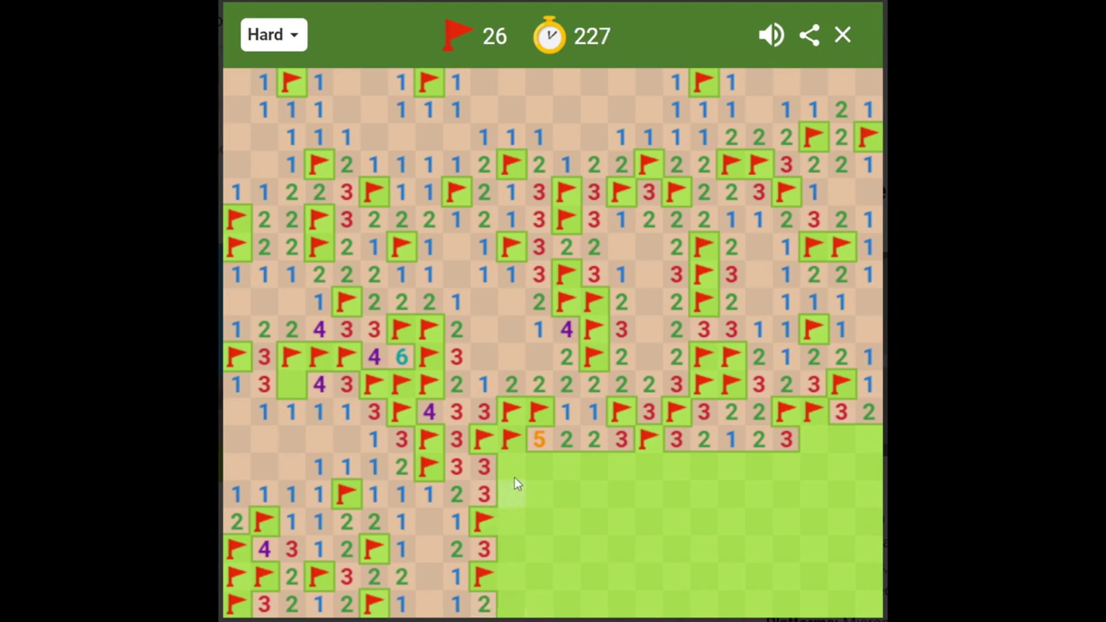
# Chord the frontier 5, 3s and 2, then open a right-edge cell that is a mine.
pyautogui.click(541, 442)
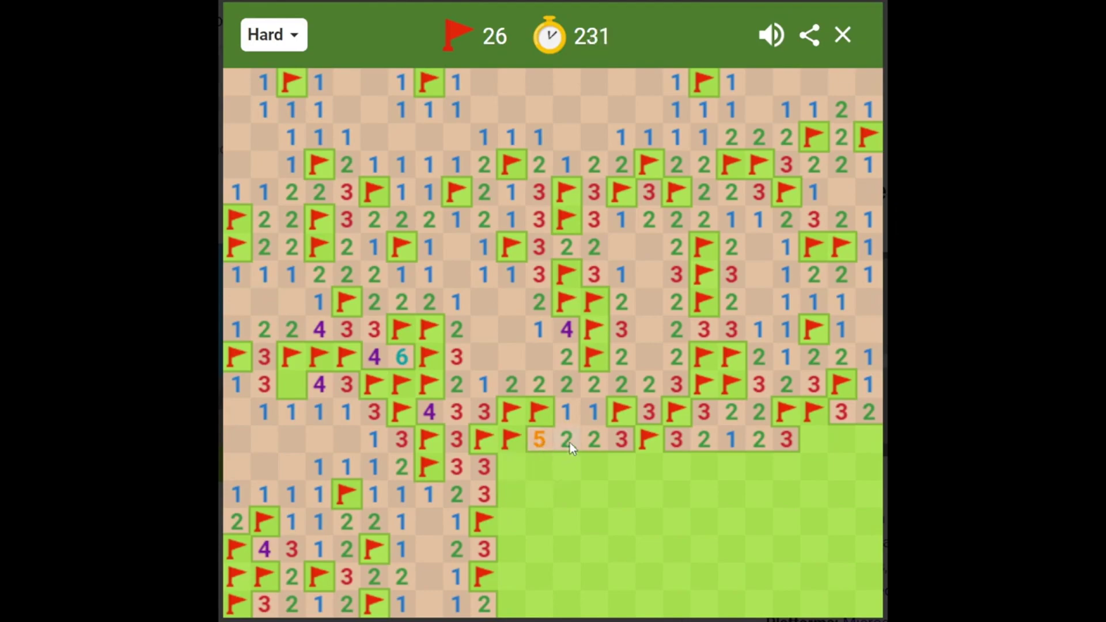
pyautogui.click(622, 438)
pyautogui.click(837, 413)
pyautogui.click(786, 439)
pyautogui.click(867, 416)
pyautogui.click(872, 438)
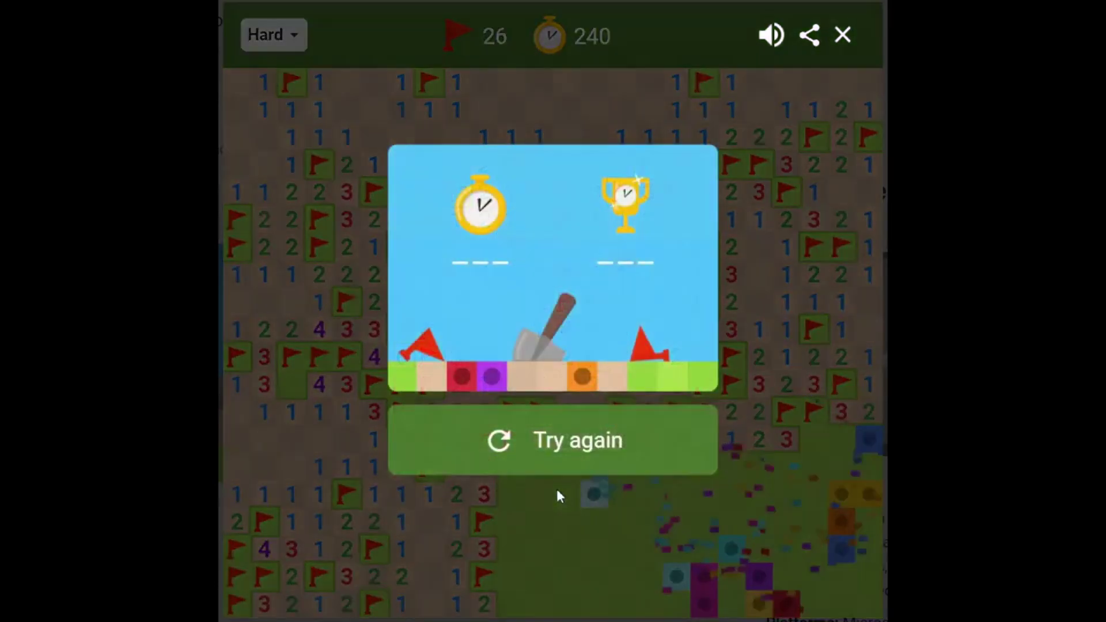
# Start a new Hard game and flag the first mines by the 3 and central gap.
pyautogui.click(586, 432)
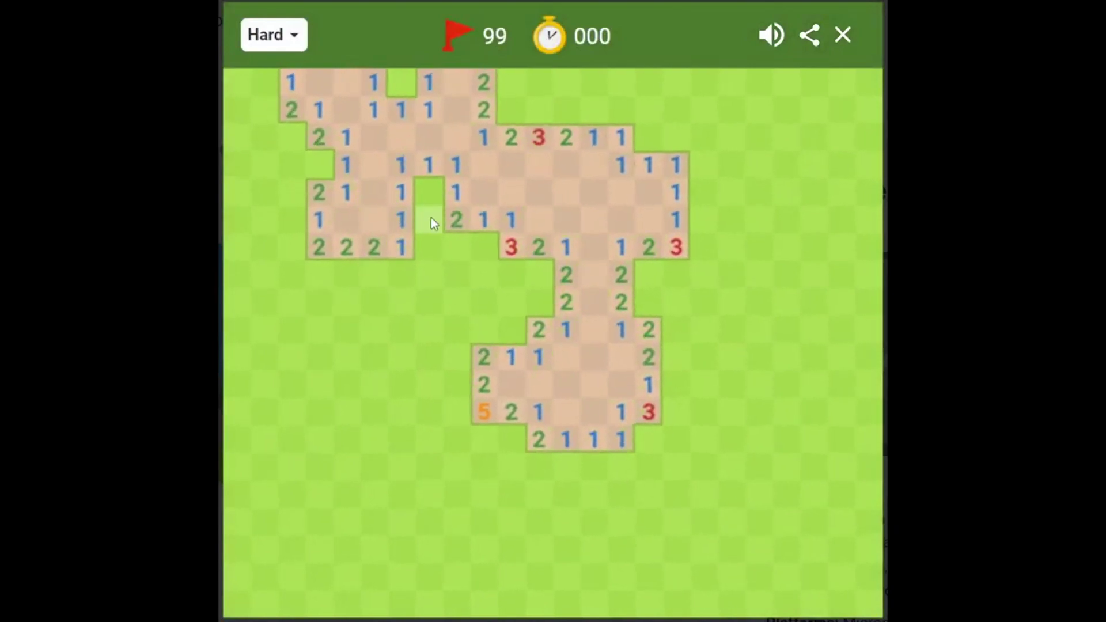
pyautogui.rightClick(426, 201)
pyautogui.click(407, 225)
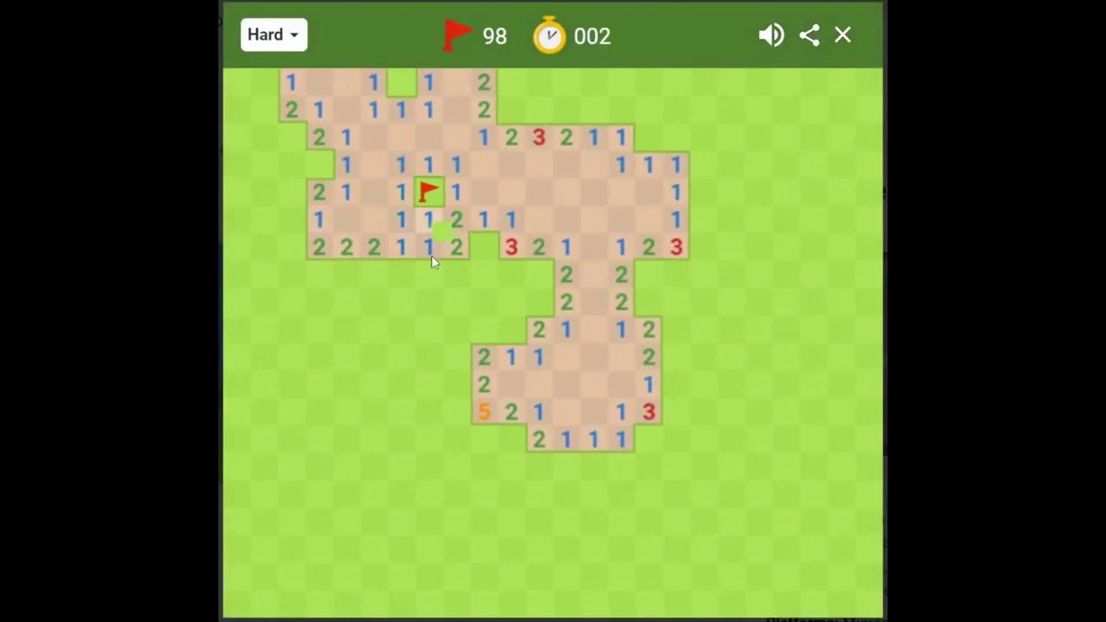
pyautogui.rightClick(477, 247)
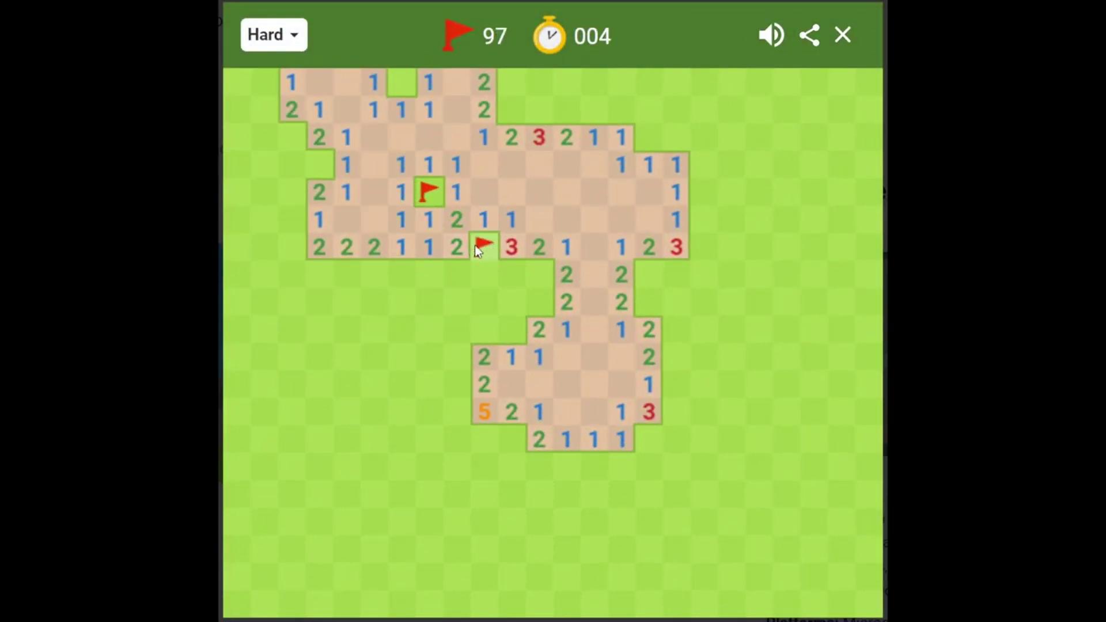
pyautogui.rightClick(540, 278)
pyautogui.rightClick(541, 302)
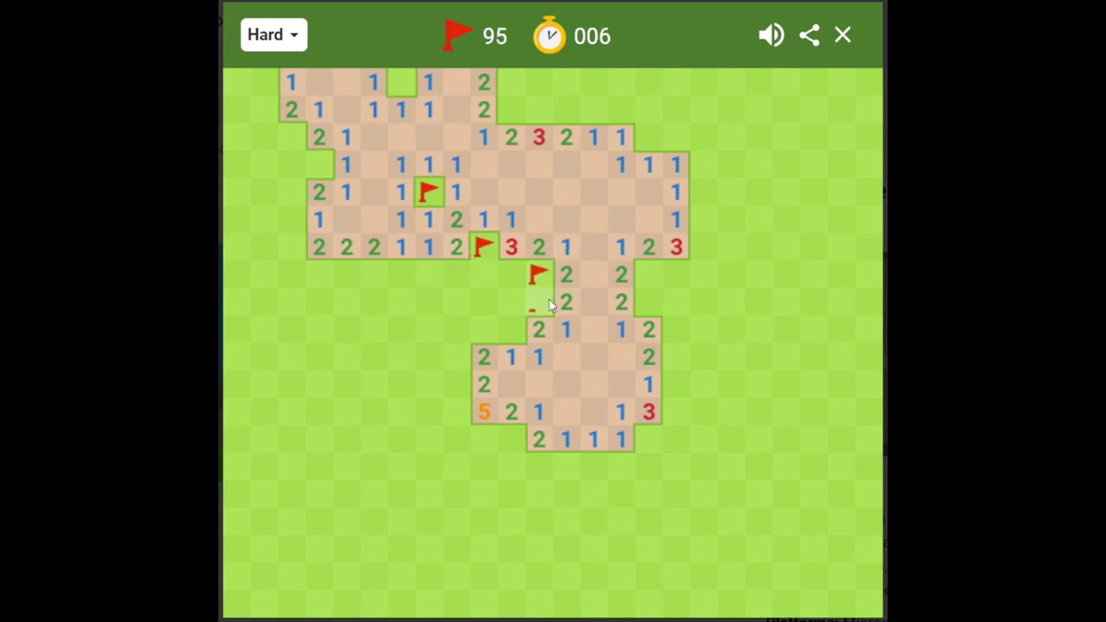
# Flag mines near the 2 and on the left, revealing their safe neighbours.
pyautogui.rightClick(513, 333)
pyautogui.click(516, 350)
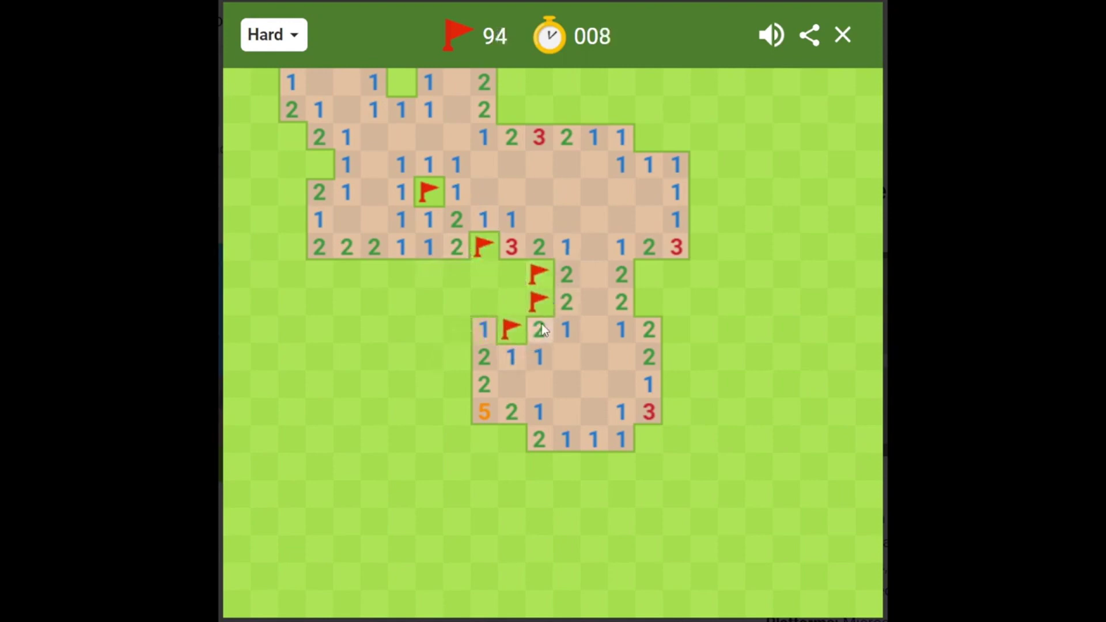
pyautogui.click(542, 326)
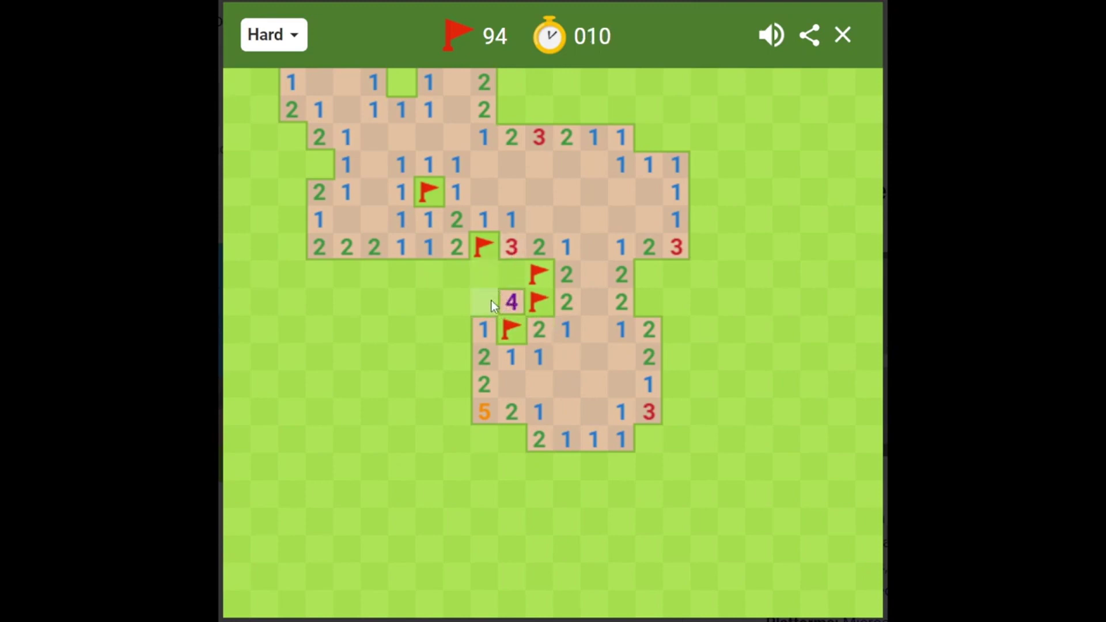
pyautogui.click(487, 331)
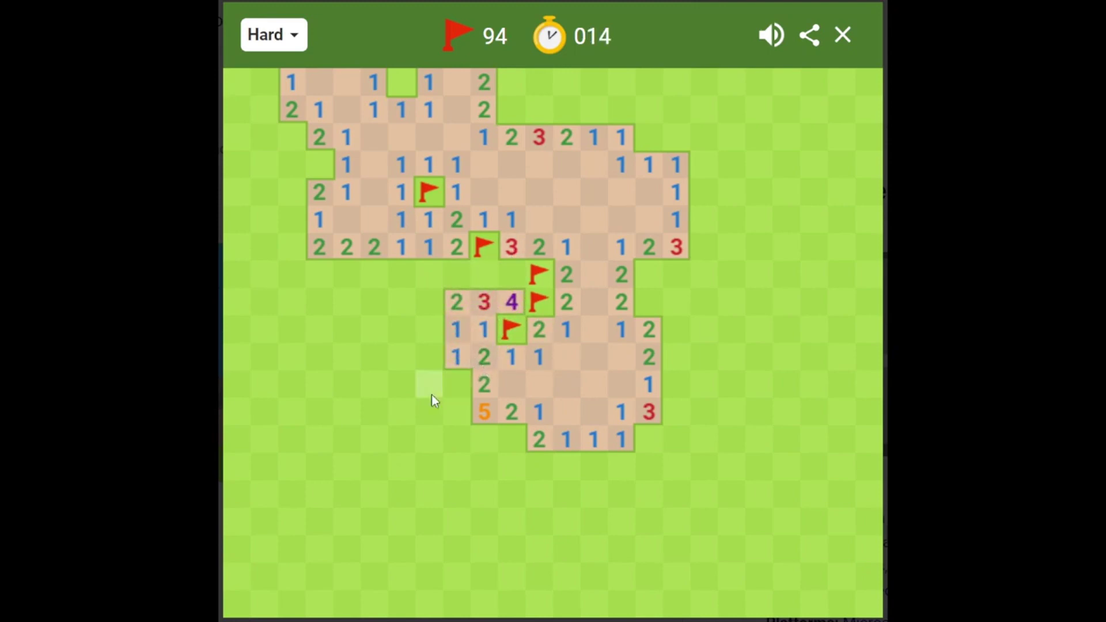
pyautogui.rightClick(456, 385)
pyautogui.click(458, 362)
# Flag two more left-side mines and open the leftmost columns of safe cells.
pyautogui.rightClick(430, 312)
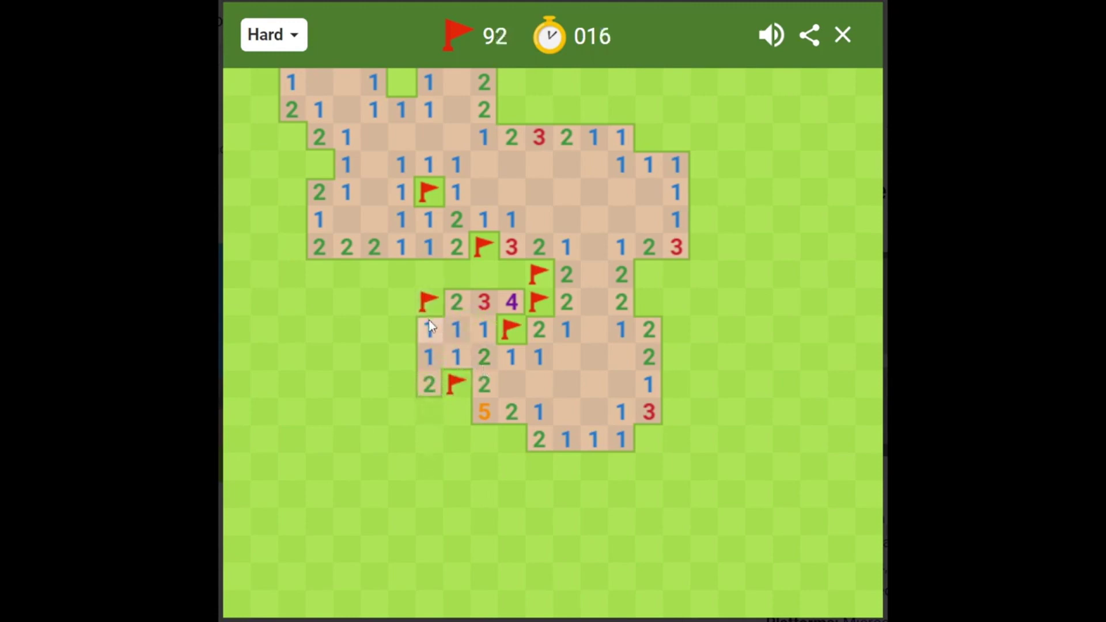
pyautogui.click(429, 322)
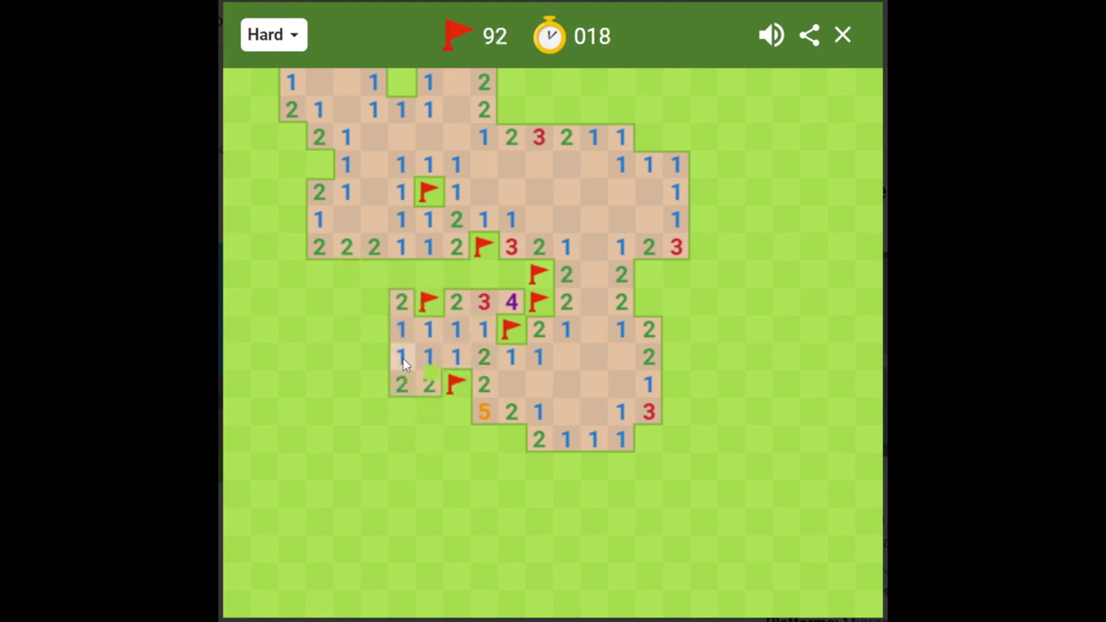
pyautogui.click(407, 327)
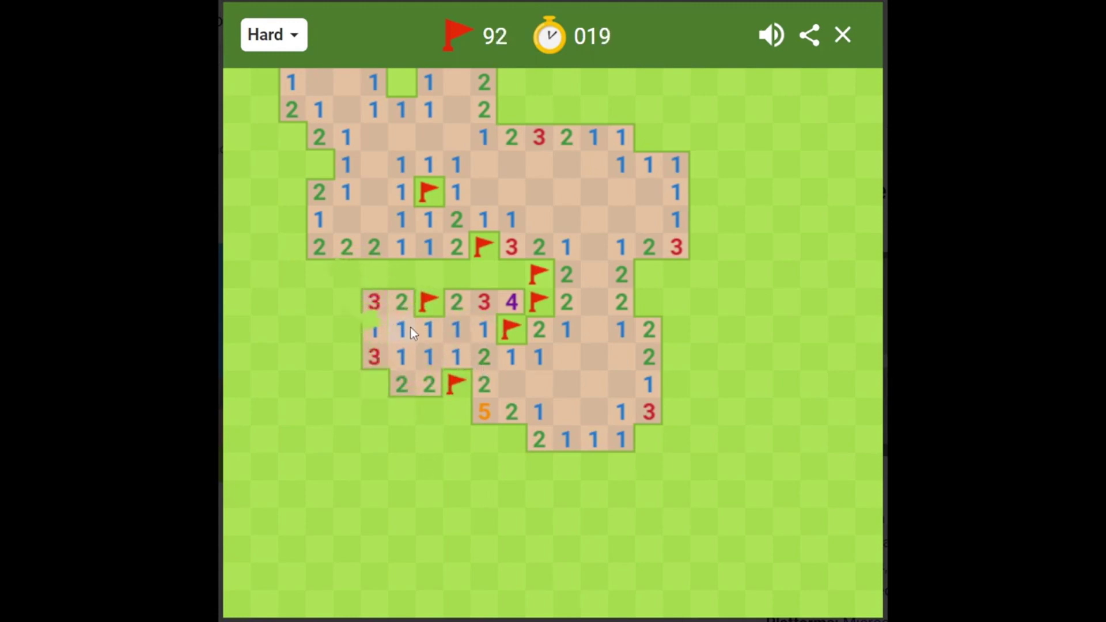
pyautogui.rightClick(381, 380)
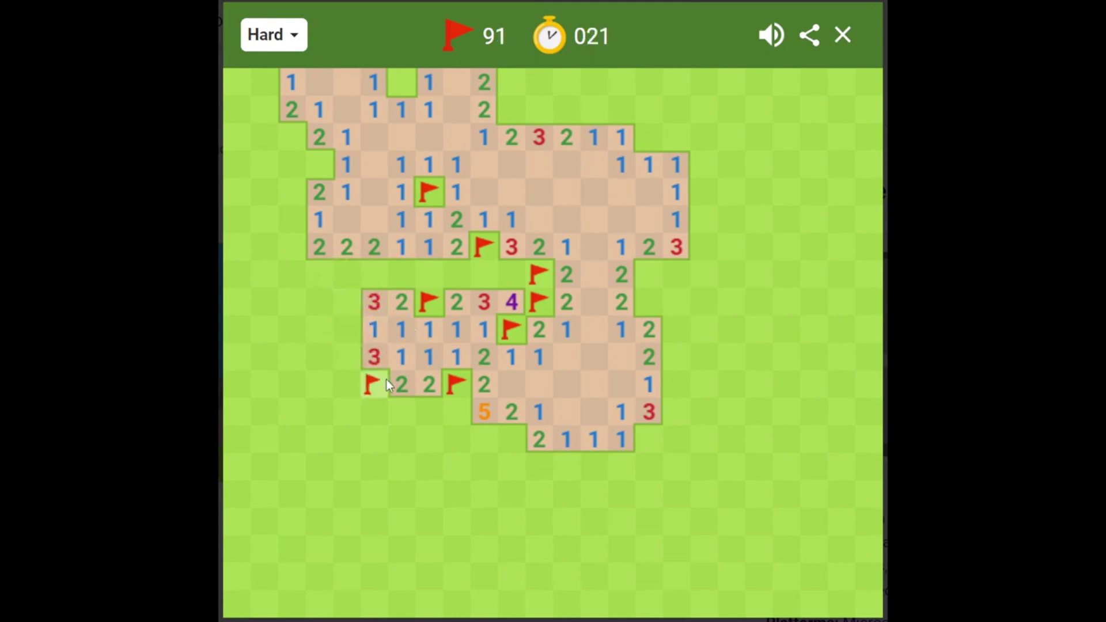
# Flag the mine beside the 5 and three mines in the row below it.
pyautogui.rightClick(457, 411)
pyautogui.click(425, 381)
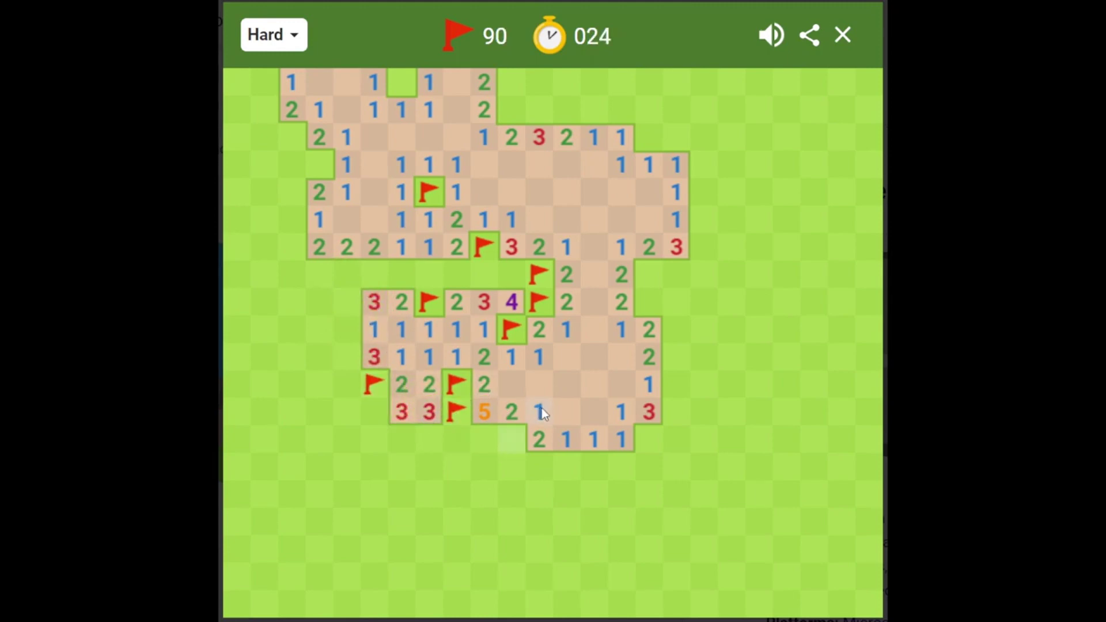
pyautogui.rightClick(513, 436)
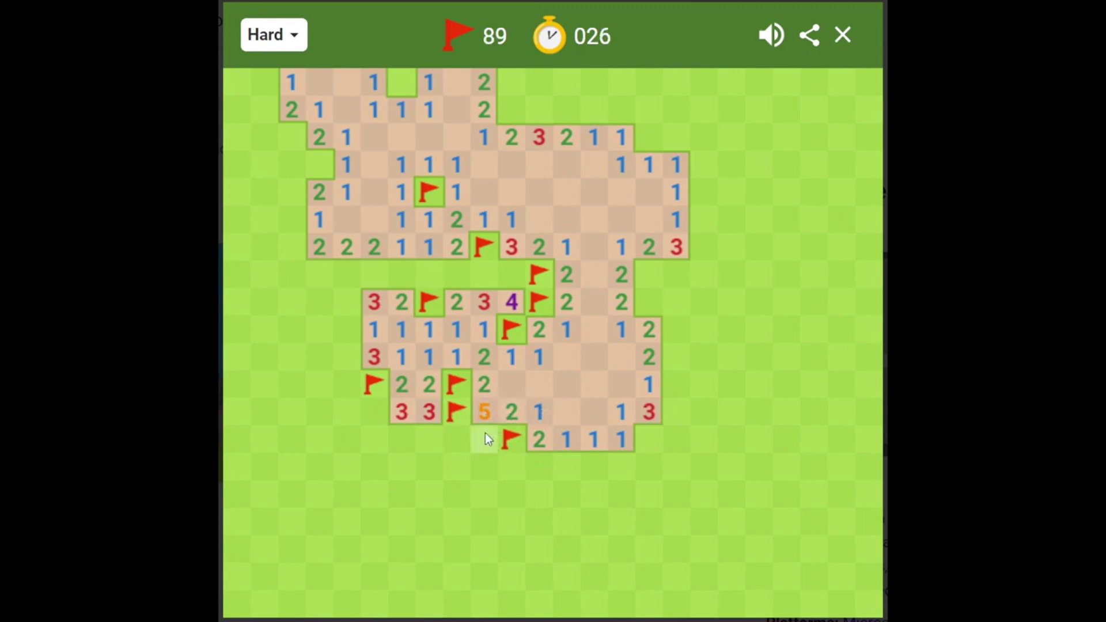
pyautogui.rightClick(485, 439)
pyautogui.rightClick(468, 440)
# Reveal safe cells along the bottom rows and flag two mines there.
pyautogui.click(425, 406)
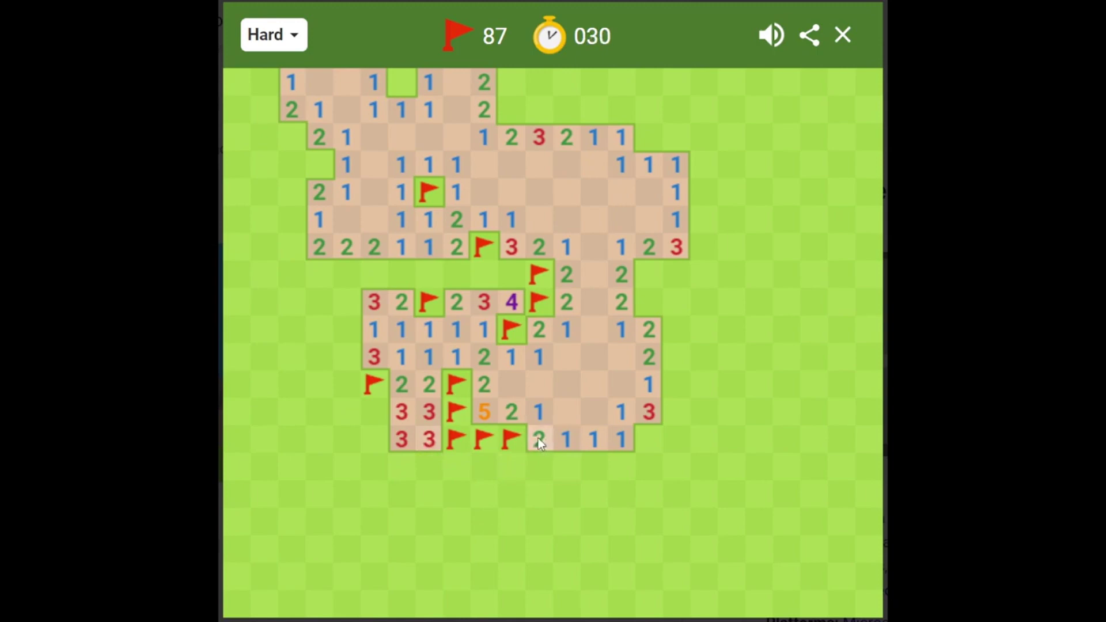
pyautogui.rightClick(638, 438)
pyautogui.click(629, 439)
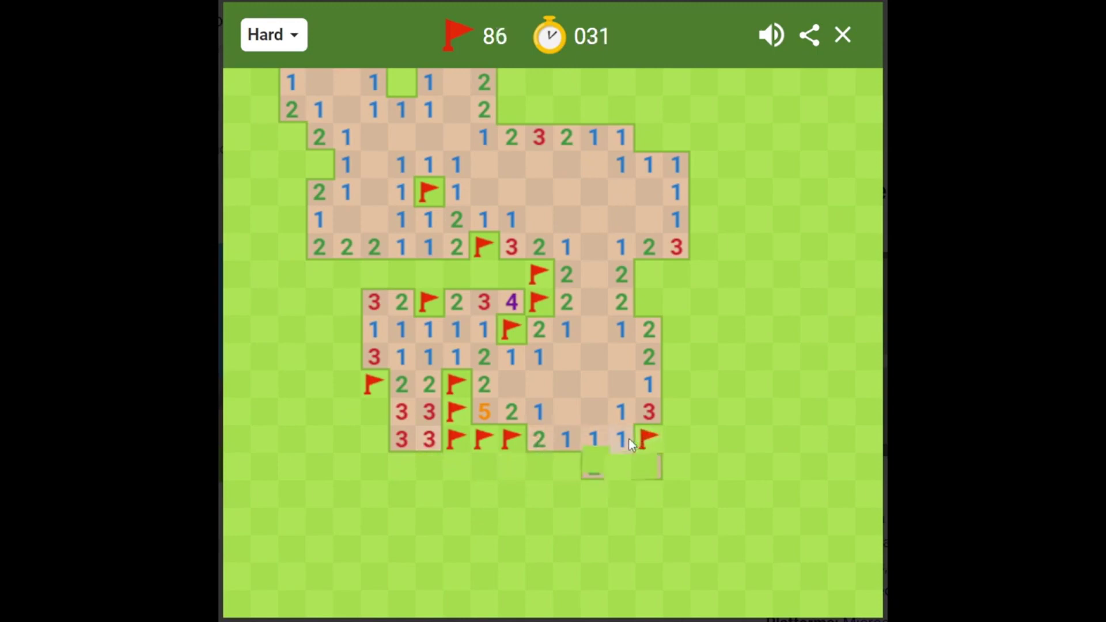
pyautogui.rightClick(574, 467)
pyautogui.click(539, 465)
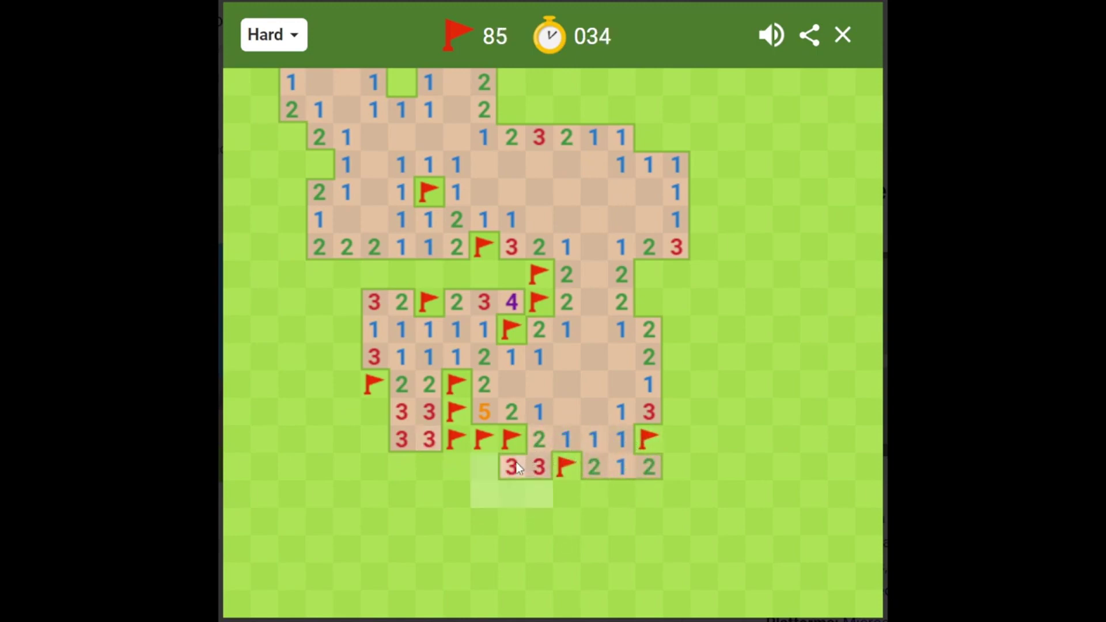
# Flag mines along the right edge, fixing one misplaced flag.
pyautogui.rightClick(649, 275)
pyautogui.rightClick(649, 303)
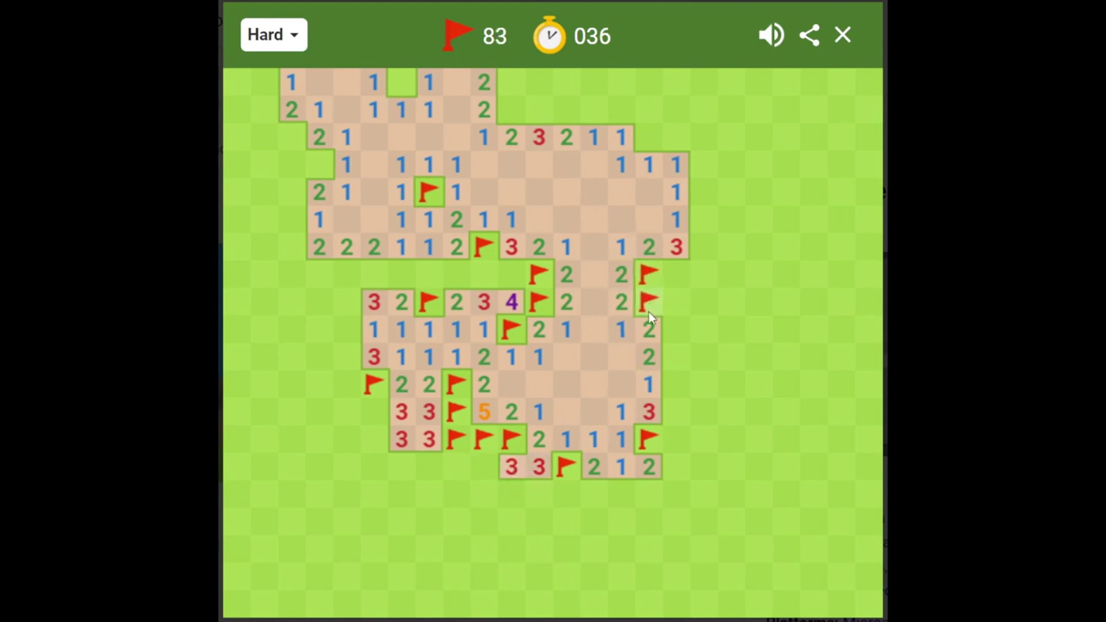
pyautogui.rightClick(650, 266)
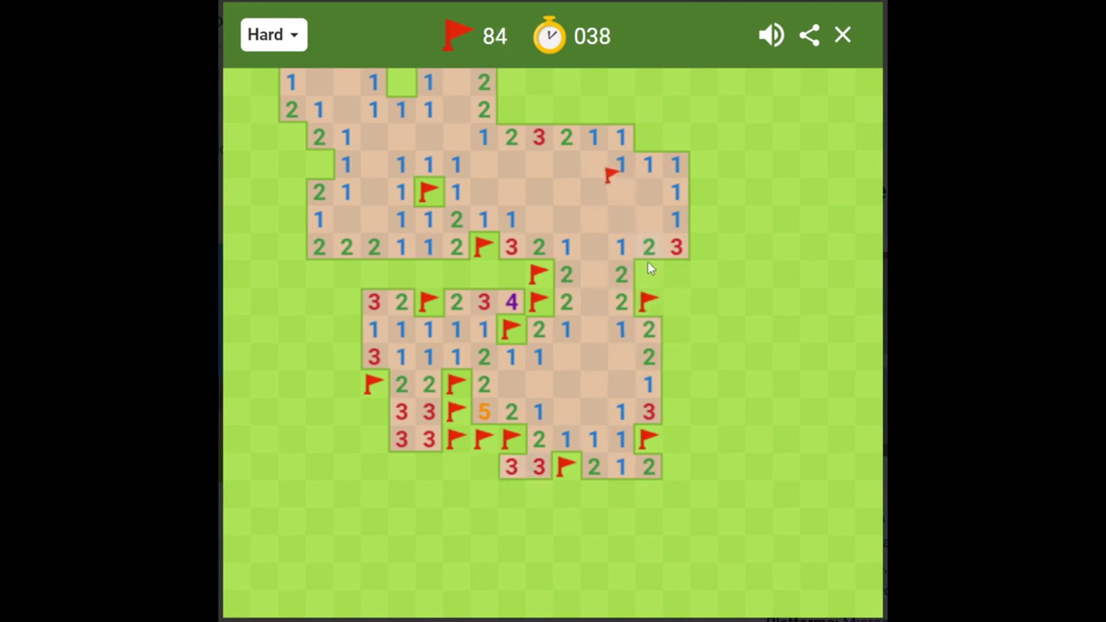
pyautogui.rightClick(649, 270)
pyautogui.rightClick(649, 143)
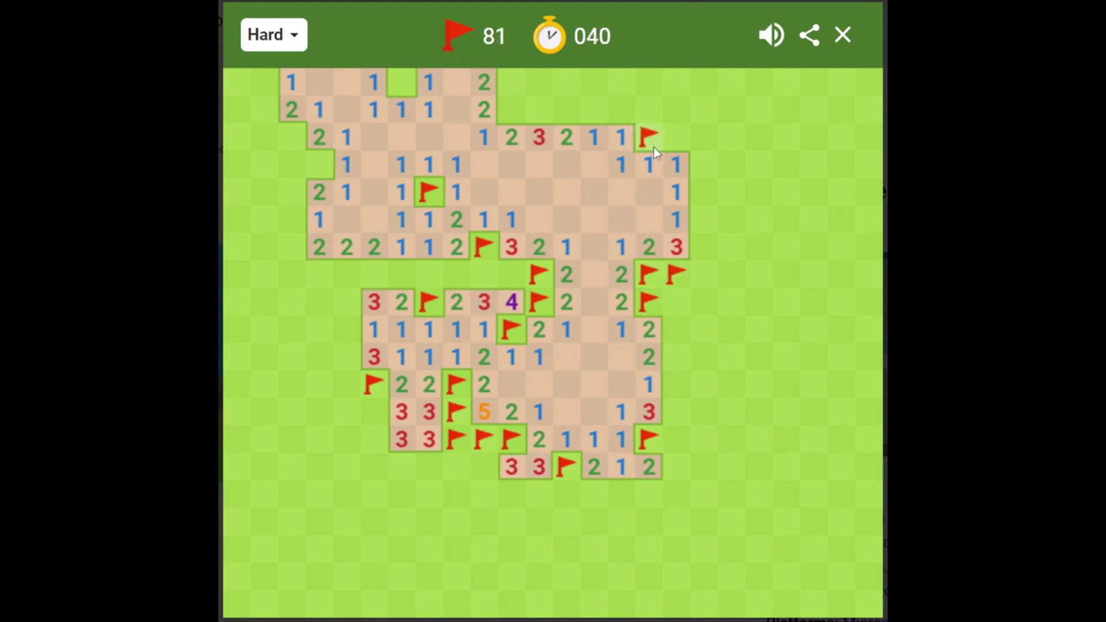
# Flag two suspected top mines, uncover a mine, and start a new game.
pyautogui.rightClick(399, 84)
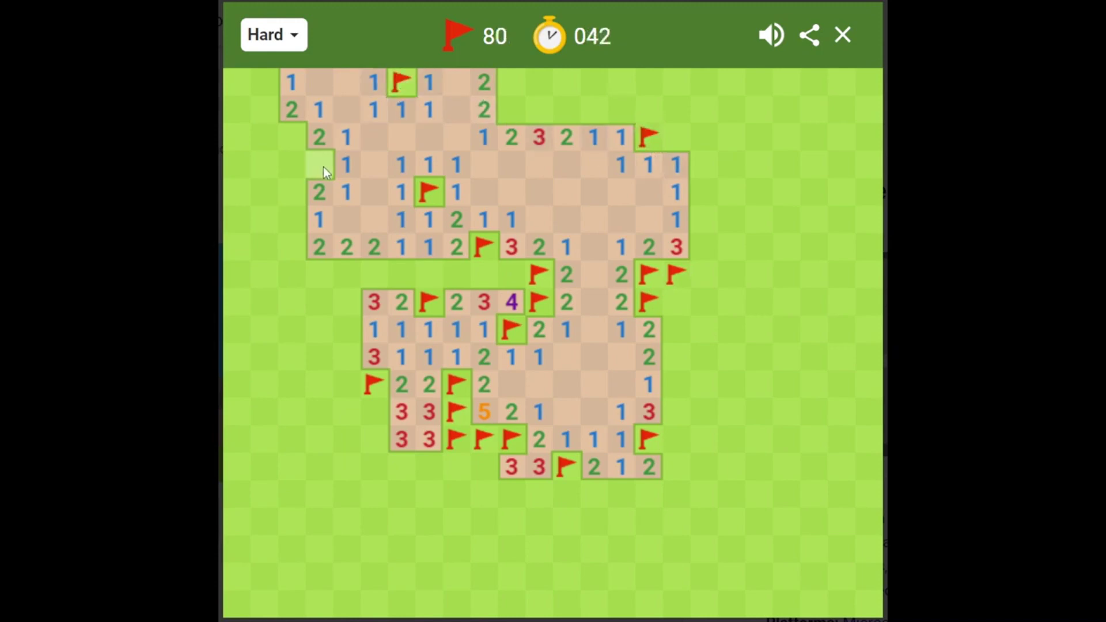
pyautogui.rightClick(324, 167)
pyautogui.click(291, 131)
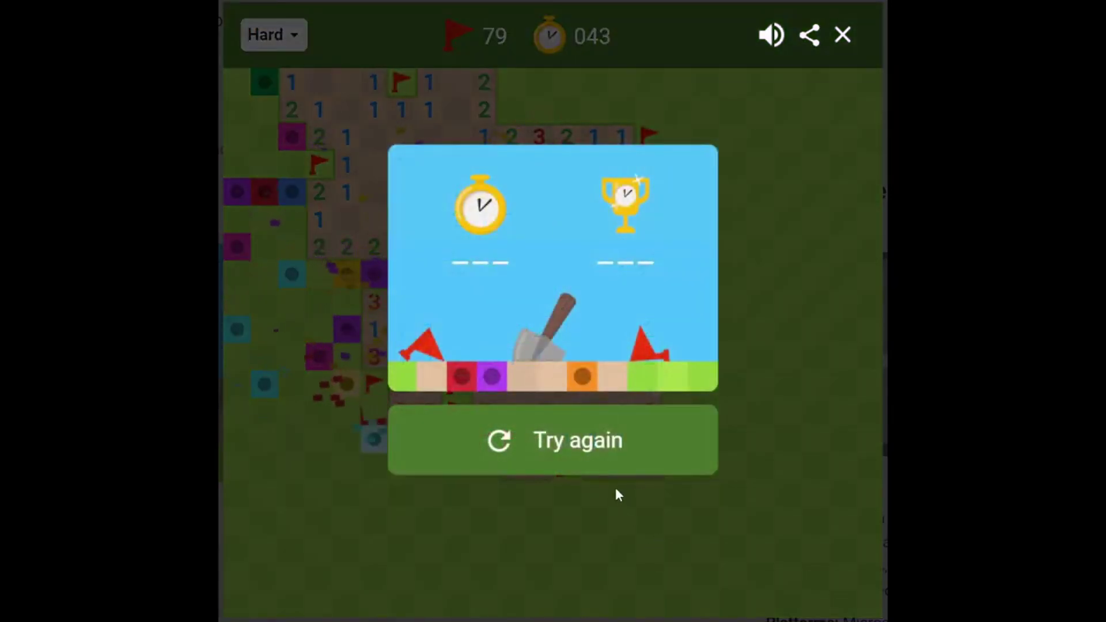
pyautogui.click(609, 469)
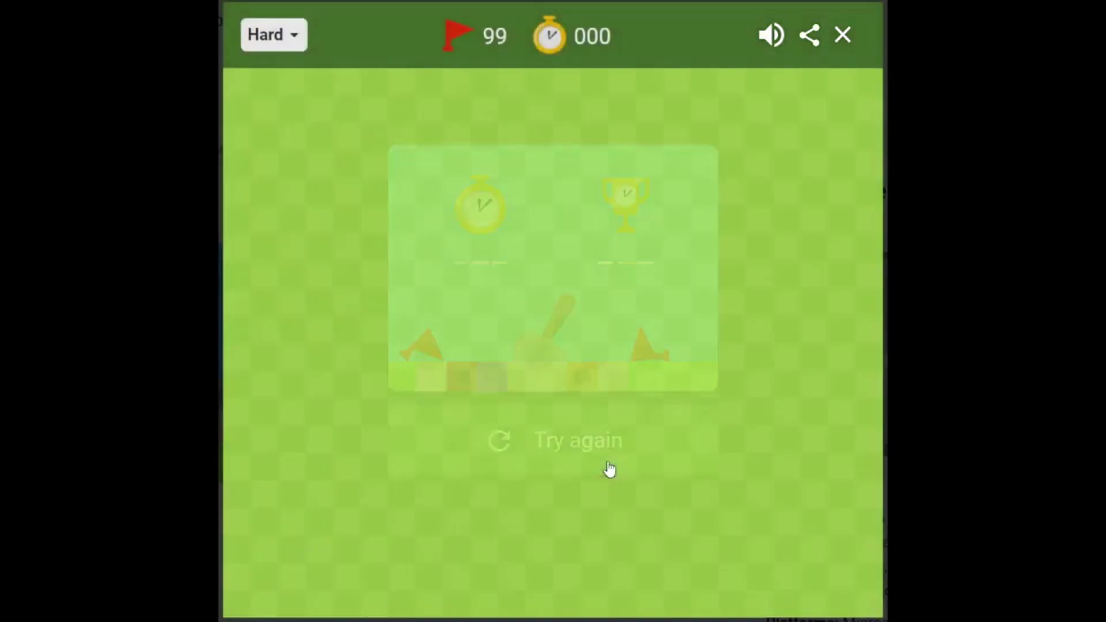
# Open the fresh board and flag three mines along the first region's left side.
pyautogui.click(502, 352)
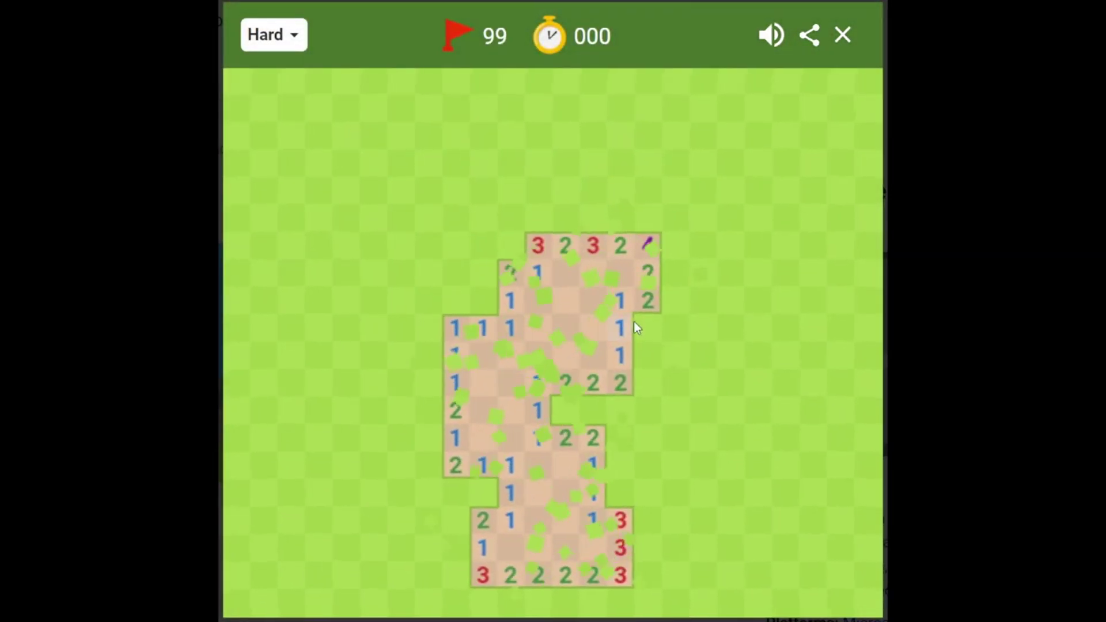
pyautogui.rightClick(480, 305)
pyautogui.click(457, 333)
pyautogui.rightClick(435, 386)
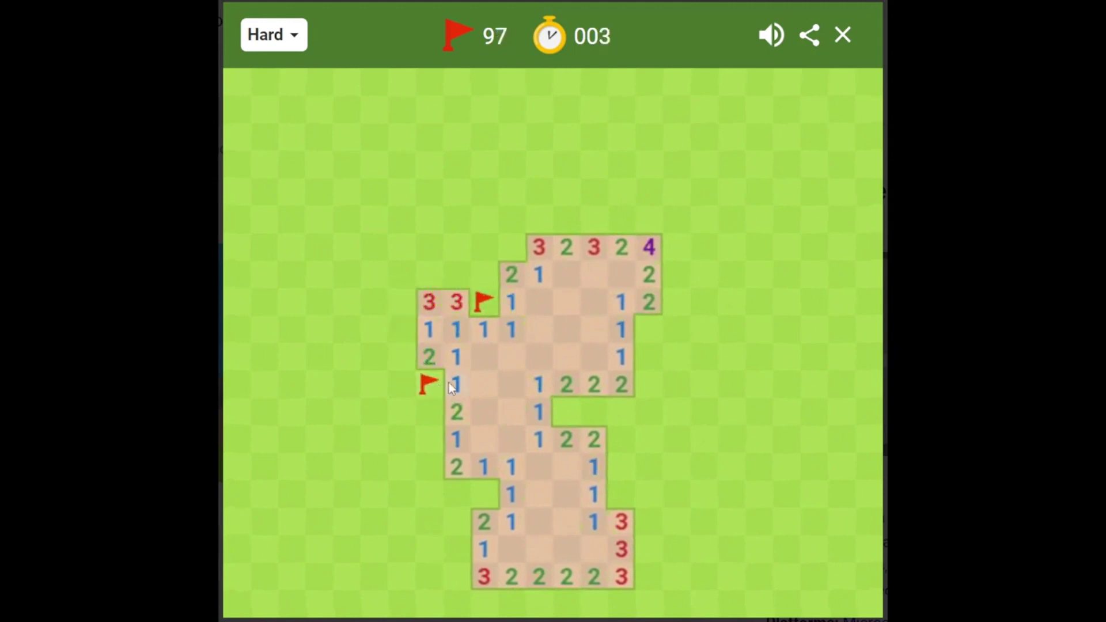
pyautogui.click(429, 413)
pyautogui.rightClick(427, 441)
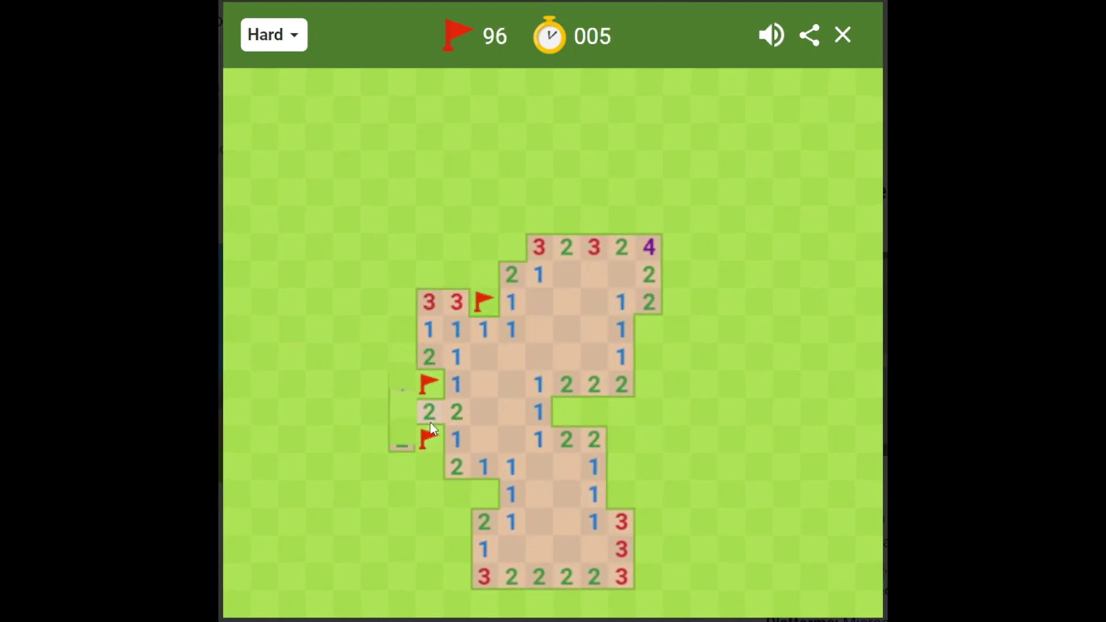
pyautogui.click(456, 441)
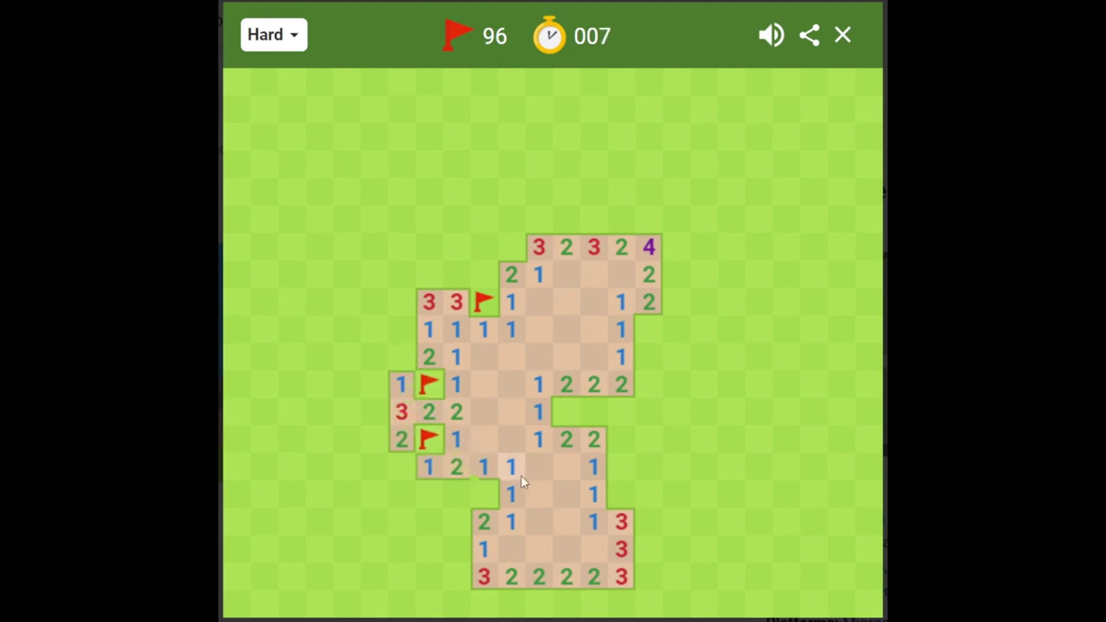
# Flag three mines while opening the lower-left and upper-left areas.
pyautogui.rightClick(483, 493)
pyautogui.click(456, 495)
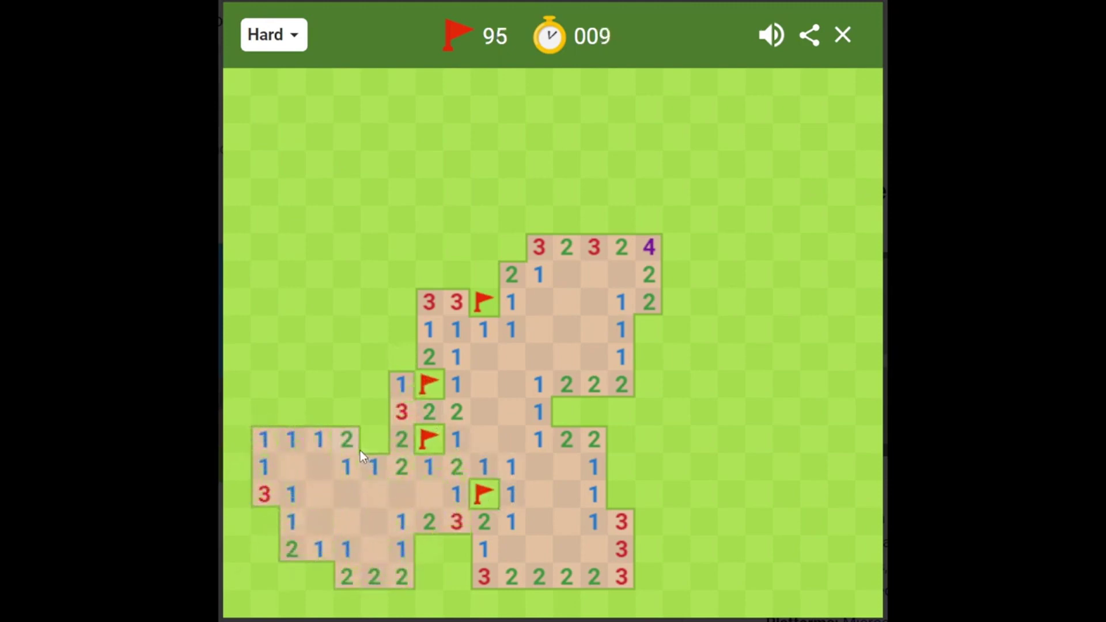
pyautogui.rightClick(374, 441)
pyautogui.click(373, 412)
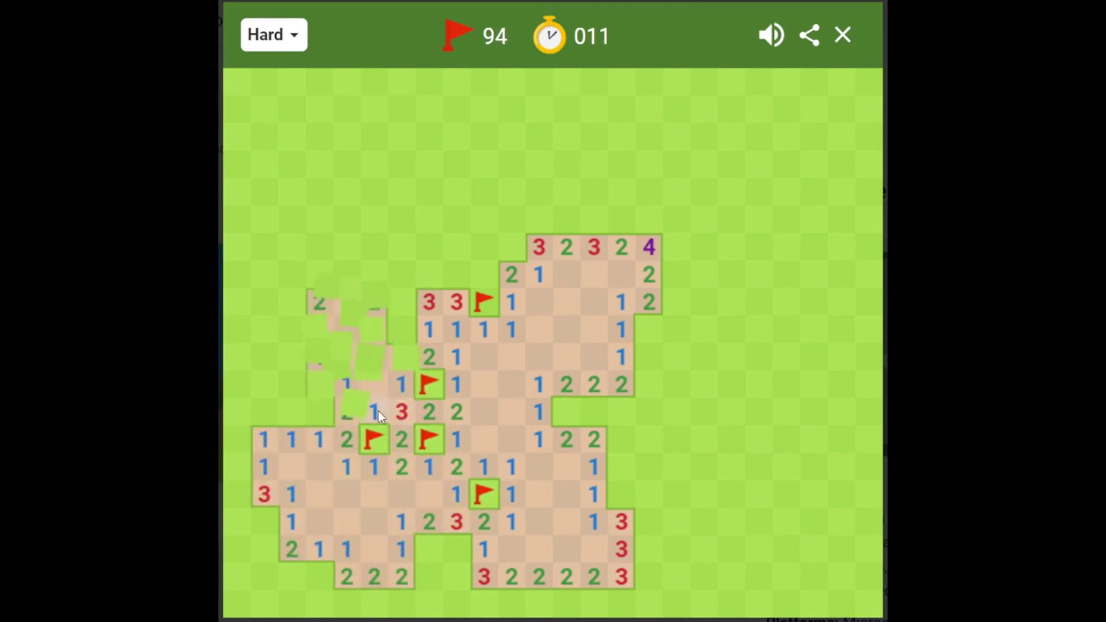
pyautogui.rightClick(319, 412)
pyautogui.click(291, 412)
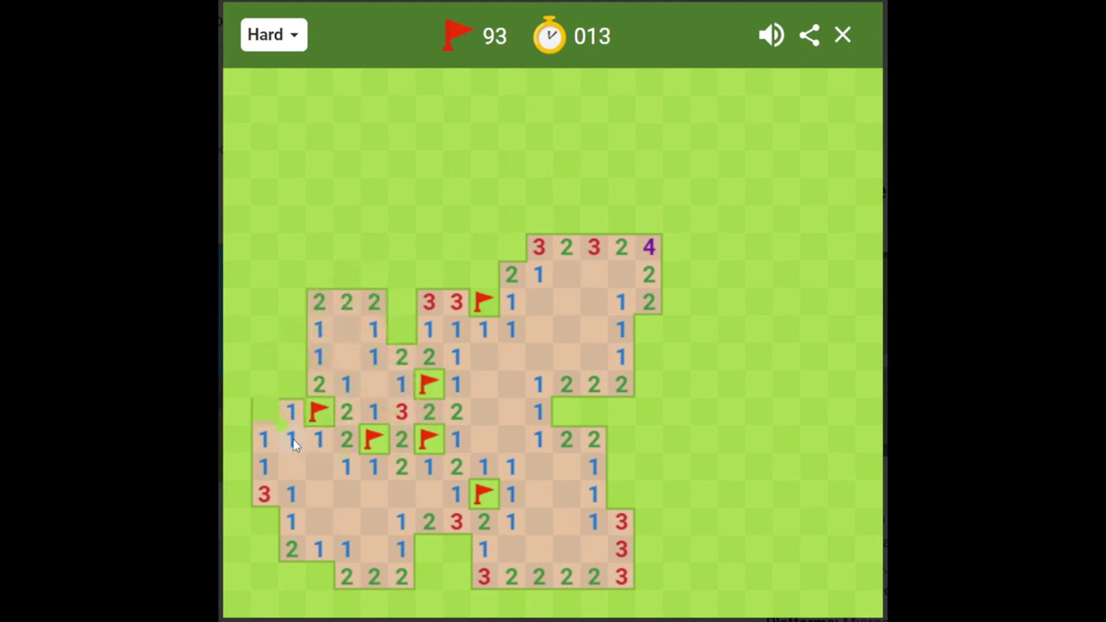
# Flag two upper-left mines and clear the cells in the leftmost column.
pyautogui.rightClick(291, 357)
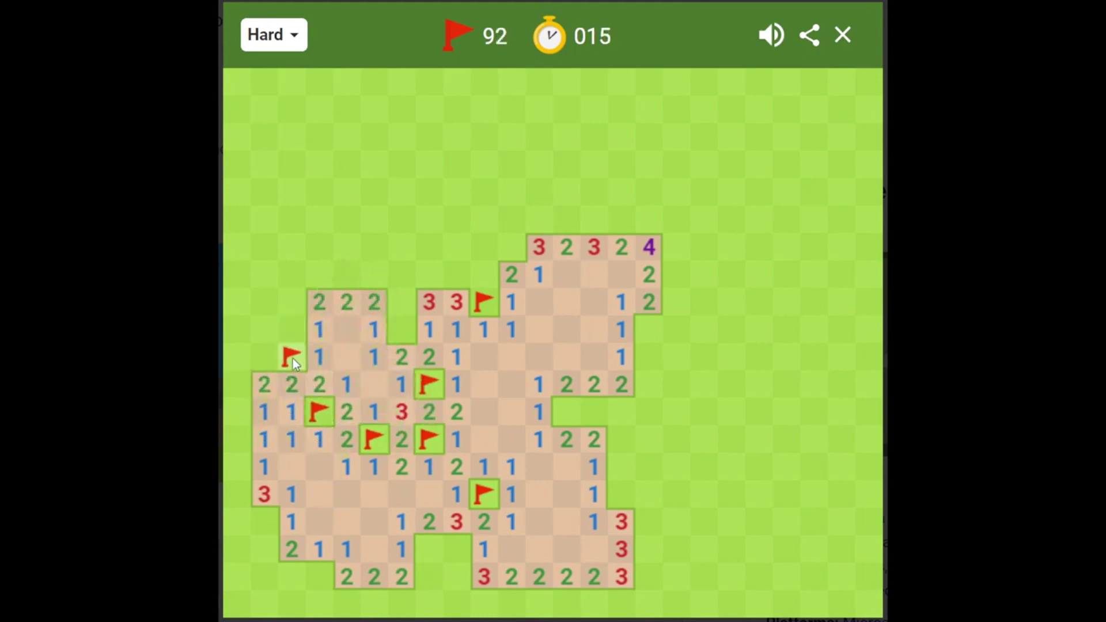
pyautogui.click(316, 331)
pyautogui.click(287, 328)
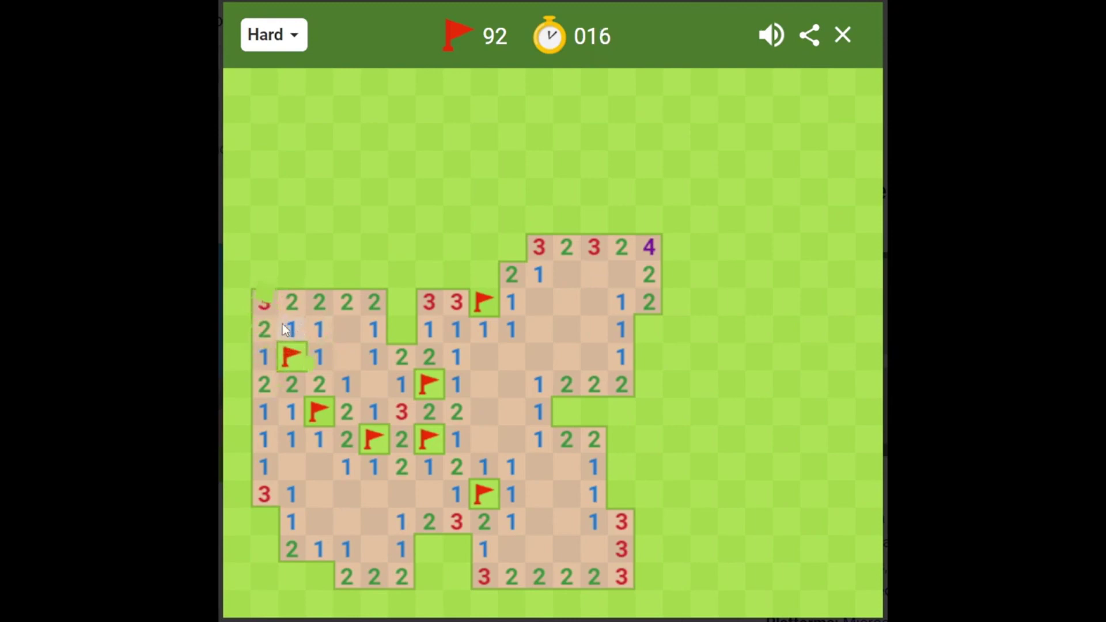
pyautogui.click(263, 354)
pyautogui.rightClick(236, 417)
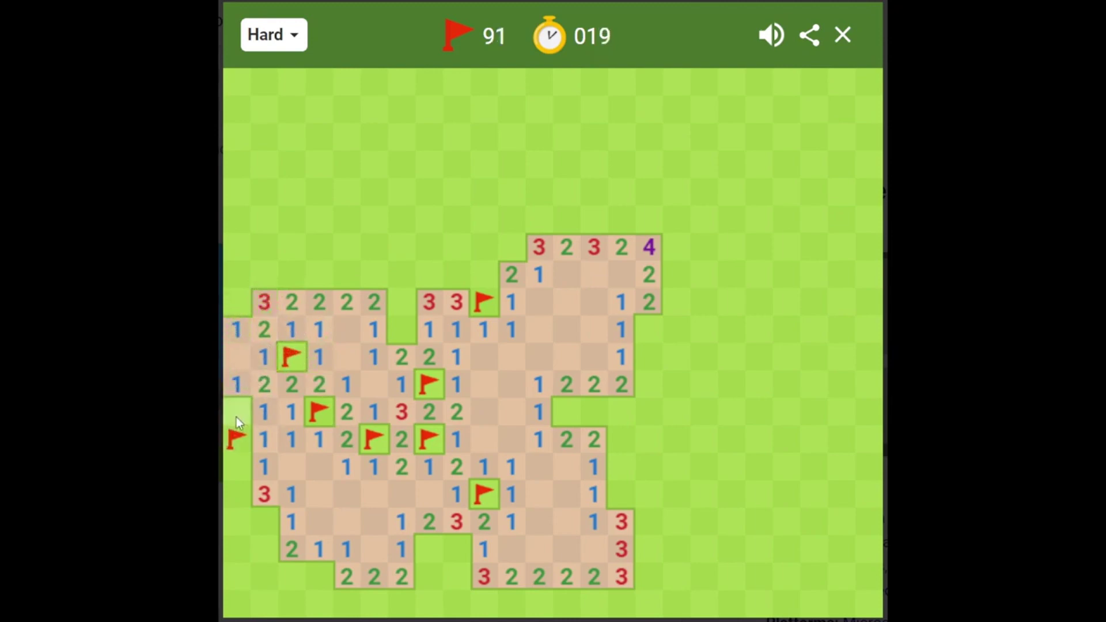
pyautogui.click(266, 438)
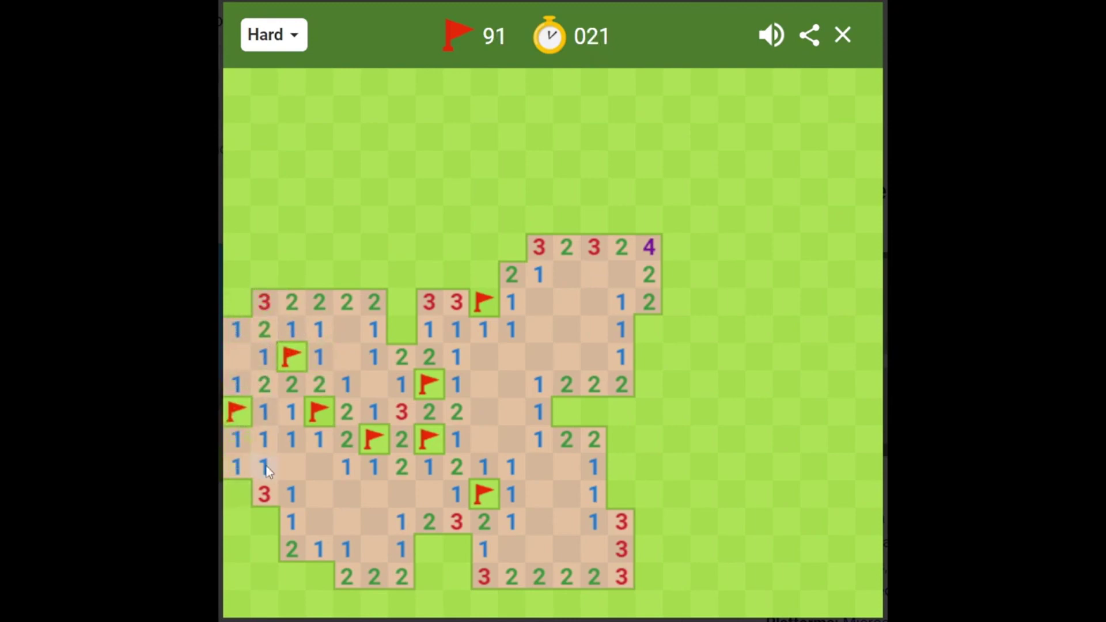
# Flag four bottom-left mines and reveal the 3 and the bottom-row cells.
pyautogui.rightClick(236, 494)
pyautogui.rightClick(254, 521)
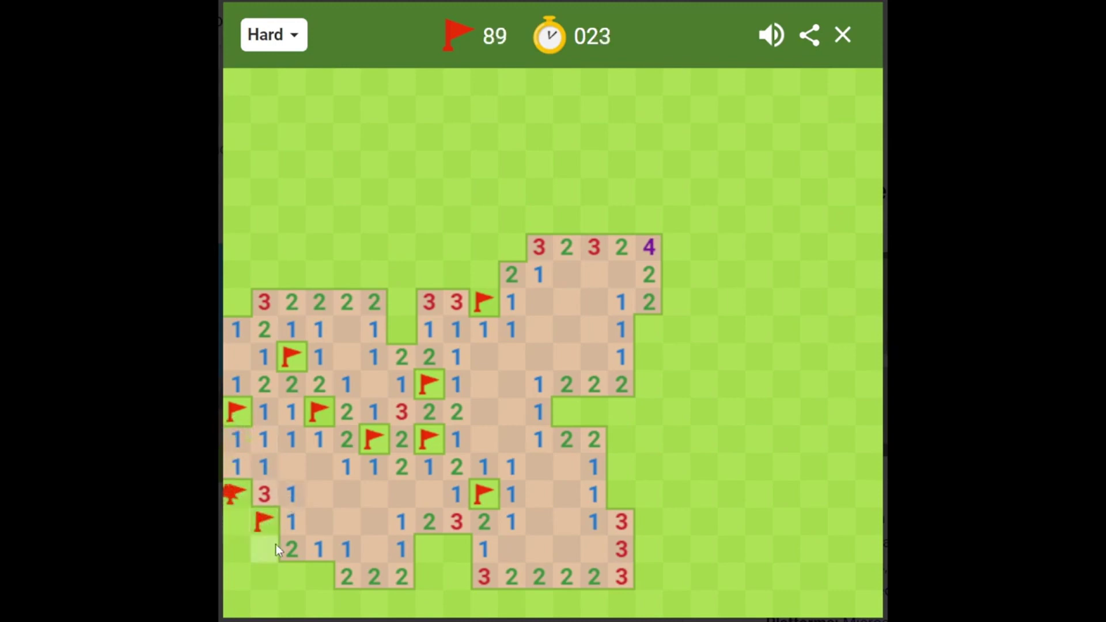
pyautogui.rightClick(244, 528)
pyautogui.click(288, 519)
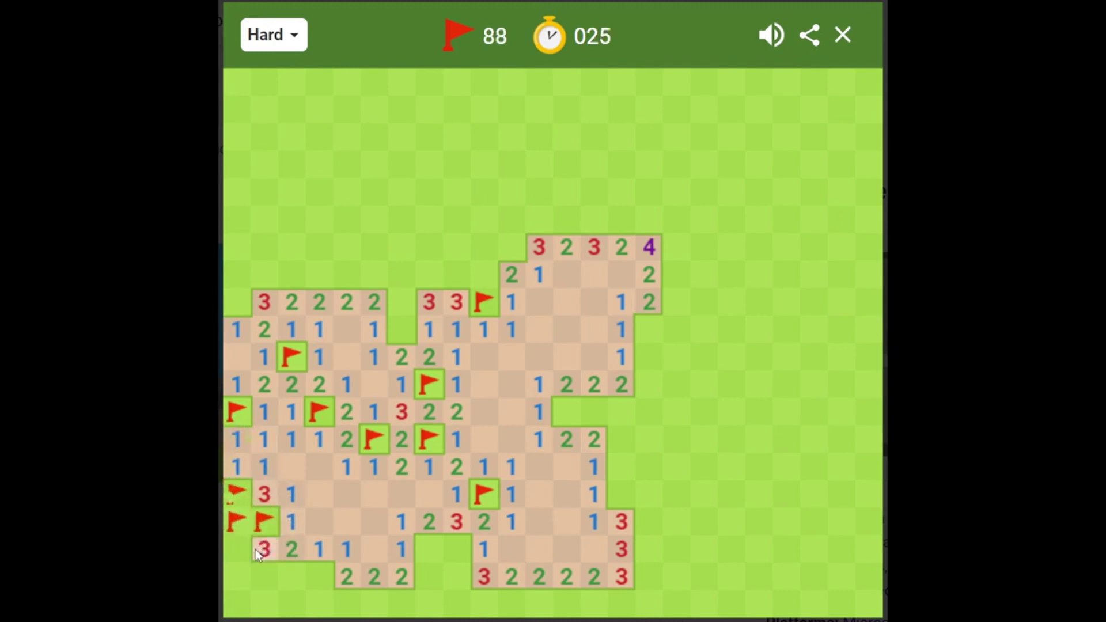
pyautogui.rightClick(322, 569)
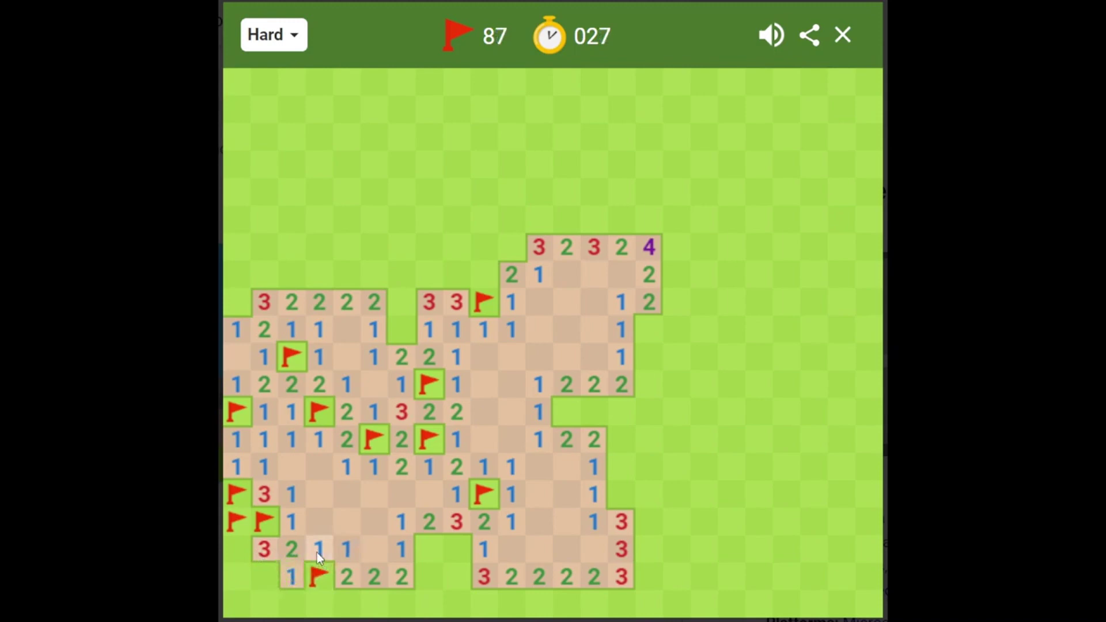
pyautogui.click(295, 550)
pyautogui.click(285, 578)
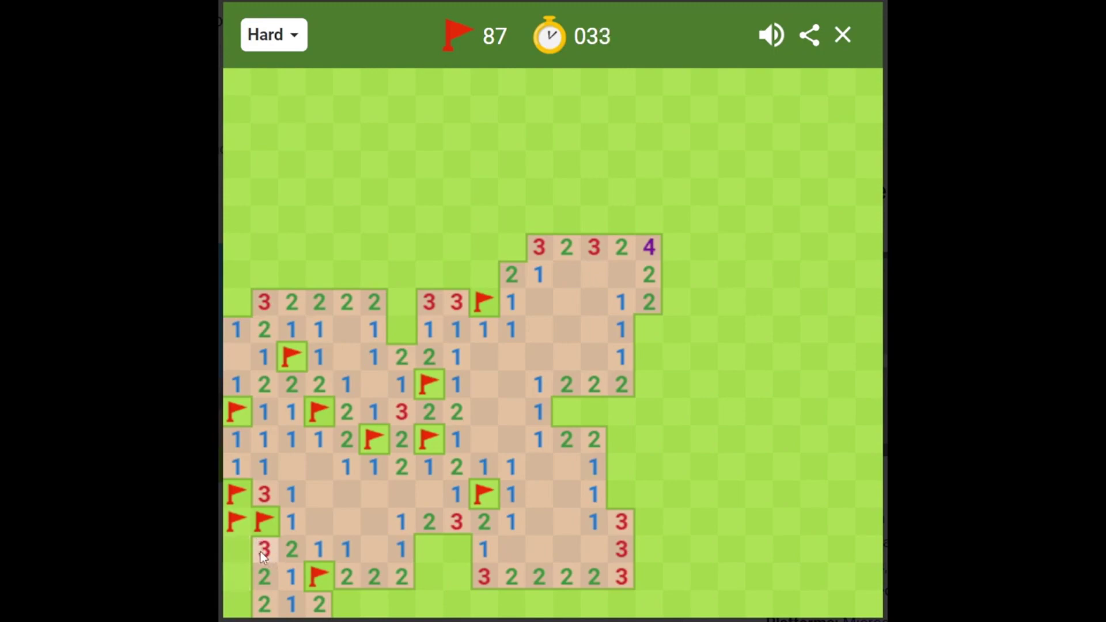
# Hit a mine in the bottom-left cell, restart, and open the new board.
pyautogui.click(237, 606)
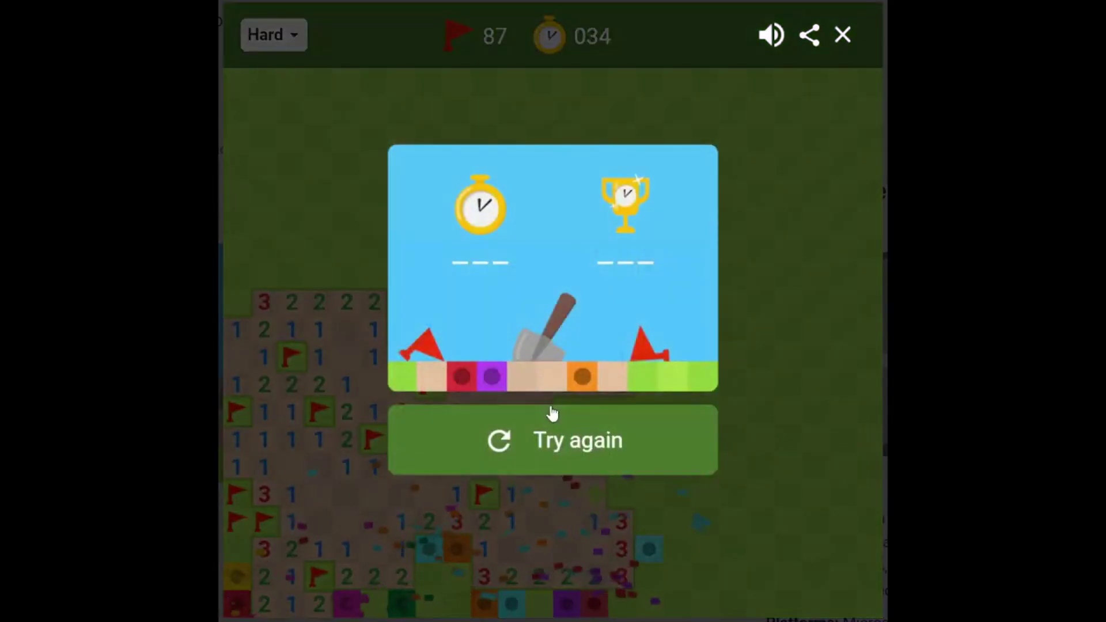
pyautogui.click(552, 415)
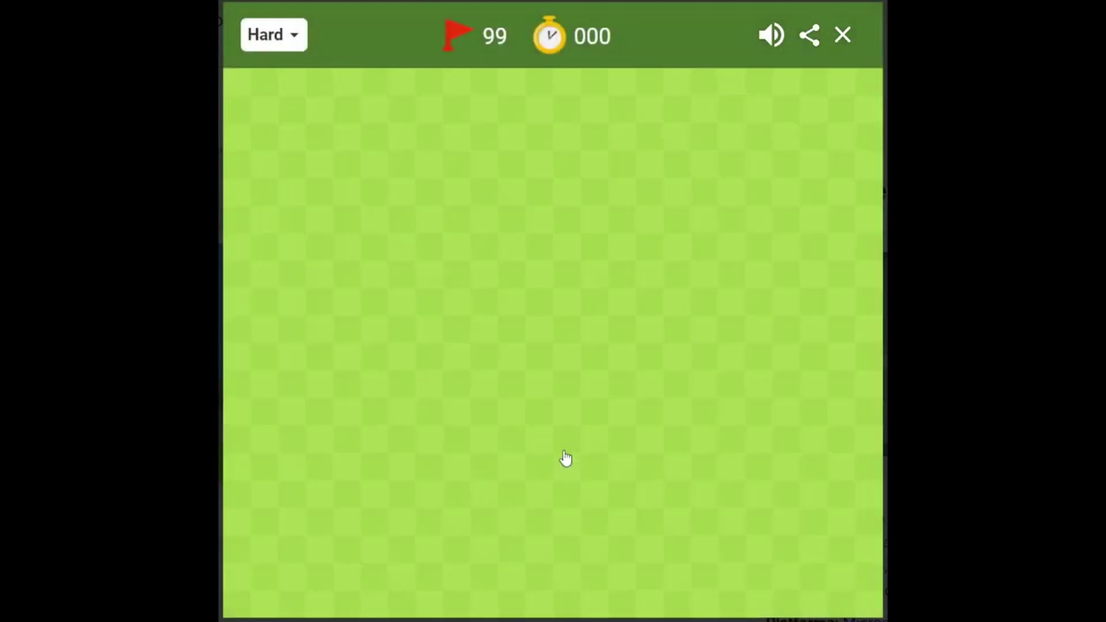
pyautogui.click(496, 328)
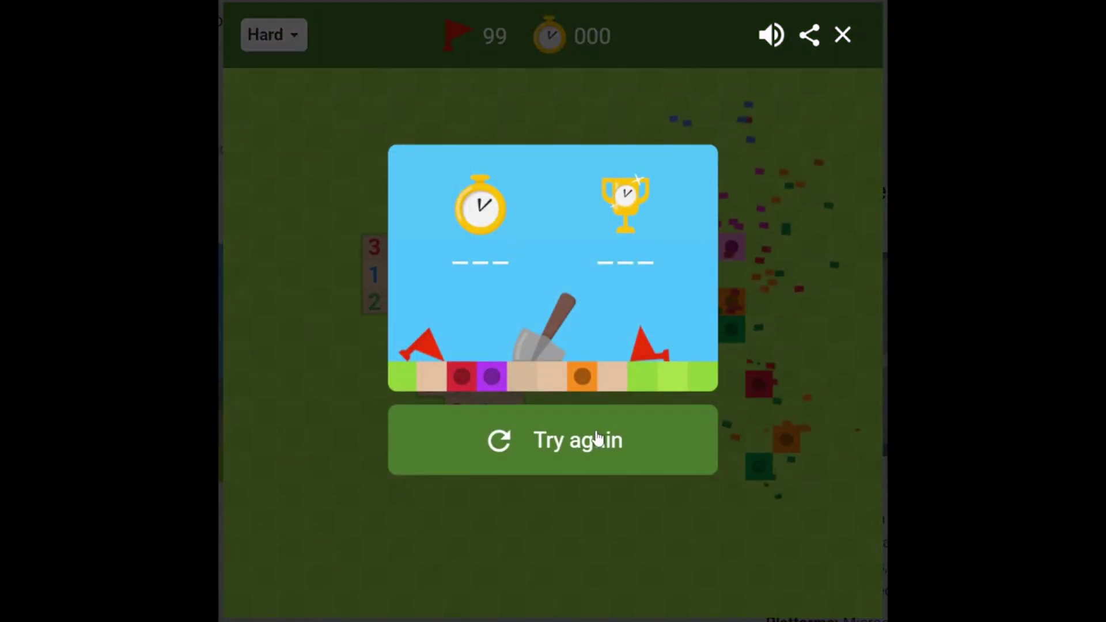
# Start a new game and open cells until one explodes a mine.
pyautogui.click(597, 439)
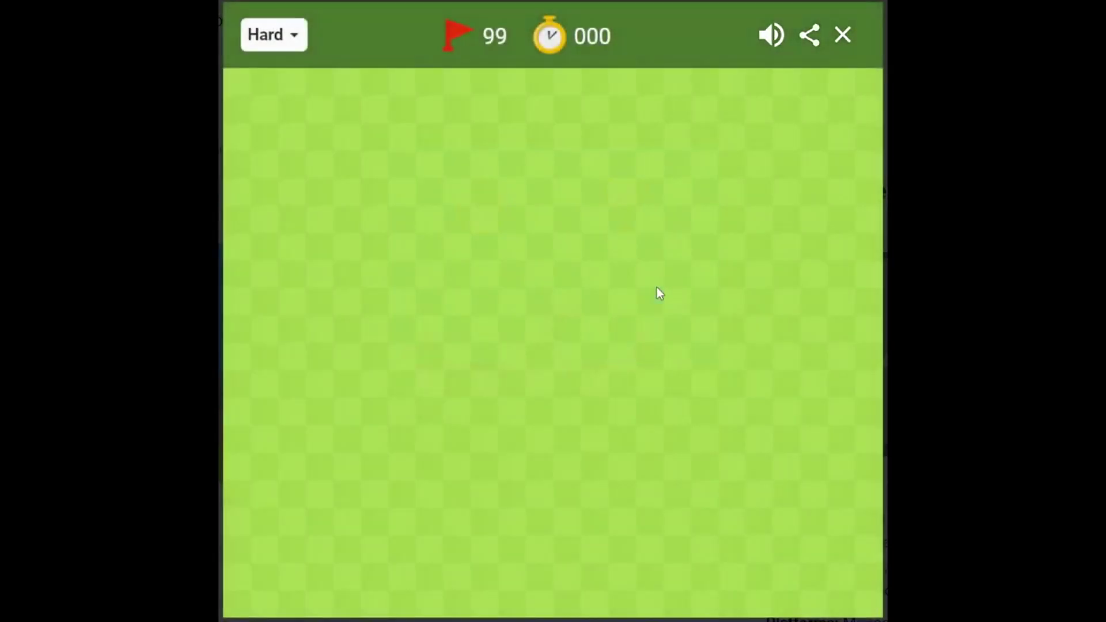
pyautogui.click(656, 287)
pyautogui.click(345, 468)
pyautogui.click(655, 518)
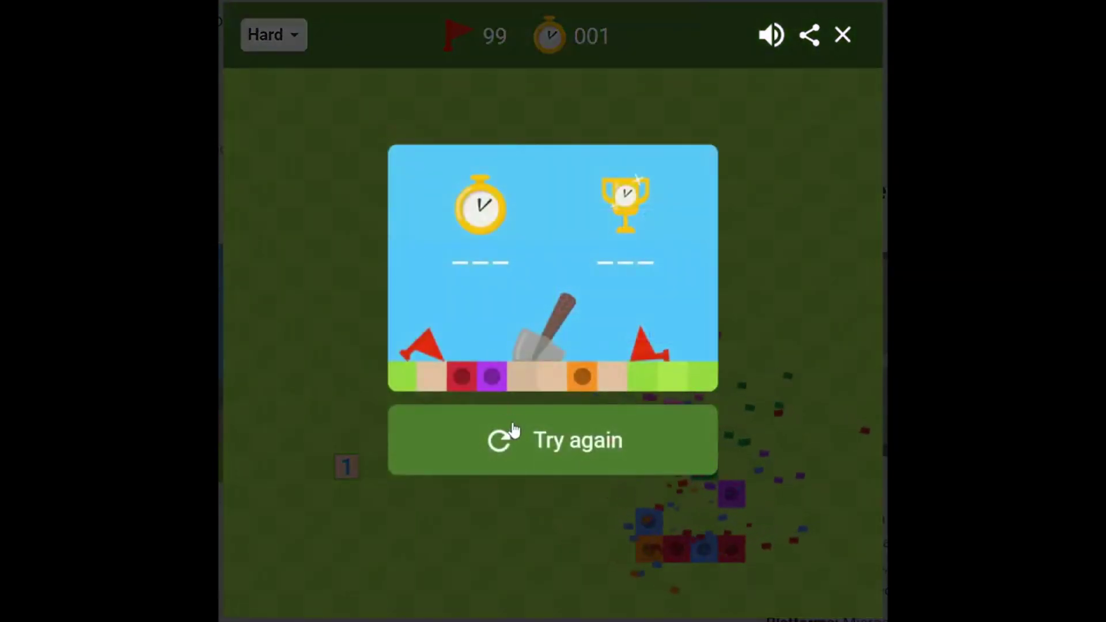
# Restart, open a region plus a lone 3 and 1, then hit a mine.
pyautogui.click(494, 440)
pyautogui.click(318, 246)
pyautogui.click(649, 246)
pyautogui.click(732, 413)
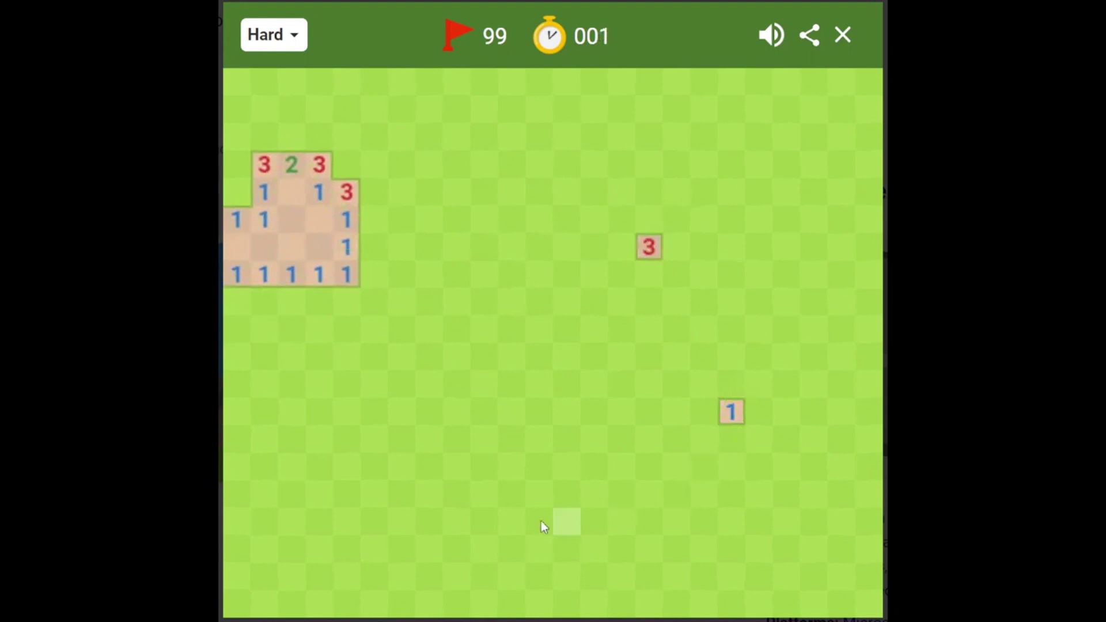
pyautogui.click(542, 522)
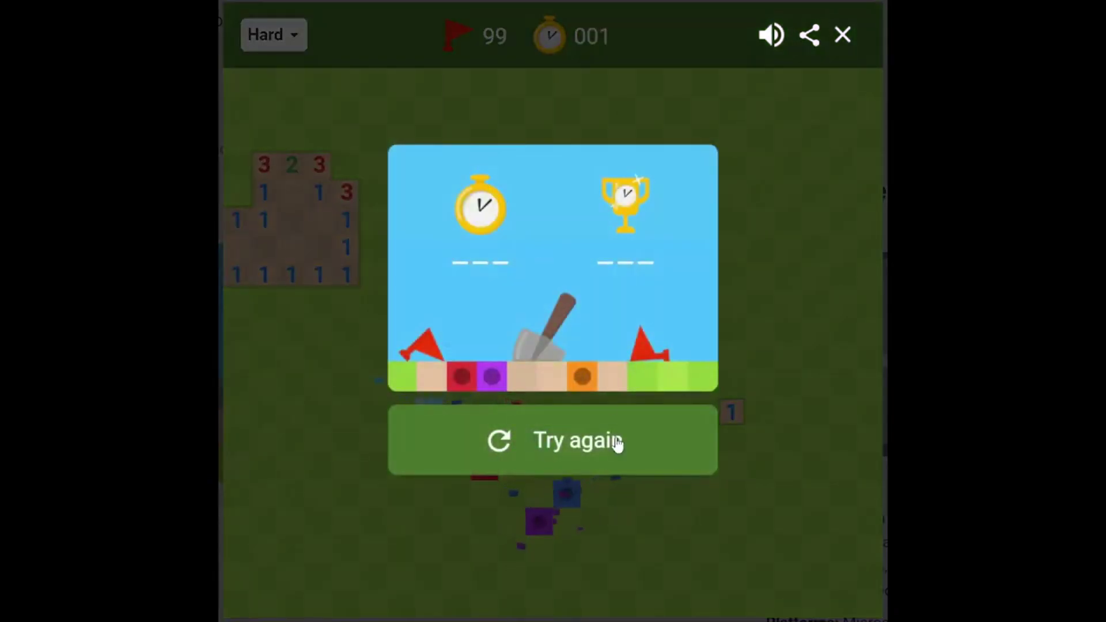
# Restart again and hit a mine right after the first region opens.
pyautogui.click(620, 457)
pyautogui.click(485, 300)
pyautogui.click(743, 437)
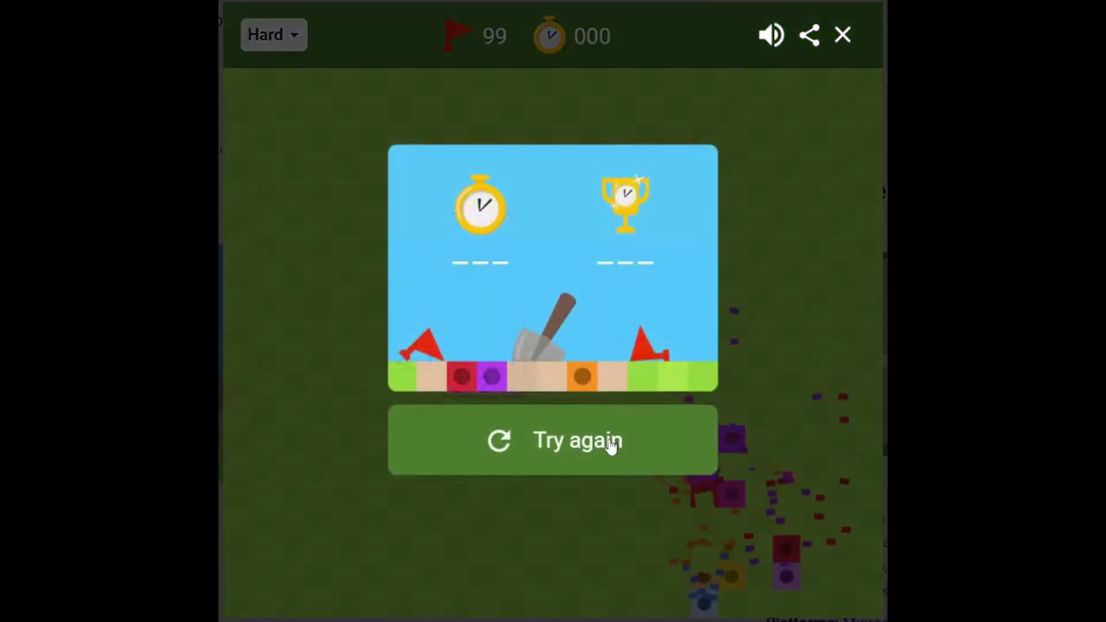
# Restart and open a large first region, a lone 3, and a top region.
pyautogui.click(611, 444)
pyautogui.click(432, 486)
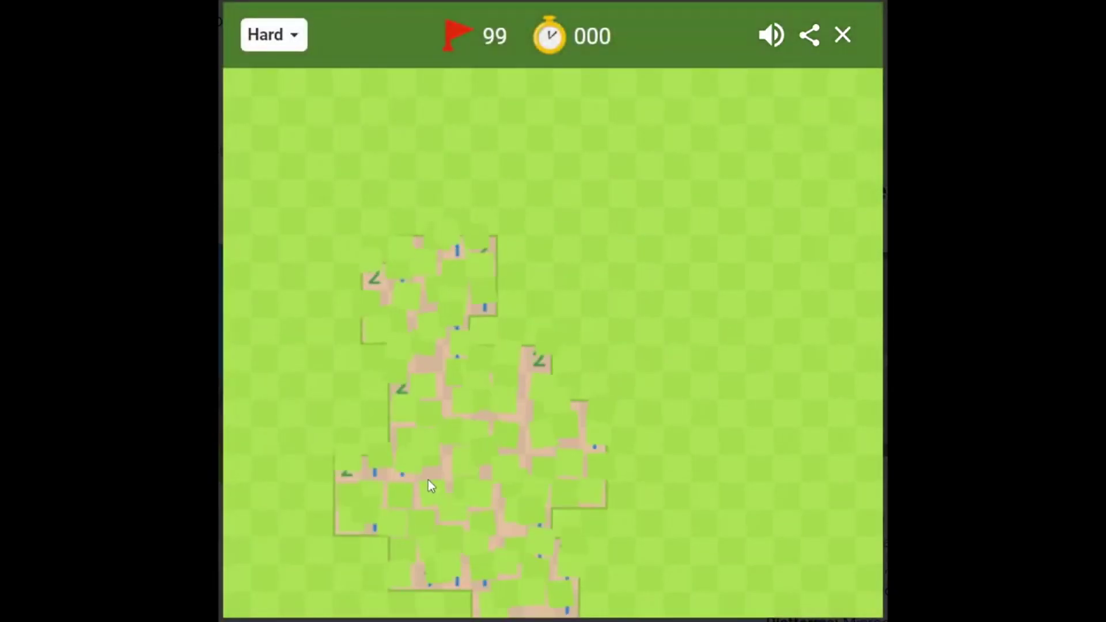
pyautogui.click(704, 274)
pyautogui.click(472, 160)
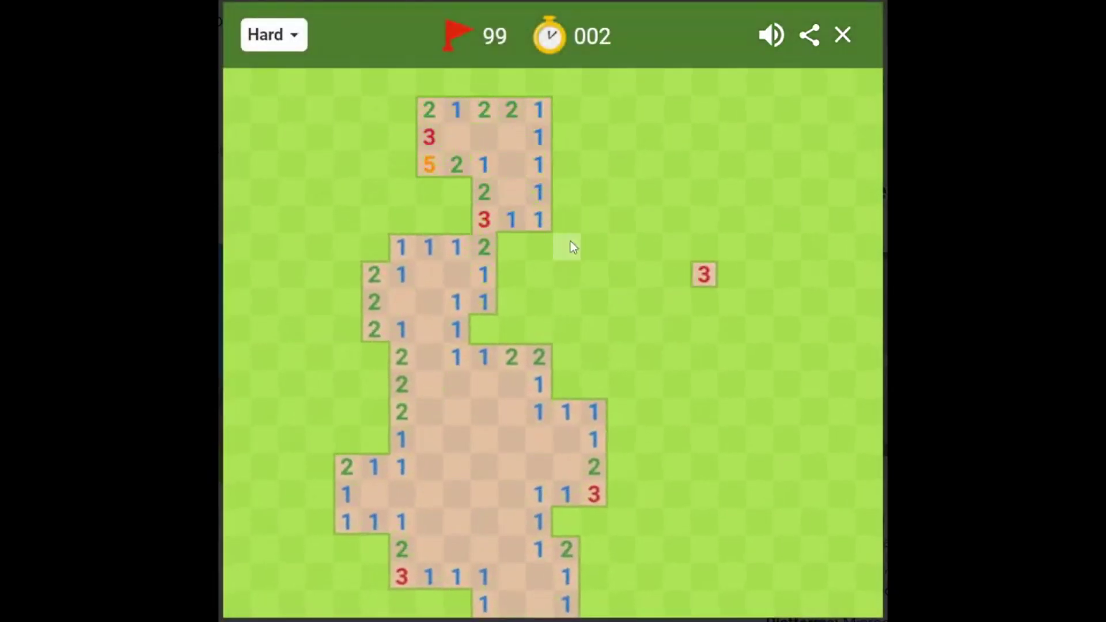
# Flag the mines bordering the central region and open the safe cells just right of it, including a 4.
pyautogui.rightClick(480, 327)
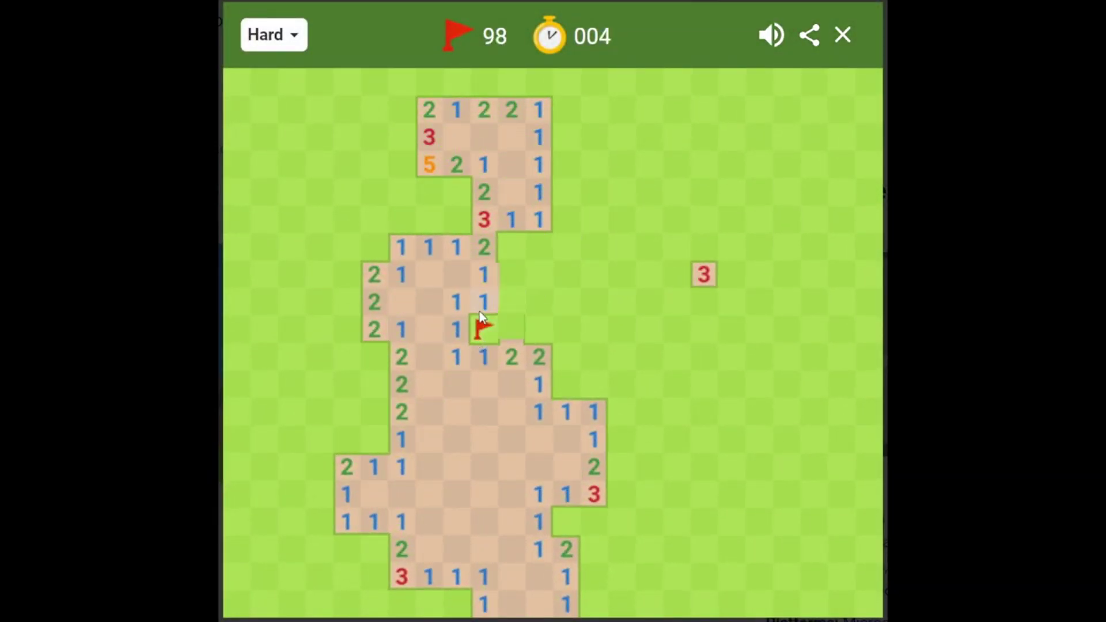
pyautogui.click(481, 311)
pyautogui.rightClick(510, 248)
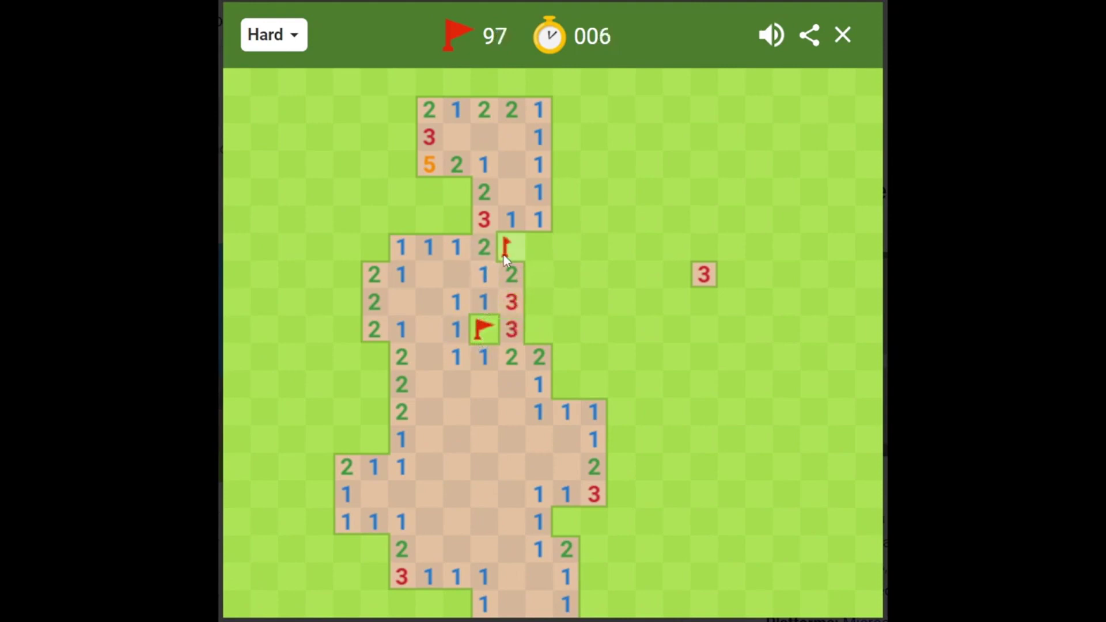
pyautogui.click(539, 219)
pyautogui.click(536, 249)
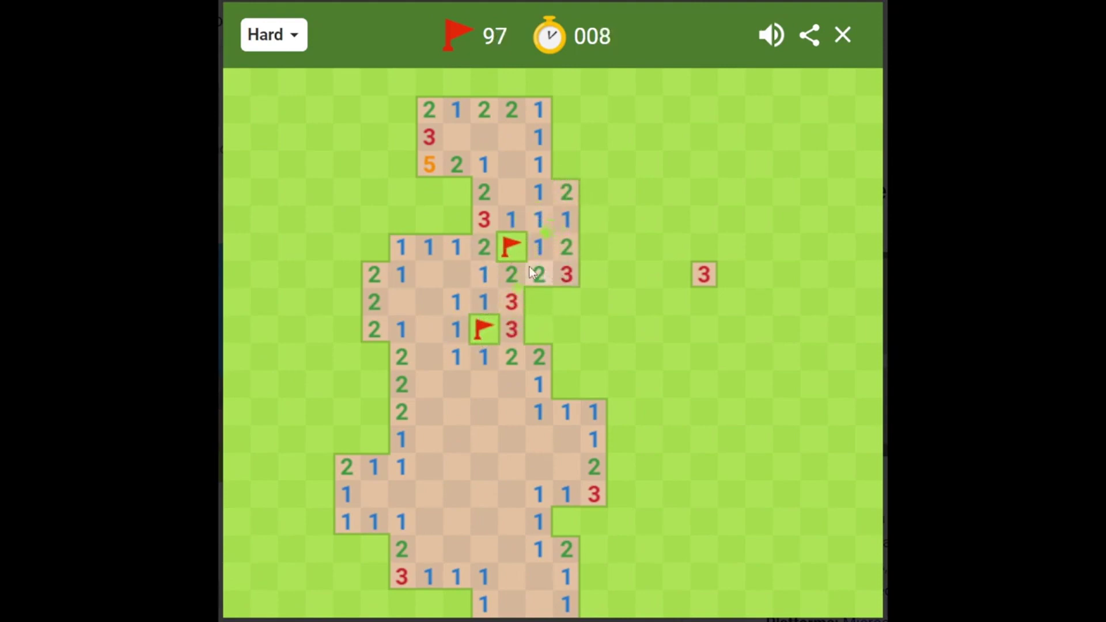
pyautogui.rightClick(535, 300)
pyautogui.click(536, 281)
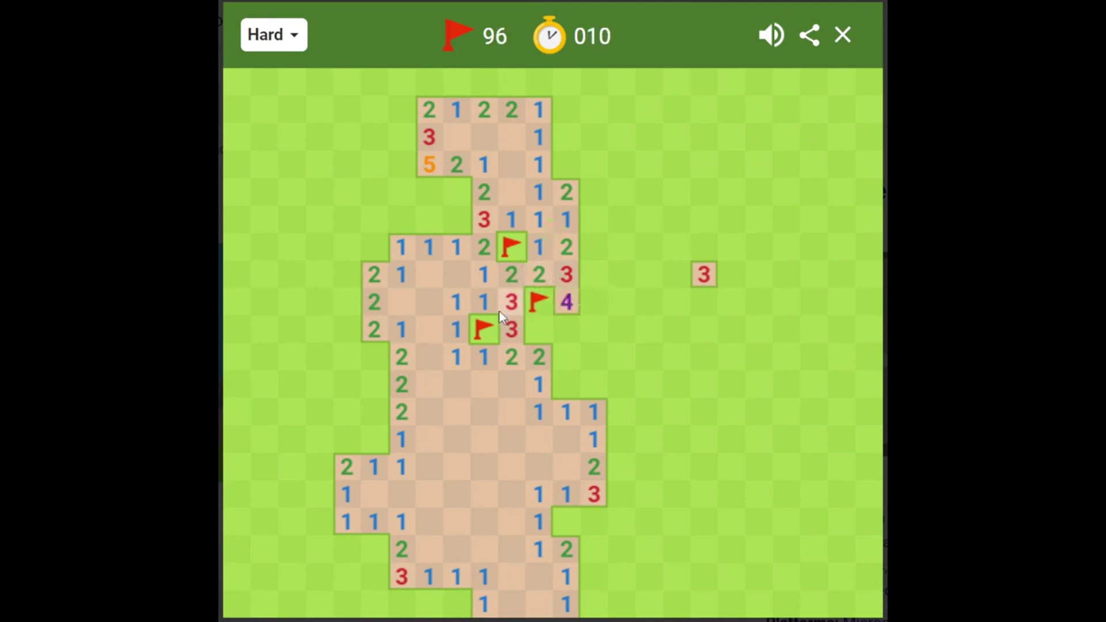
# Flag the mines right of the middle column and along the row below, opening the safe cells between.
pyautogui.rightClick(537, 329)
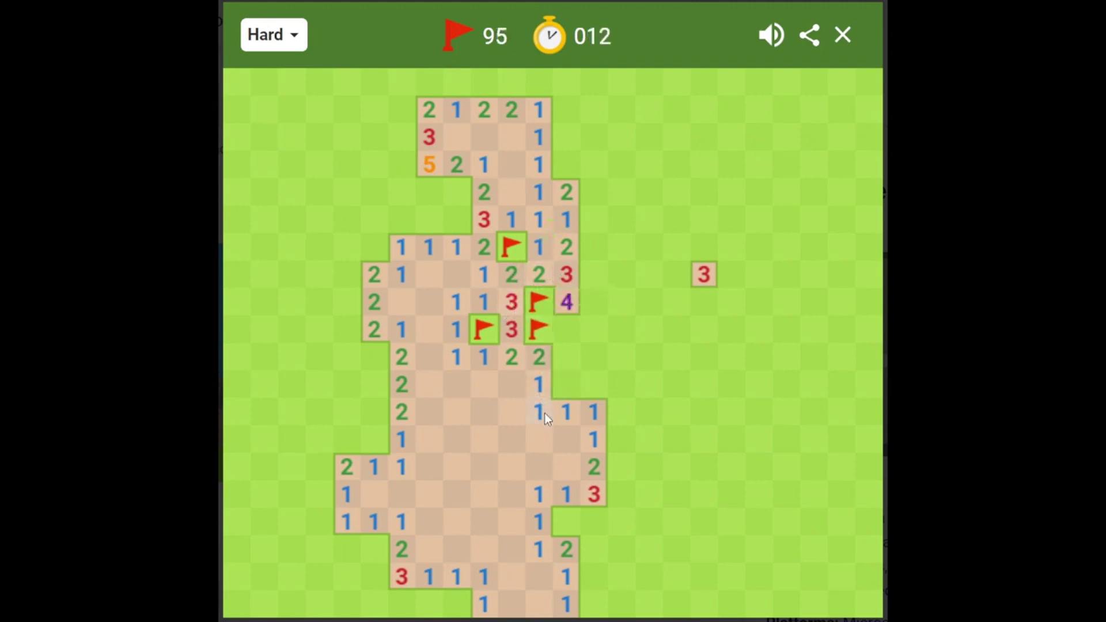
pyautogui.rightClick(567, 384)
pyautogui.click(543, 357)
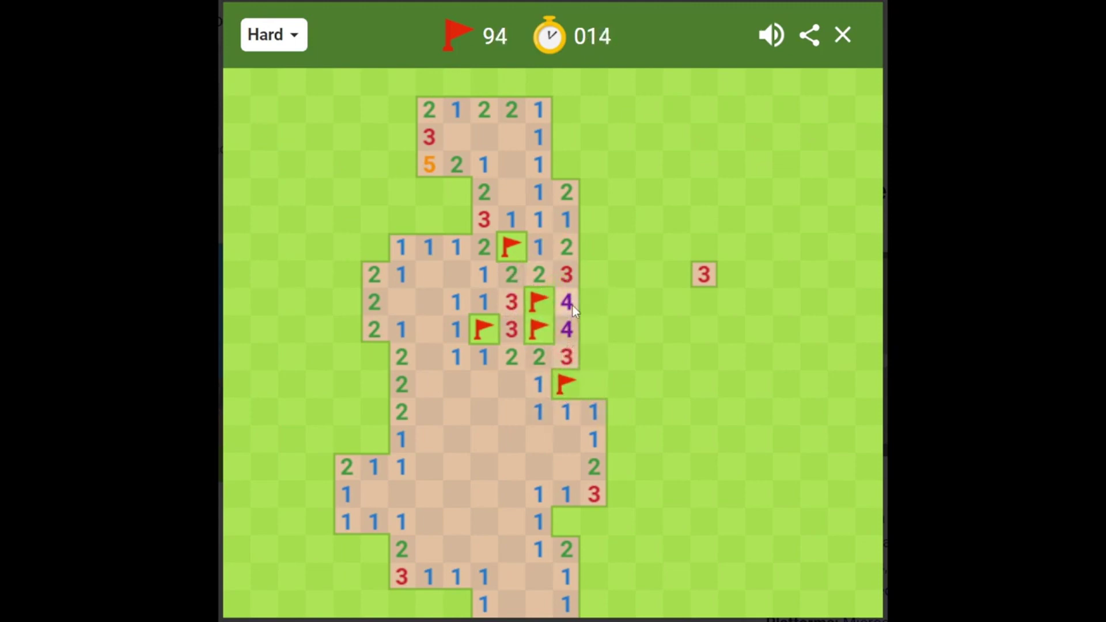
pyautogui.click(596, 412)
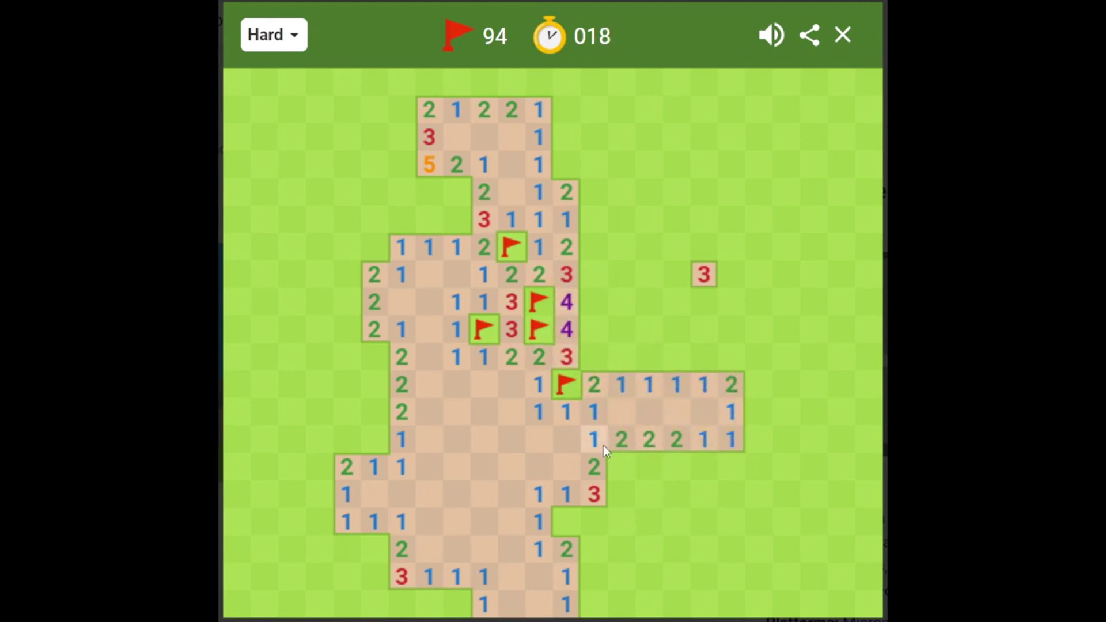
pyautogui.rightClick(621, 466)
pyautogui.click(677, 467)
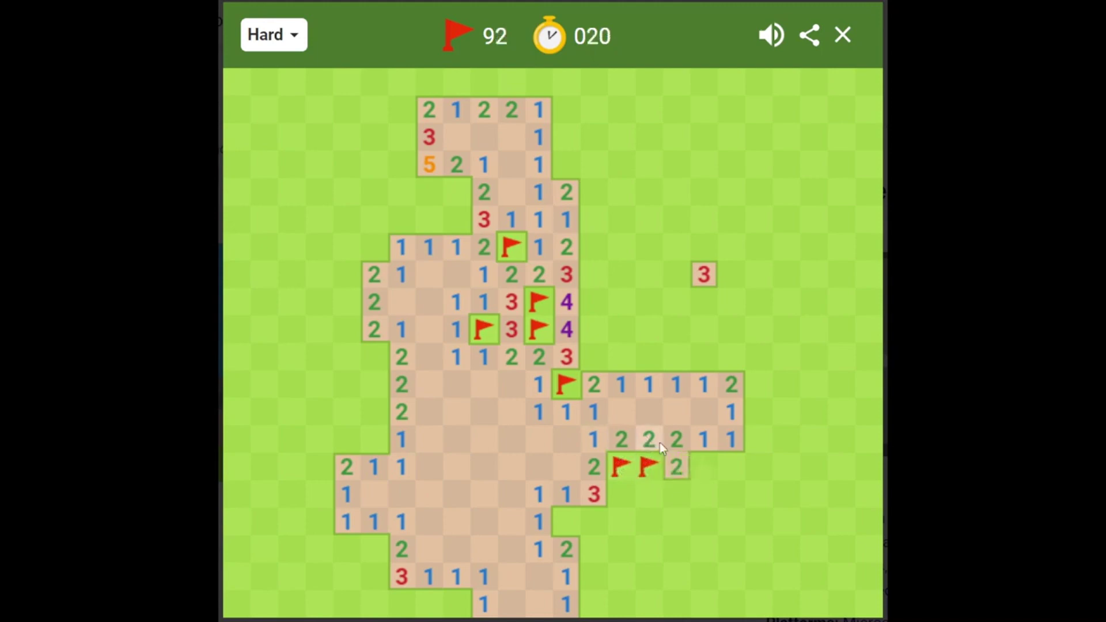
pyautogui.rightClick(704, 466)
# Clear the columns further right, flagging the upper-right edge and lower-row mines.
pyautogui.click(725, 442)
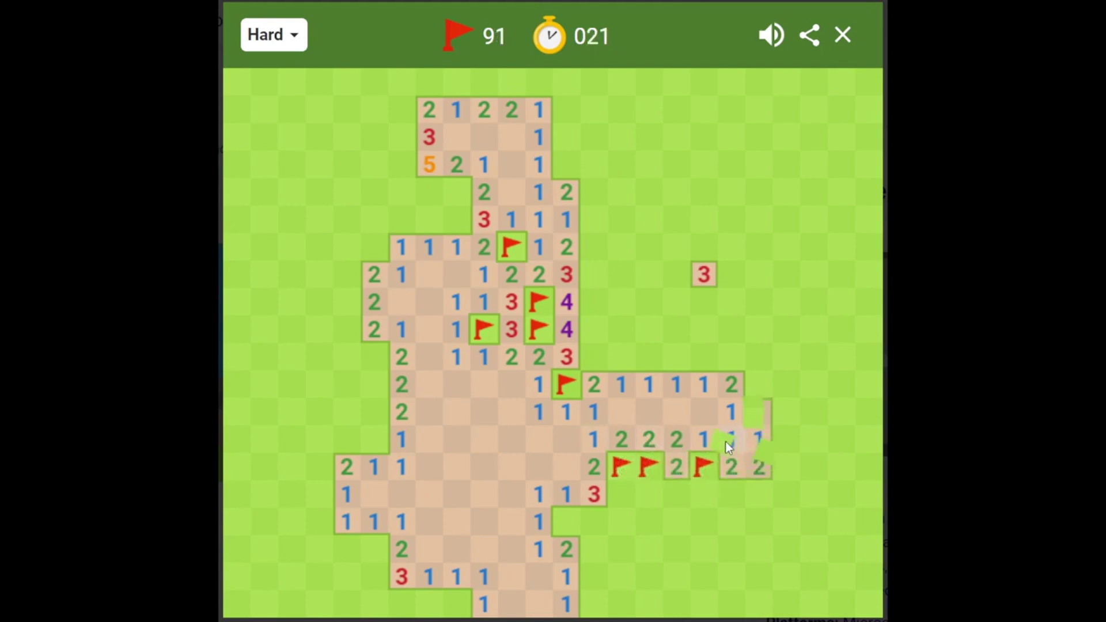
pyautogui.rightClick(759, 385)
pyautogui.click(761, 412)
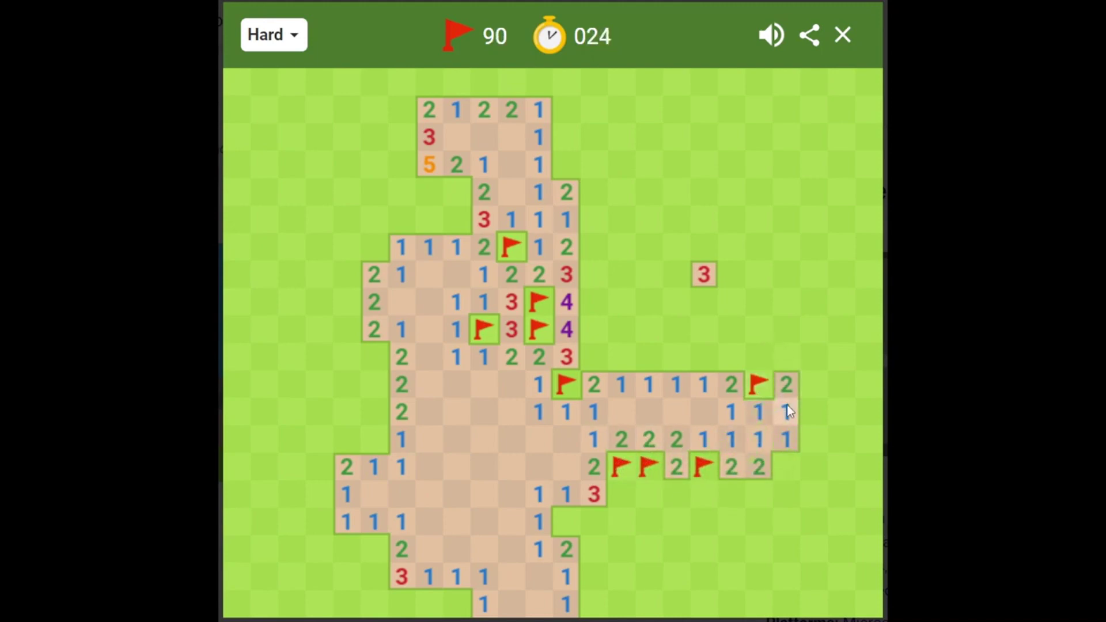
pyautogui.click(786, 413)
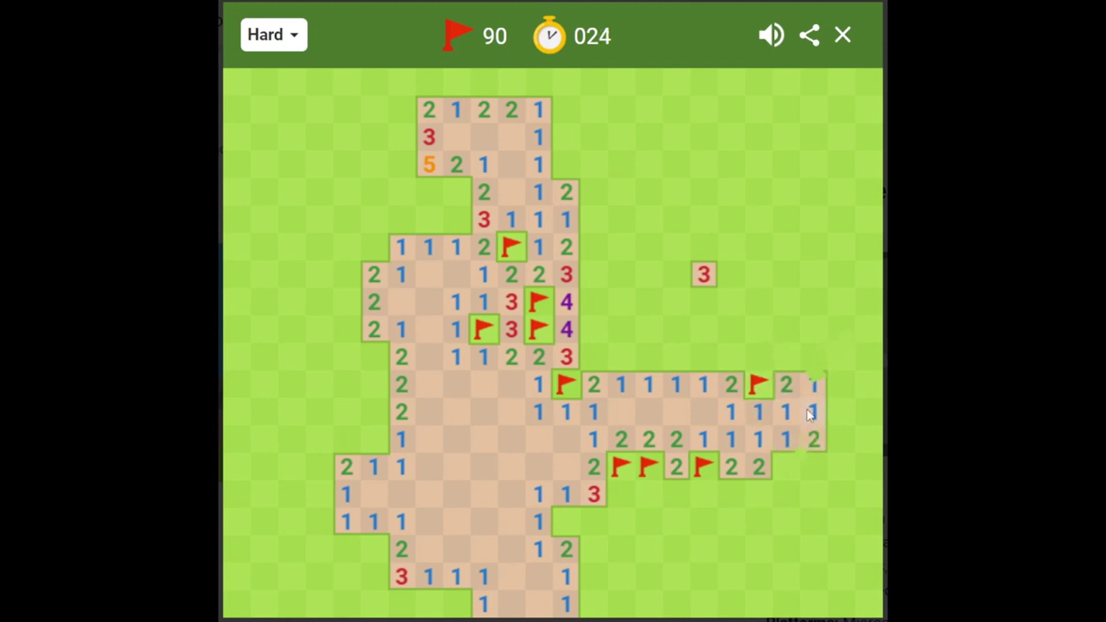
pyautogui.rightClick(785, 467)
pyautogui.click(779, 445)
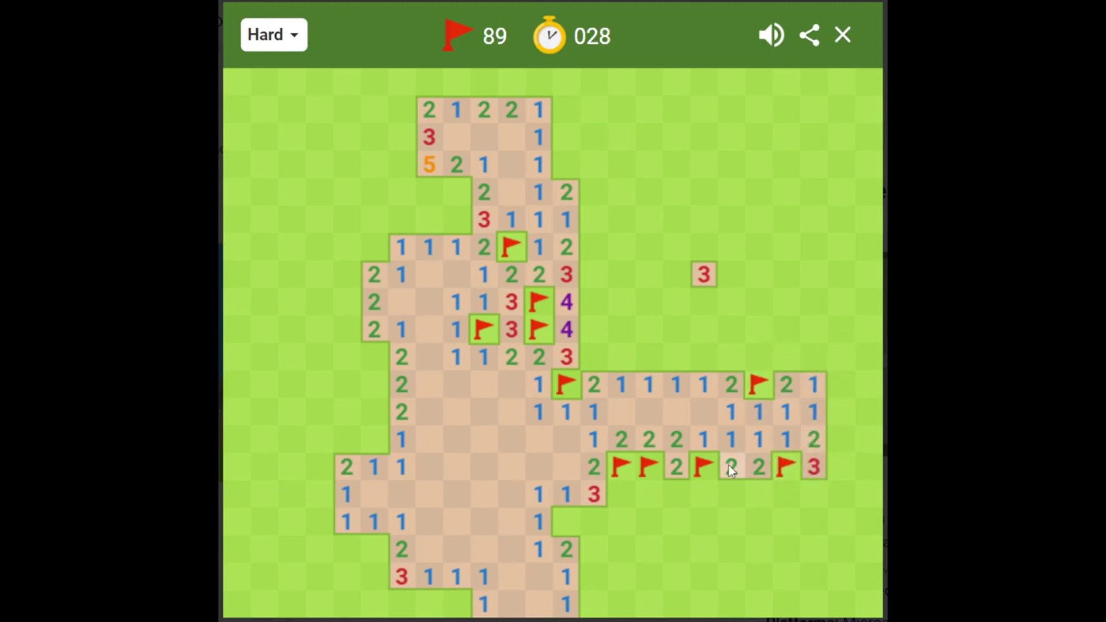
pyautogui.click(681, 468)
# Open the larger area further down and flag the mines at its right side and corner.
pyautogui.click(712, 496)
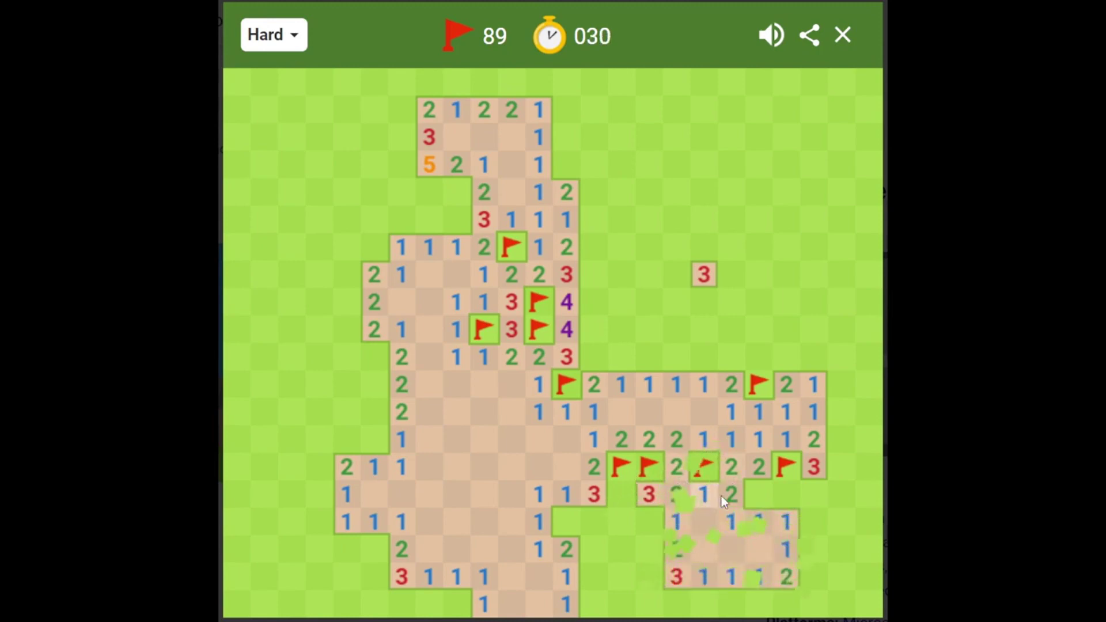
pyautogui.rightClick(761, 493)
pyautogui.click(787, 495)
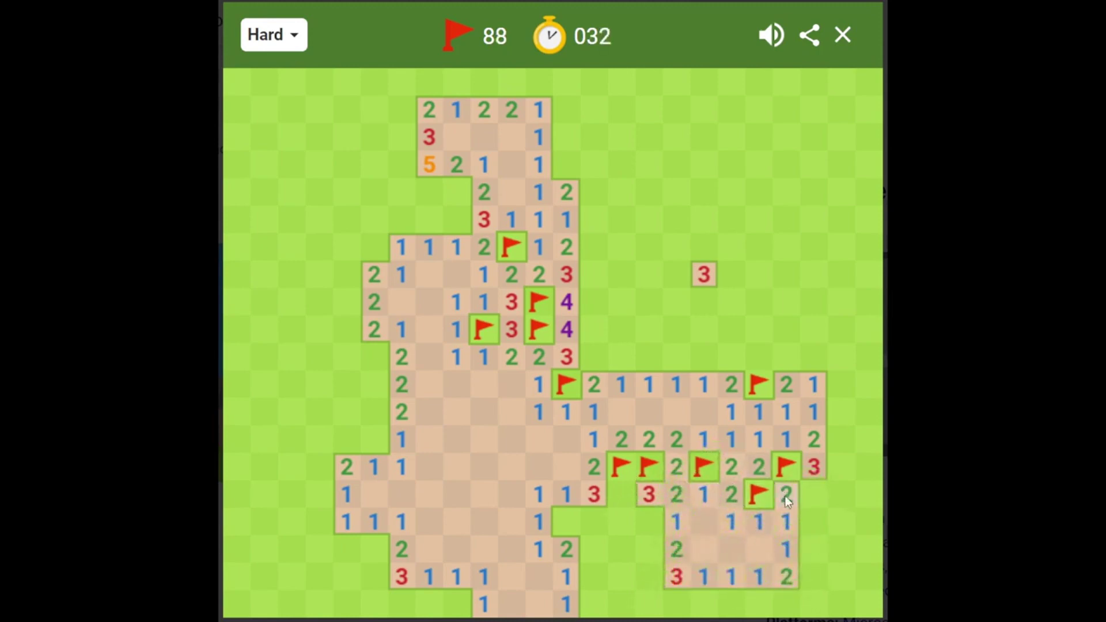
pyautogui.click(814, 550)
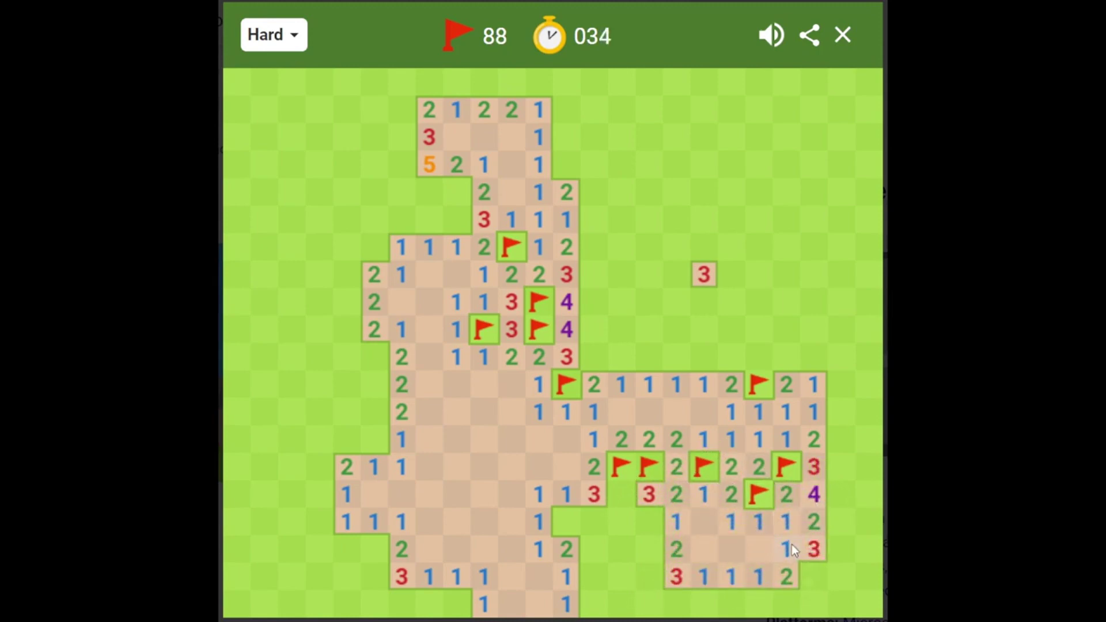
pyautogui.rightClick(817, 573)
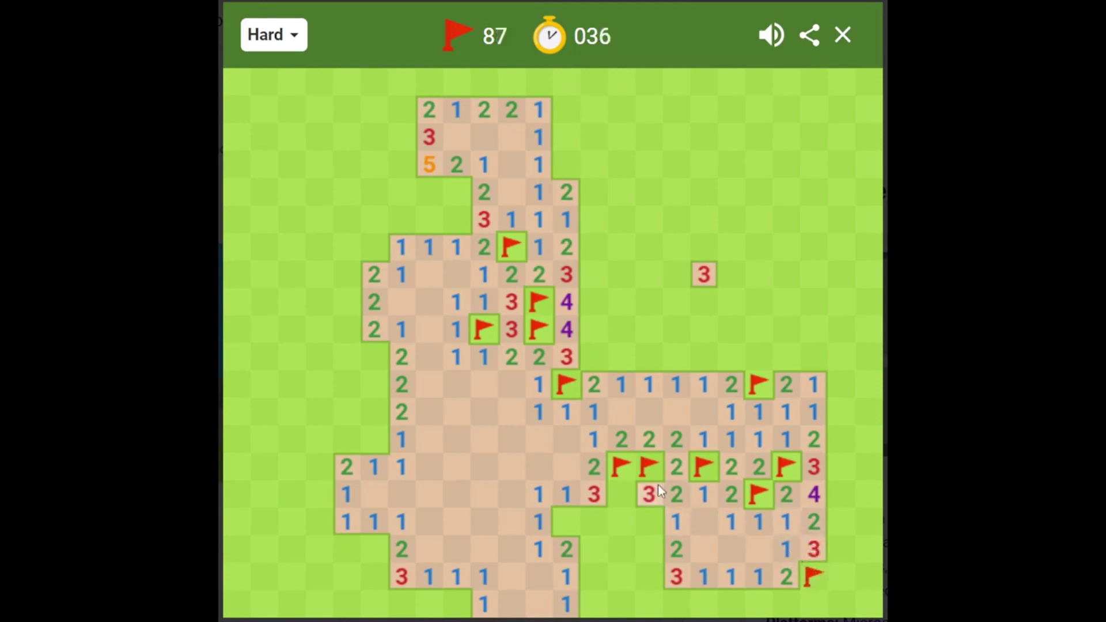
# Flag the mines left of the opening beside the red 3 and uncover the 4 and 3 below.
pyautogui.click(677, 491)
pyautogui.rightClick(655, 550)
pyautogui.click(587, 523)
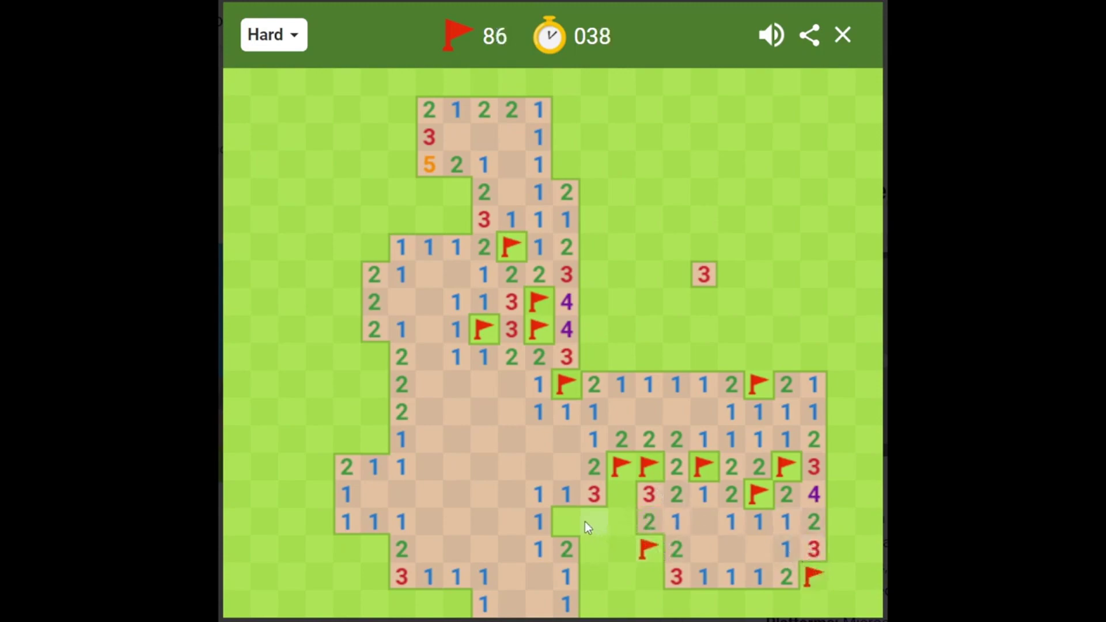
pyautogui.rightClick(568, 520)
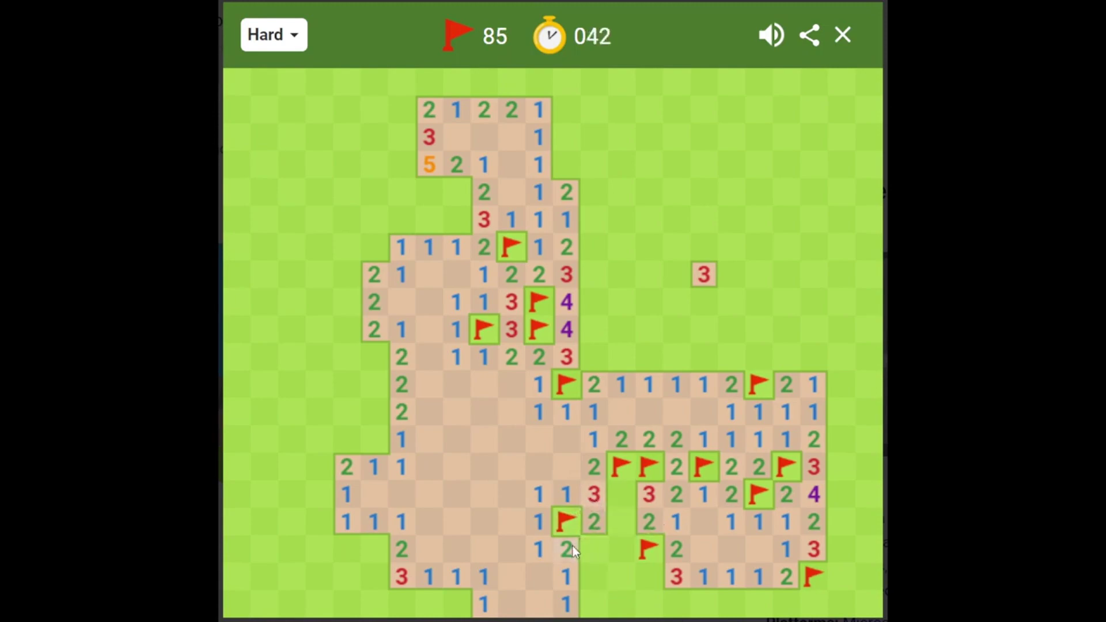
pyautogui.rightClick(615, 486)
pyautogui.click(598, 487)
pyautogui.click(651, 521)
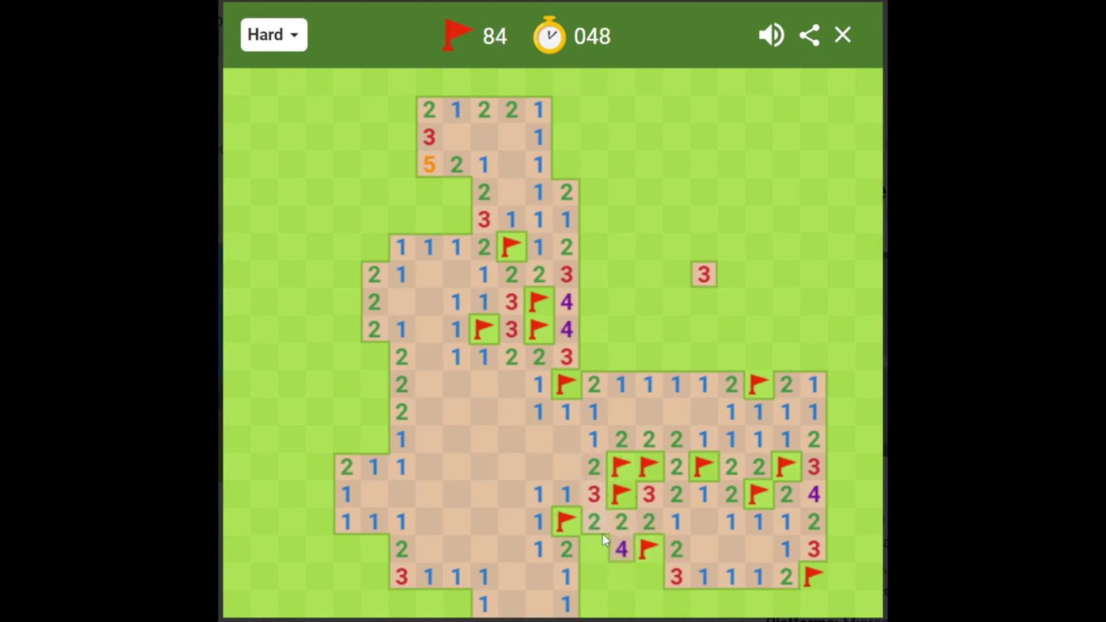
pyautogui.click(602, 535)
# Flag three mines on the second-to-last row and reveal the bottom-row cells beneath them.
pyautogui.rightClick(596, 575)
pyautogui.rightClick(624, 575)
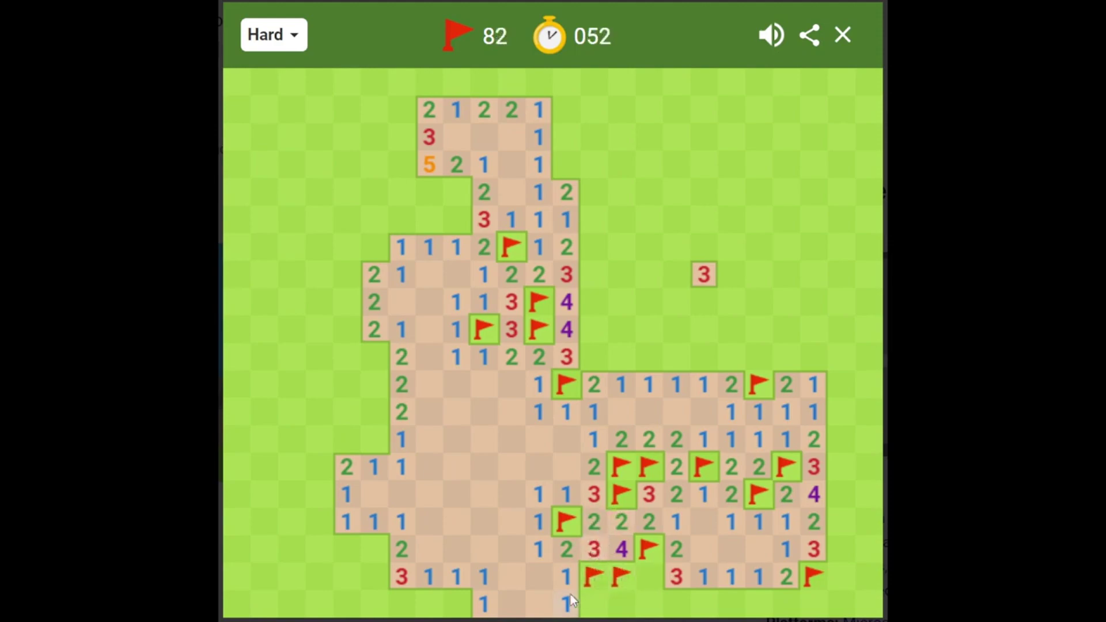
pyautogui.click(571, 594)
pyautogui.rightClick(646, 573)
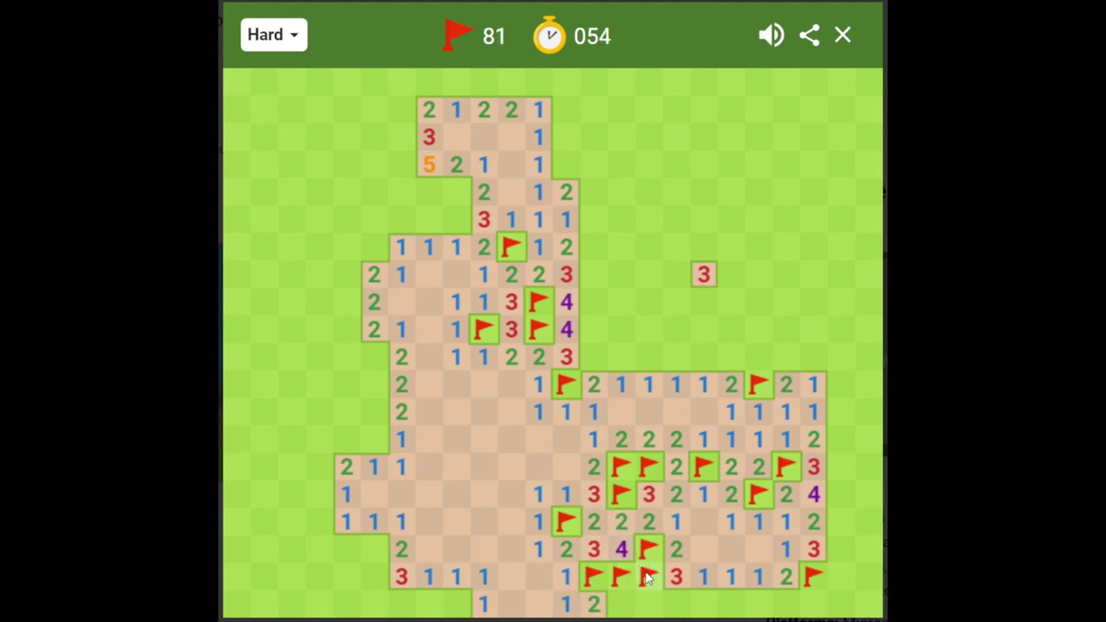
pyautogui.click(629, 604)
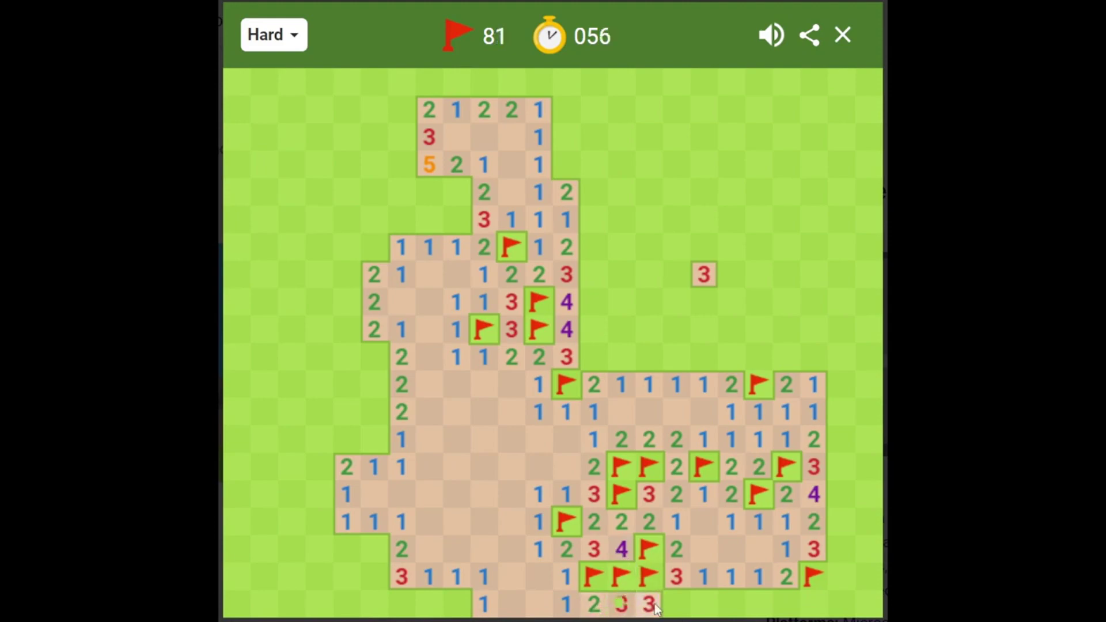
# Flag the bottom-row mines and reveal the remaining bottom cells, including the two 1s.
pyautogui.rightClick(679, 603)
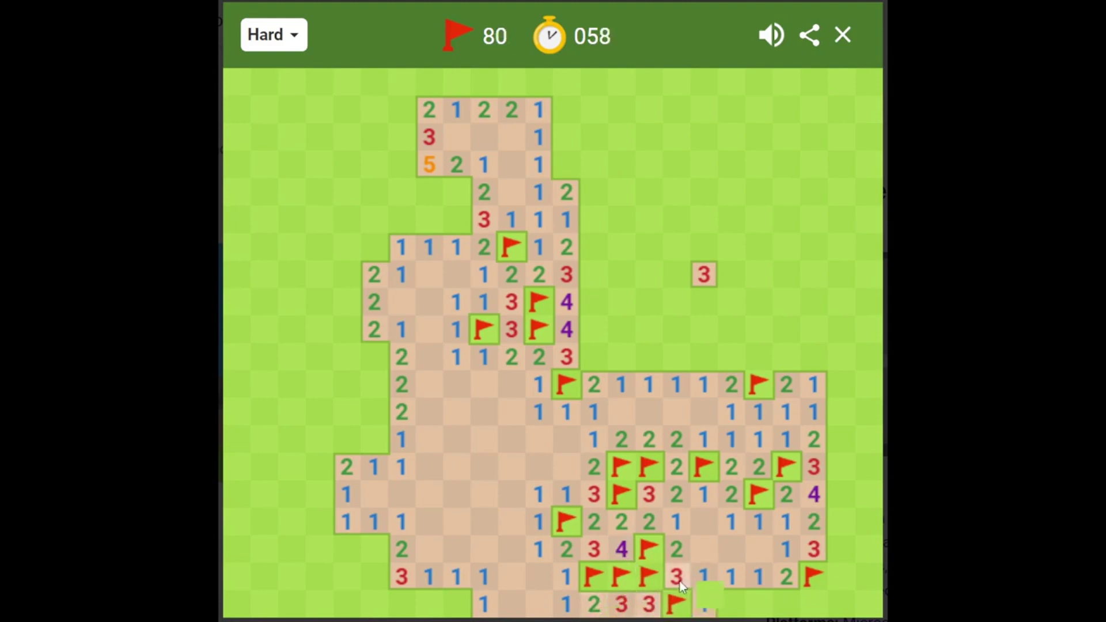
pyautogui.click(717, 585)
pyautogui.rightClick(758, 601)
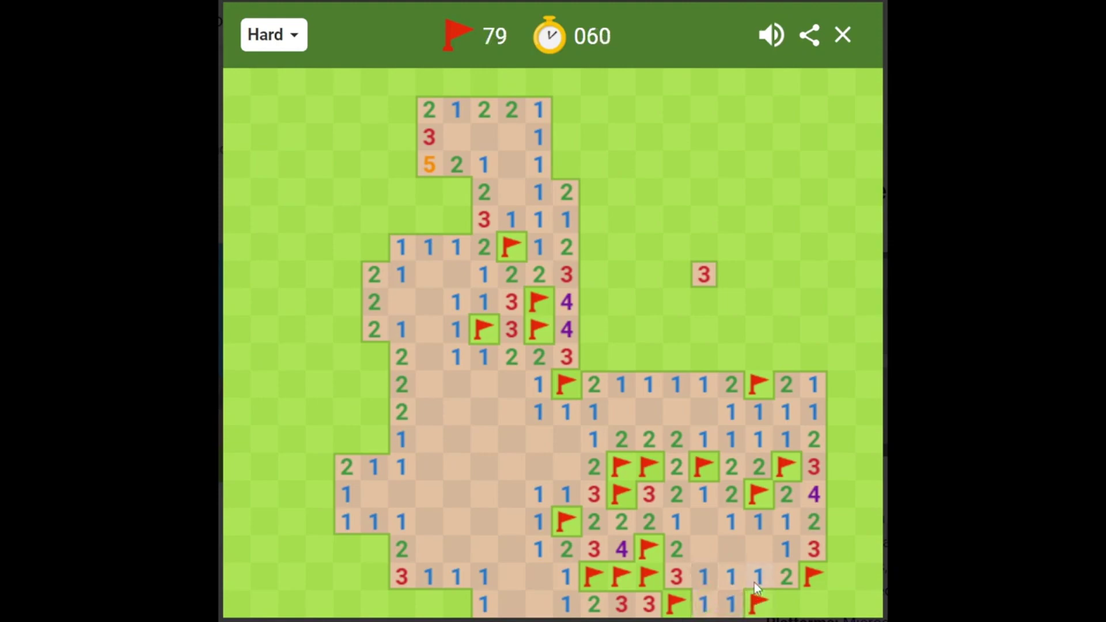
pyautogui.click(791, 586)
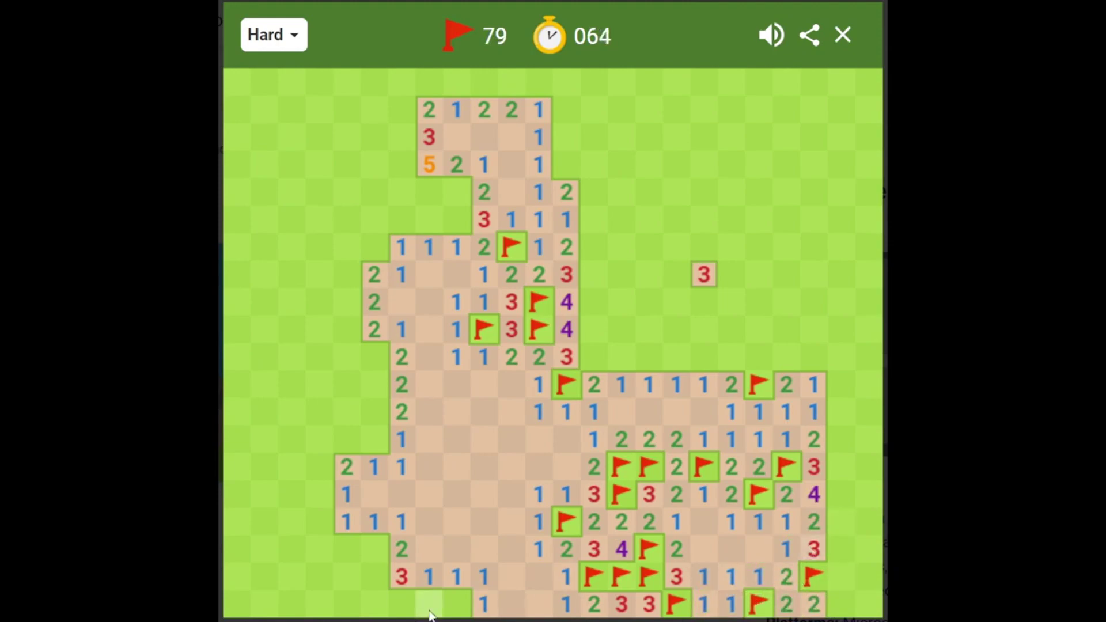
pyautogui.rightClick(458, 601)
# Open the lower-left region, flagging the column of mines and the far-left mine.
pyautogui.click(440, 582)
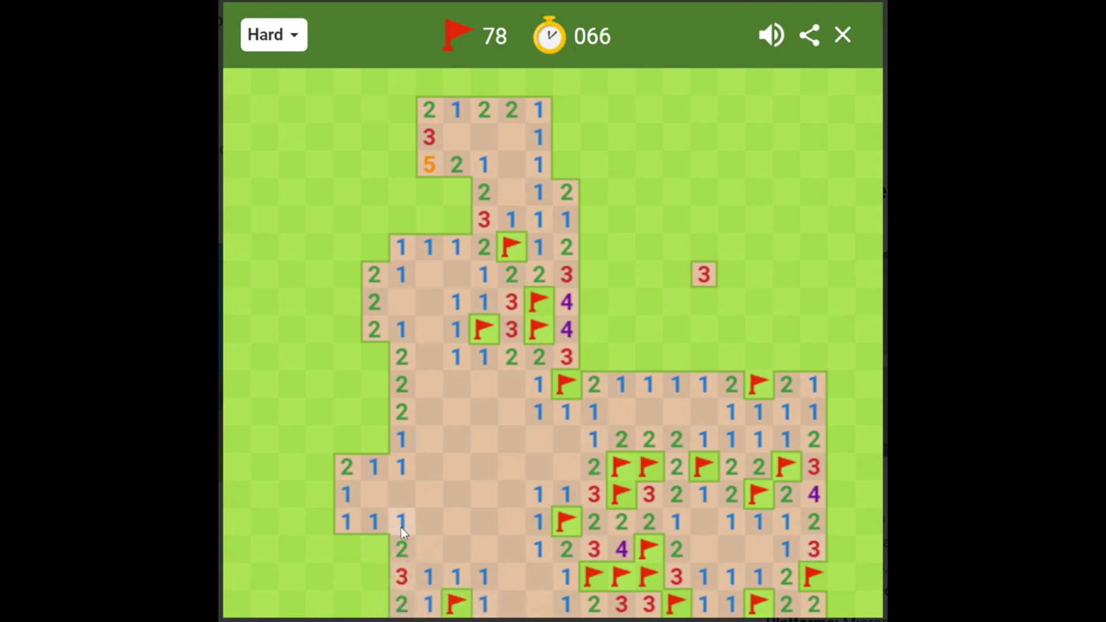
pyautogui.rightClick(386, 539)
pyautogui.click(350, 526)
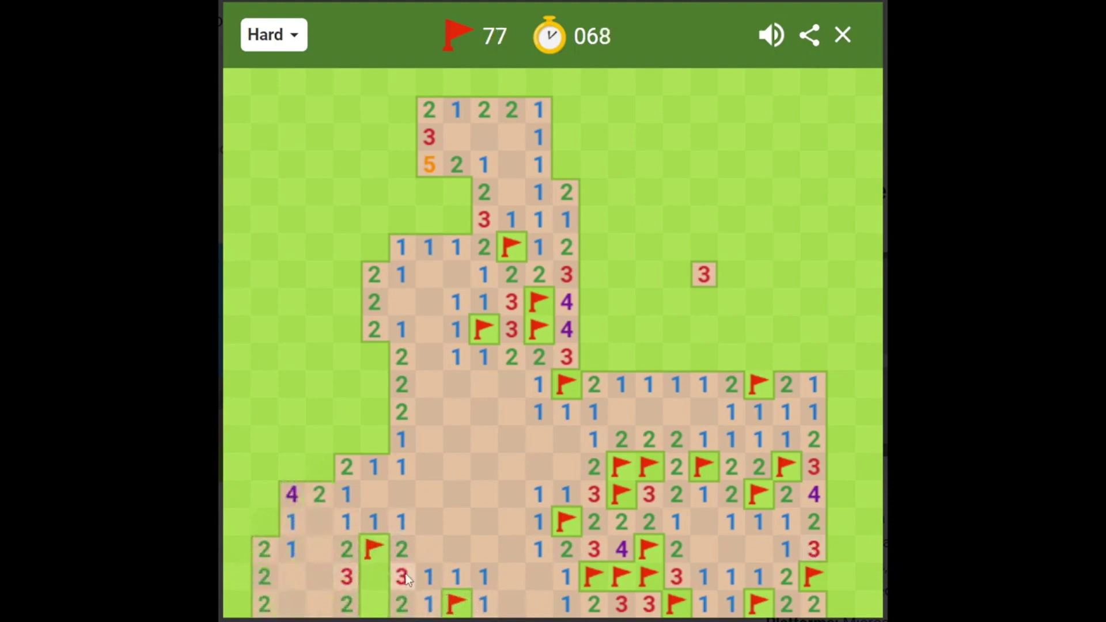
pyautogui.rightClick(381, 601)
pyautogui.rightClick(379, 575)
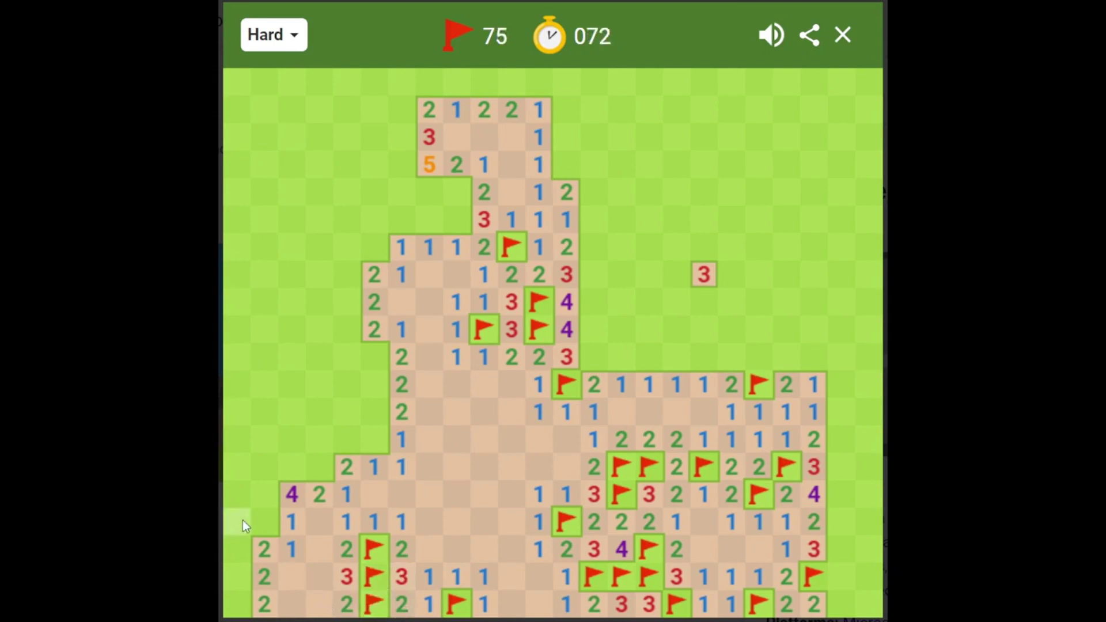
pyautogui.rightClick(263, 528)
pyautogui.click(266, 495)
# Flag the three mines in the row above the left opening and clear the two rows beside them.
pyautogui.rightClick(319, 467)
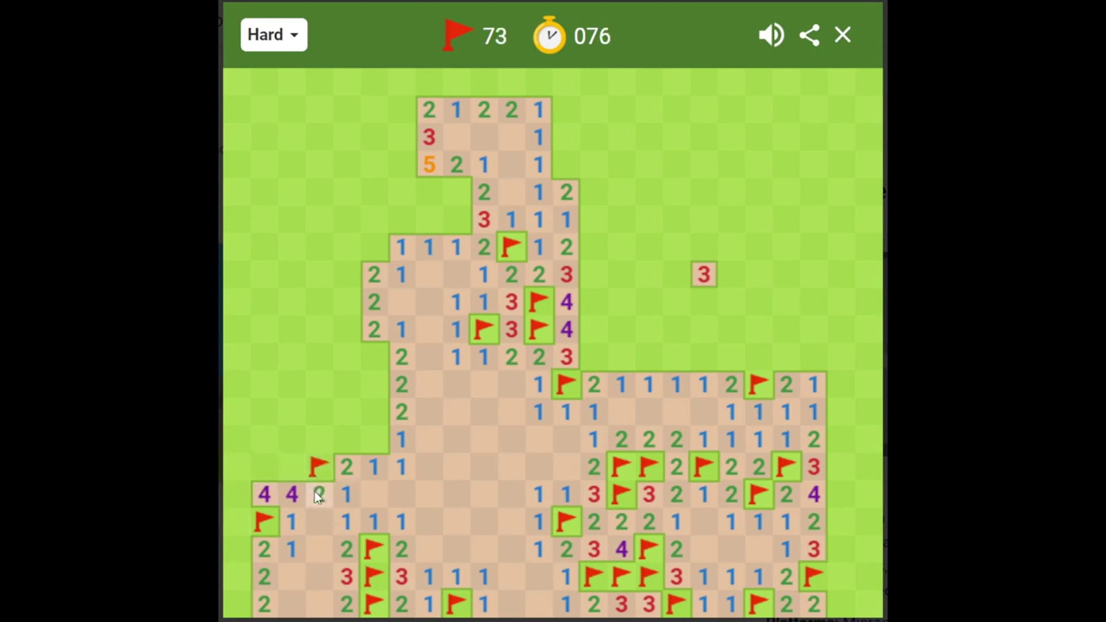
pyautogui.rightClick(291, 468)
pyautogui.rightClick(263, 468)
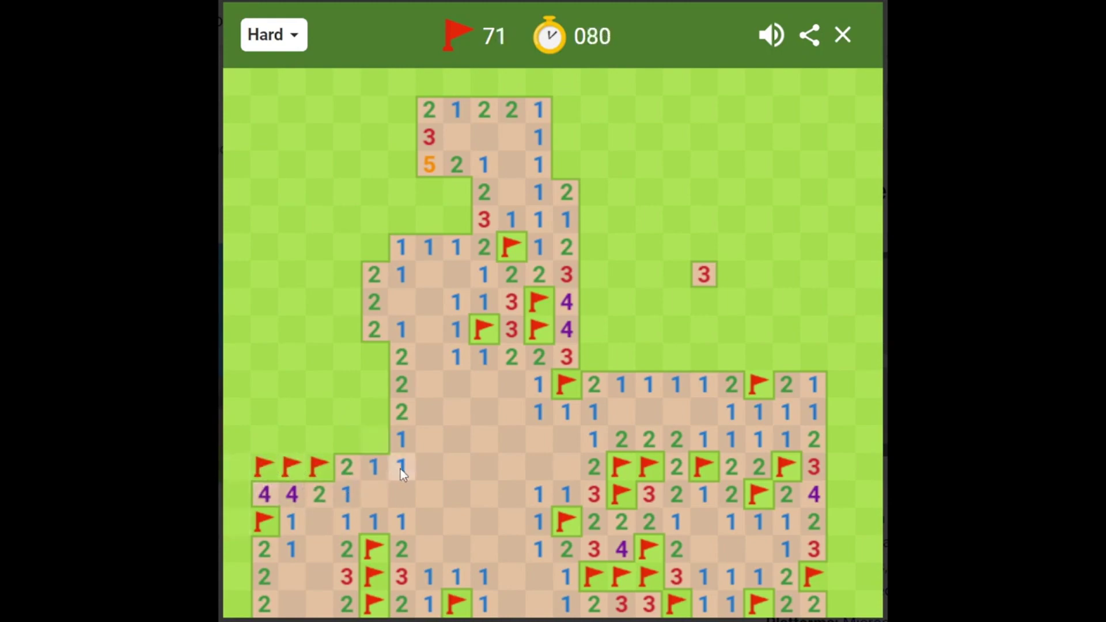
pyautogui.rightClick(373, 443)
pyautogui.click(351, 463)
pyautogui.click(343, 445)
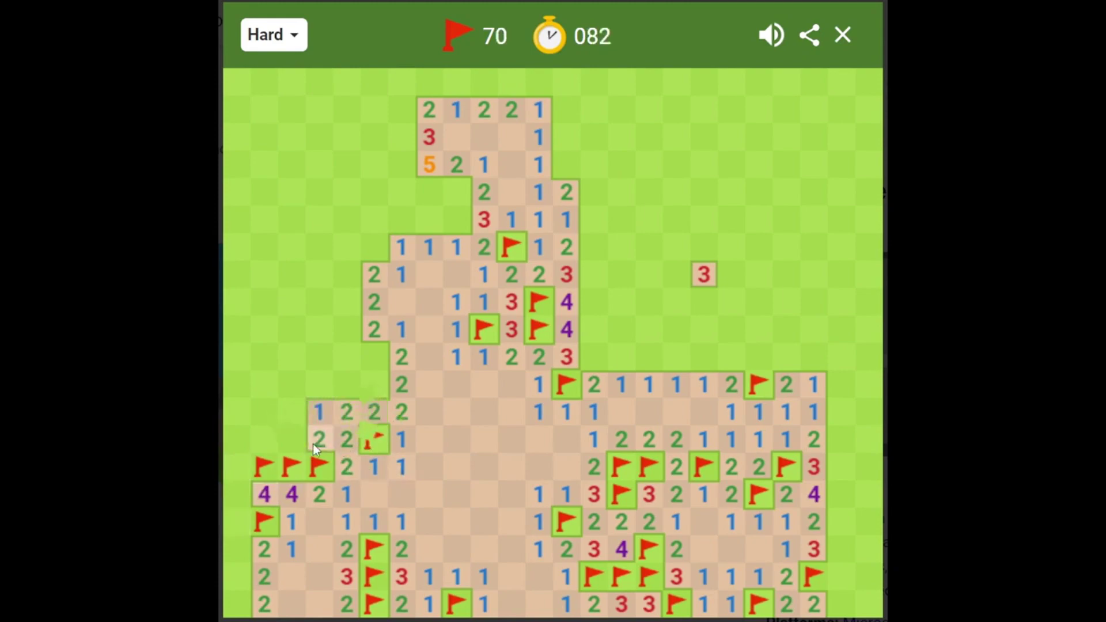
pyautogui.click(310, 443)
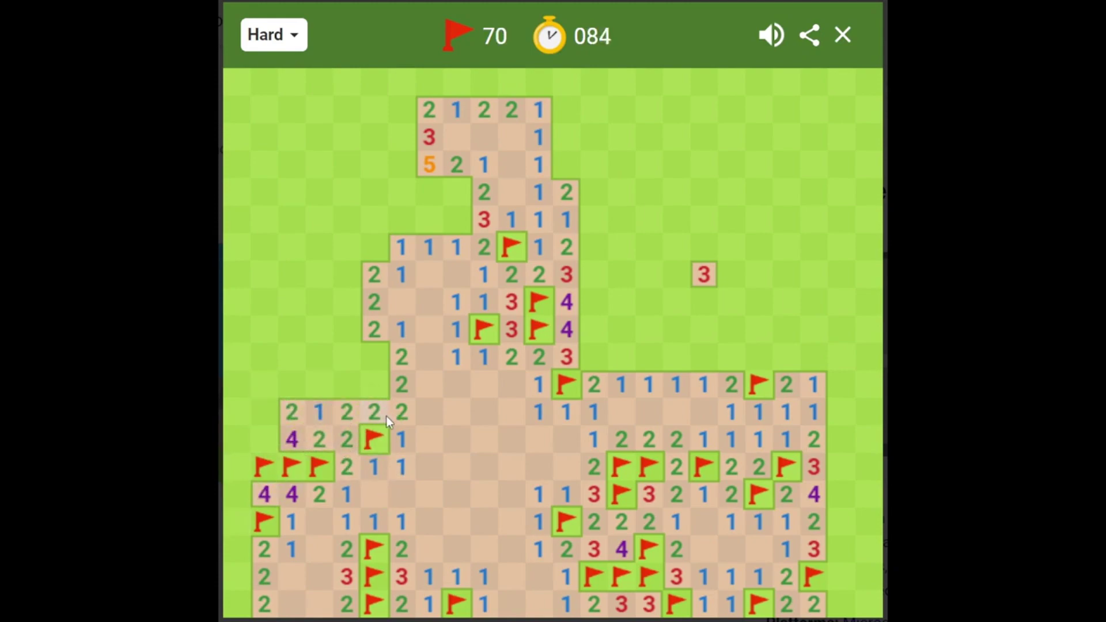
# Flag mines further up beside the left cluster of numbers and the column of 2s.
pyautogui.rightClick(374, 391)
pyautogui.click(366, 409)
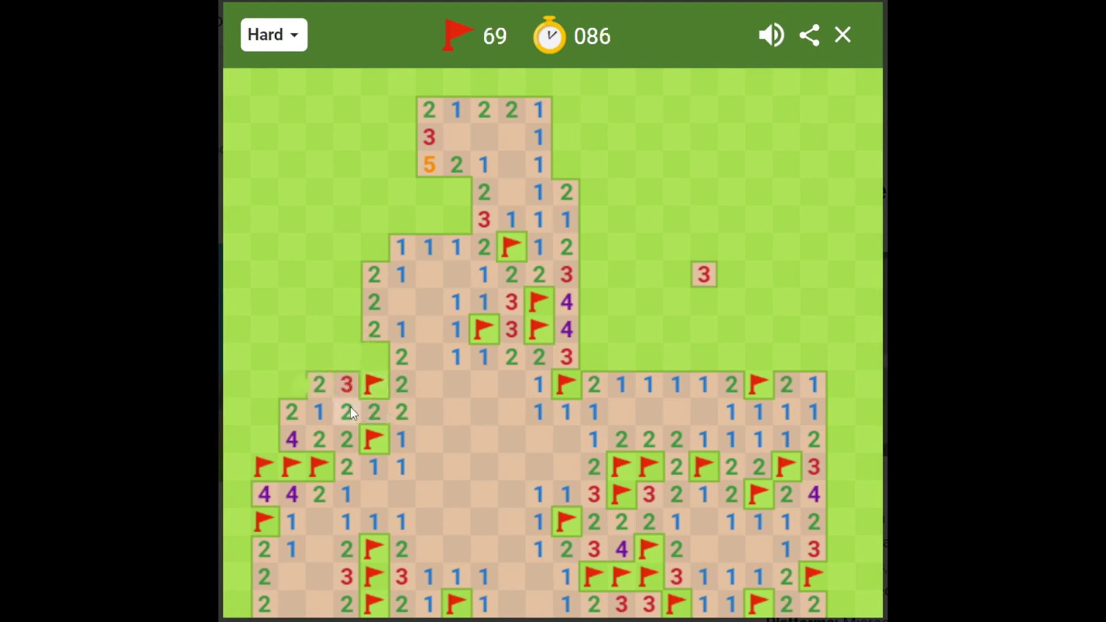
pyautogui.rightClick(294, 388)
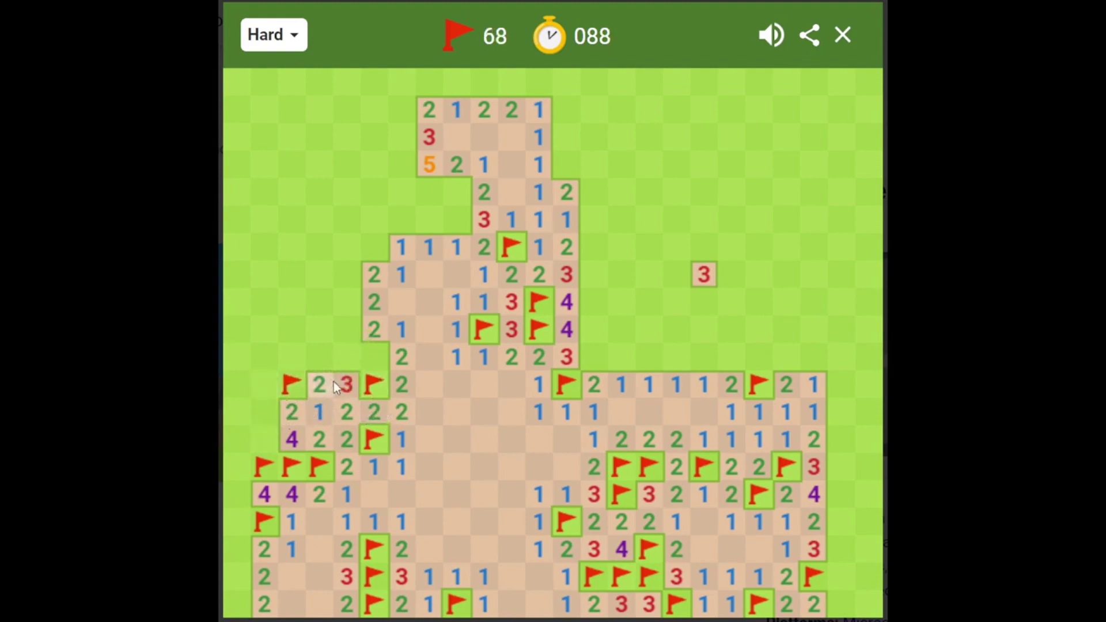
pyautogui.rightClick(385, 357)
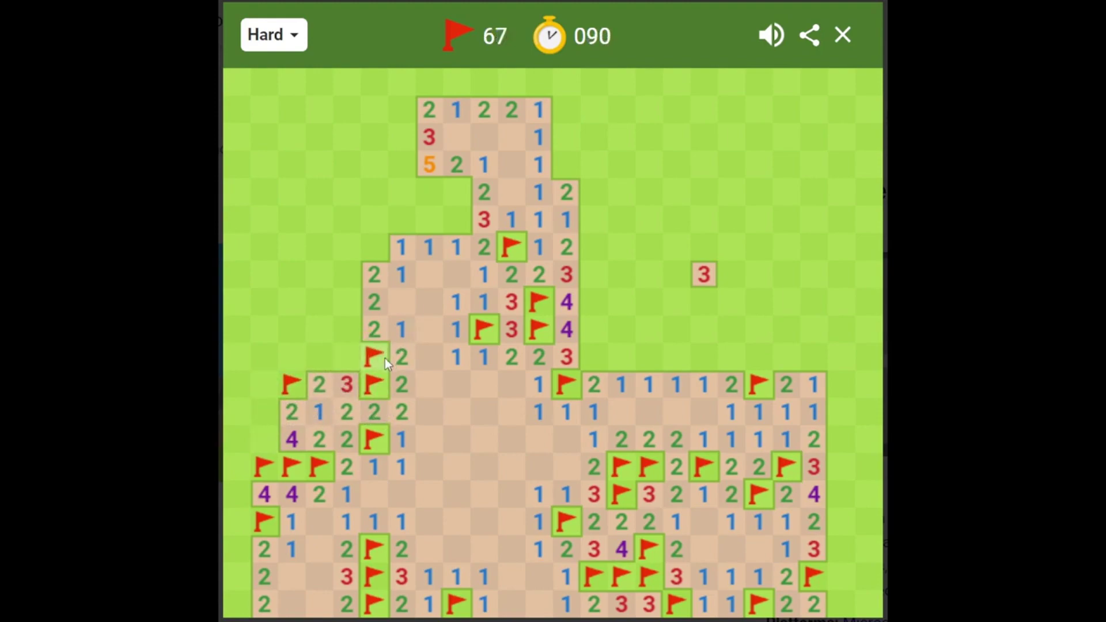
# Flag the mines at the middle area's left edge and around the 4, opening the upper-left cells.
pyautogui.rightClick(380, 251)
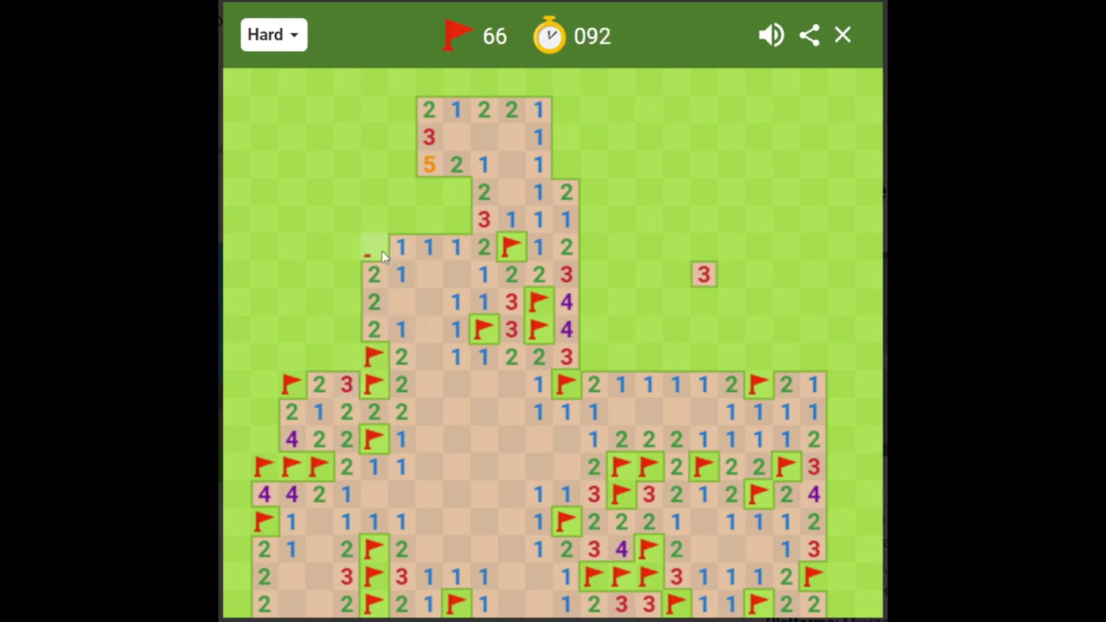
pyautogui.click(408, 250)
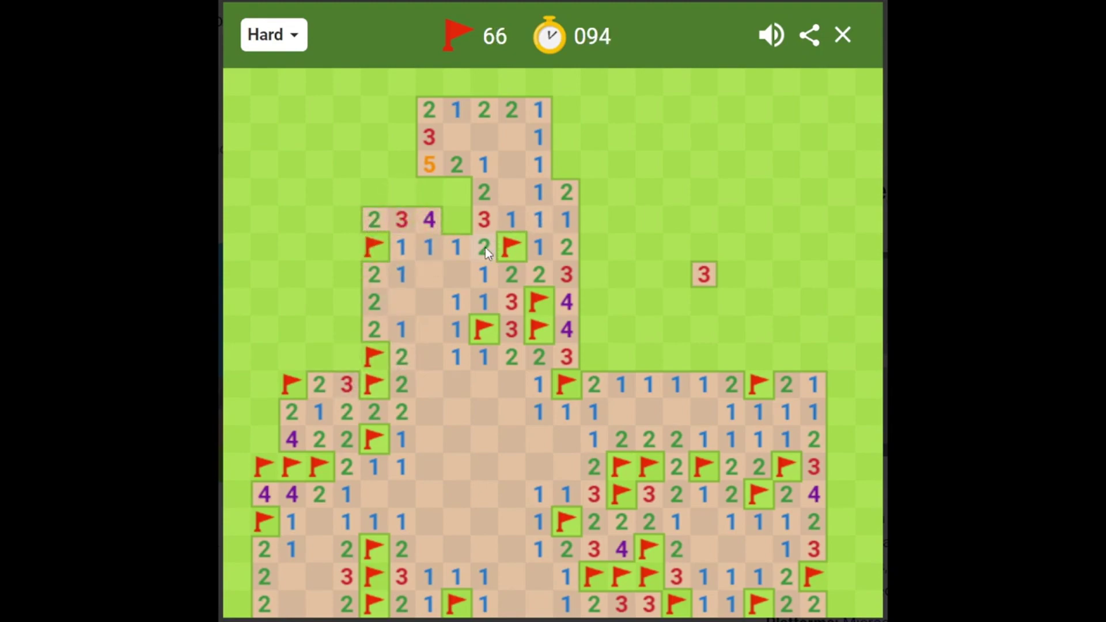
pyautogui.rightClick(460, 221)
pyautogui.rightClick(458, 190)
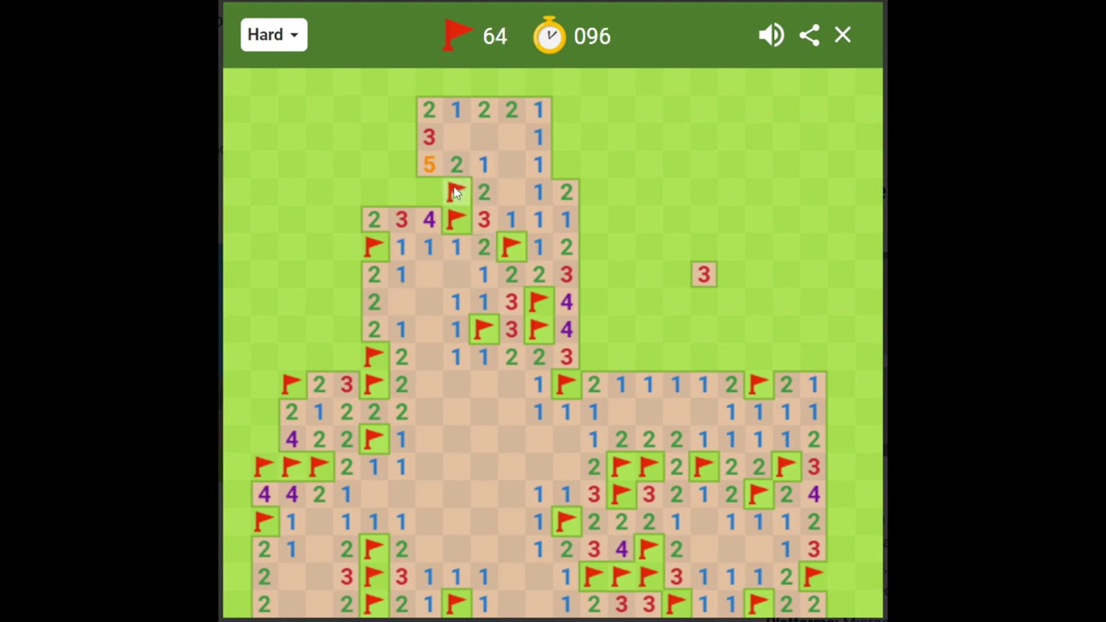
pyautogui.rightClick(431, 193)
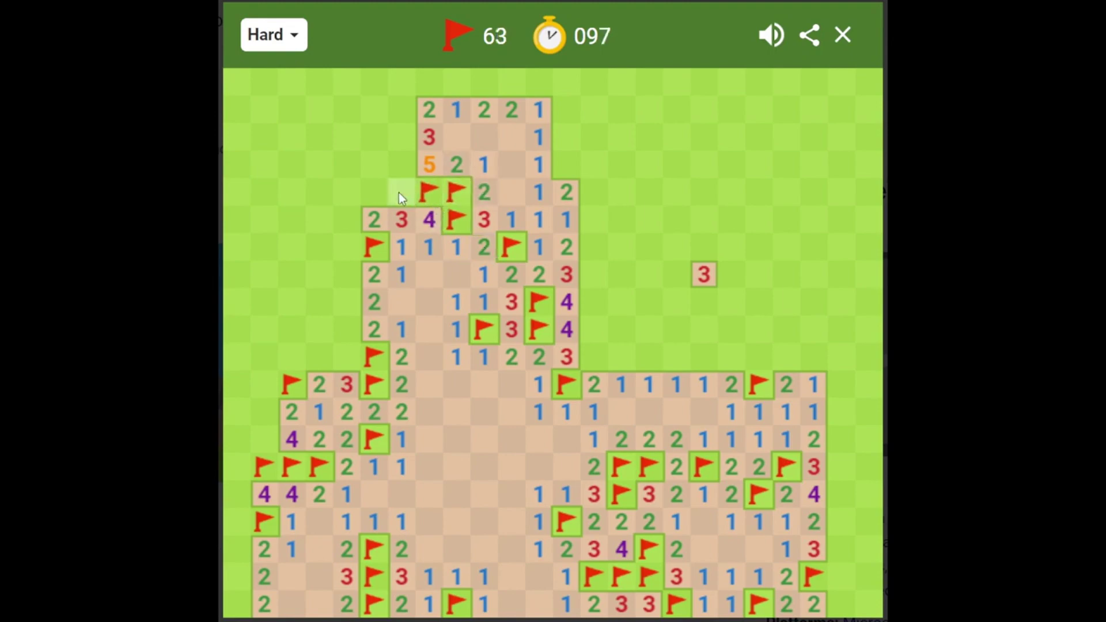
pyautogui.click(392, 223)
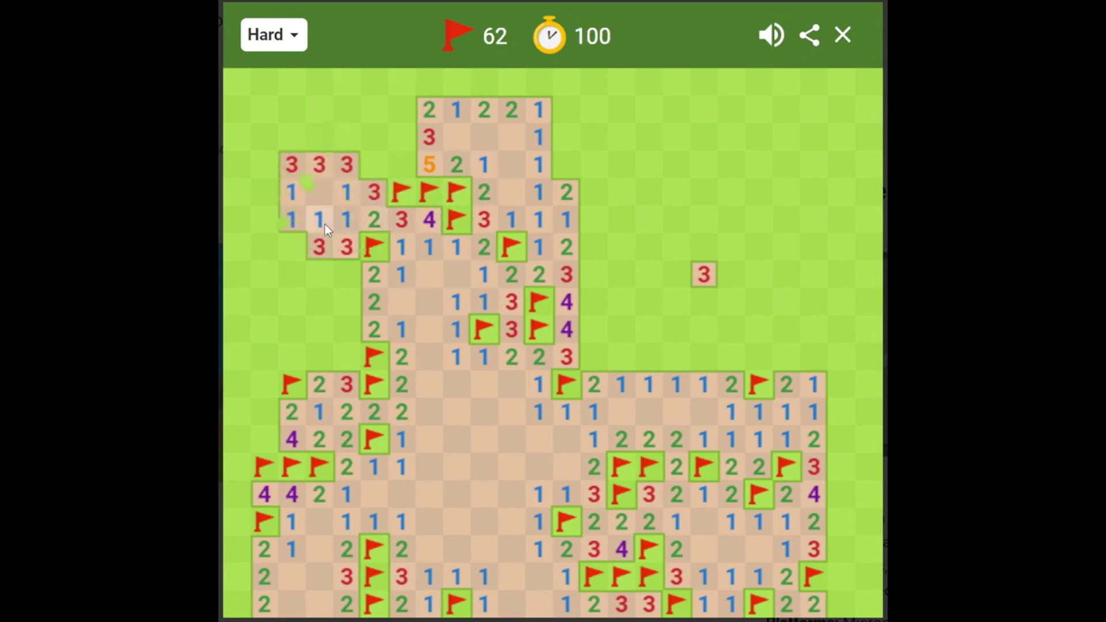
# Flag mines around the orange 5 and reveal the 5, 3, 4 and 2 in the upper-left.
pyautogui.rightClick(291, 247)
pyautogui.click(294, 220)
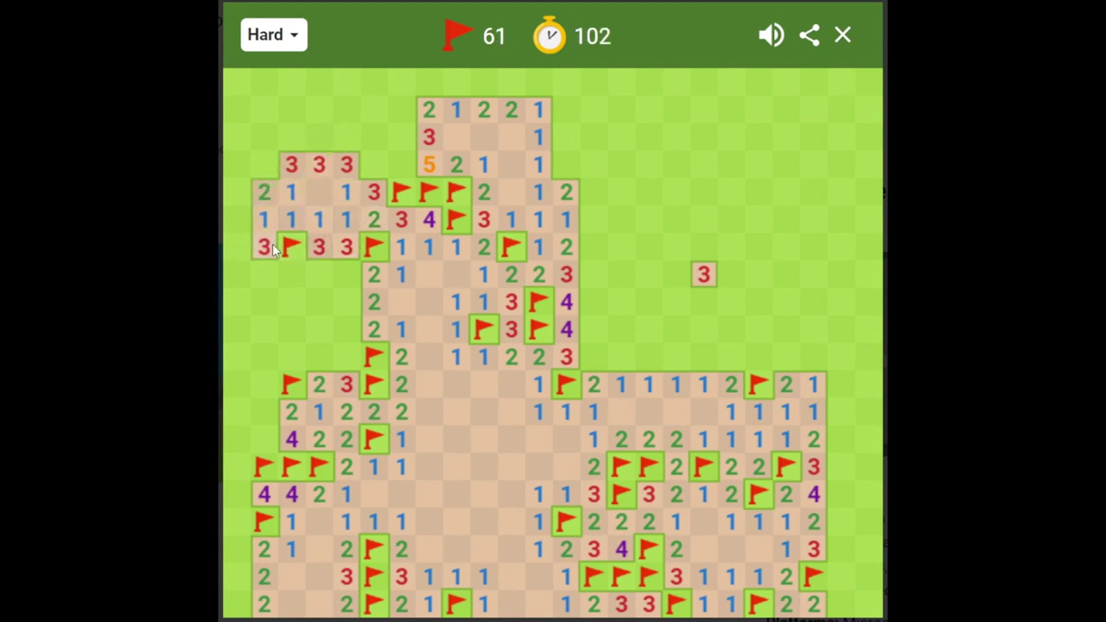
pyautogui.rightClick(346, 275)
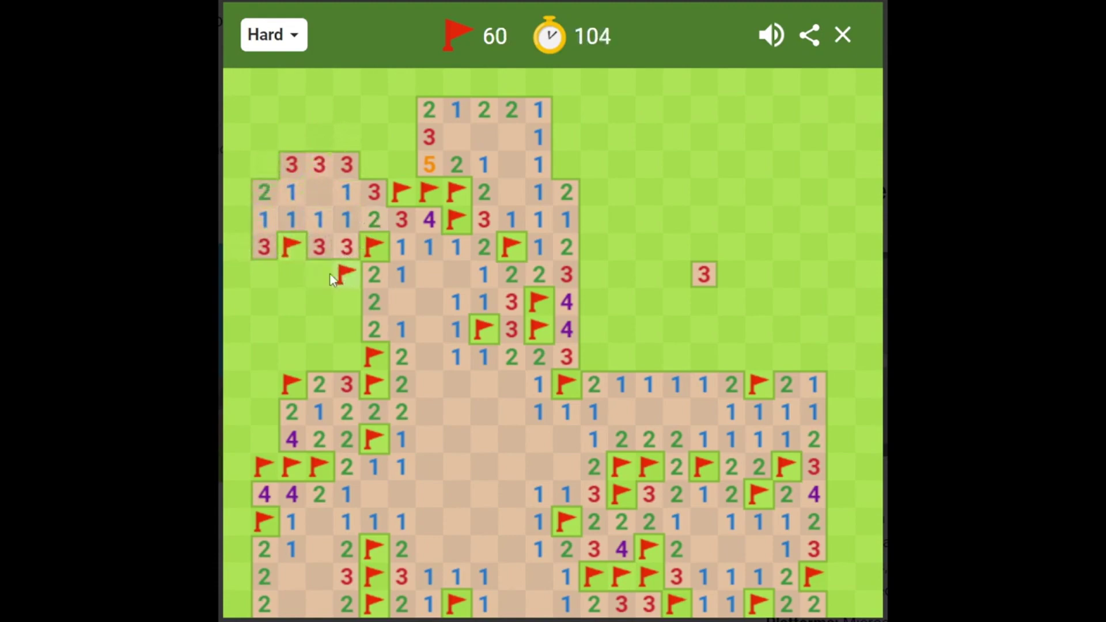
pyautogui.click(328, 249)
pyautogui.click(346, 302)
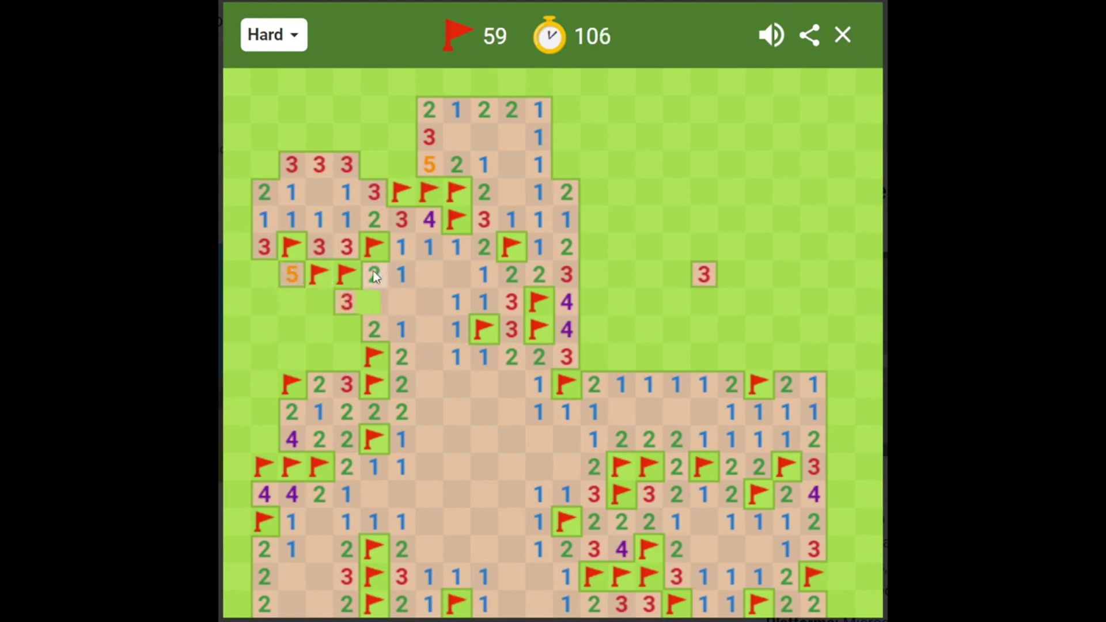
pyautogui.rightClick(346, 328)
pyautogui.click(346, 357)
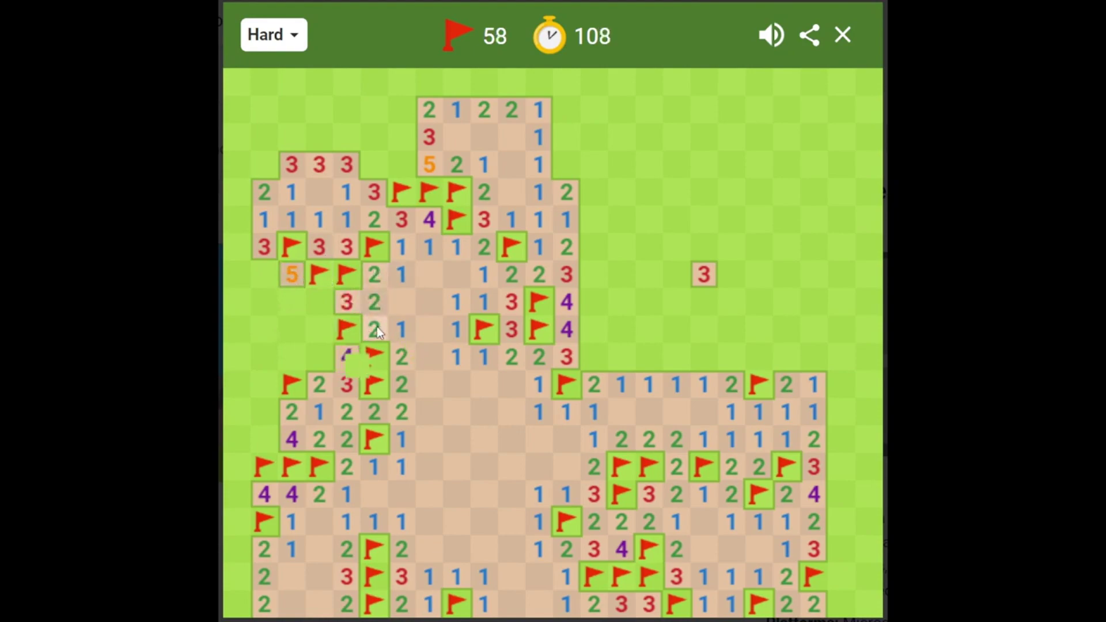
pyautogui.rightClick(319, 357)
pyautogui.click(292, 357)
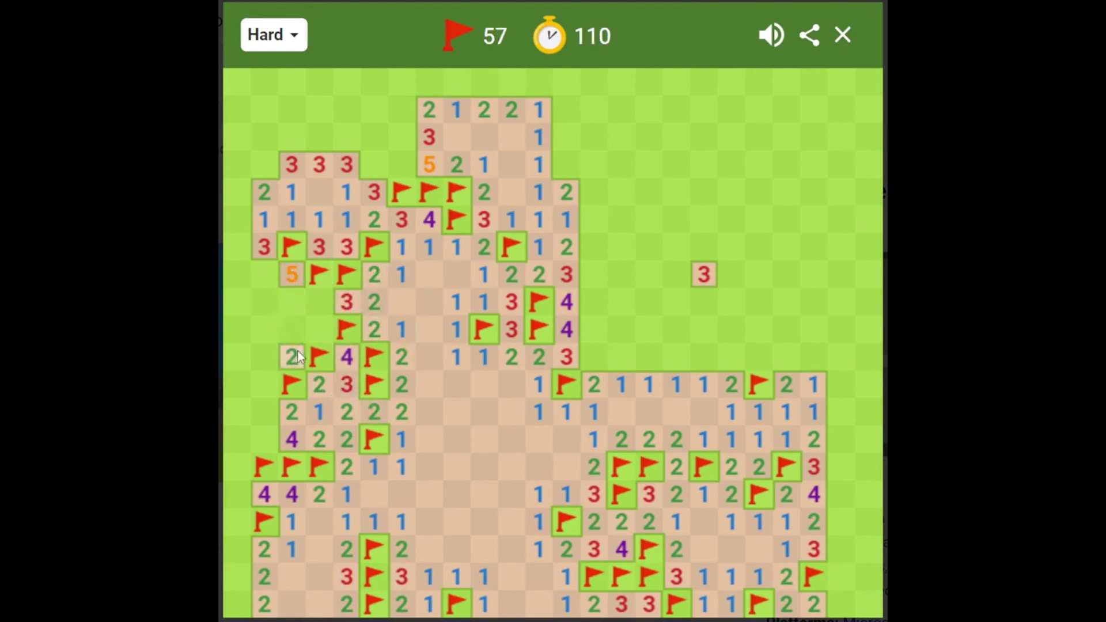
# Reveal a 4, flag the mines along the left edge, and open the leftmost column.
pyautogui.click(319, 302)
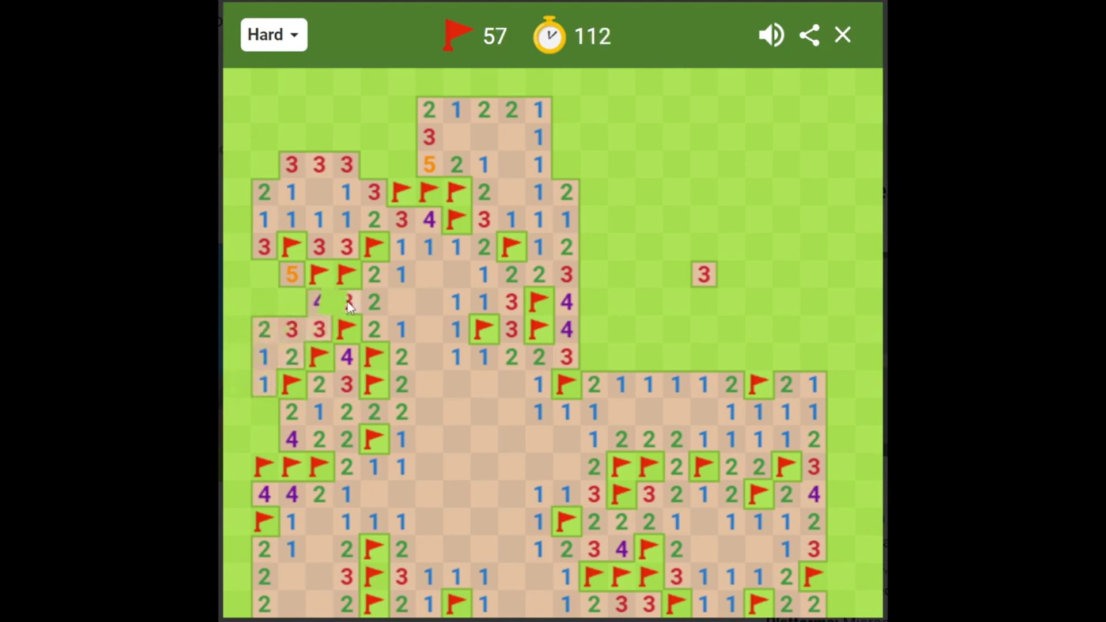
pyautogui.rightClick(296, 302)
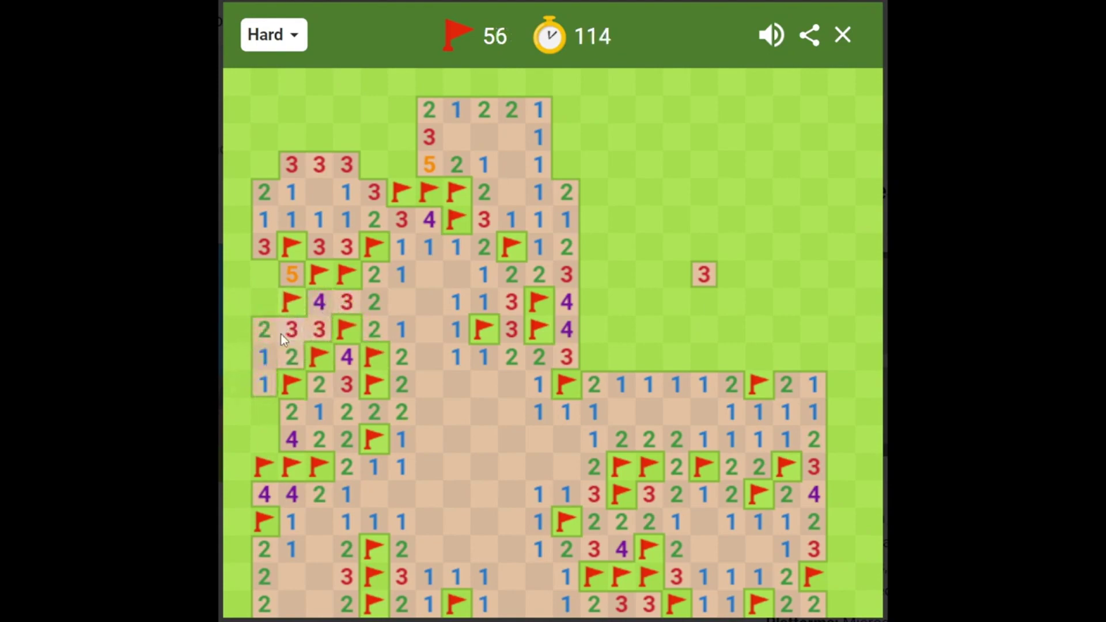
pyautogui.rightClick(269, 304)
pyautogui.rightClick(265, 276)
pyautogui.click(264, 335)
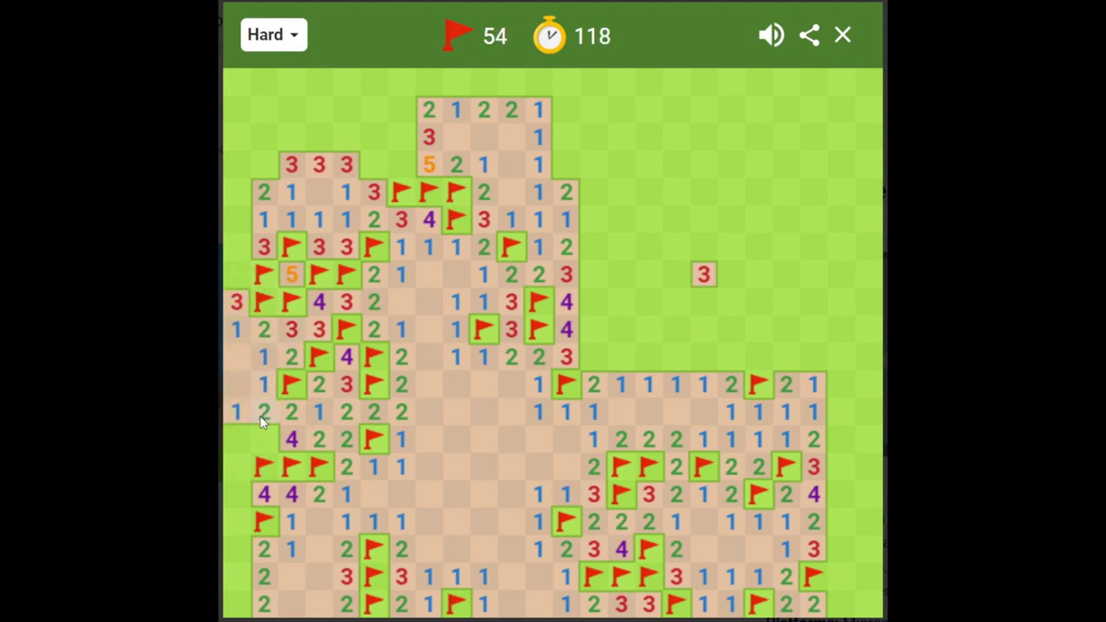
# Clear the left edge down to the bottom-left corner, flagging its mines and revealing a 3 and 2.
pyautogui.rightClick(270, 435)
pyautogui.click(247, 439)
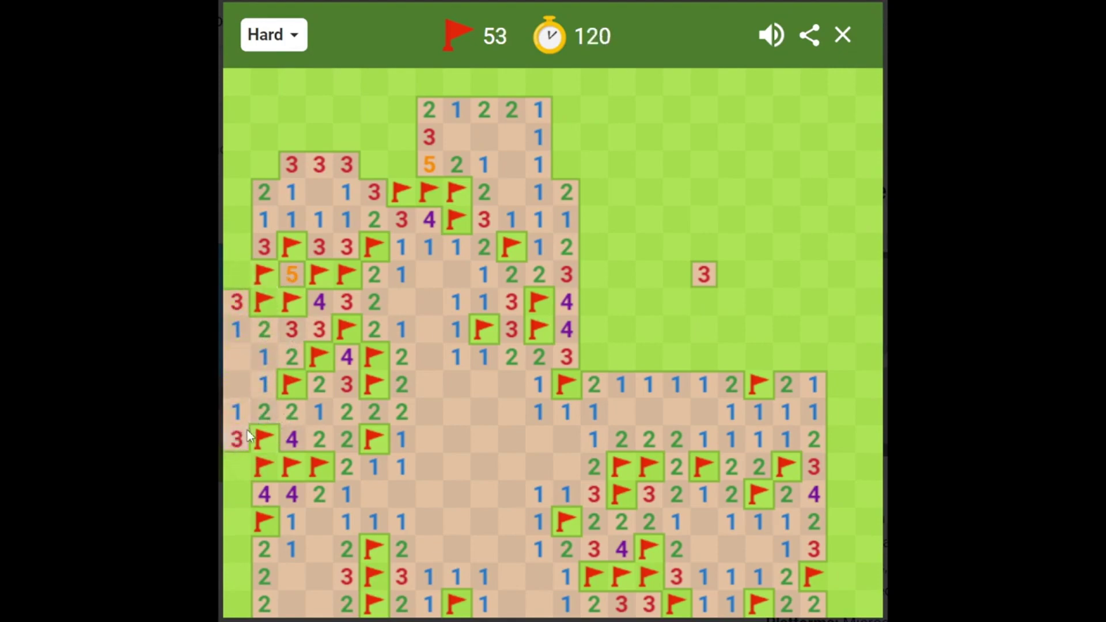
pyautogui.rightClick(237, 467)
pyautogui.click(237, 495)
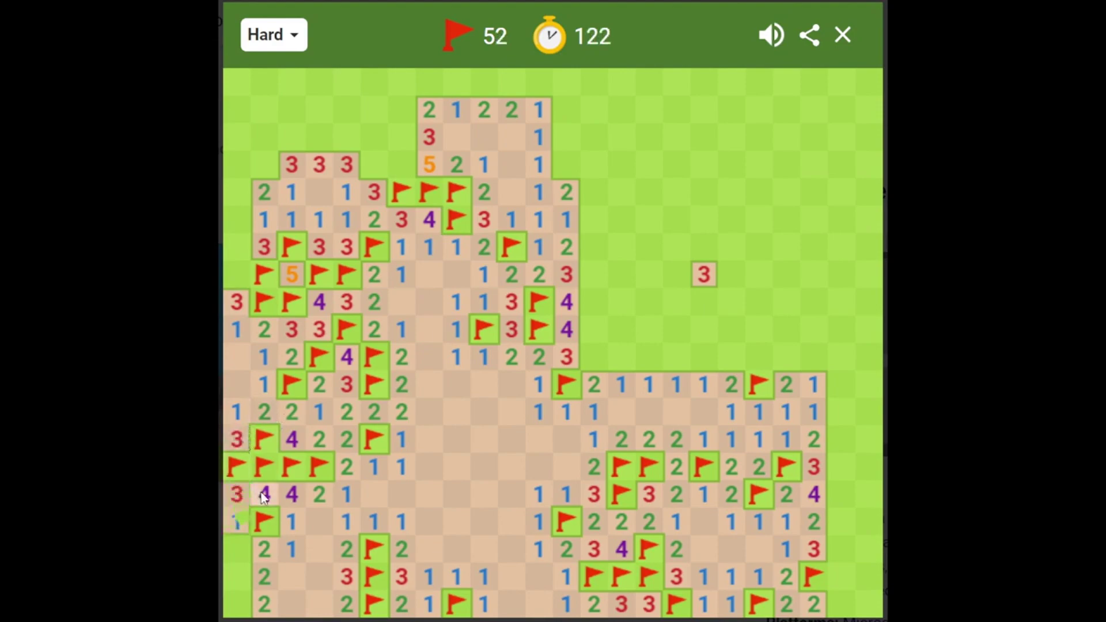
pyautogui.click(237, 523)
pyautogui.click(238, 551)
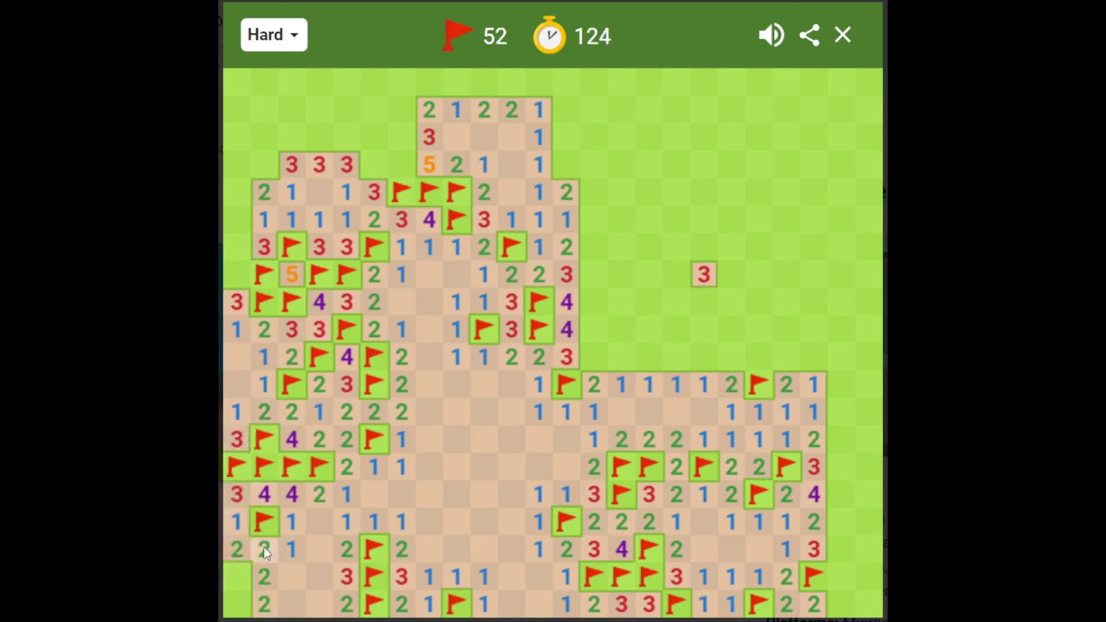
pyautogui.rightClick(239, 577)
pyautogui.rightClick(237, 605)
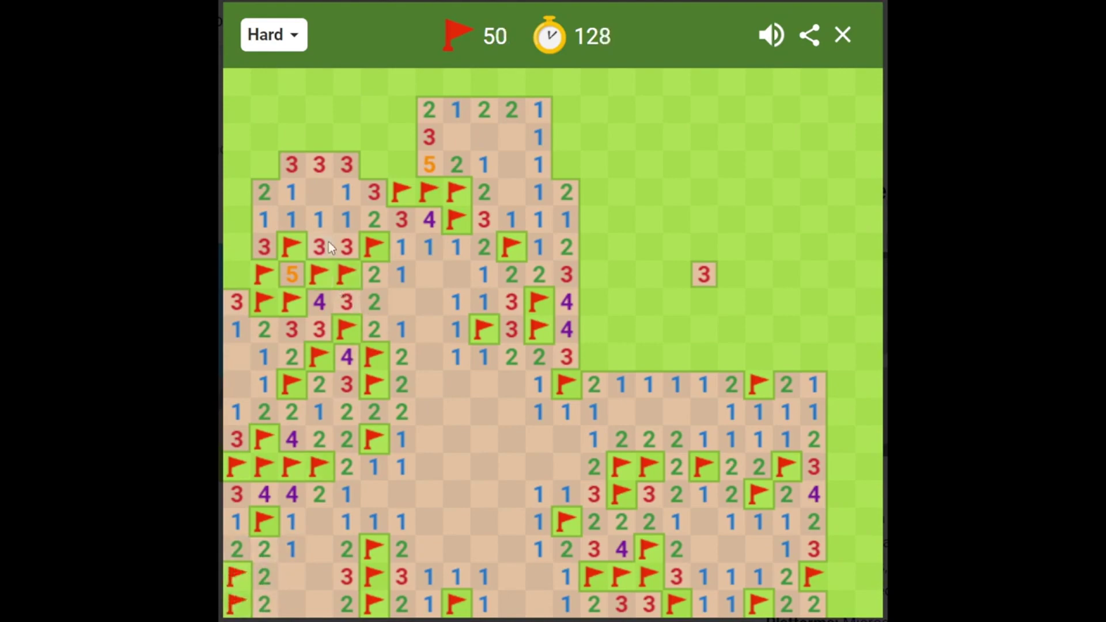
# Flag the four mines left of and above the orange 5 and reveal the safe top-row cells.
pyautogui.rightClick(373, 167)
pyautogui.rightClick(402, 165)
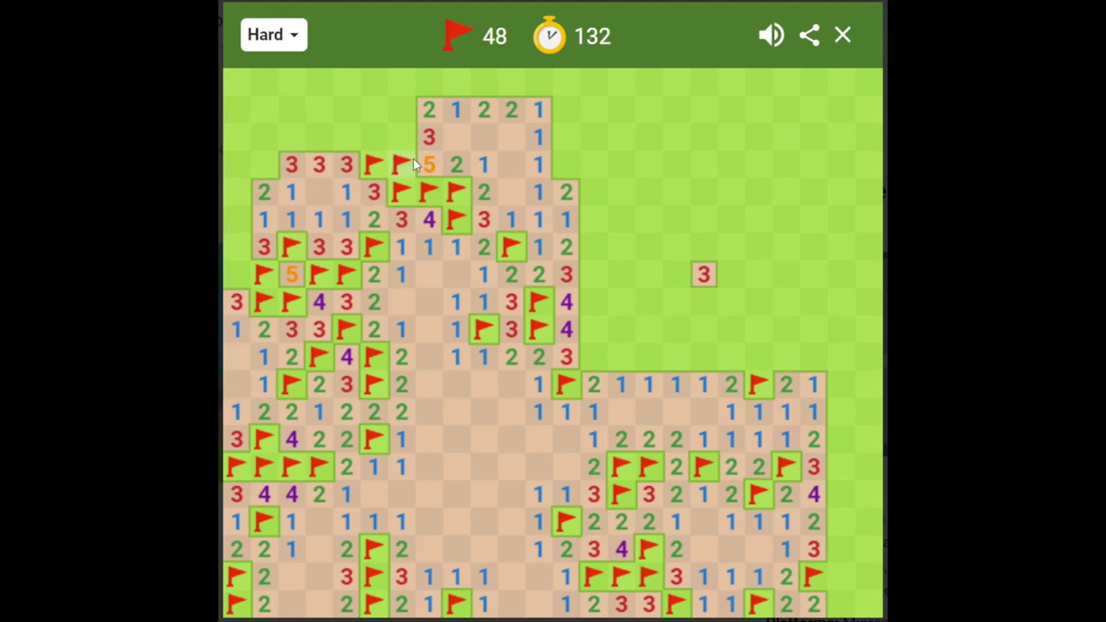
pyautogui.rightClick(402, 136)
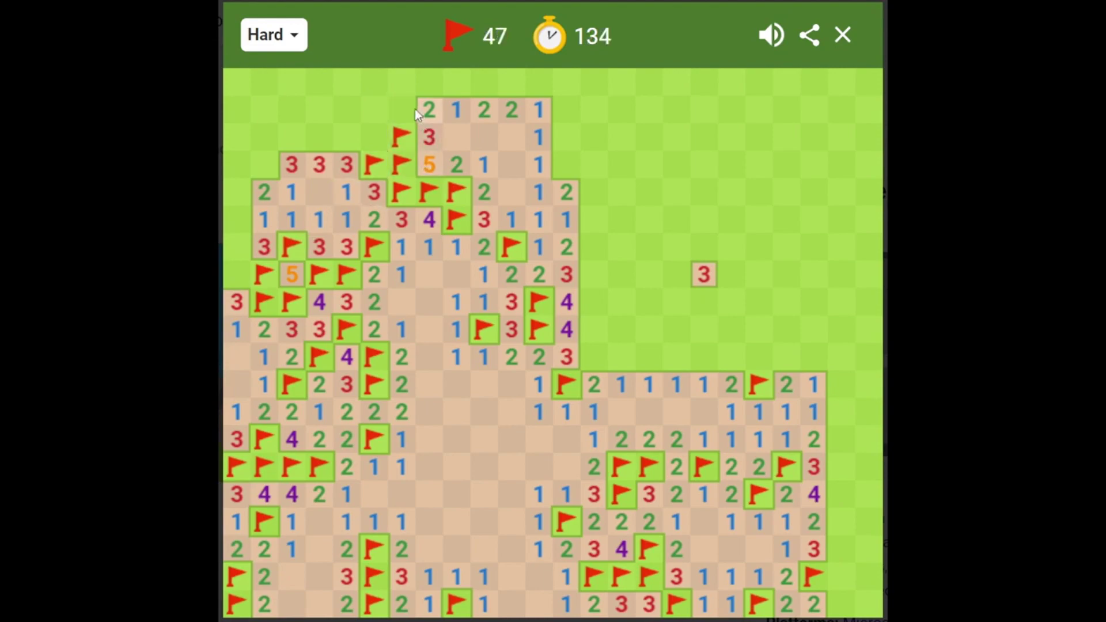
pyautogui.rightClick(404, 110)
pyautogui.click(432, 112)
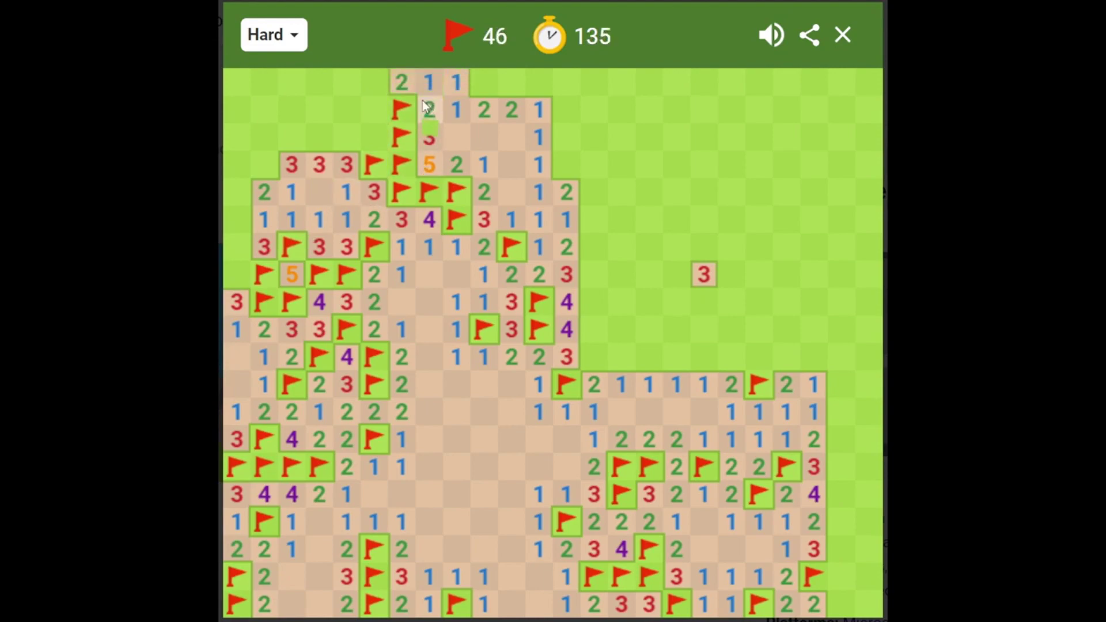
# Flag two top-row mines and one on the top area's right edge, opening the top-right cells.
pyautogui.rightClick(474, 84)
pyautogui.rightClick(513, 82)
pyautogui.click(538, 109)
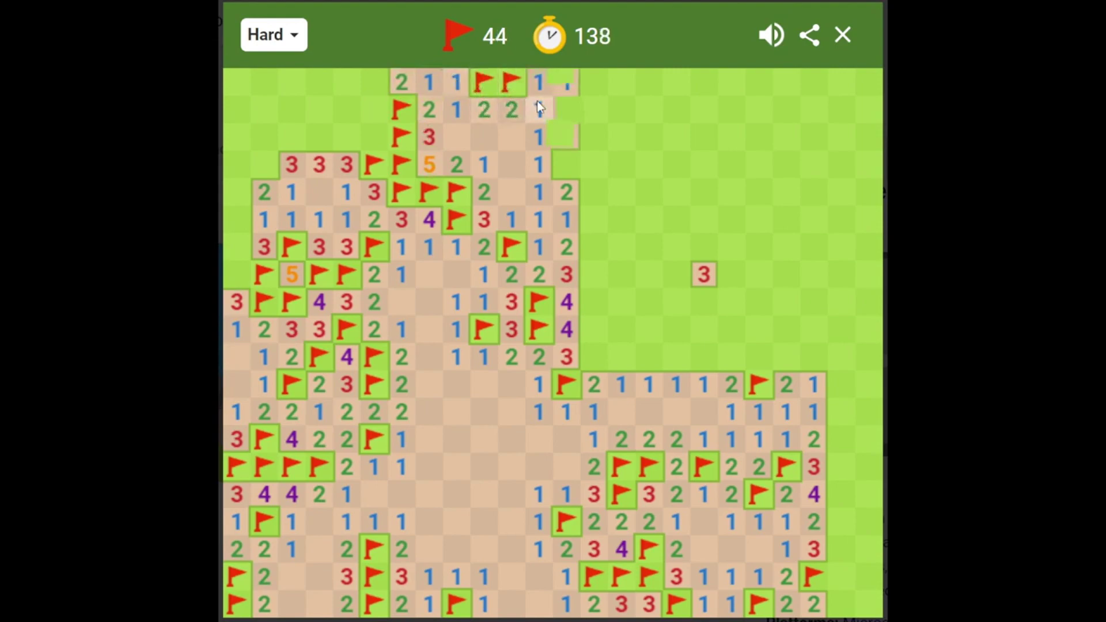
pyautogui.rightClick(564, 164)
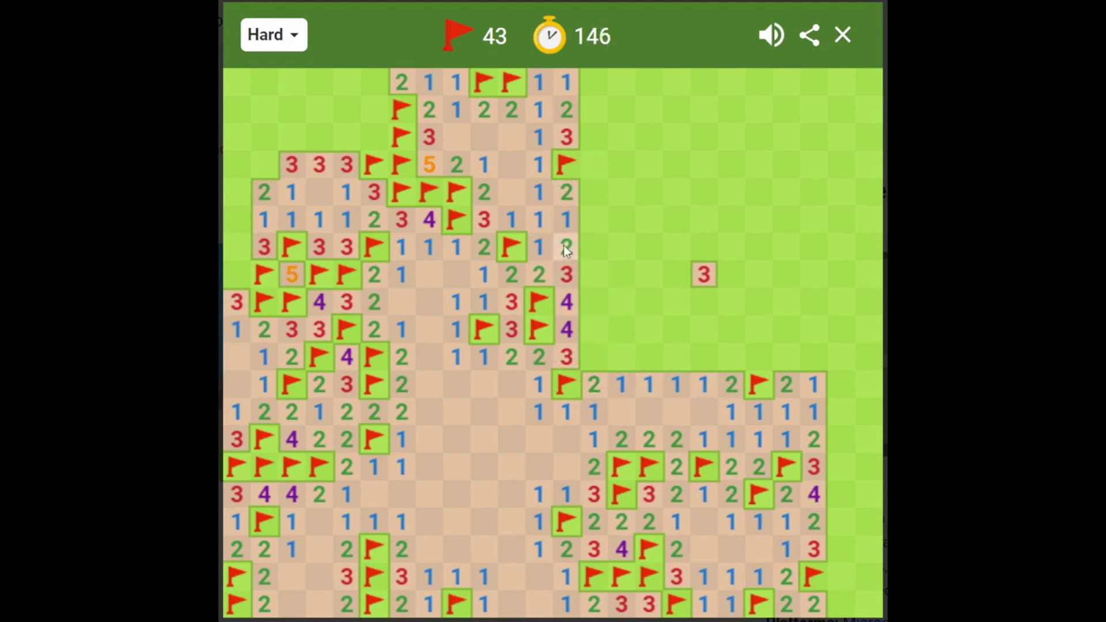
# Chord the numbered cells down the right side of the top area, then a bottom-right cell.
pyautogui.click(571, 268)
pyautogui.click(565, 219)
pyautogui.click(570, 303)
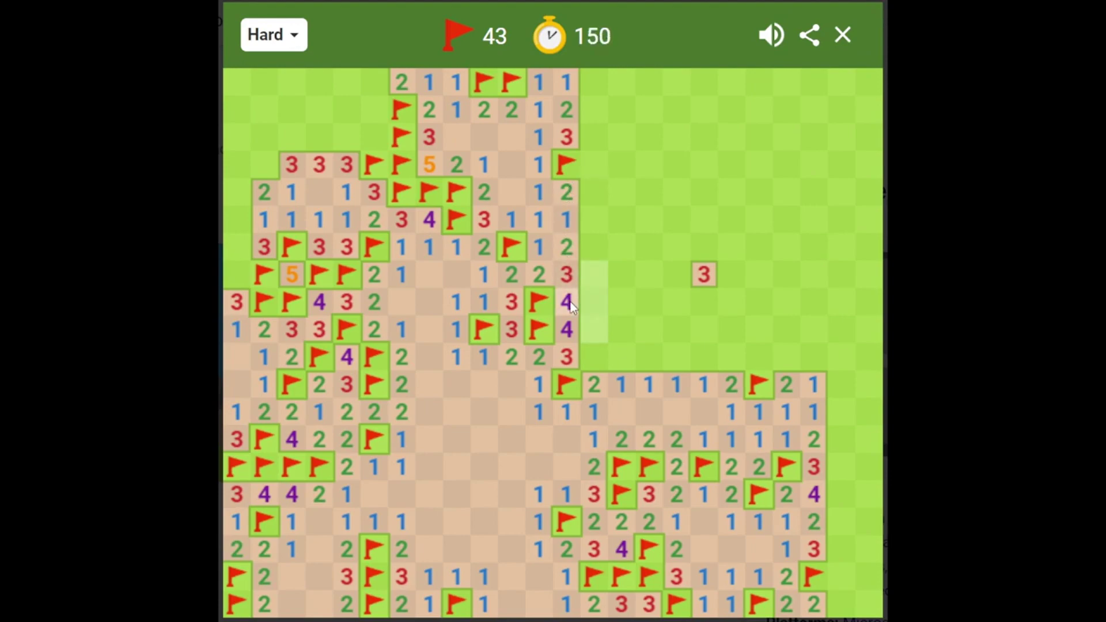
pyautogui.click(569, 303)
pyautogui.click(568, 331)
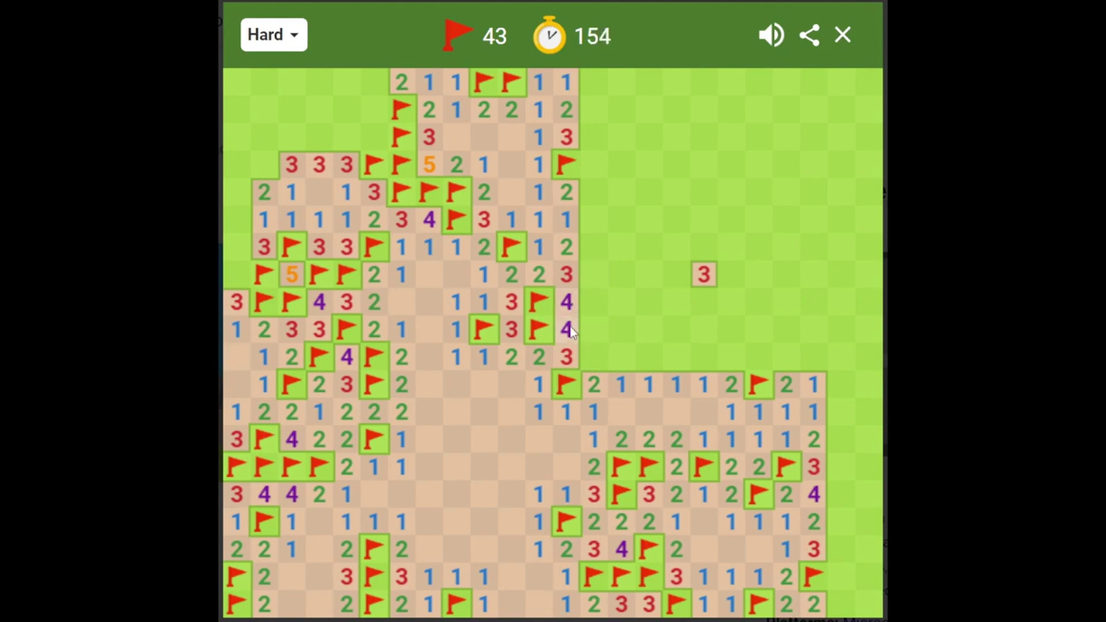
pyautogui.click(569, 303)
pyautogui.click(566, 305)
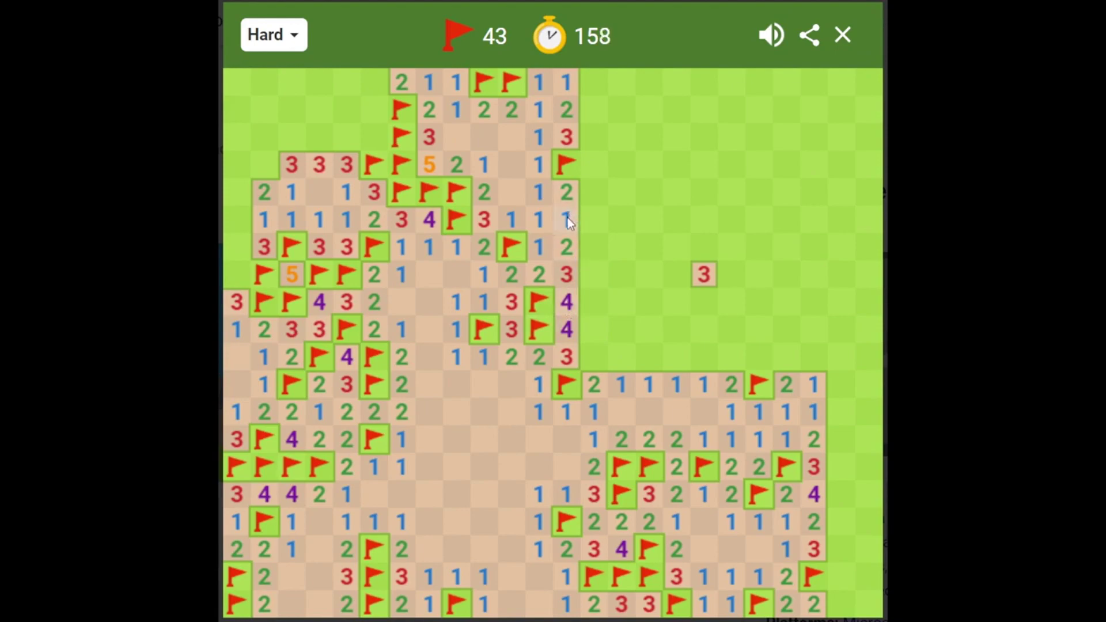
pyautogui.click(814, 608)
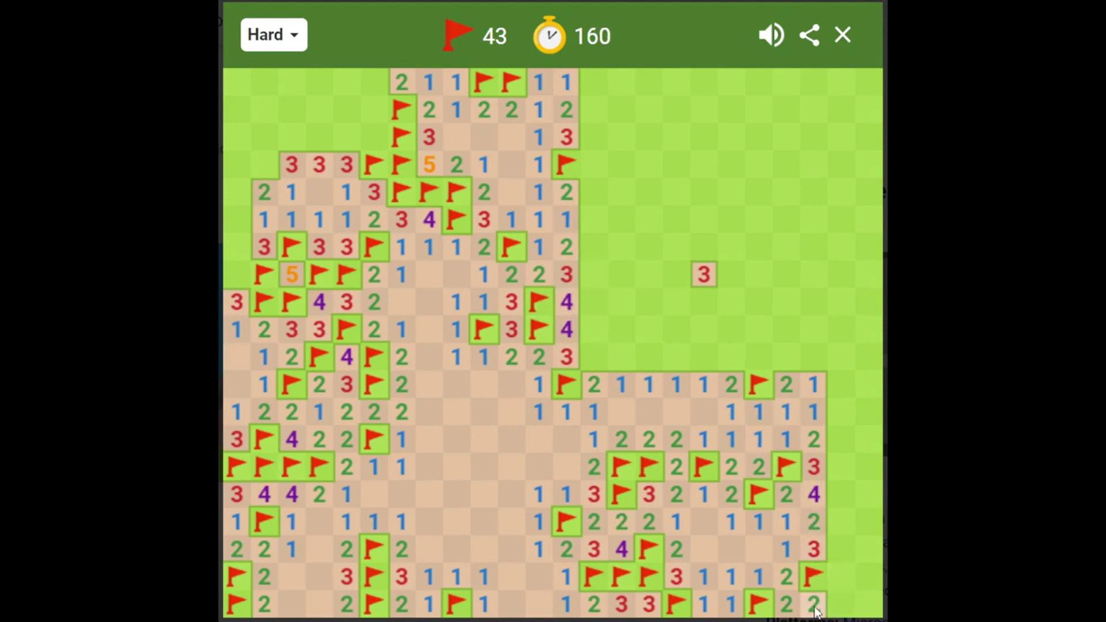
# Flag three mines on the right edge and reveal the safe cells beside them.
pyautogui.click(817, 500)
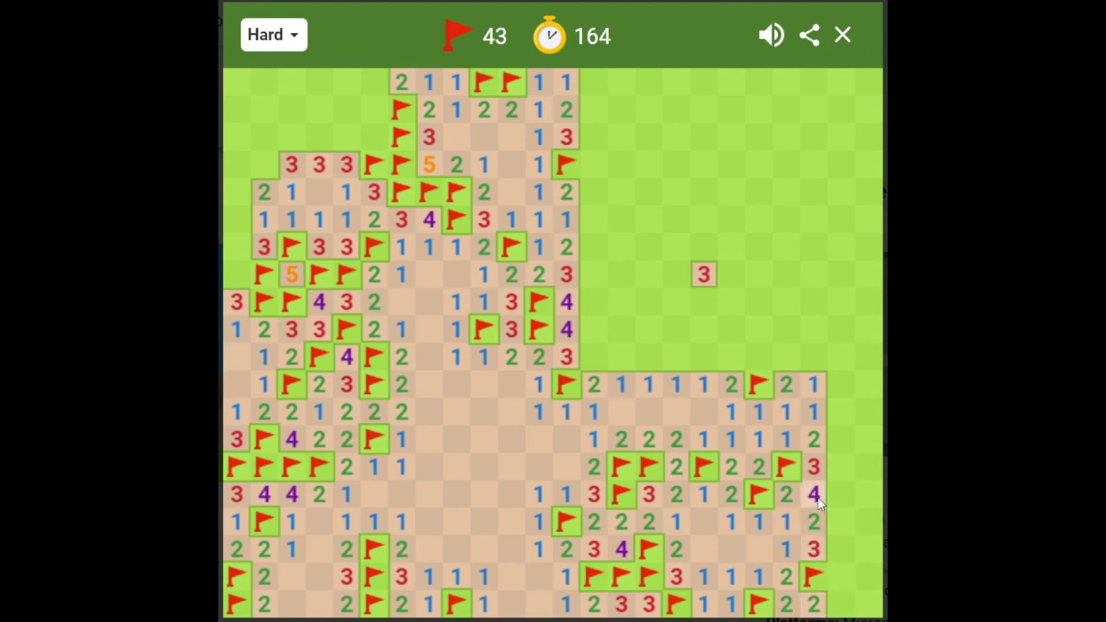
pyautogui.rightClick(835, 520)
pyautogui.rightClick(837, 496)
pyautogui.rightClick(839, 469)
pyautogui.click(814, 468)
pyautogui.click(822, 439)
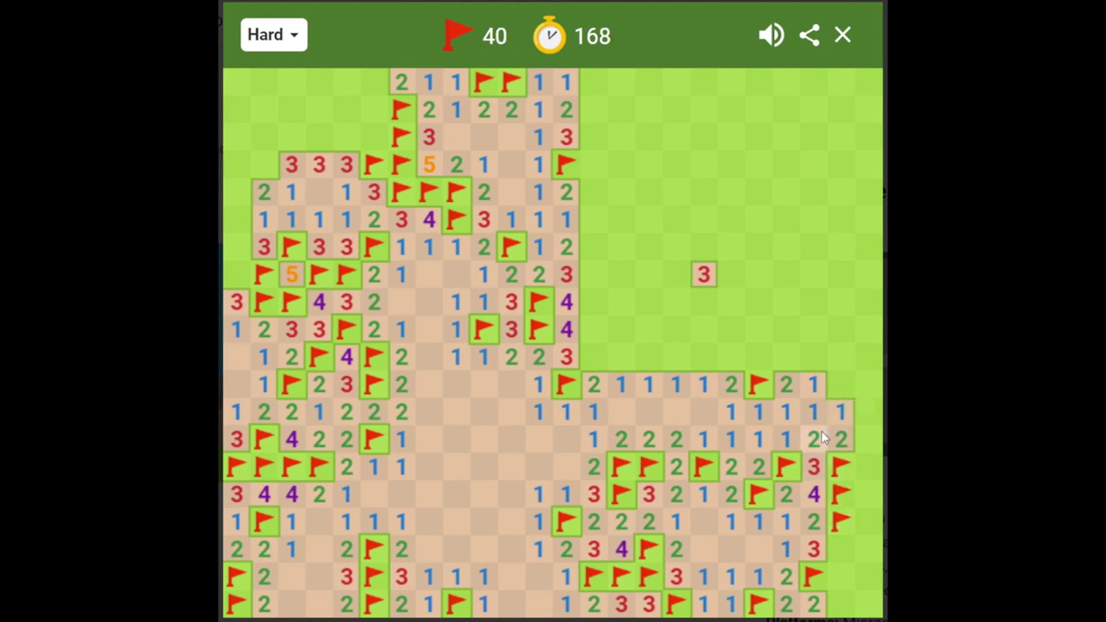
# Flag the mines by the 2 and in the far-right column, then clear the bottom-right corner.
pyautogui.rightClick(830, 391)
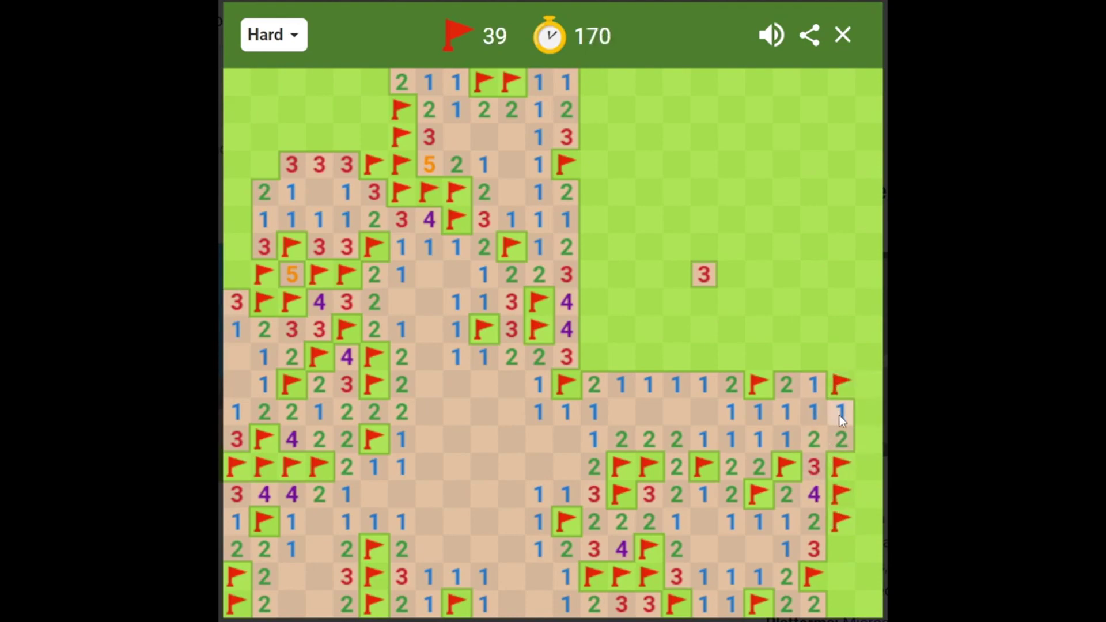
pyautogui.click(839, 416)
pyautogui.rightClick(862, 458)
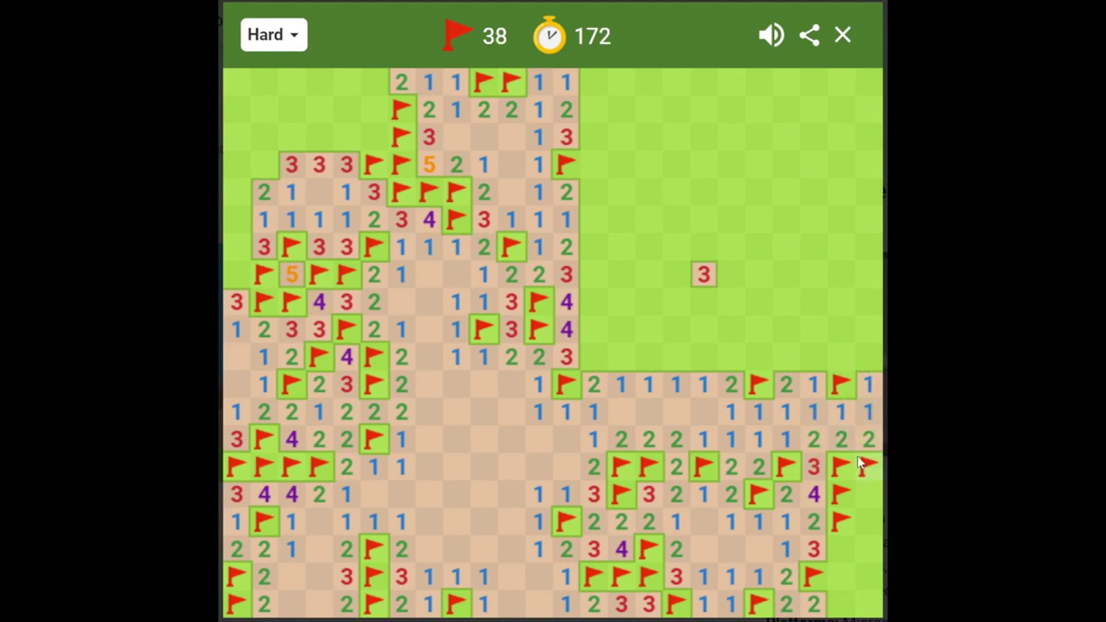
pyautogui.click(841, 554)
pyautogui.rightClick(839, 575)
pyautogui.click(842, 555)
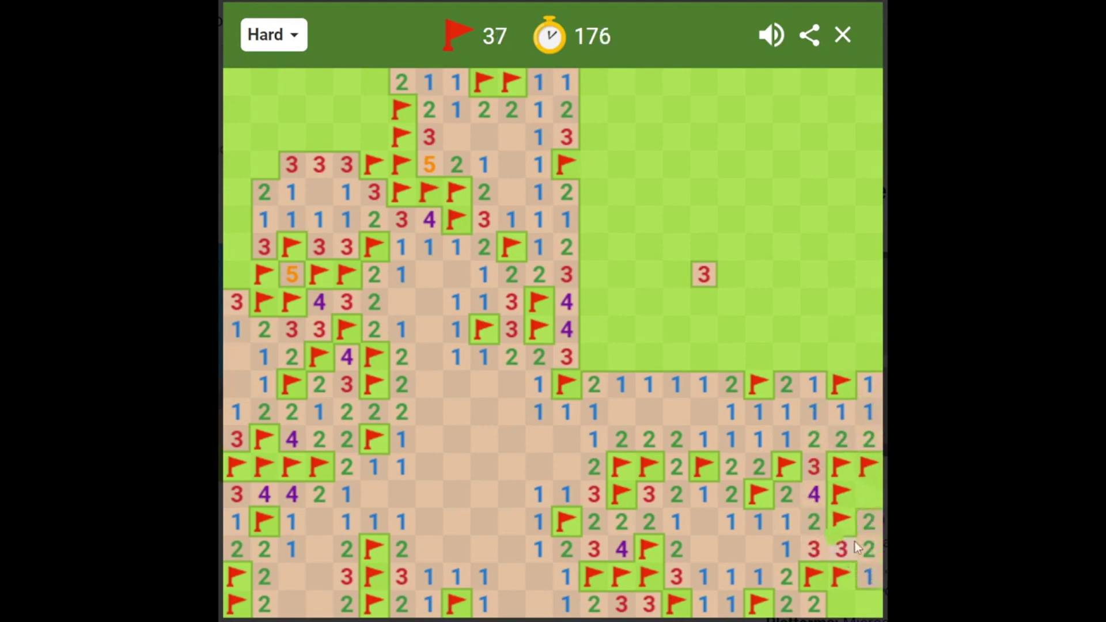
pyautogui.click(865, 527)
pyautogui.click(869, 569)
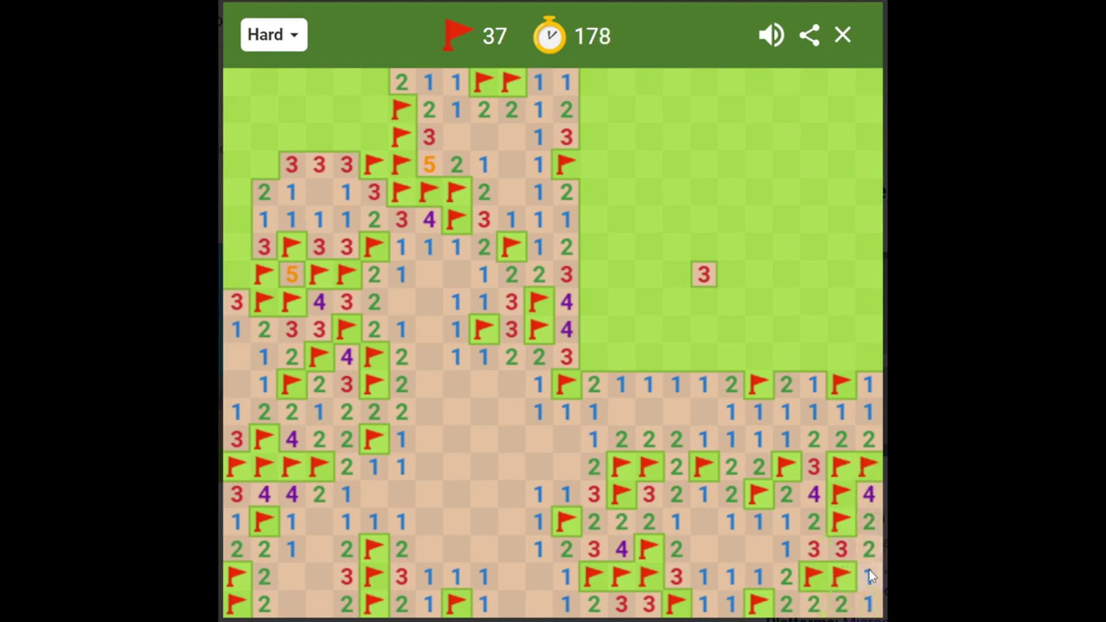
# Open the area above the right numbers, flag two mines there, and reveal cells to their left.
pyautogui.click(866, 381)
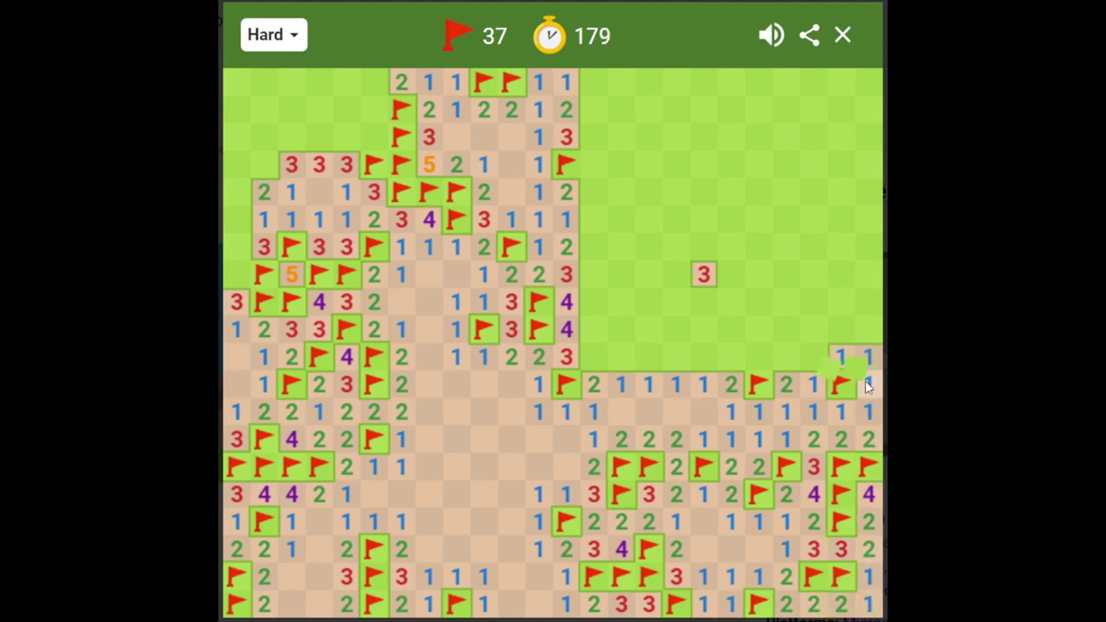
pyautogui.click(839, 355)
pyautogui.click(786, 389)
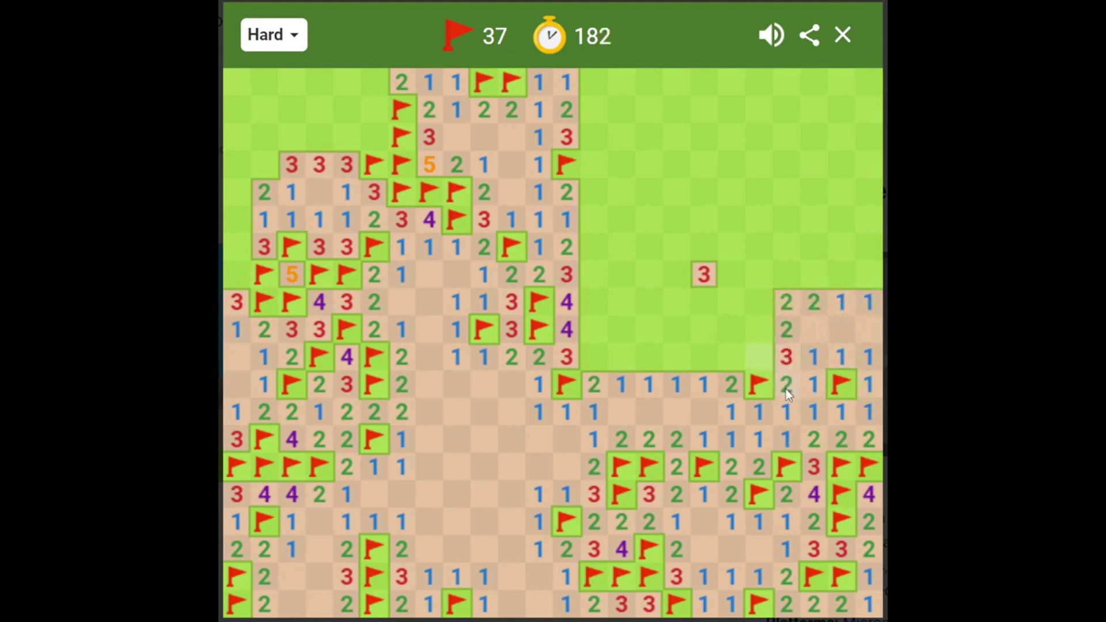
pyautogui.rightClick(756, 357)
pyautogui.rightClick(768, 326)
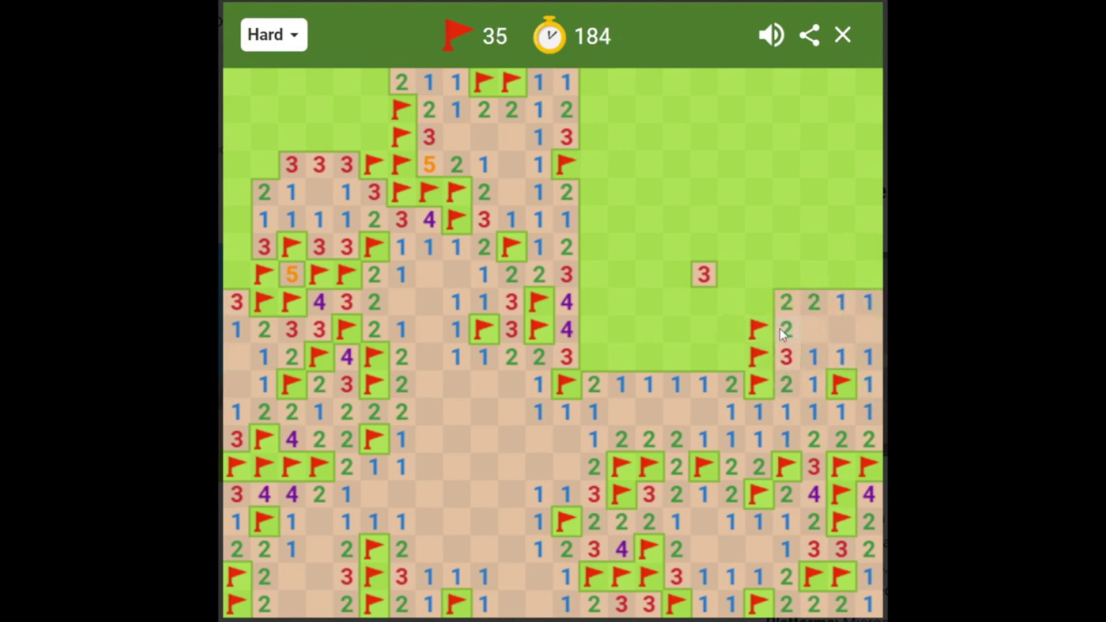
pyautogui.click(781, 329)
pyautogui.click(737, 380)
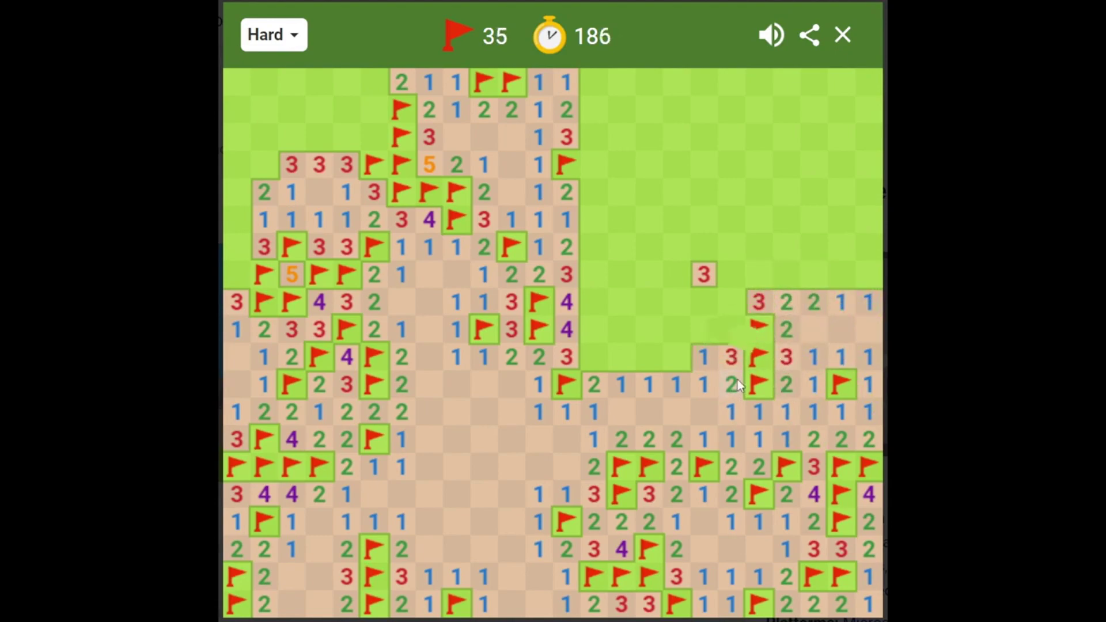
pyautogui.click(731, 358)
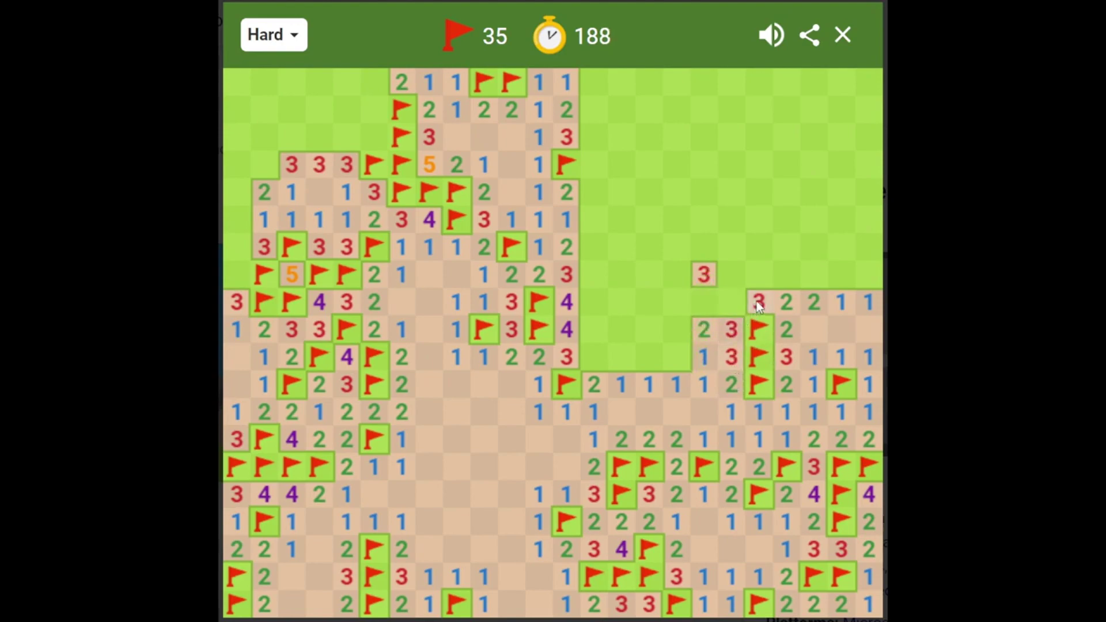
# Flag mines in the middle and along the opening's top edge, revealing safe cells further left.
pyautogui.rightClick(683, 359)
pyautogui.click(691, 363)
pyautogui.click(661, 382)
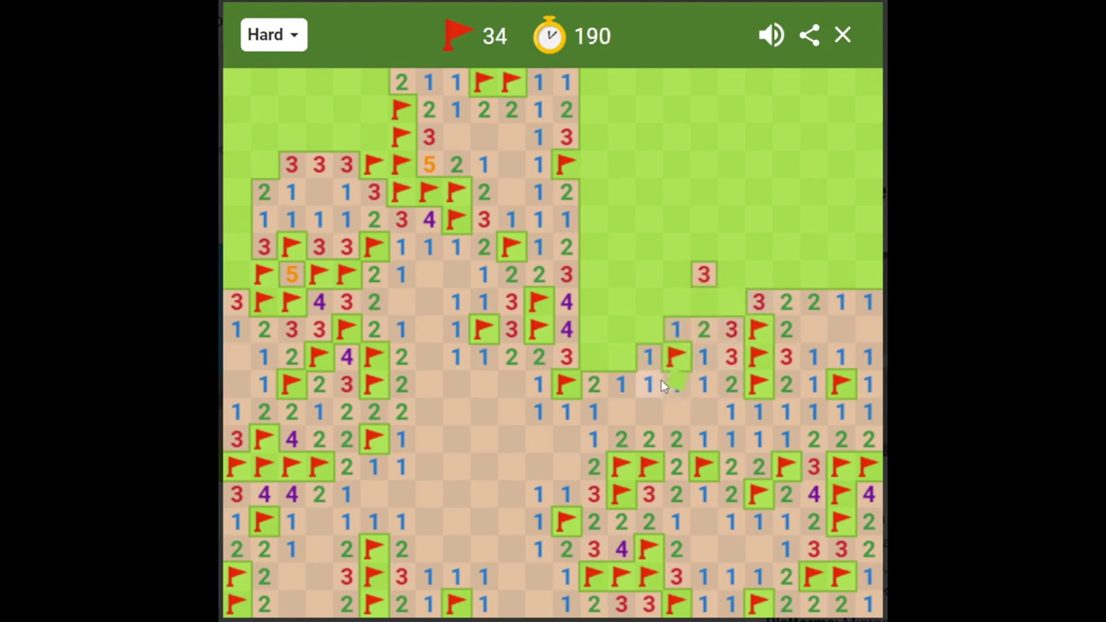
pyautogui.click(650, 354)
pyautogui.click(677, 329)
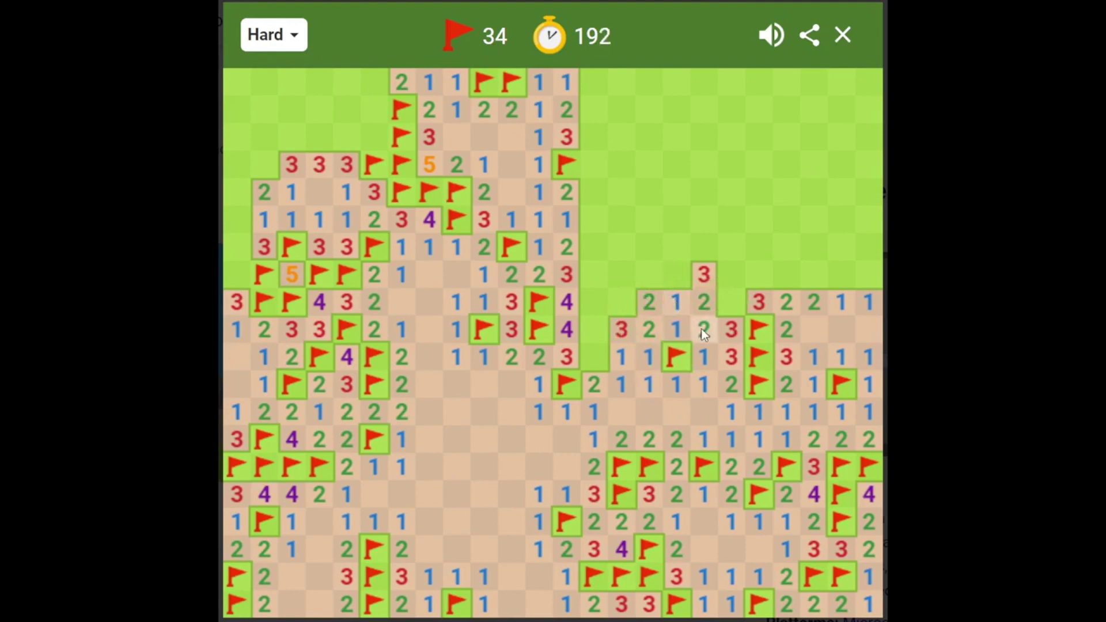
pyautogui.rightClick(732, 305)
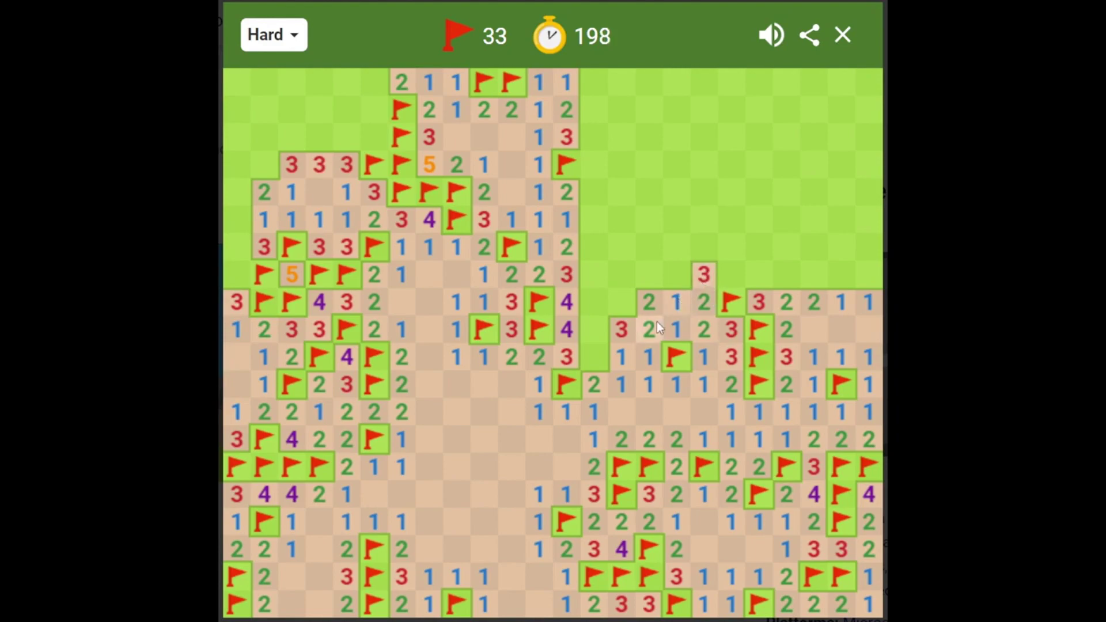
pyautogui.rightClick(625, 305)
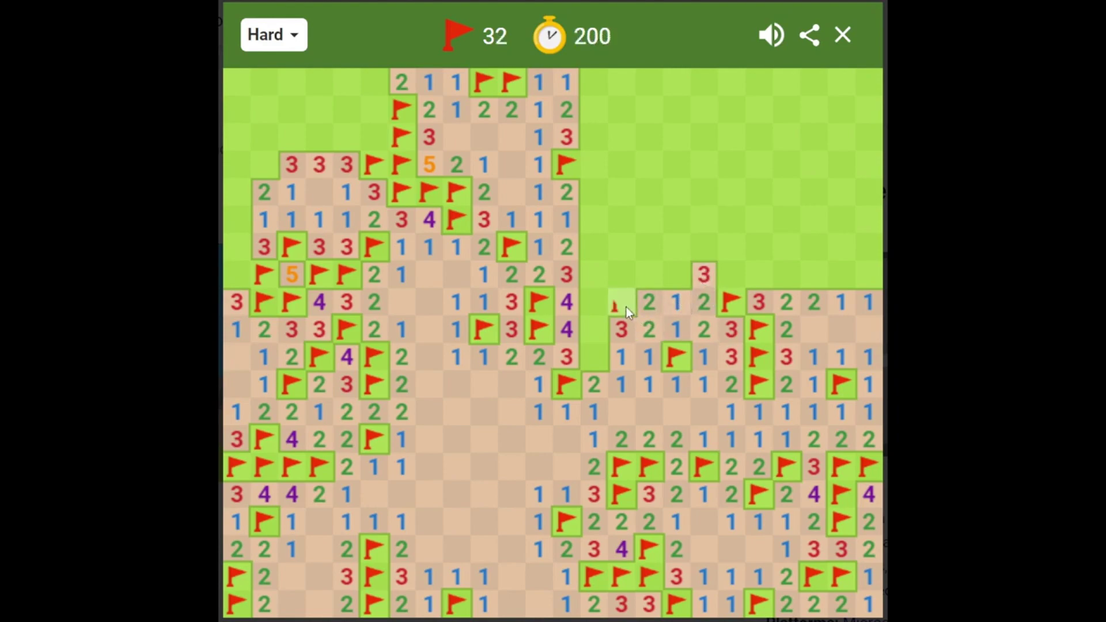
pyautogui.click(613, 358)
# Flag three mines up the column above the 3 and uncover safe cells toward the top.
pyautogui.rightClick(592, 304)
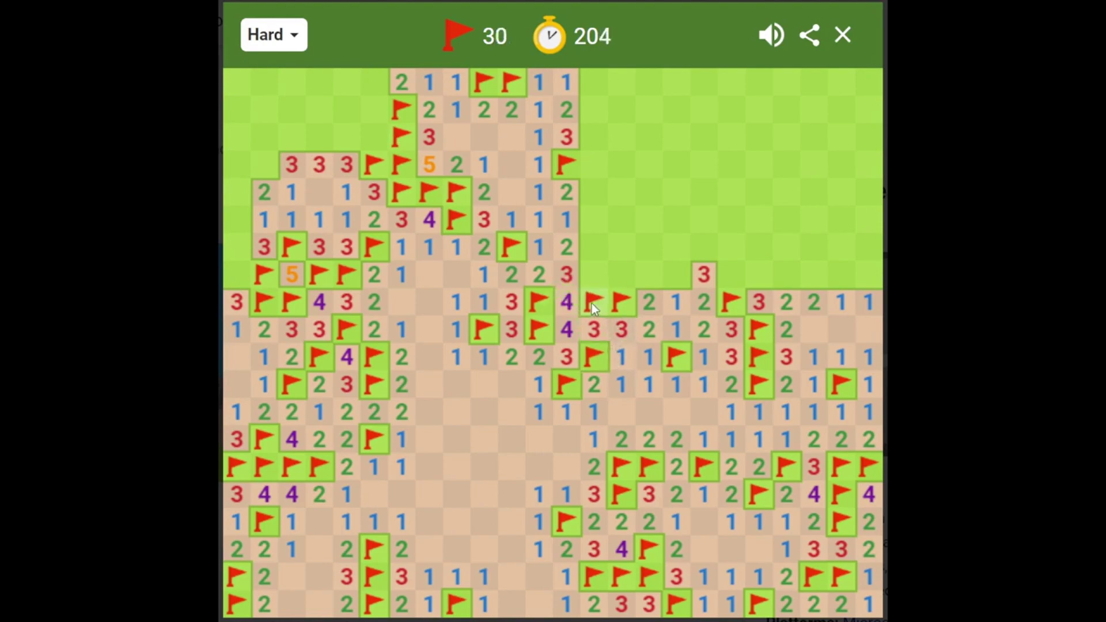
pyautogui.rightClick(584, 274)
pyautogui.click(582, 252)
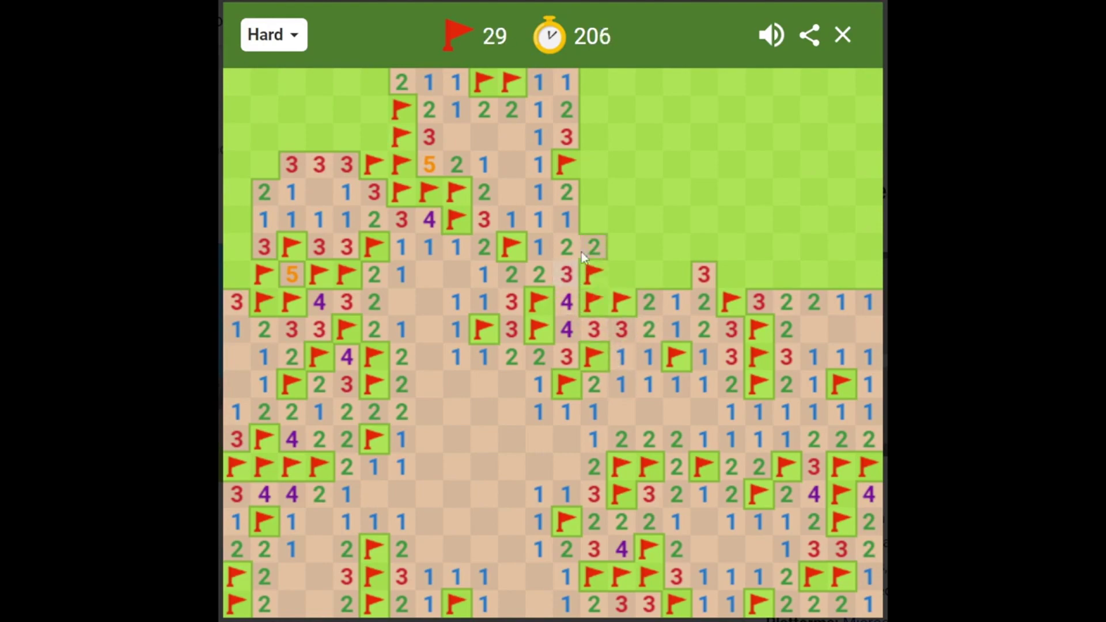
pyautogui.rightClick(595, 223)
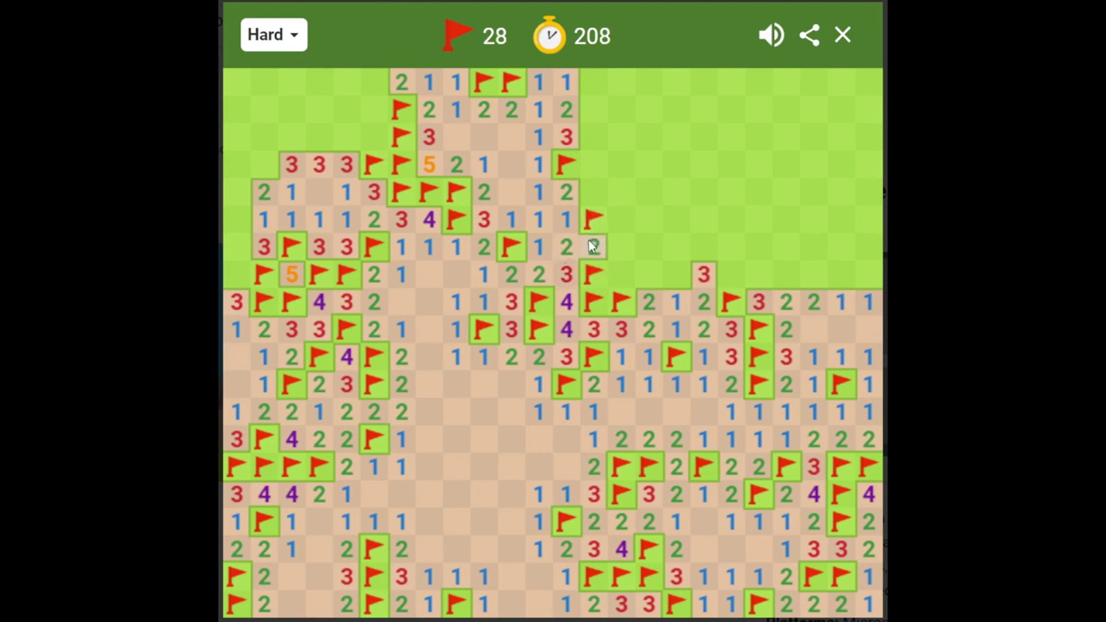
pyautogui.click(593, 248)
pyautogui.click(568, 222)
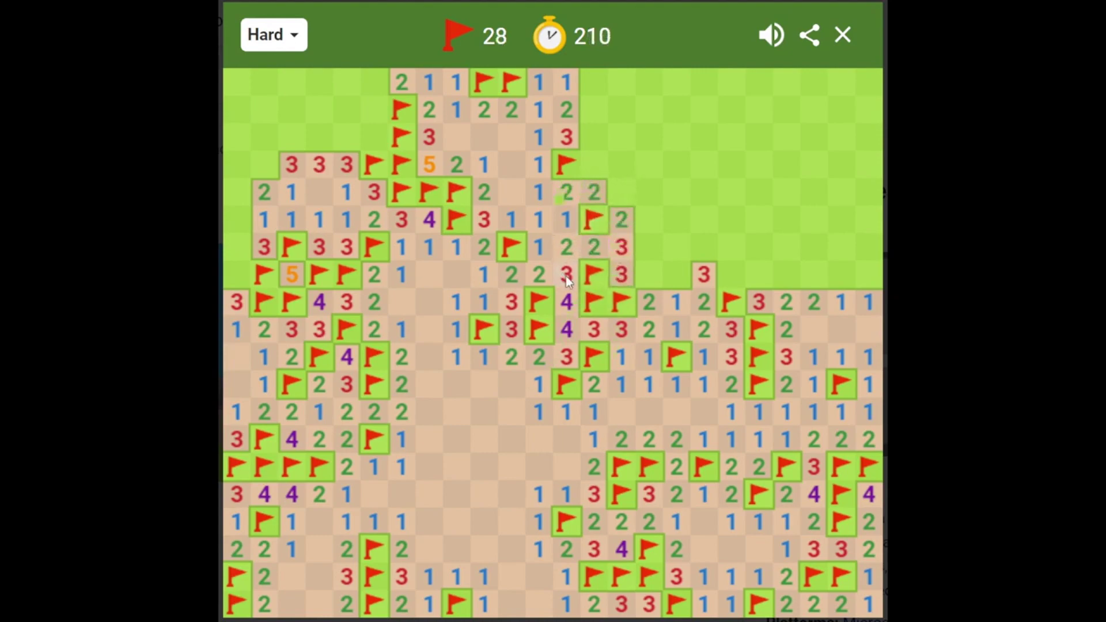
pyautogui.click(594, 192)
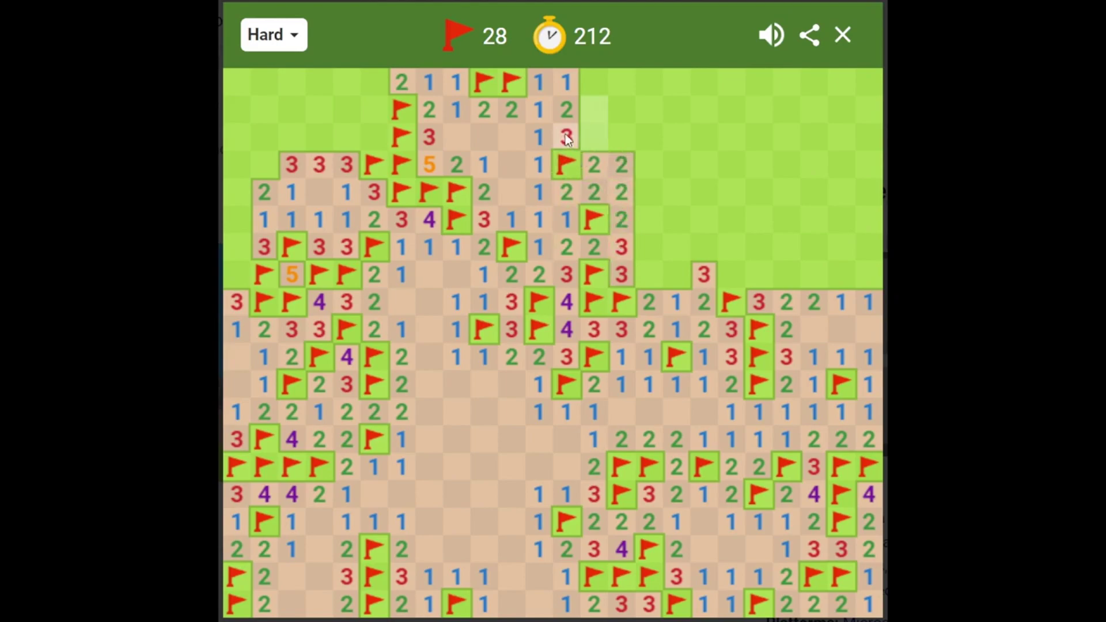
# Flag two mines near the top, then reveal the top-row cell and cells around the 3.
pyautogui.rightClick(591, 112)
pyautogui.rightClick(594, 134)
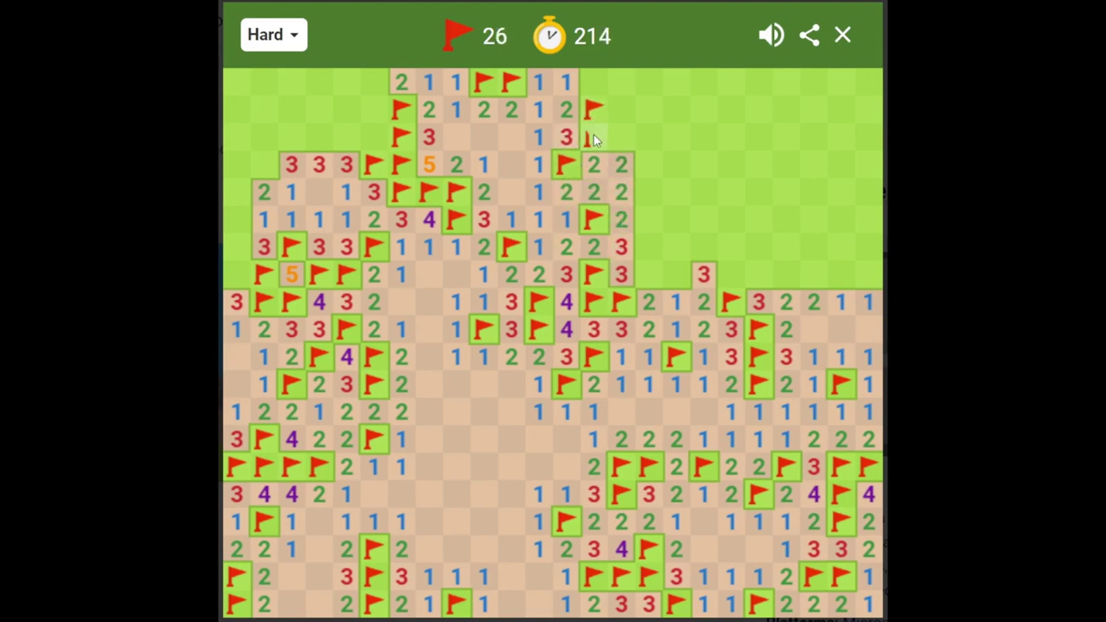
pyautogui.click(598, 80)
pyautogui.click(622, 139)
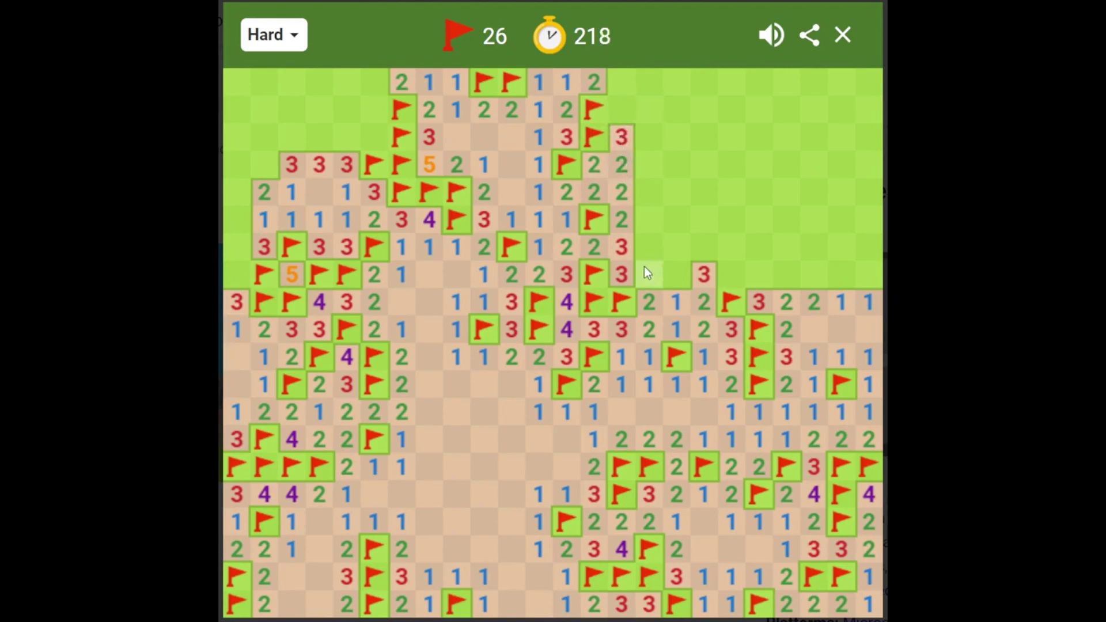
pyautogui.click(627, 276)
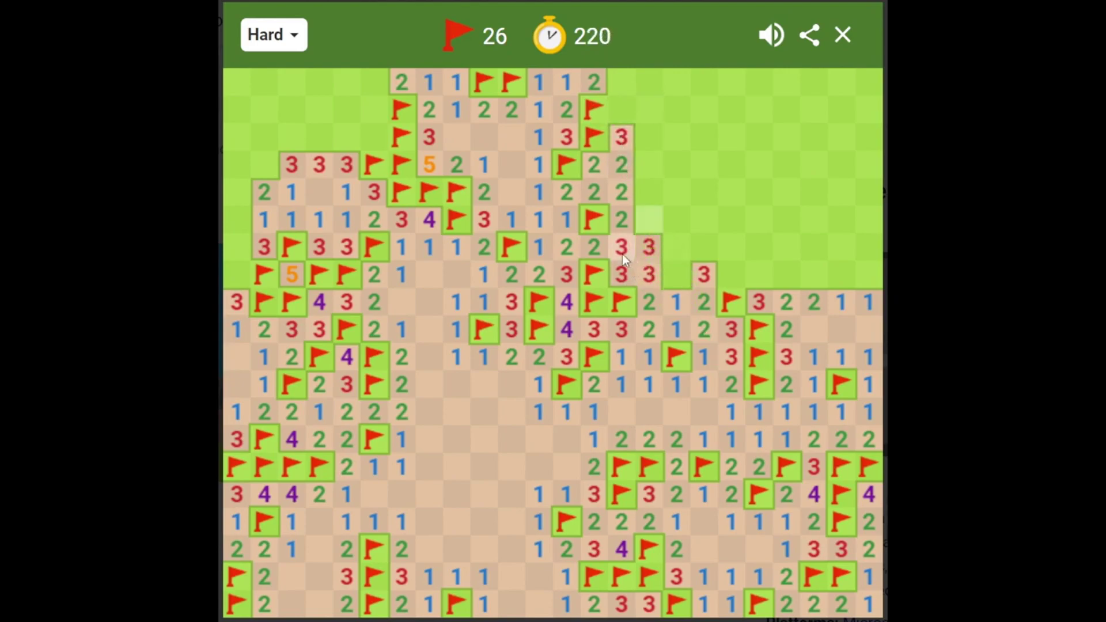
# Flag three mines in the upper strip beside the 3s and clear the safe cells along the top.
pyautogui.rightClick(649, 219)
pyautogui.click(620, 218)
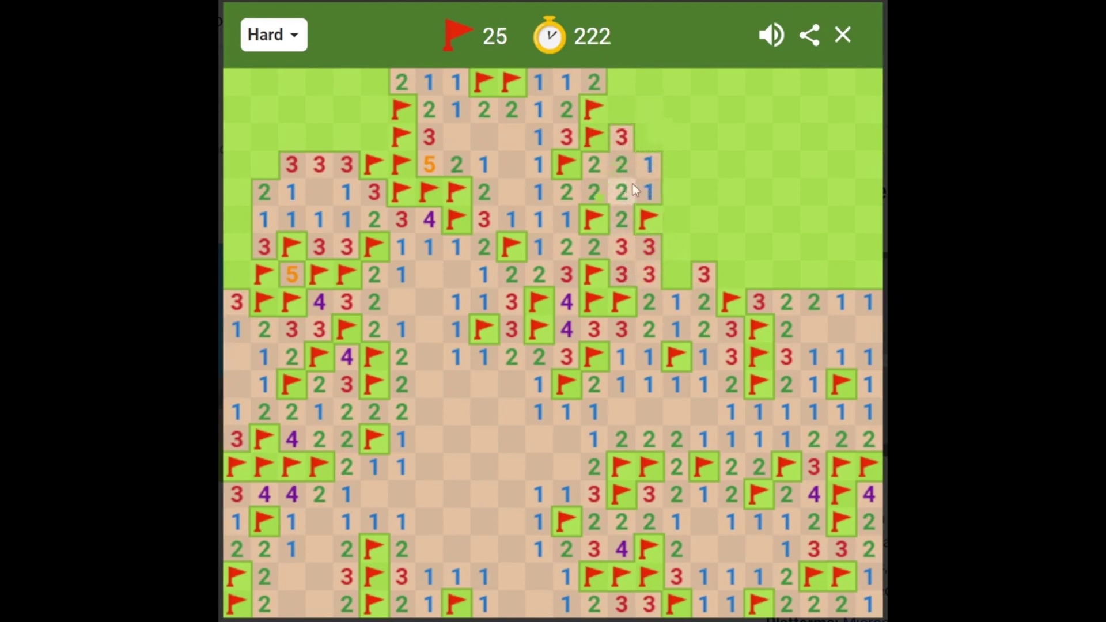
pyautogui.click(649, 189)
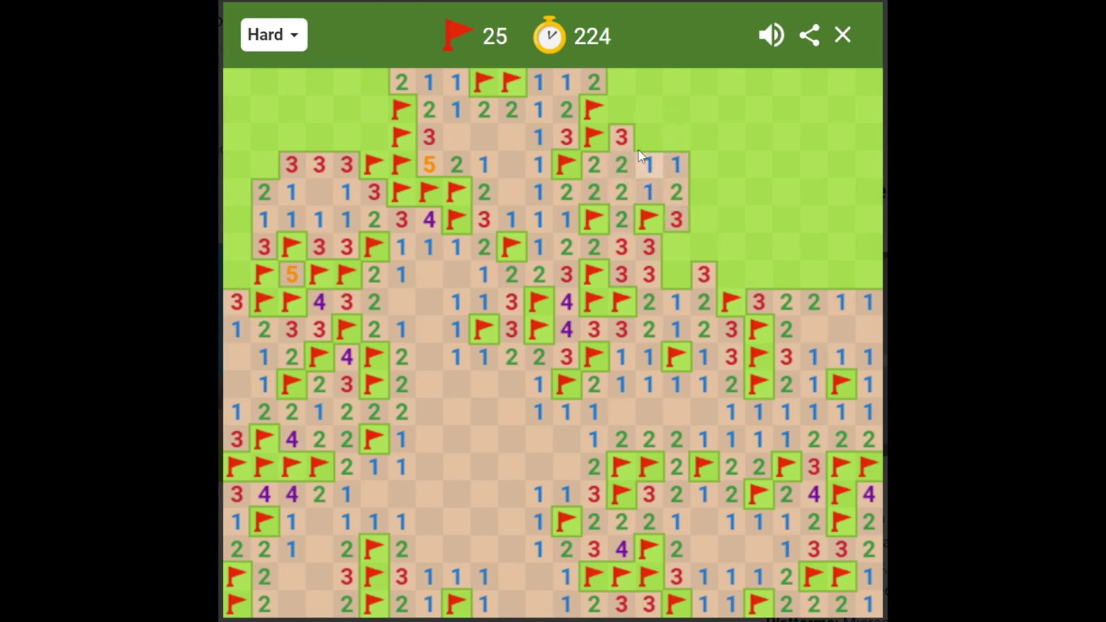
pyautogui.rightClick(649, 137)
pyautogui.click(623, 133)
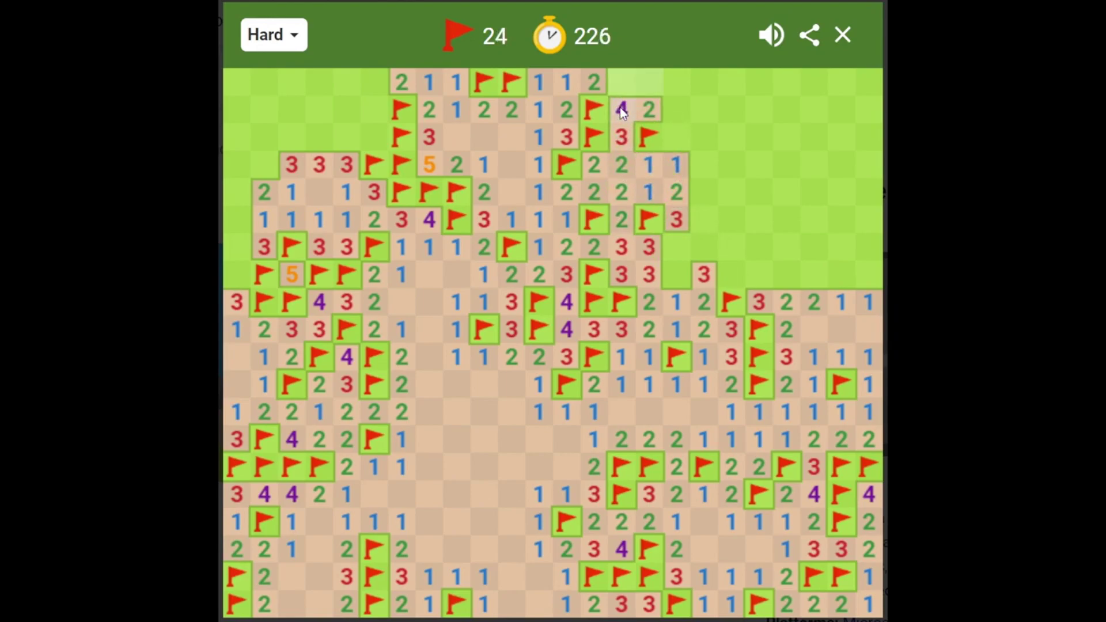
pyautogui.rightClick(617, 84)
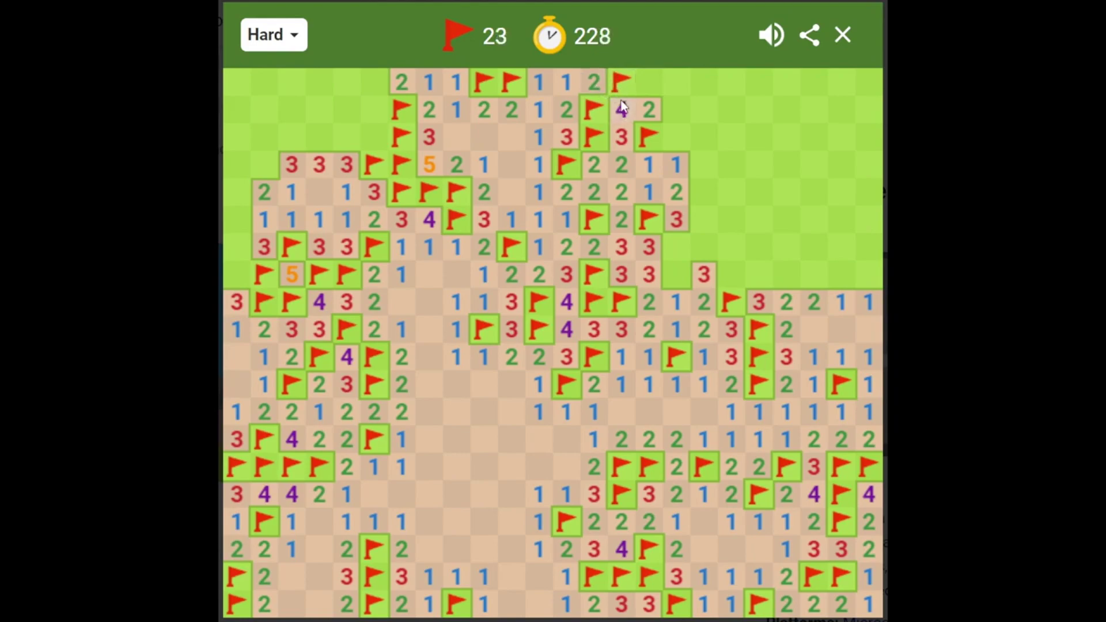
pyautogui.click(648, 108)
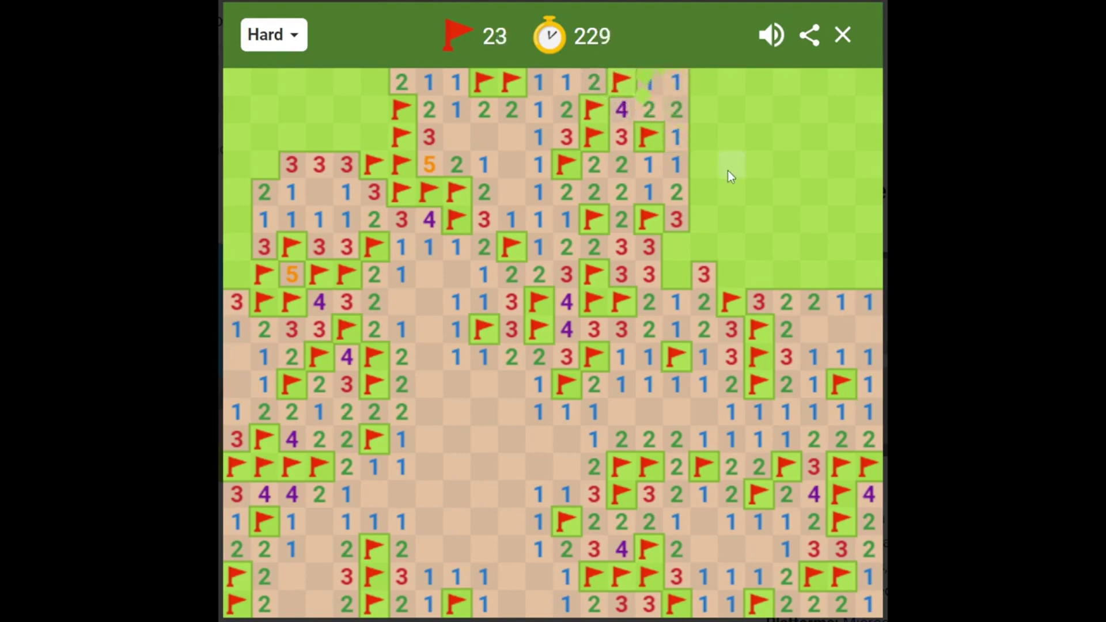
# Flag three mines down the upper-right side and open the safe cells next to each.
pyautogui.click(674, 143)
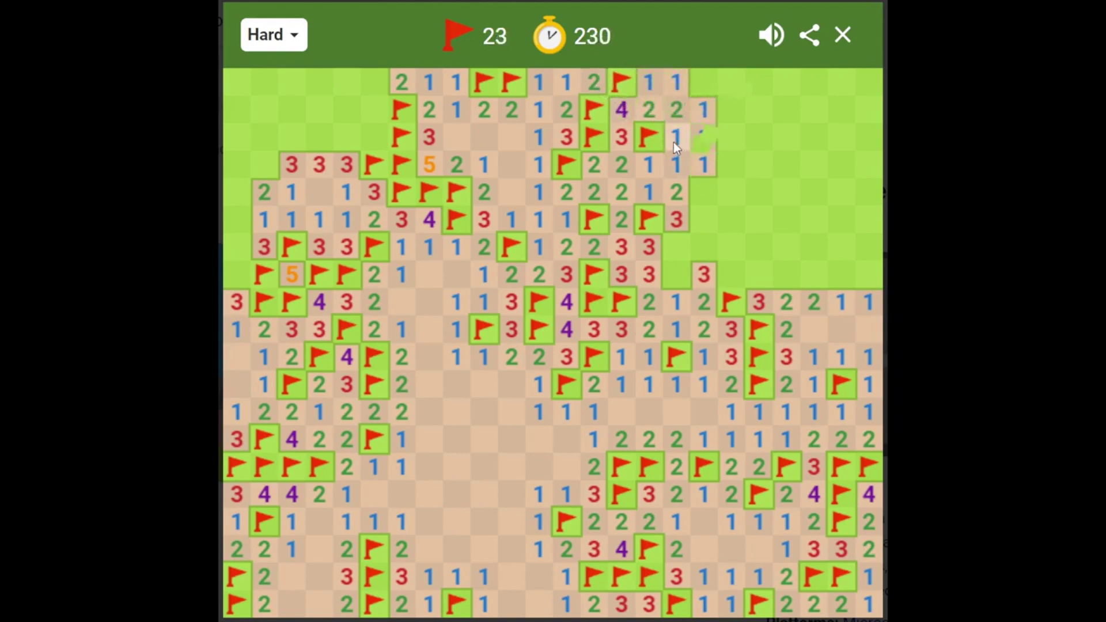
pyautogui.rightClick(701, 86)
pyautogui.click(701, 111)
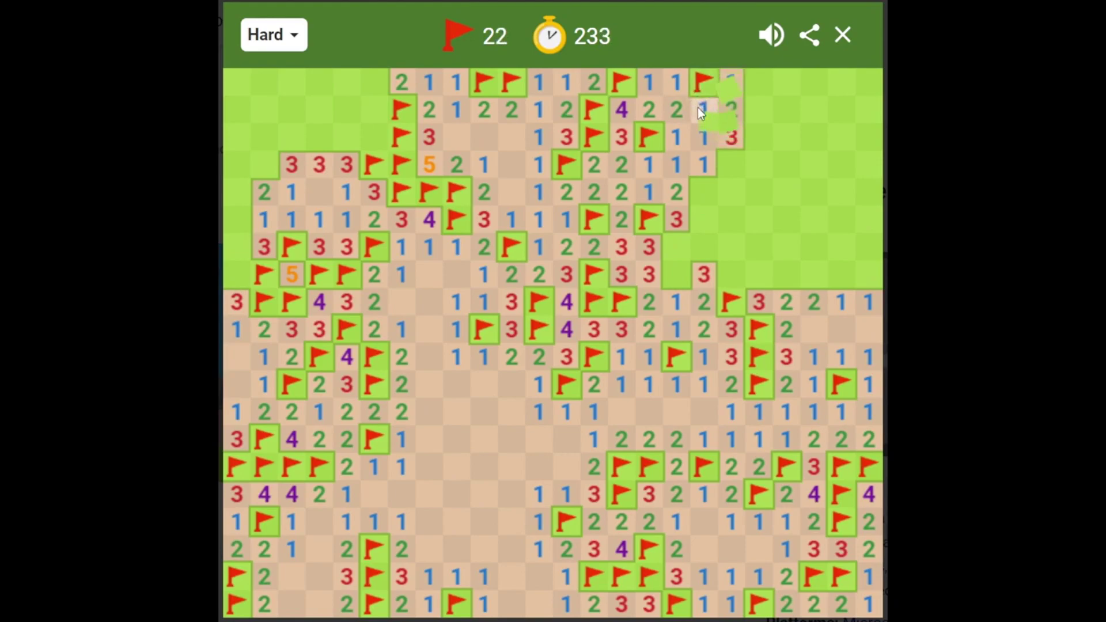
pyautogui.rightClick(727, 162)
pyautogui.click(706, 169)
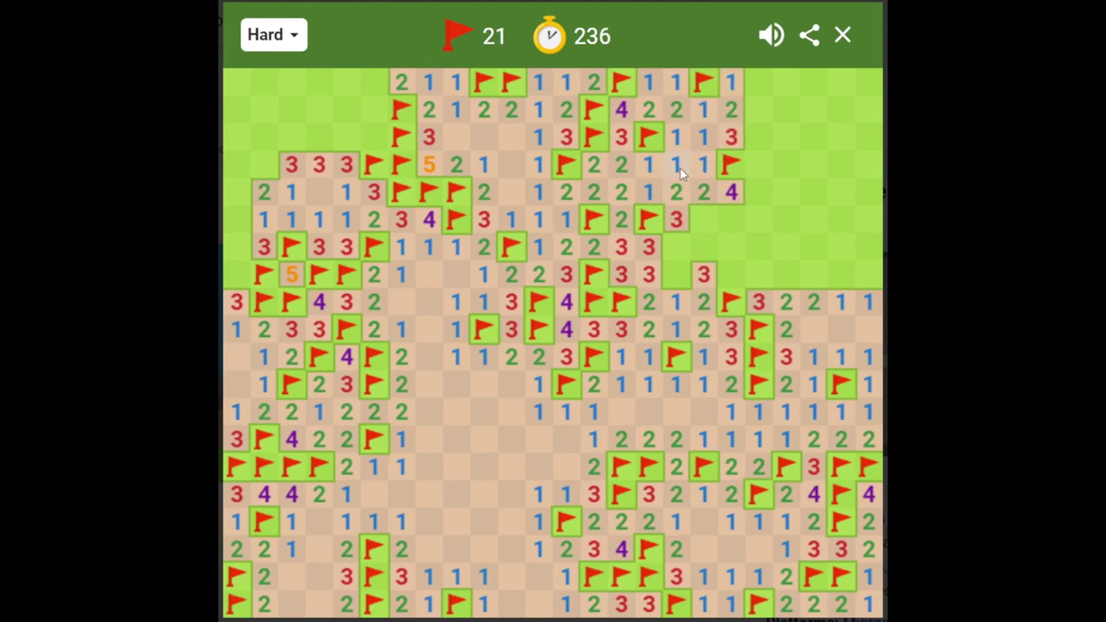
pyautogui.rightClick(698, 212)
pyautogui.click(700, 201)
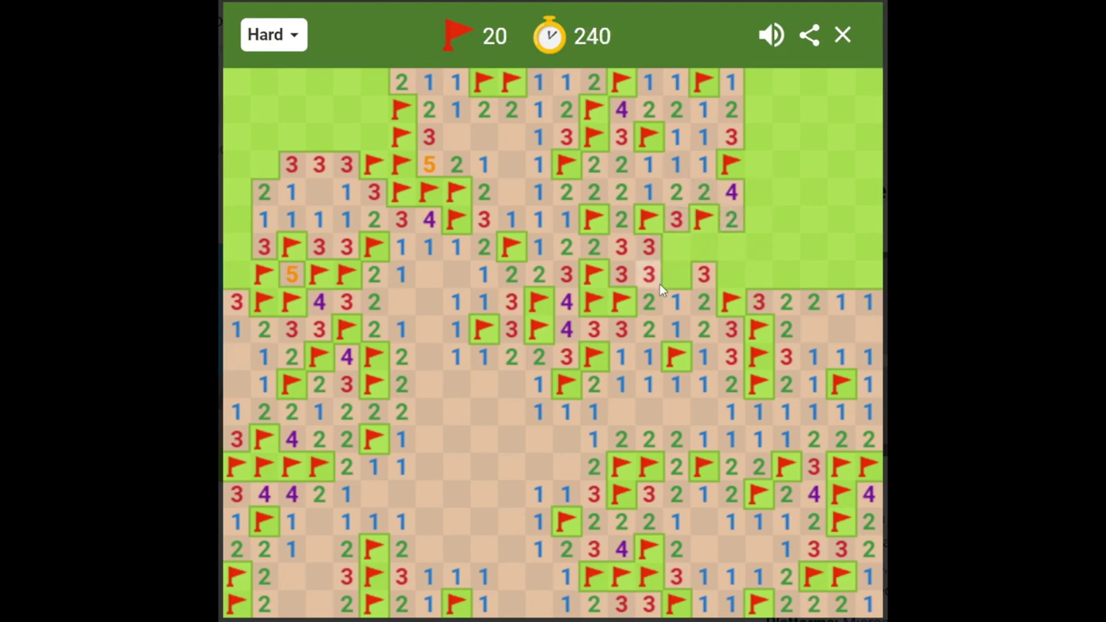
# Flag the two mines beside the column of 3s and open the cells around them.
pyautogui.rightClick(681, 279)
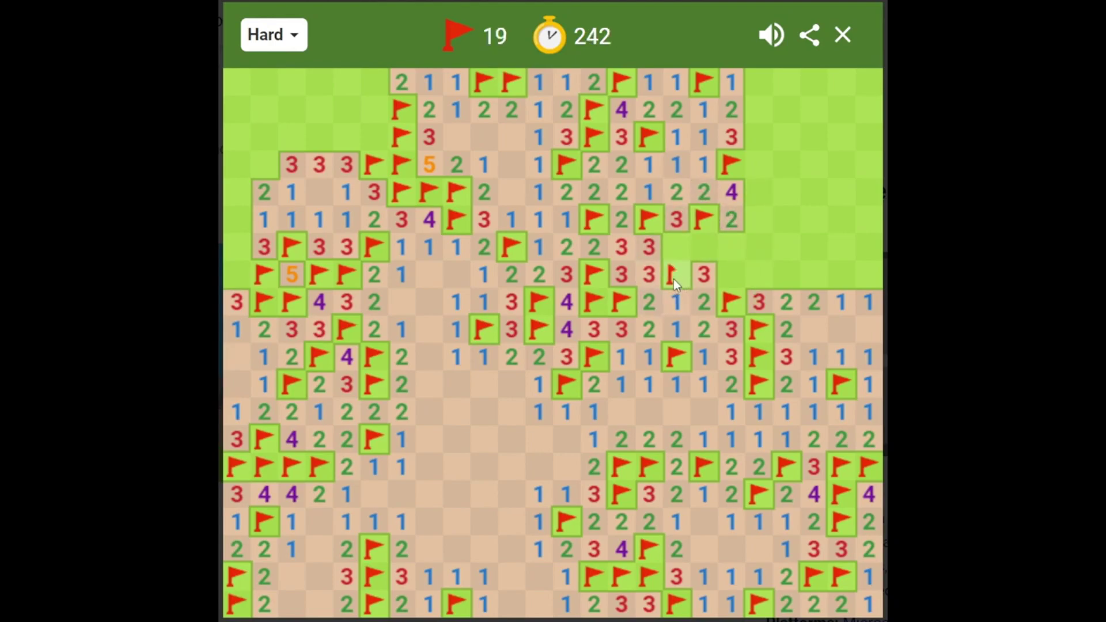
pyautogui.rightClick(678, 246)
pyautogui.click(704, 248)
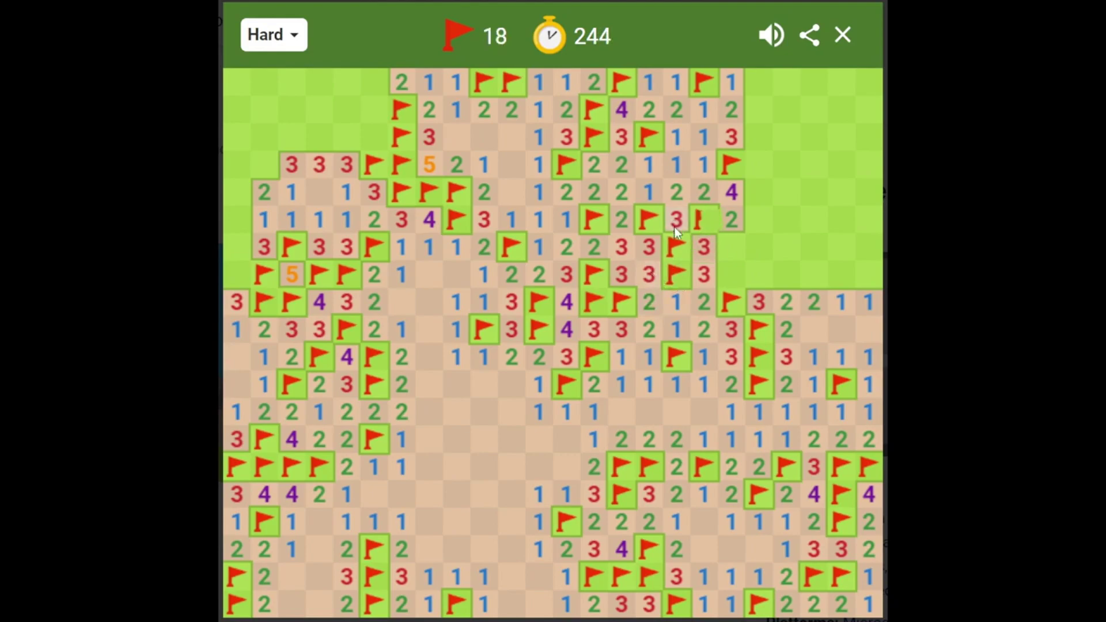
pyautogui.click(732, 247)
pyautogui.click(740, 275)
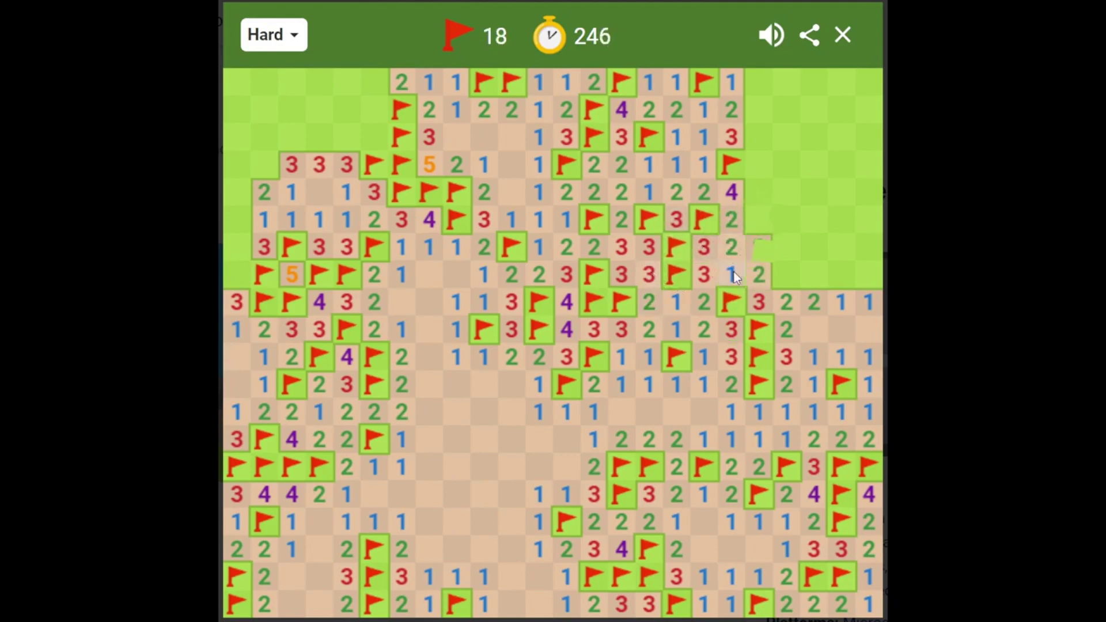
# Flag two mines in the right-side row and open the remaining right-edge cells.
pyautogui.rightClick(783, 275)
pyautogui.click(810, 282)
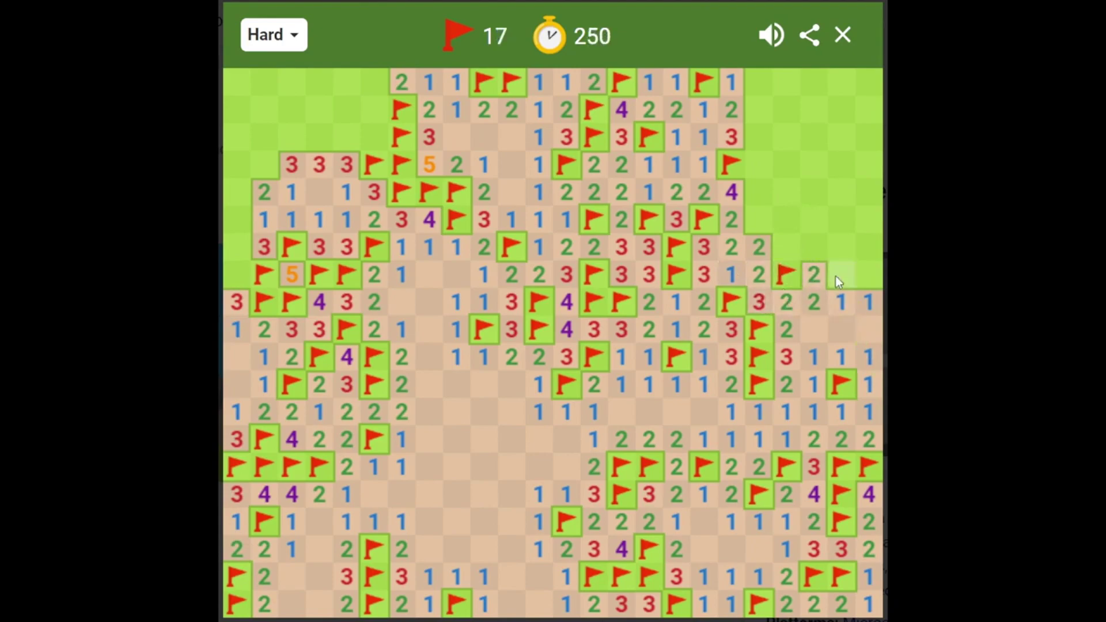
pyautogui.rightClick(835, 276)
pyautogui.click(867, 280)
pyautogui.click(867, 252)
pyautogui.click(854, 252)
# Open the upper-right area, flag two mines there, and reveal the cell showing 3.
pyautogui.click(854, 239)
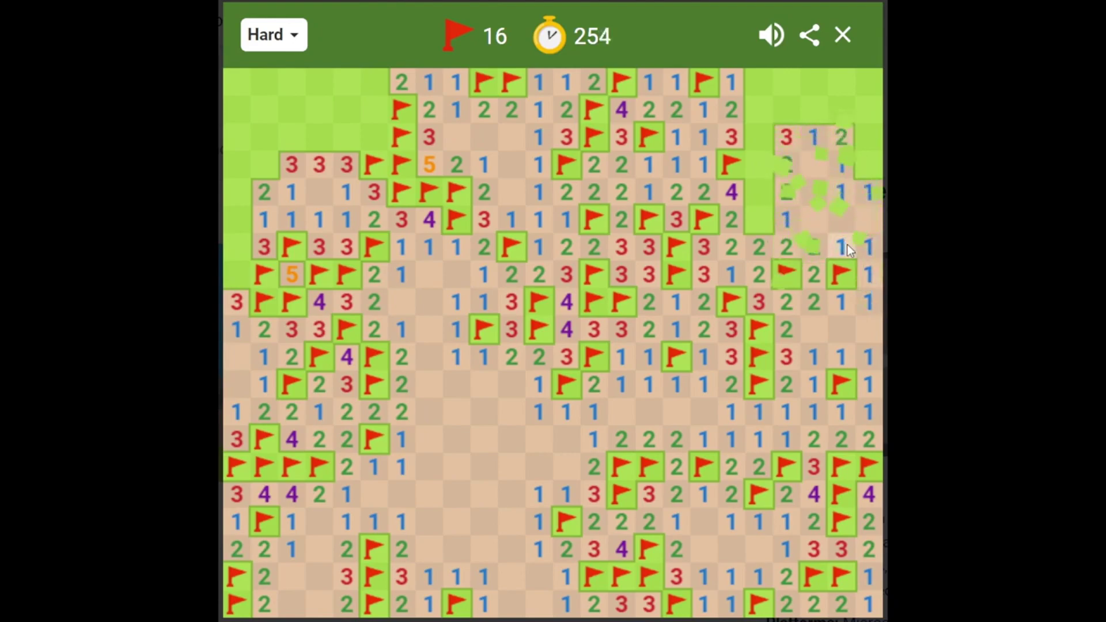
pyautogui.rightClick(868, 165)
pyautogui.click(845, 164)
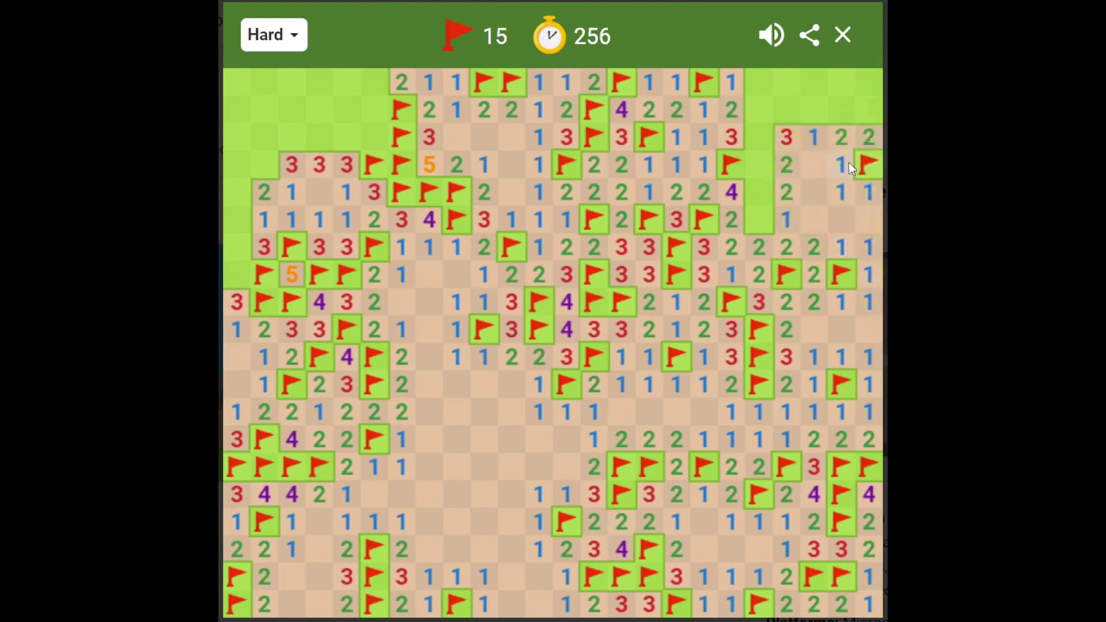
pyautogui.rightClick(757, 223)
pyautogui.click(758, 194)
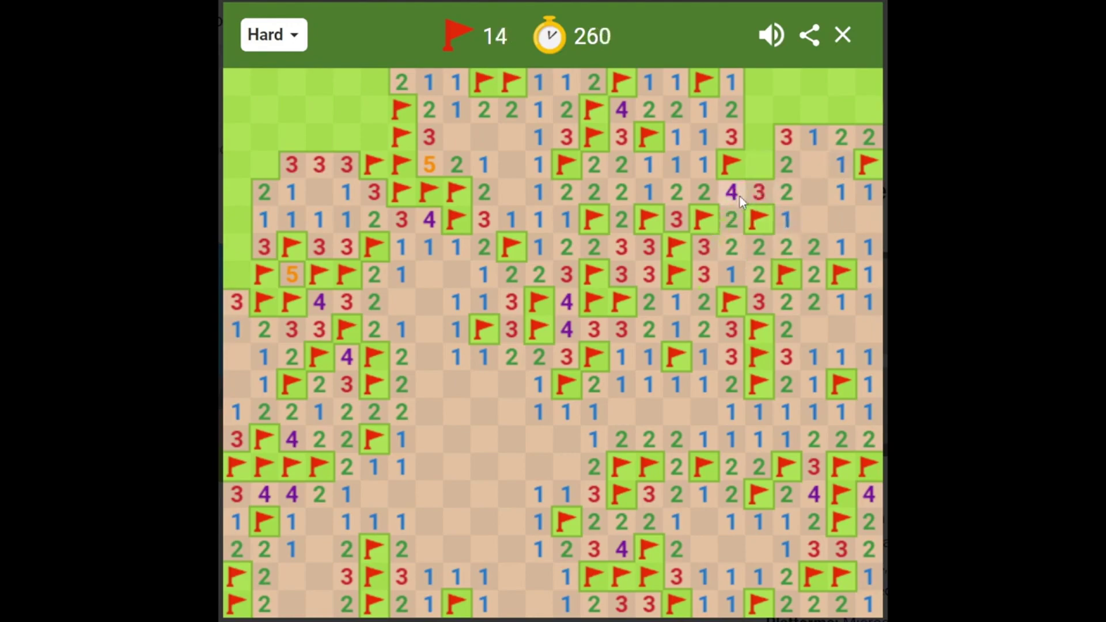
# Flag the two mines higher in that column and open its top cells.
pyautogui.rightClick(759, 165)
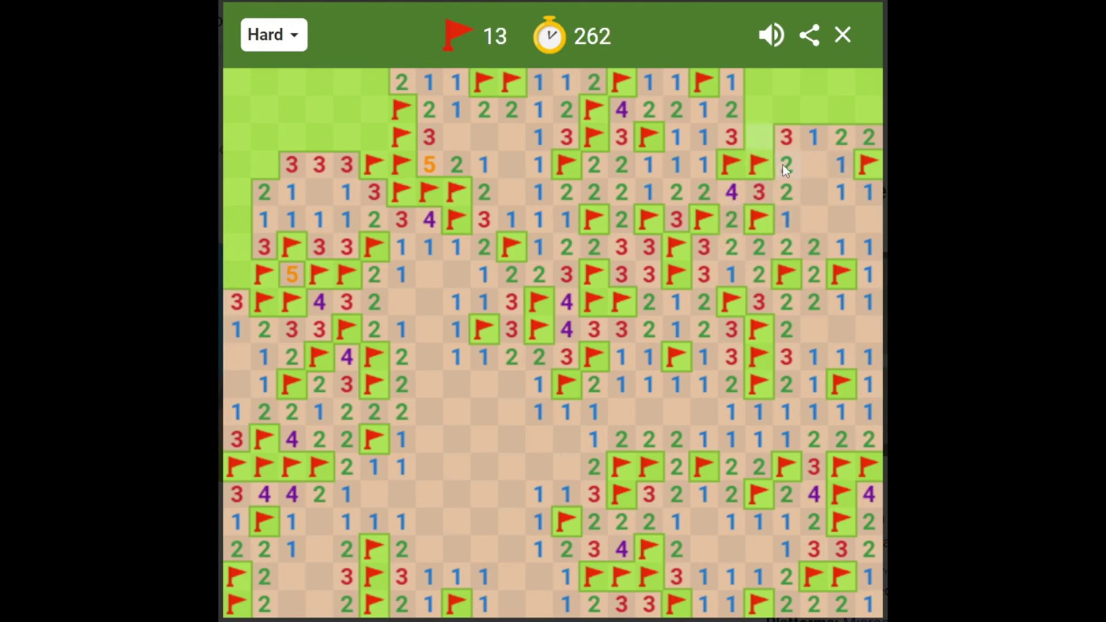
pyautogui.rightClick(757, 137)
pyautogui.click(759, 109)
pyautogui.click(759, 81)
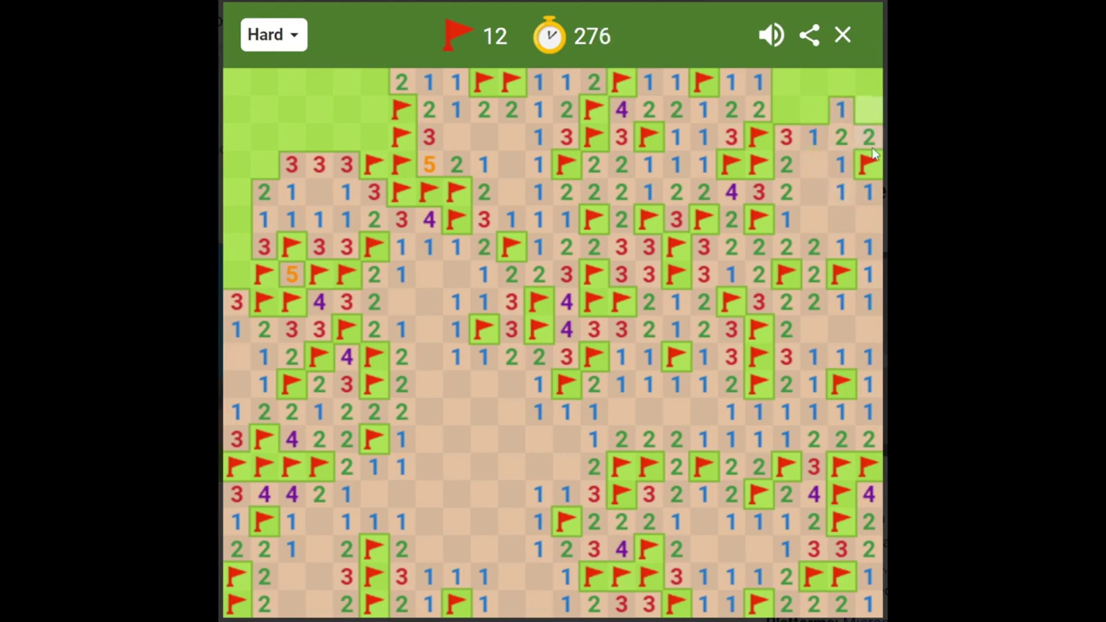
# Flag the top-right corner and top-edge mines, then open the remaining top cells.
pyautogui.rightClick(873, 105)
pyautogui.click(846, 108)
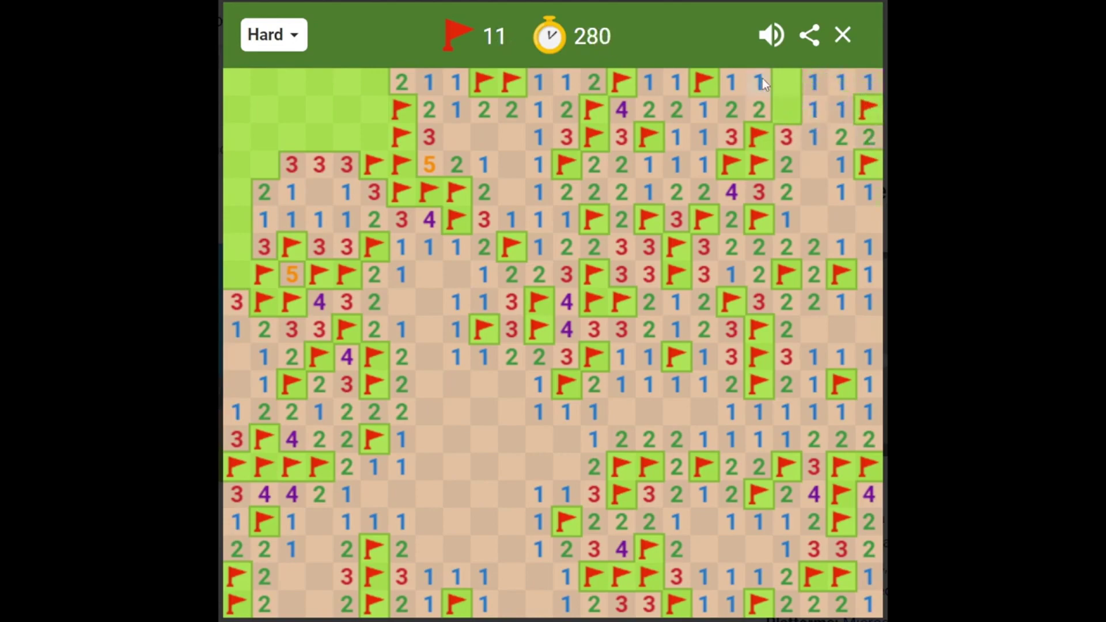
pyautogui.rightClick(789, 109)
pyautogui.click(819, 110)
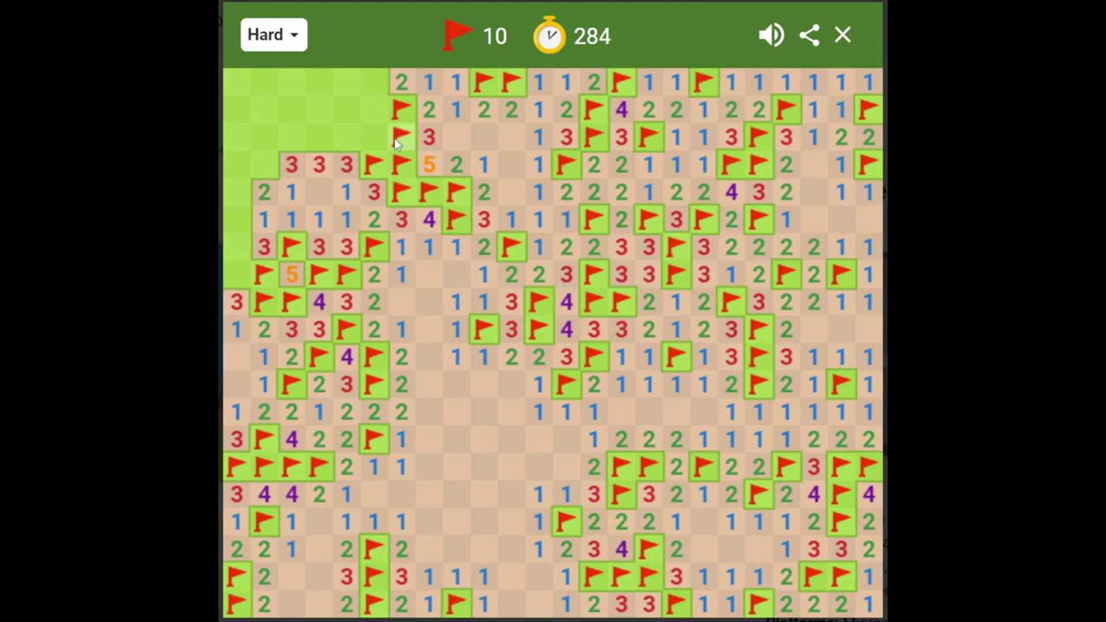
# Flag three mines along the left edge and open the covered left-edge cells.
pyautogui.rightClick(267, 169)
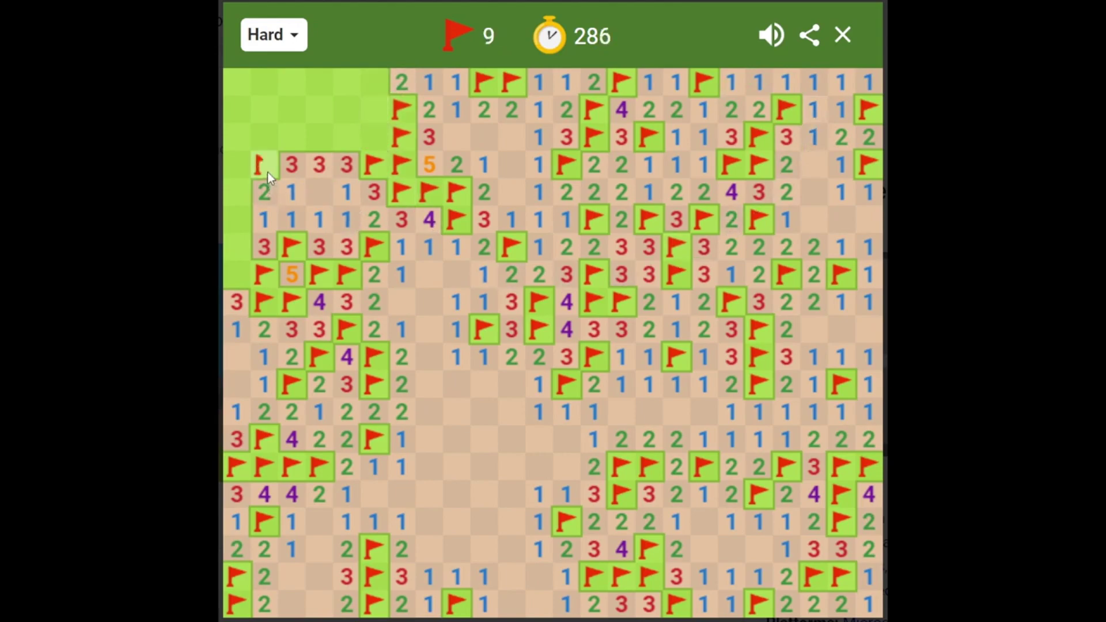
pyautogui.click(262, 230)
pyautogui.rightClick(238, 274)
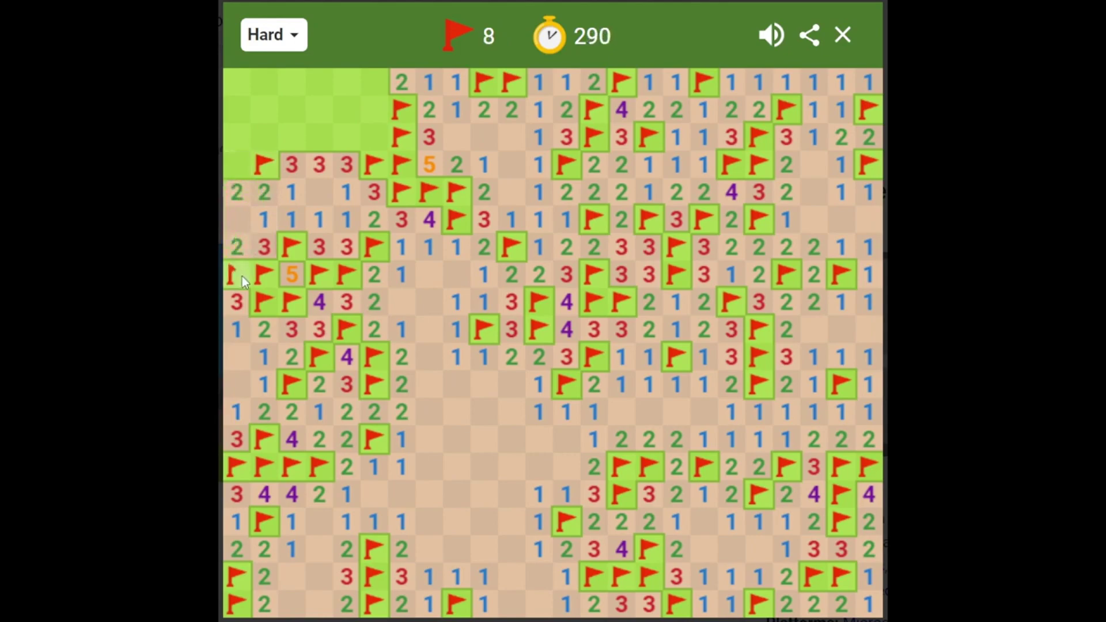
pyautogui.rightClick(238, 163)
pyautogui.click(324, 165)
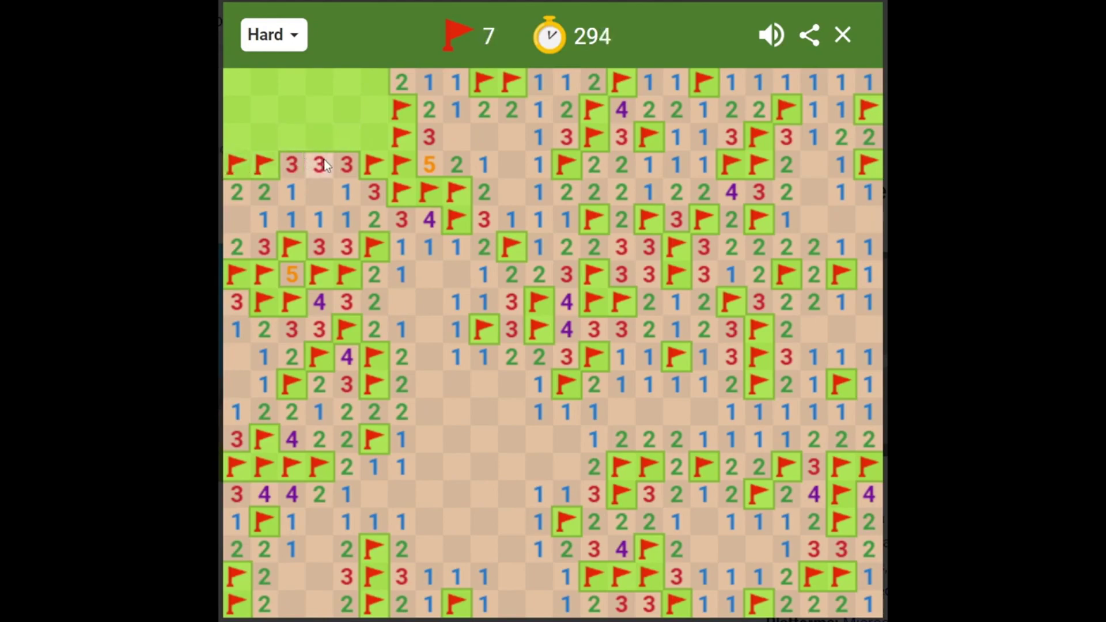
# Flag the mines above the row of 3s and open the safe cells above them.
pyautogui.rightClick(291, 144)
pyautogui.rightClick(347, 142)
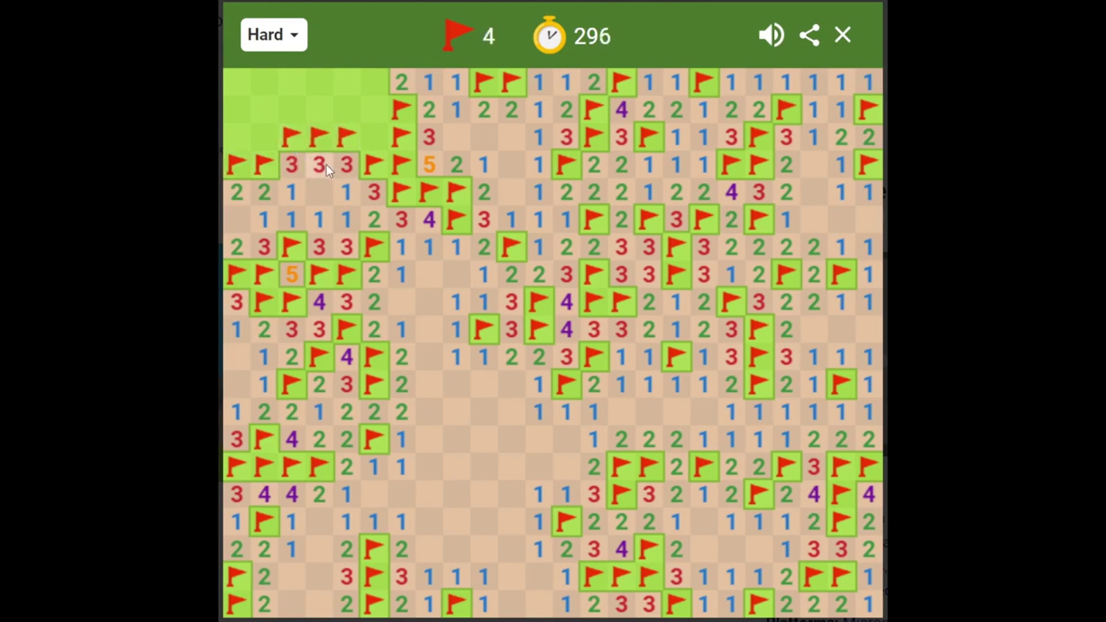
pyautogui.click(341, 170)
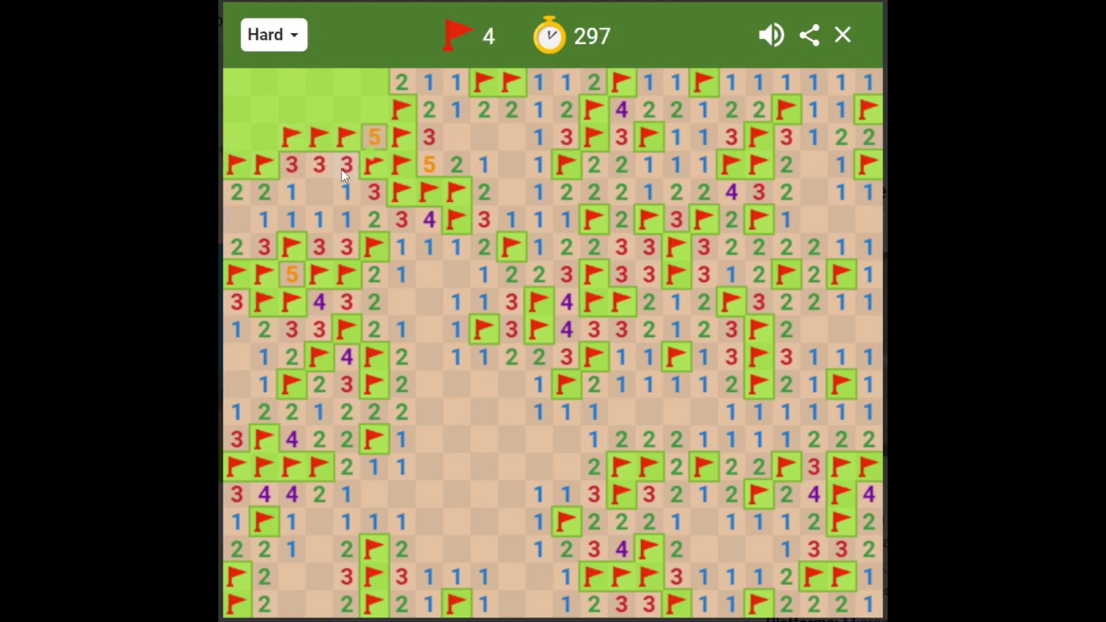
pyautogui.click(371, 139)
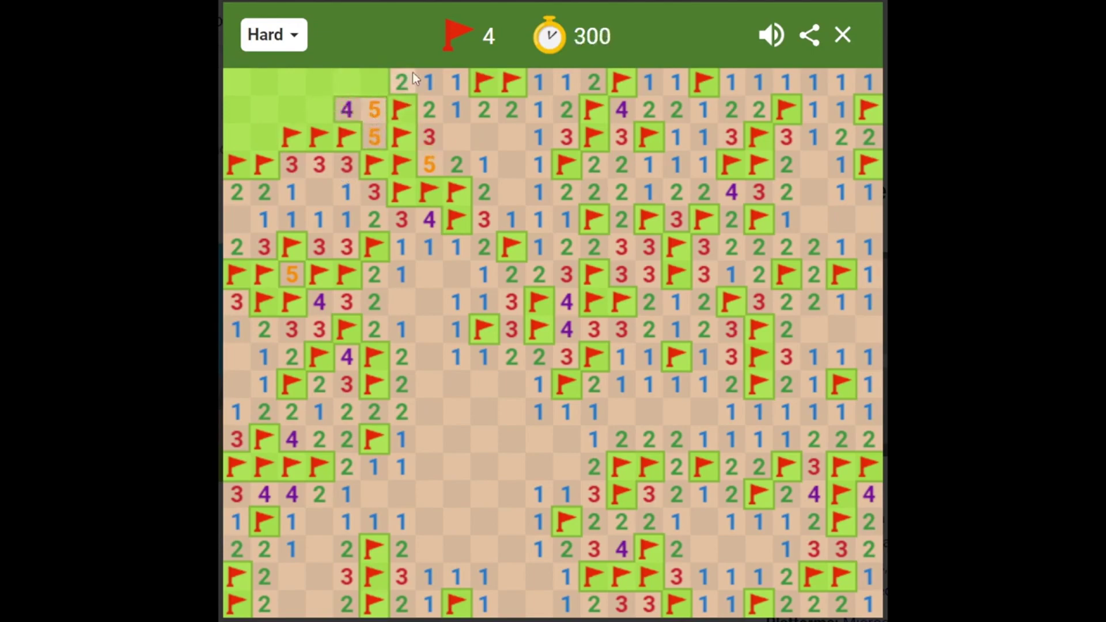
# Flag the two top-row mines and open the last top-left cells to win the game.
pyautogui.rightClick(374, 82)
pyautogui.rightClick(347, 81)
pyautogui.click(341, 107)
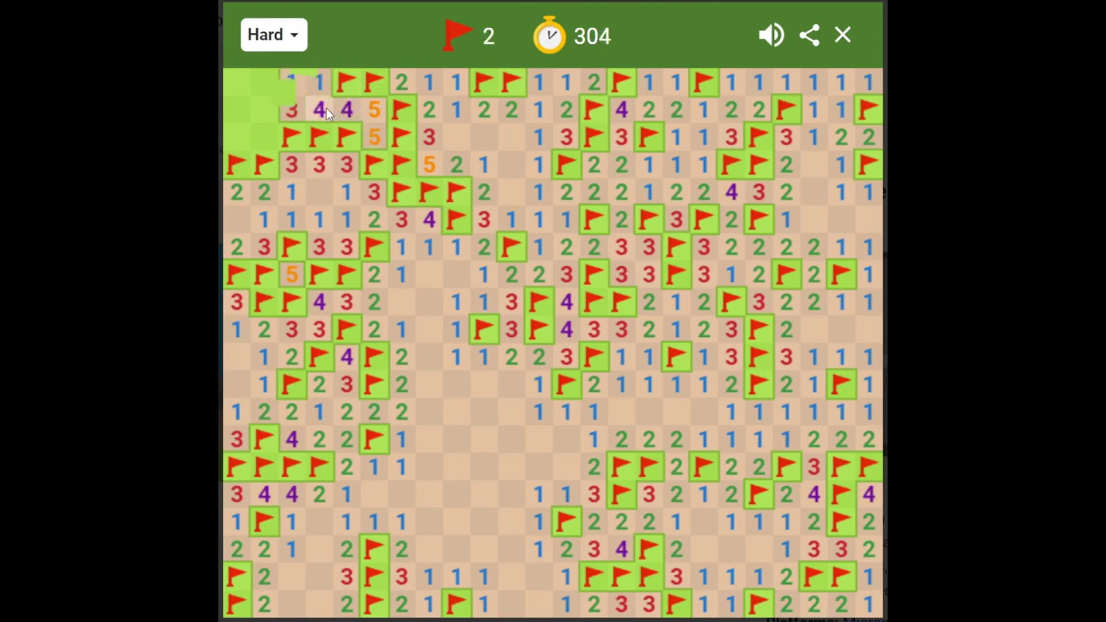
pyautogui.click(293, 82)
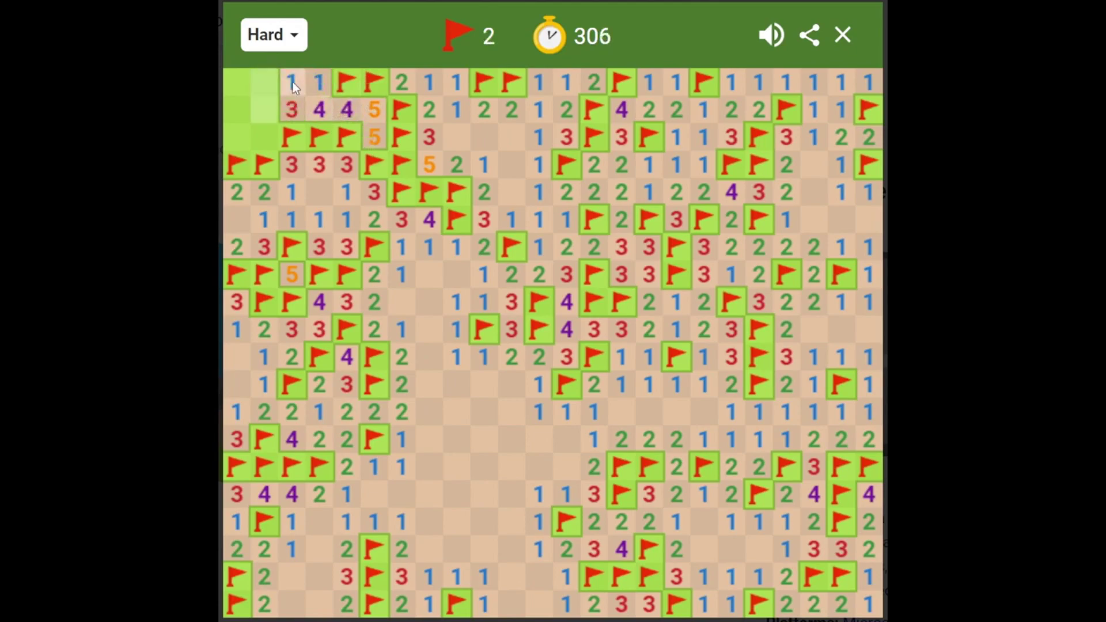
pyautogui.click(291, 165)
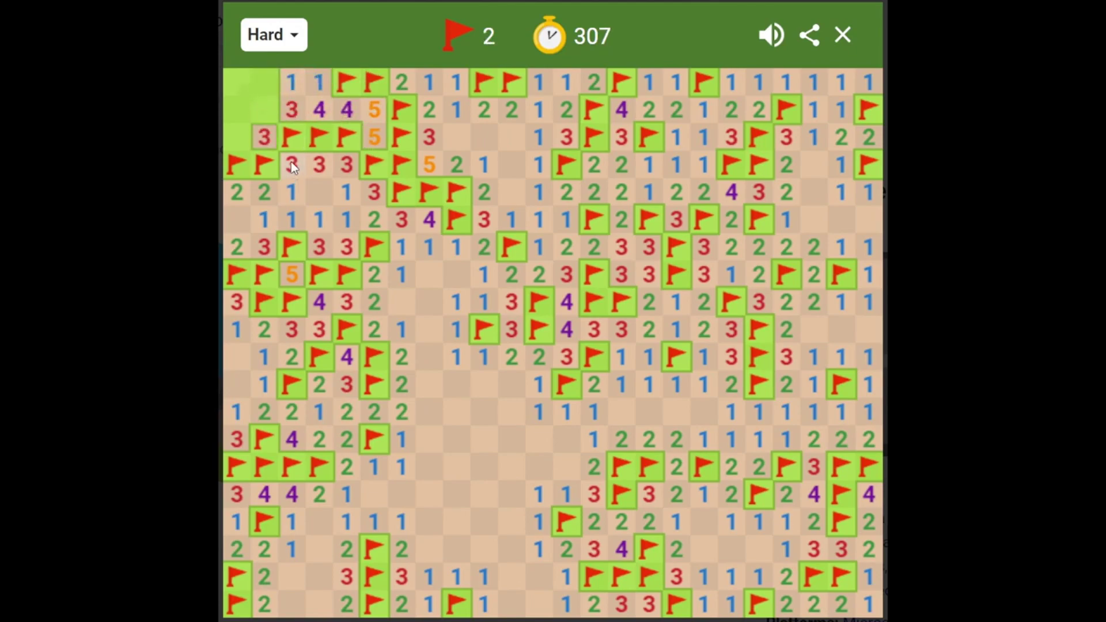
pyautogui.click(269, 134)
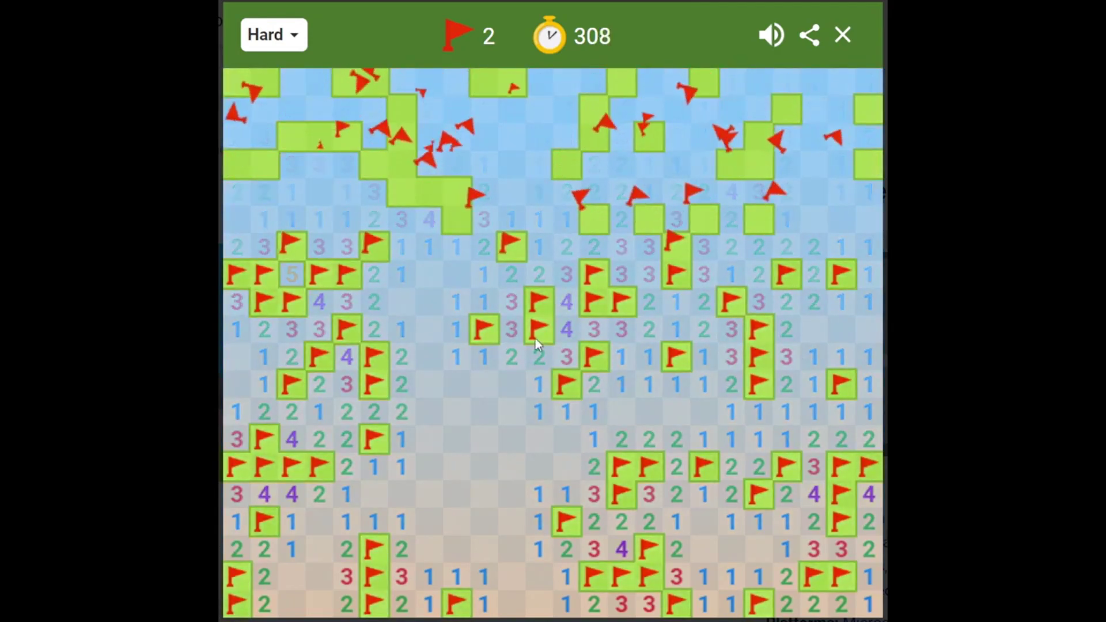